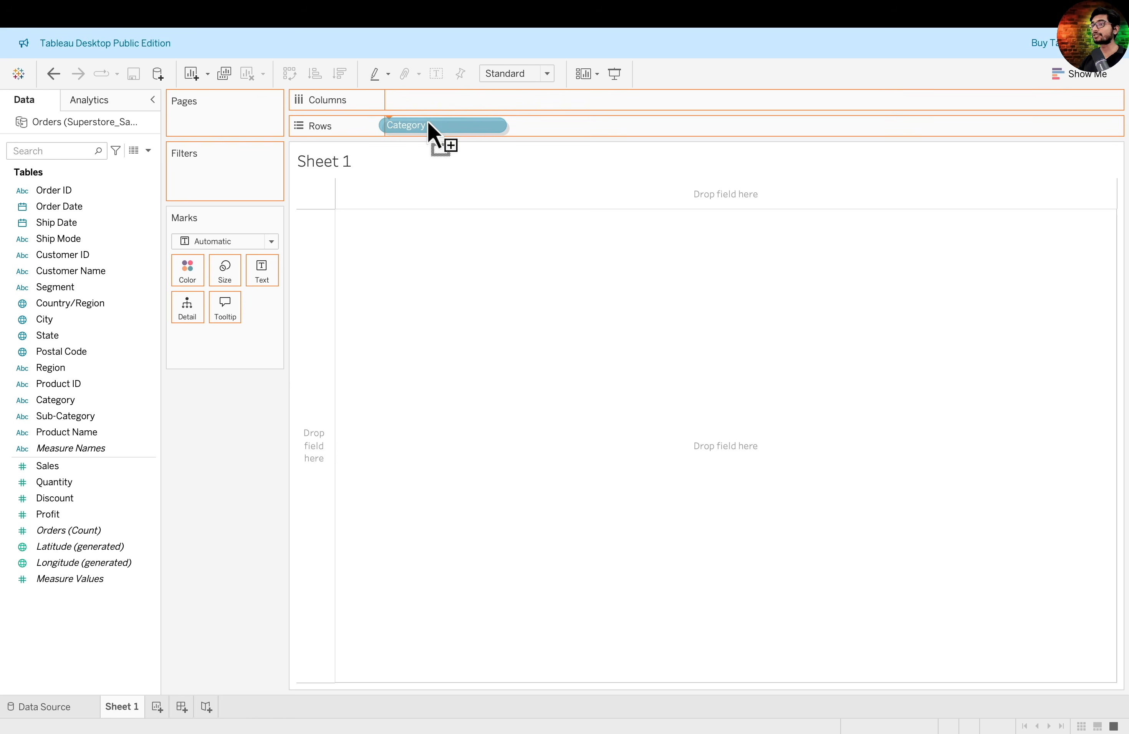
- Add Region to the table's columns with Category as rows, and try swapping rows and columns and back
left_click_drag(51, 368, 467, 109)
mouse_move(297, 170)
left_mouse_down()
mouse_move(360, 207)
mouse_move(610, 283)
left_mouse_up()
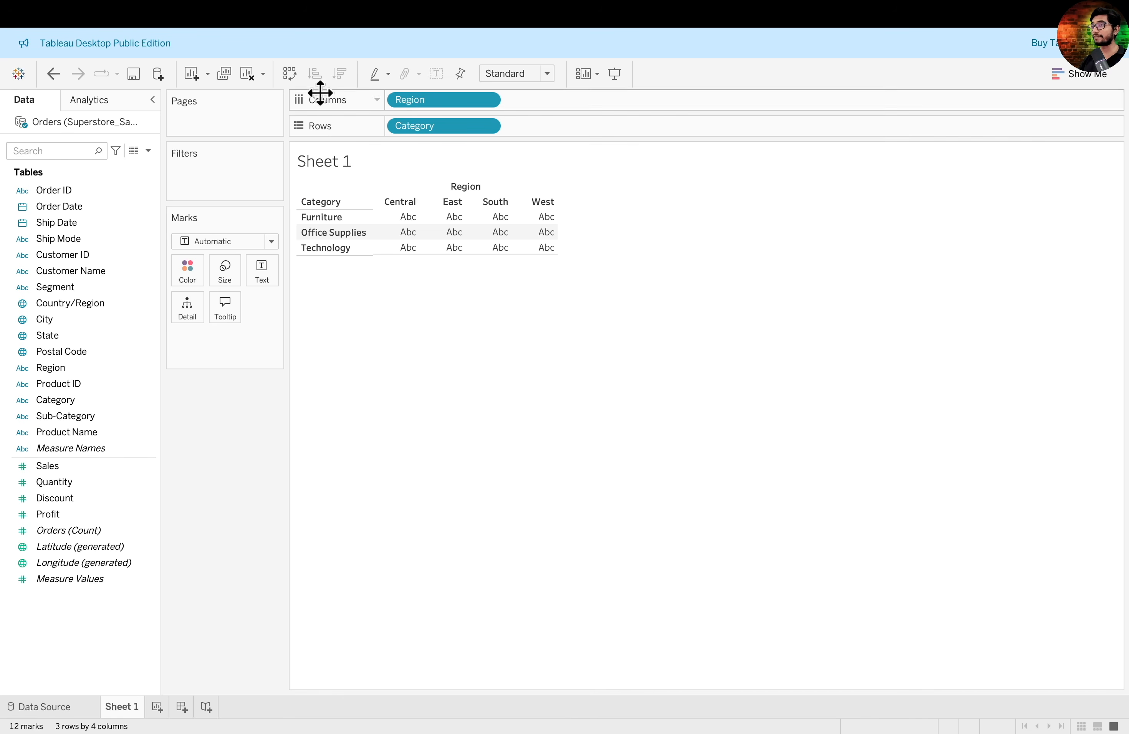
left_click(294, 85)
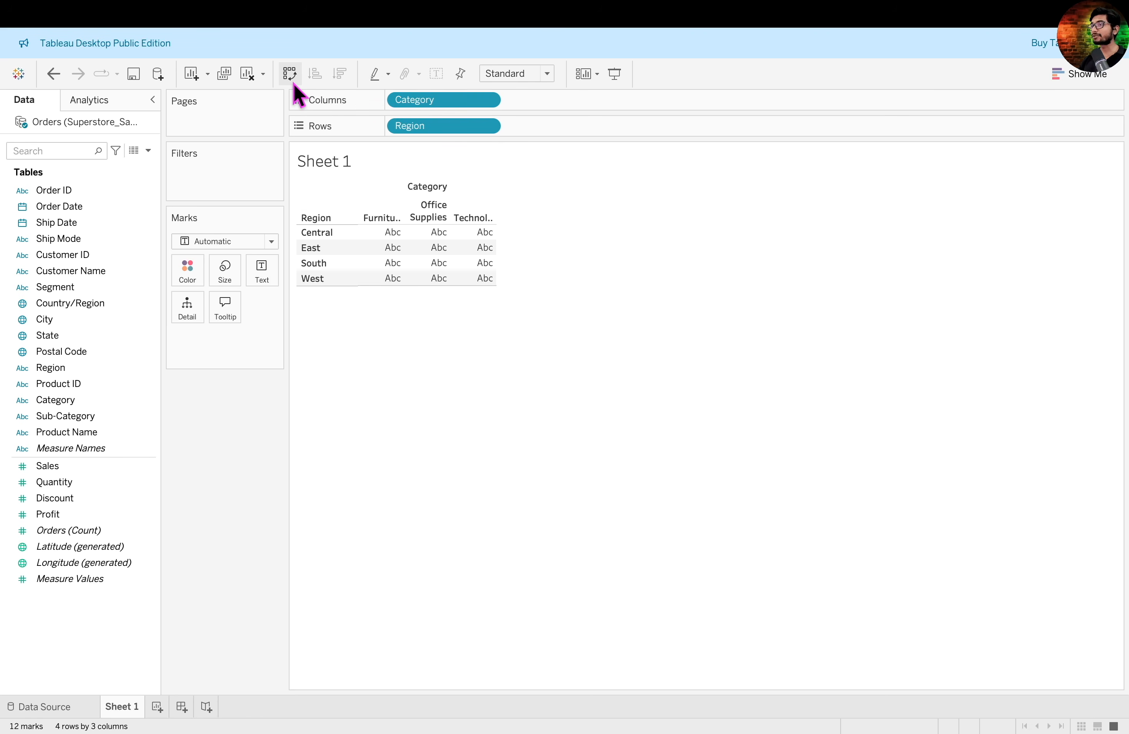
left_click(289, 74)
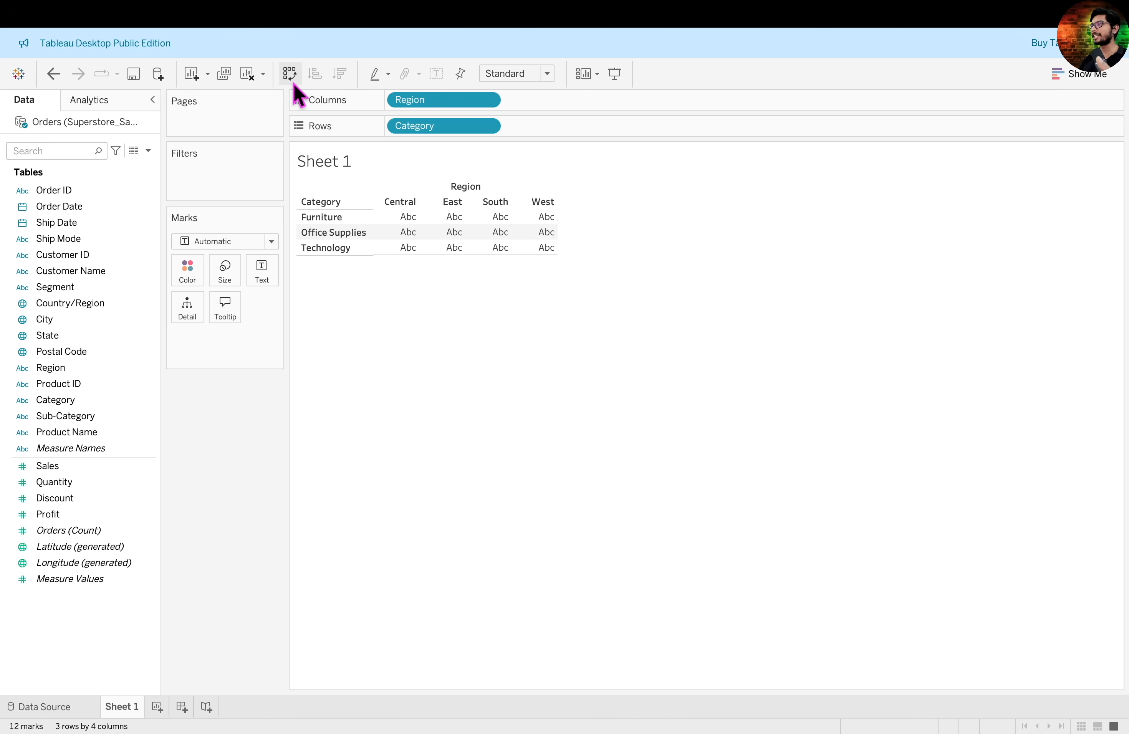
- Show Sales as text values in the Category by Region table
left_click(122, 470)
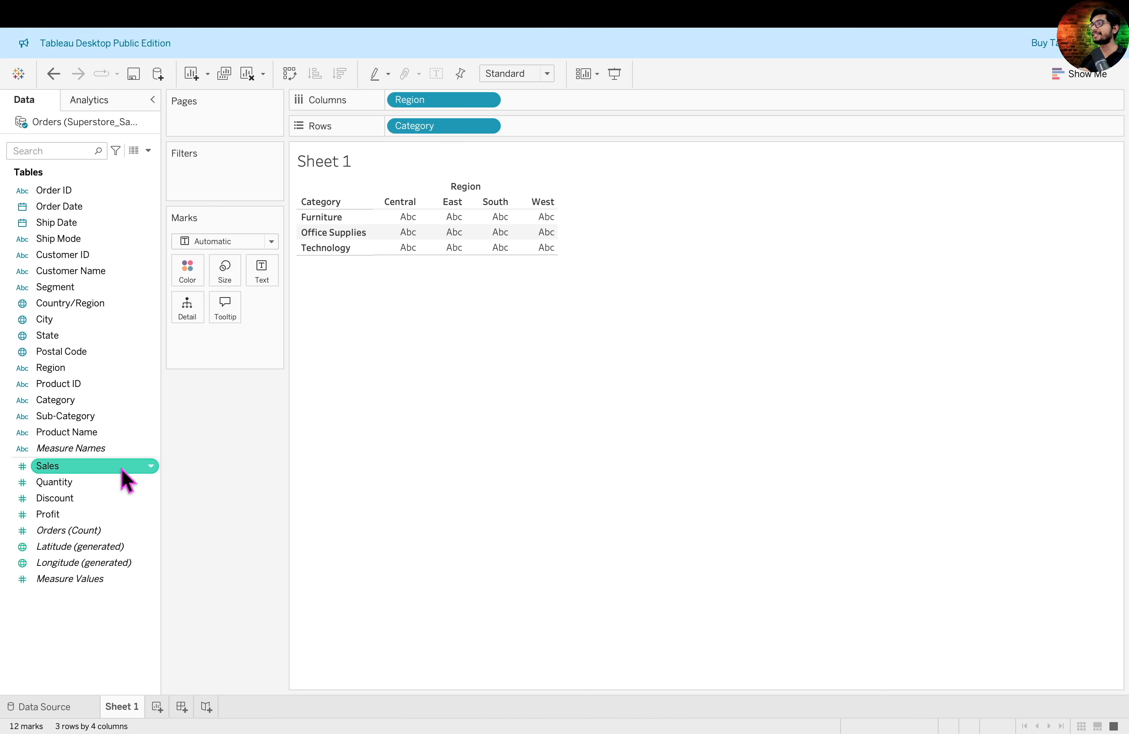
left_click_drag(121, 468, 268, 278)
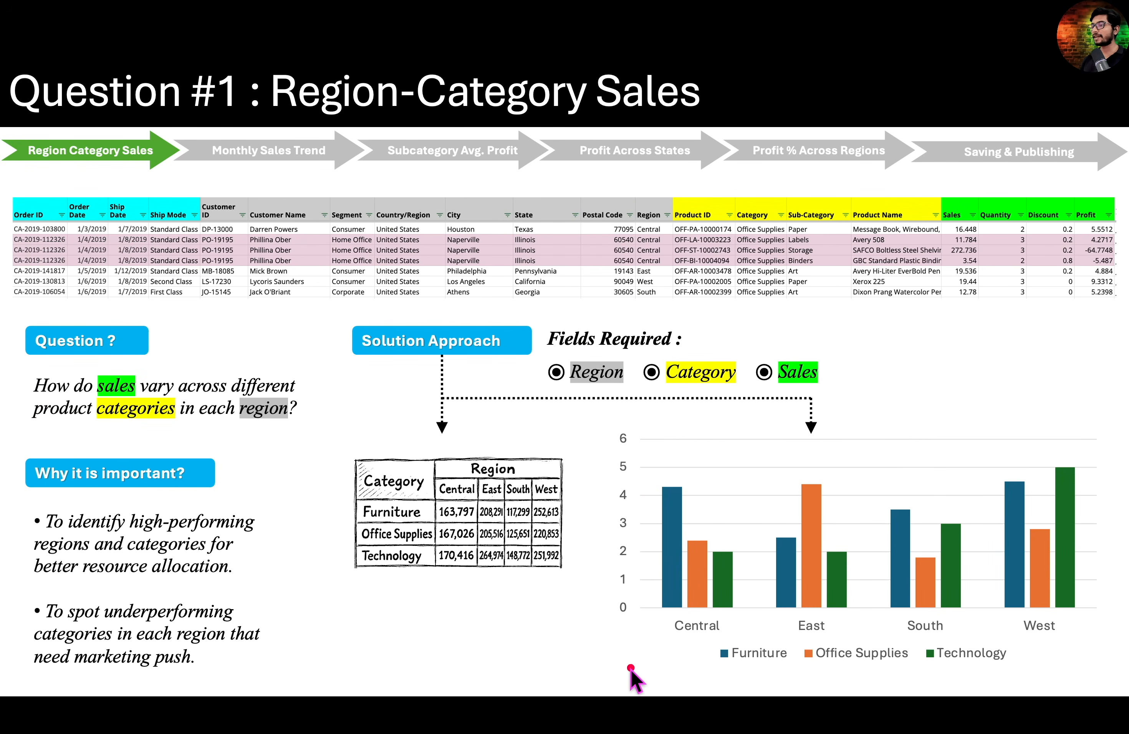
mouse_move(630, 663)
left_mouse_down()
mouse_move(1102, 693)
mouse_move(1111, 659)
left_mouse_up()
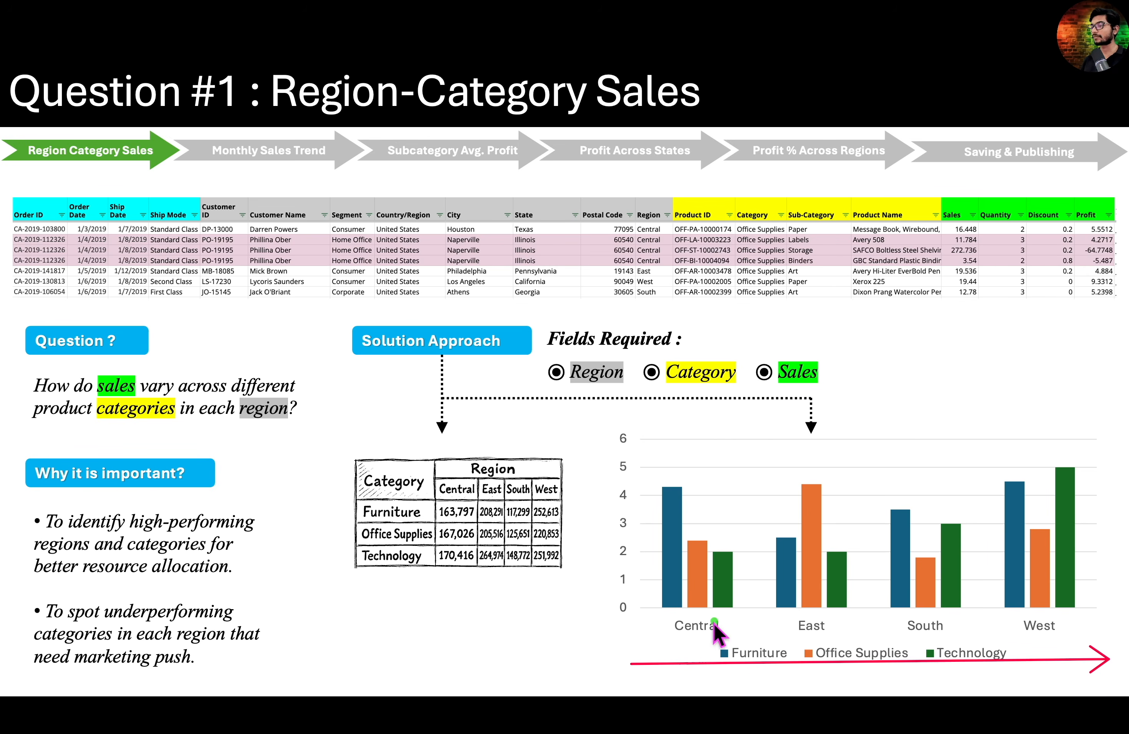
mouse_move(718, 615)
left_mouse_down()
mouse_move(661, 620)
mouse_move(691, 650)
left_mouse_up()
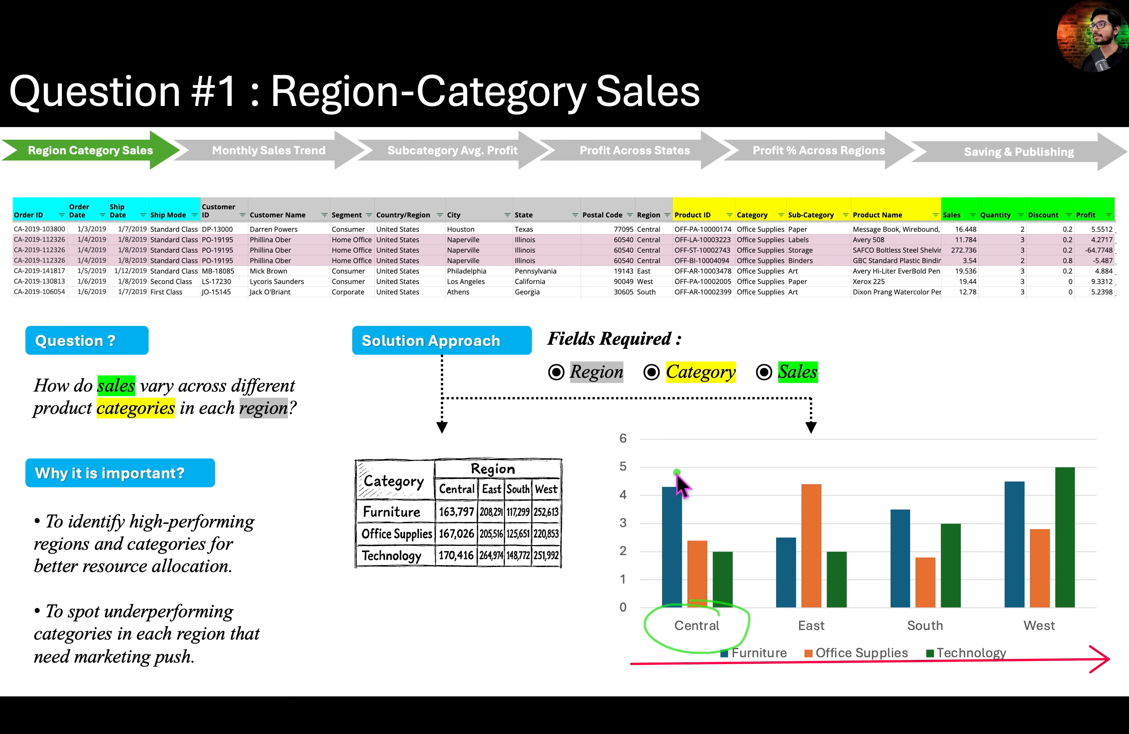
left_click_drag(677, 472, 704, 452)
mouse_move(695, 537)
left_mouse_down()
mouse_move(716, 524)
mouse_move(755, 539)
left_mouse_up()
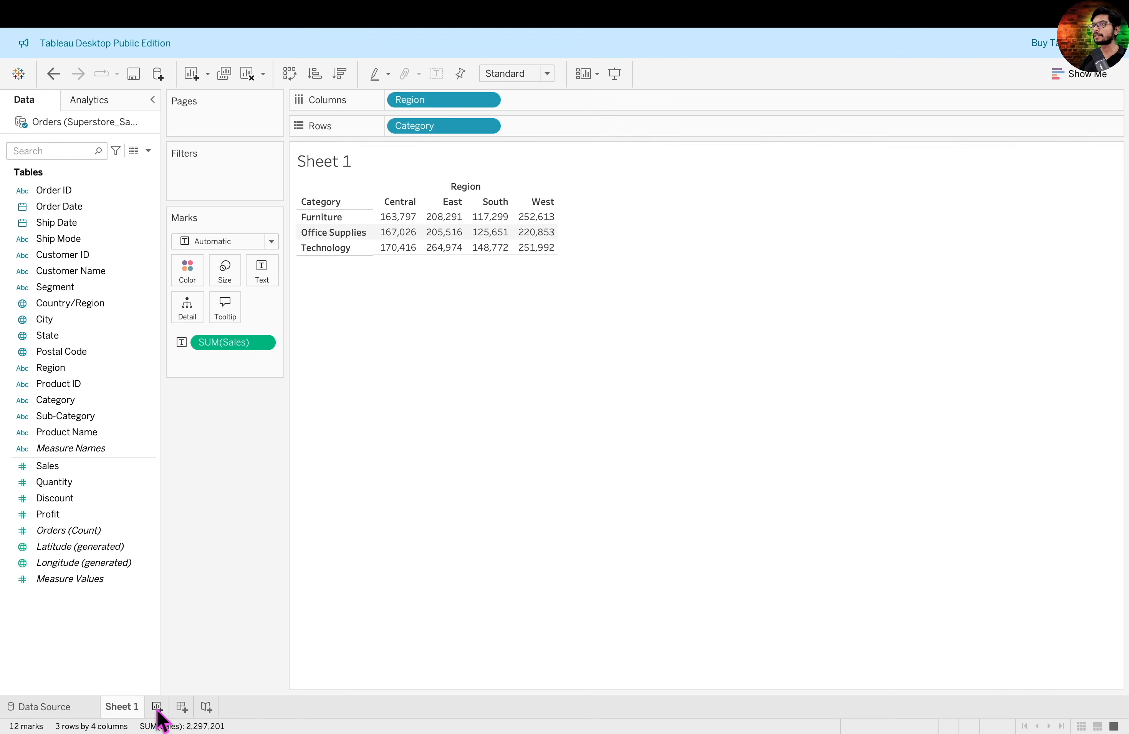
- Create a new worksheet with a bar chart that has Region and Category on columns and Sales on rows
left_click(157, 716)
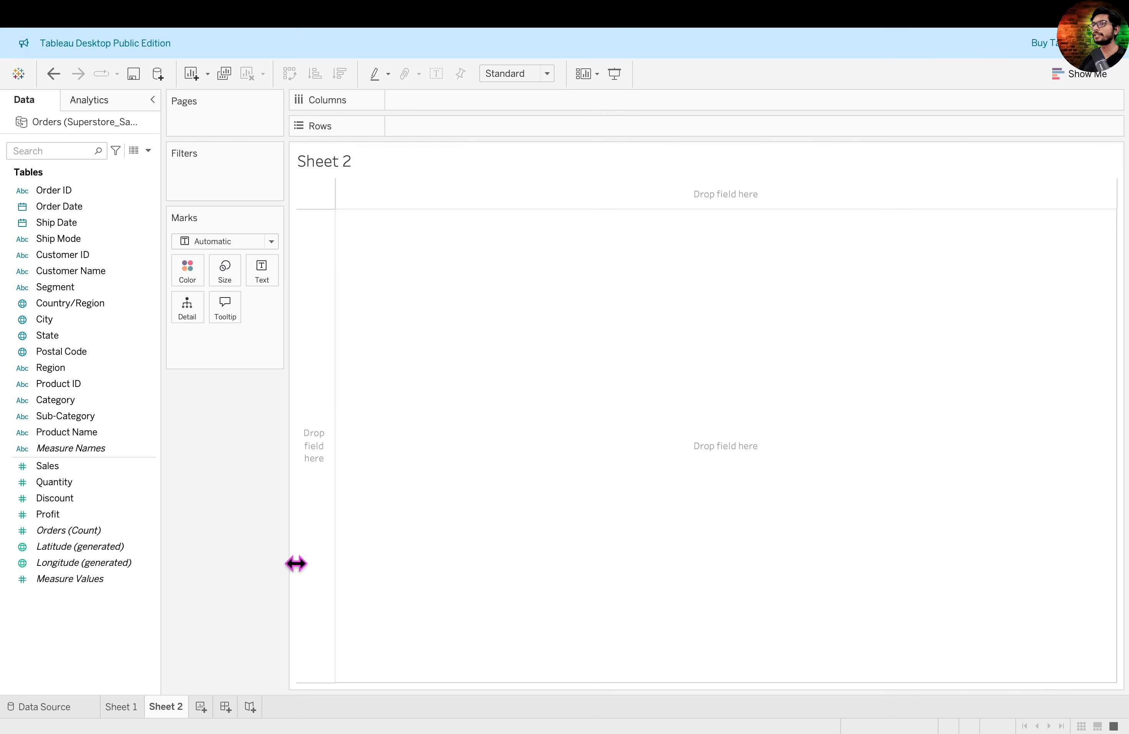
left_click(79, 371)
left_click_drag(78, 375, 438, 104)
left_click_drag(55, 399, 557, 111)
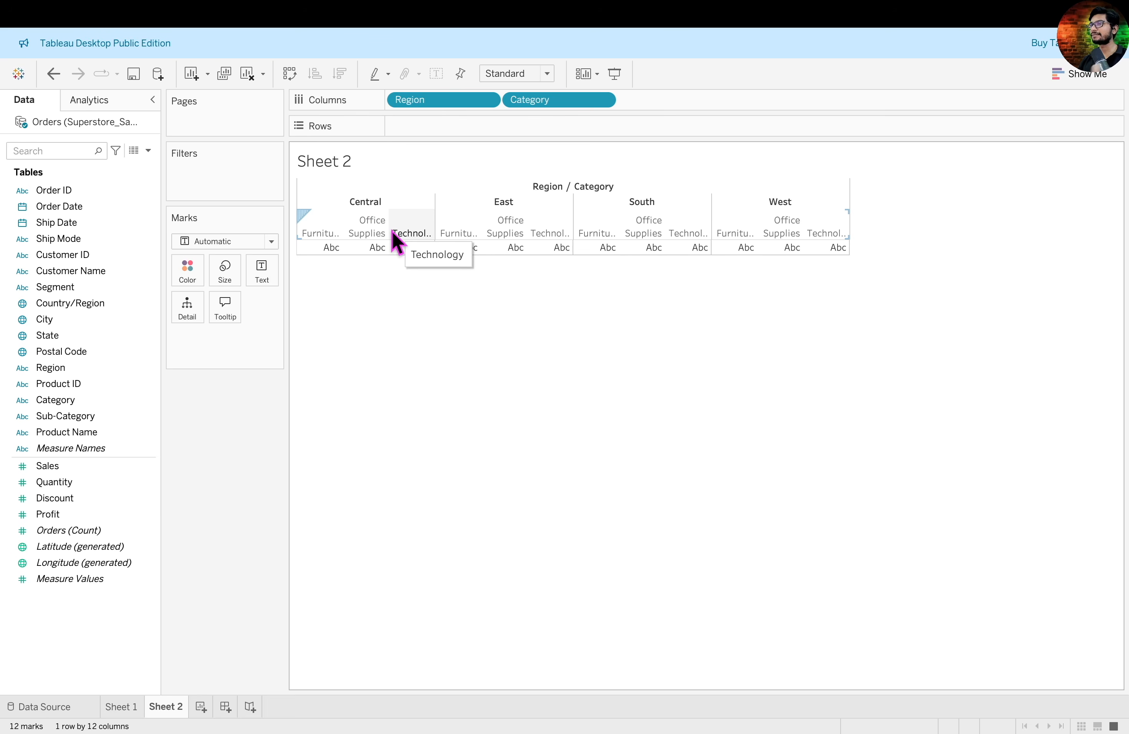
left_click_drag(75, 470, 438, 125)
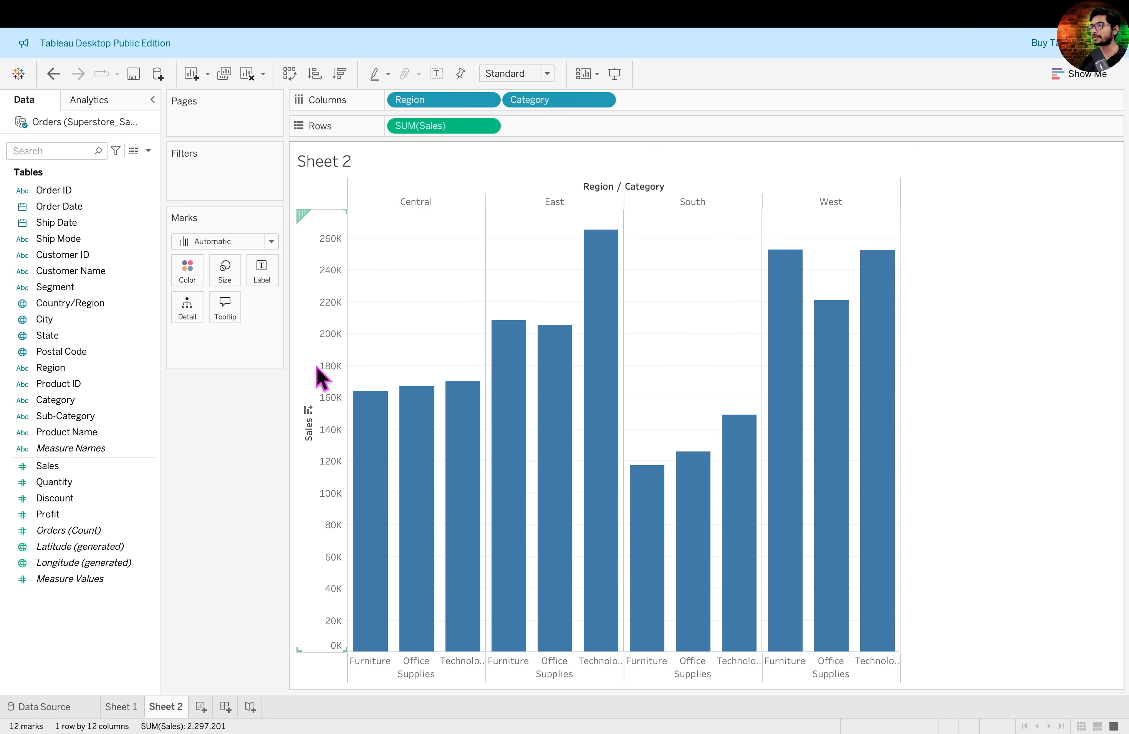
- Color the bars by Category and label each bar with its Sales value
left_click_drag(72, 400, 190, 289)
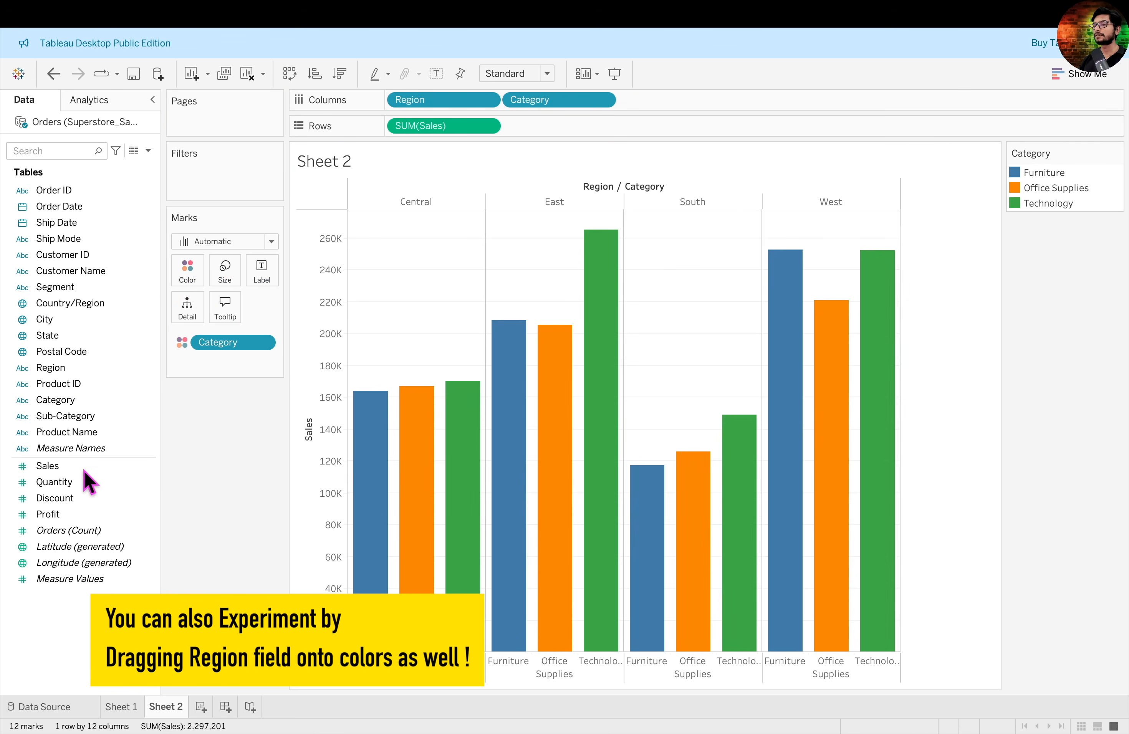
left_click_drag(93, 469, 260, 279)
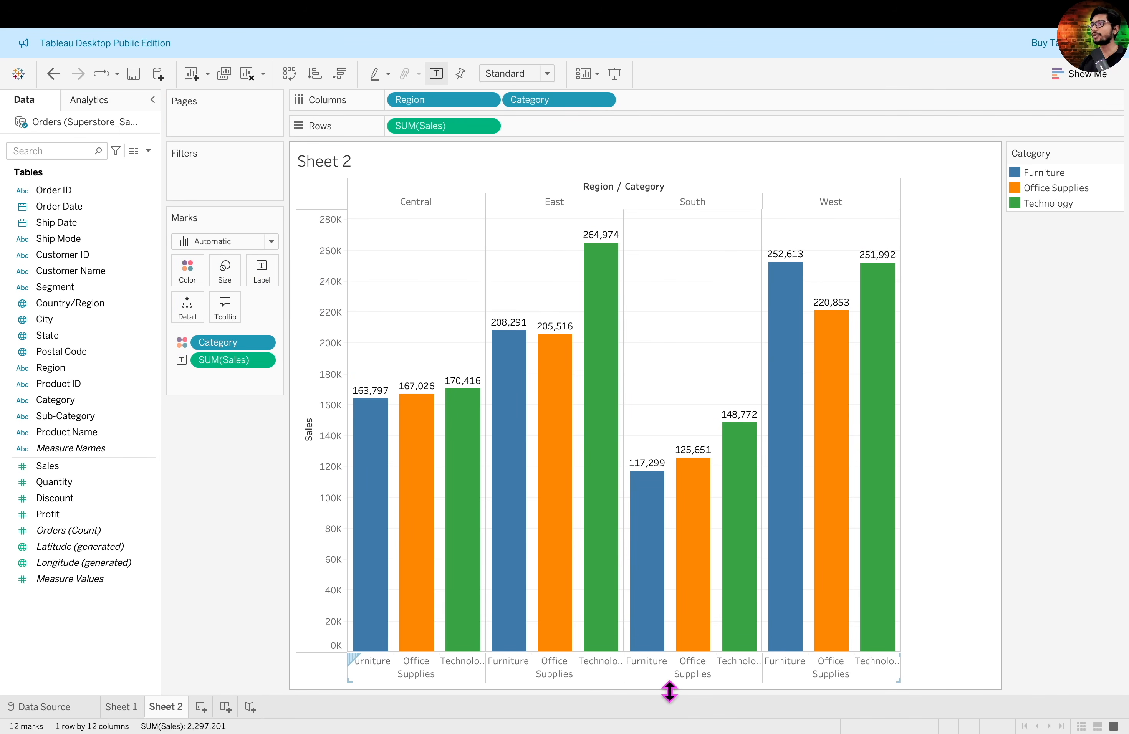
- Shorten the bar chart to about half its height
left_click_drag(669, 691, 673, 459)
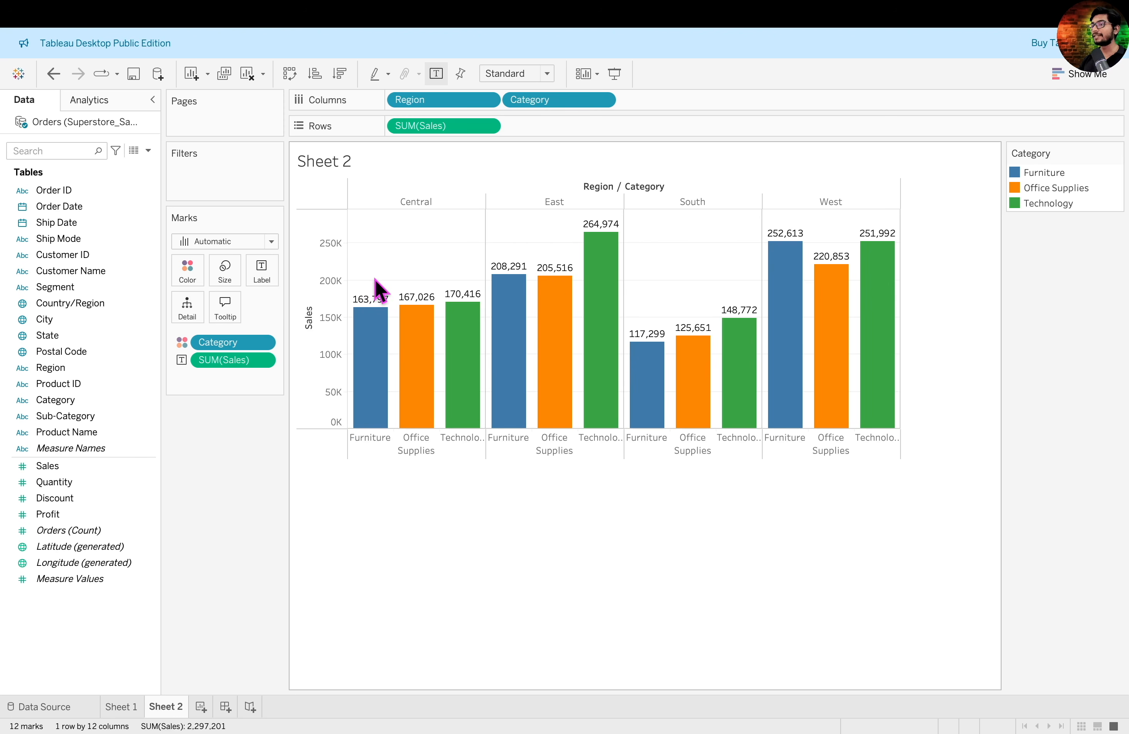
mouse_move(462, 318)
- Format the Sales labels on the bars with font size 8 and bold
left_click(262, 360)
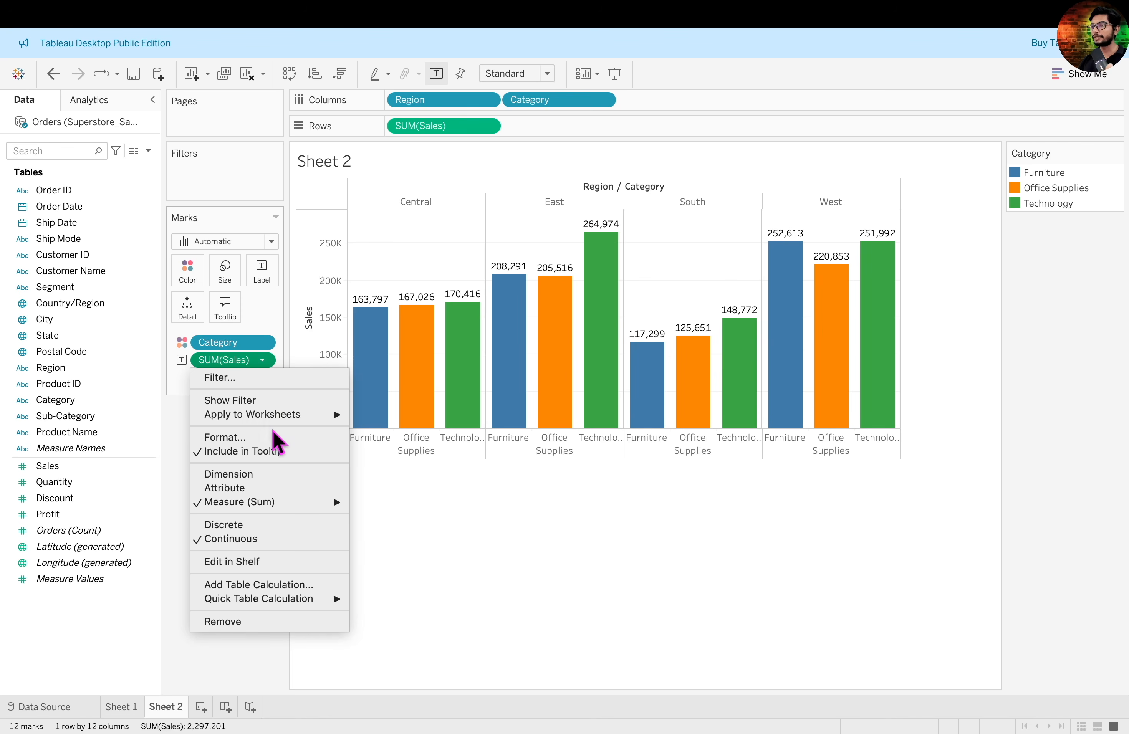
left_click(276, 439)
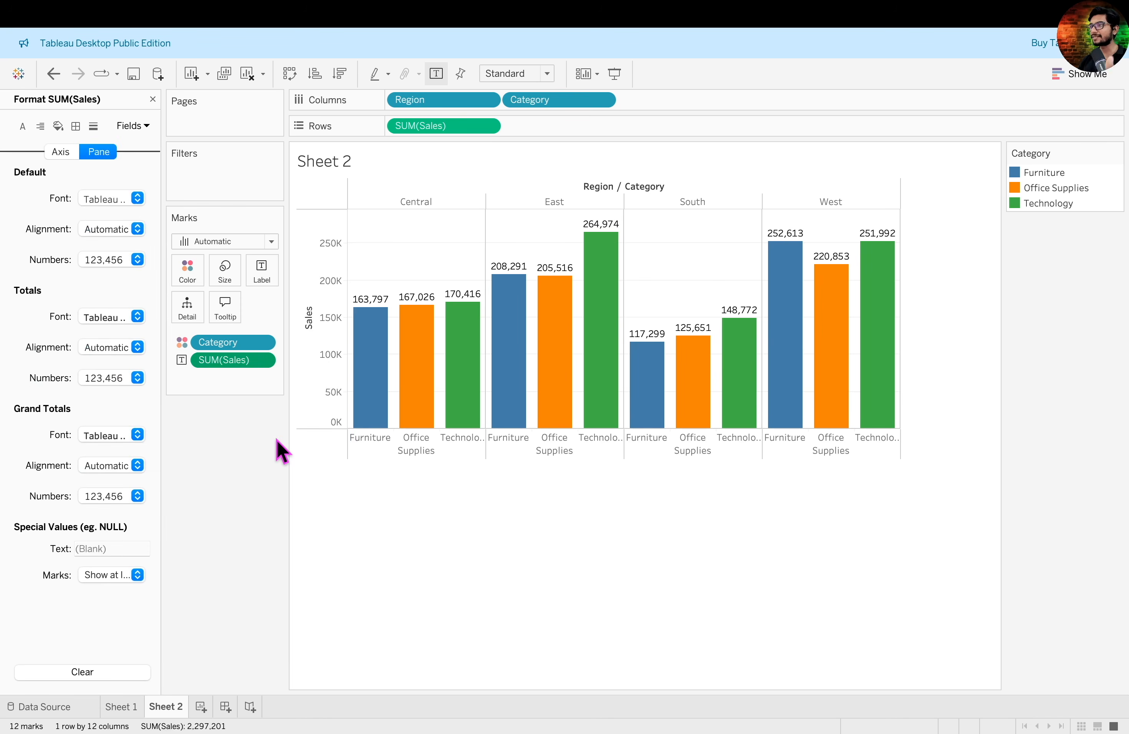
left_click(137, 203)
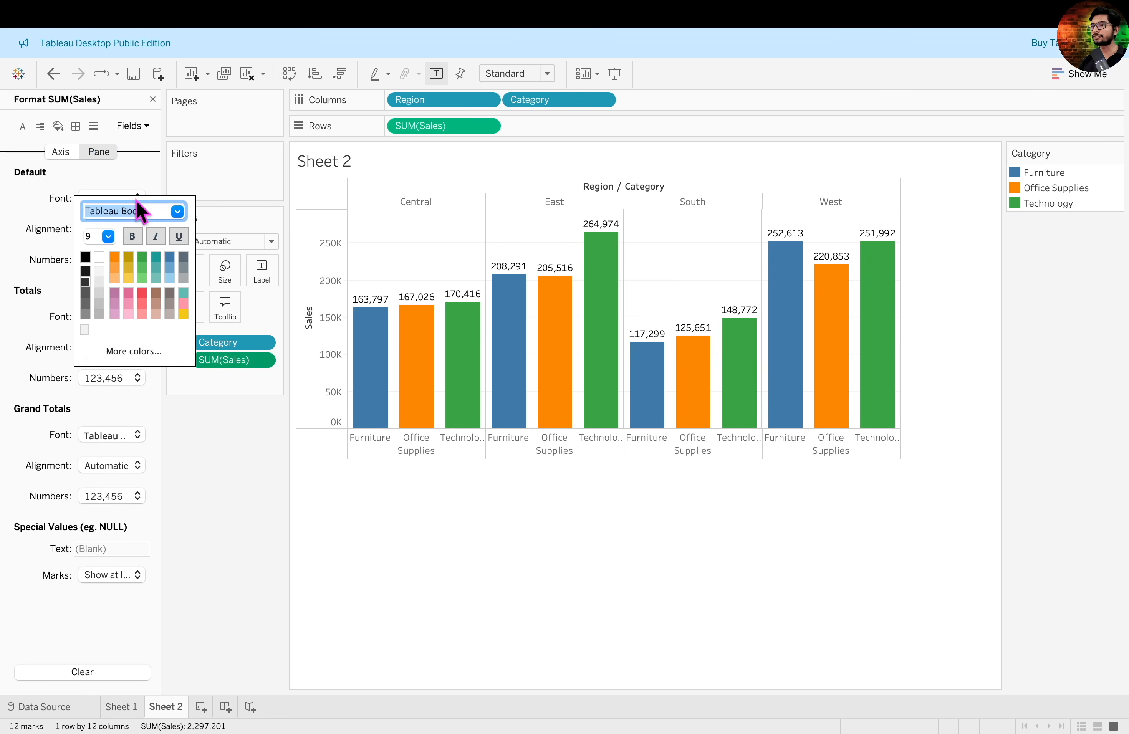
left_click(108, 236)
left_click(103, 249)
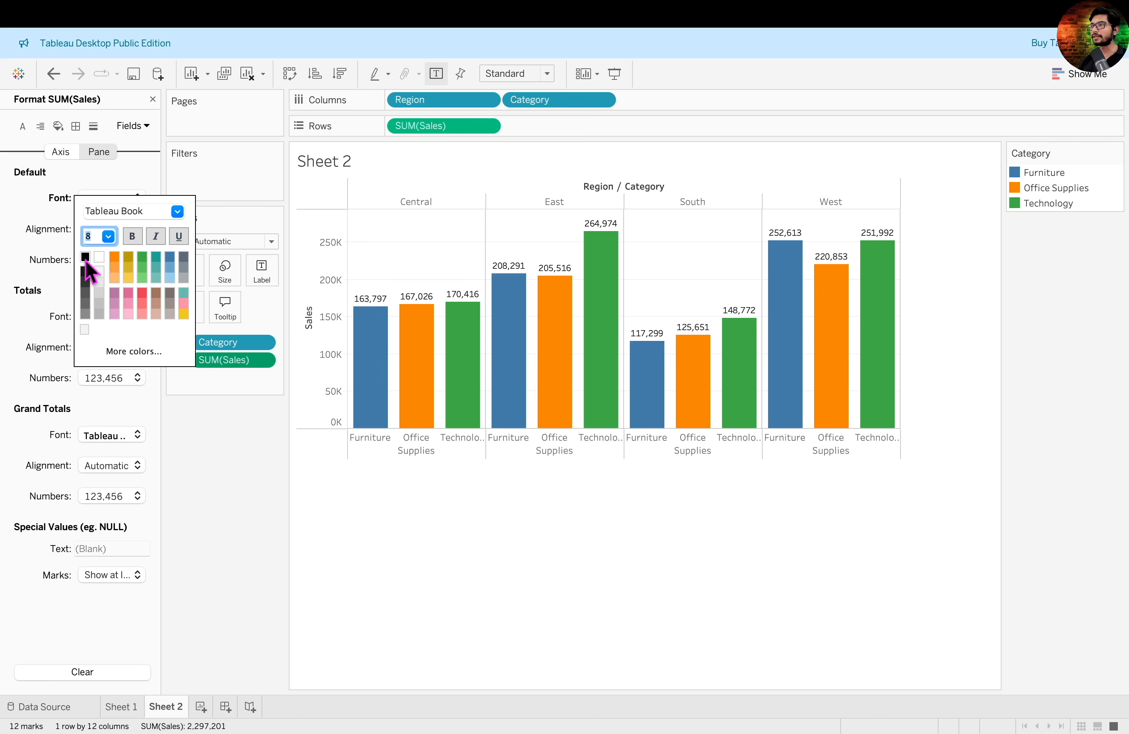
left_click(131, 239)
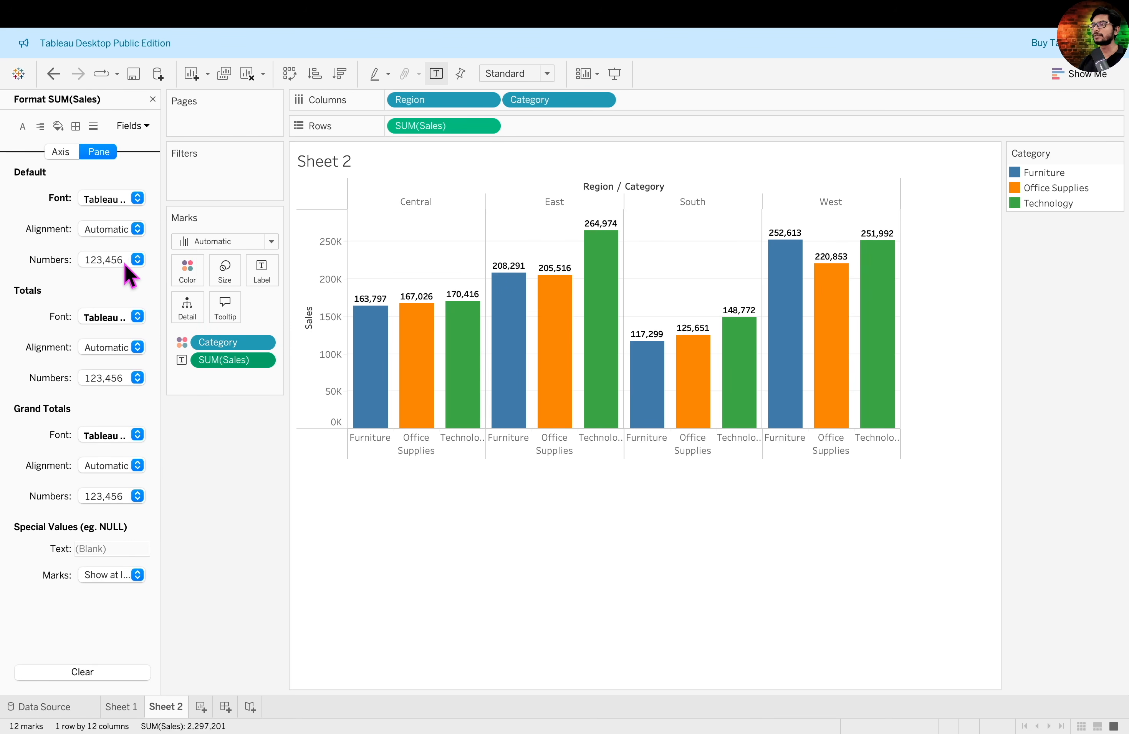
- Format the Sales label numbers as Currency (Custom) with 0 decimal places and Thousands (K) display units
left_click(129, 261)
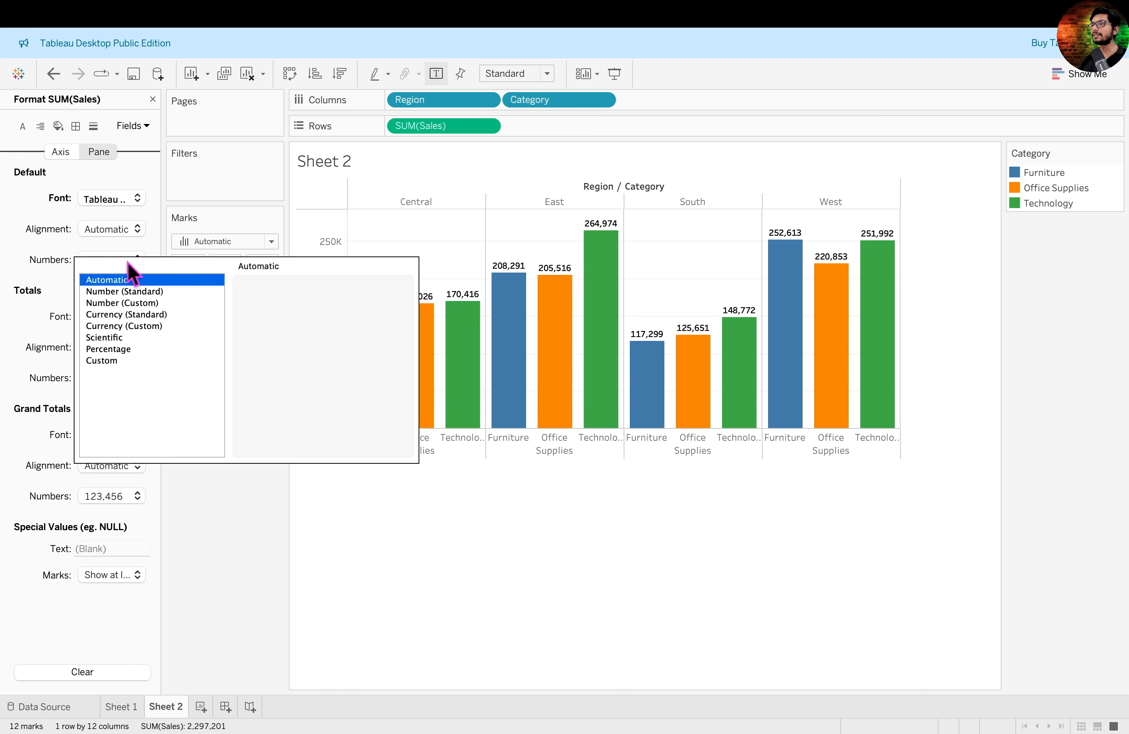
left_click(140, 328)
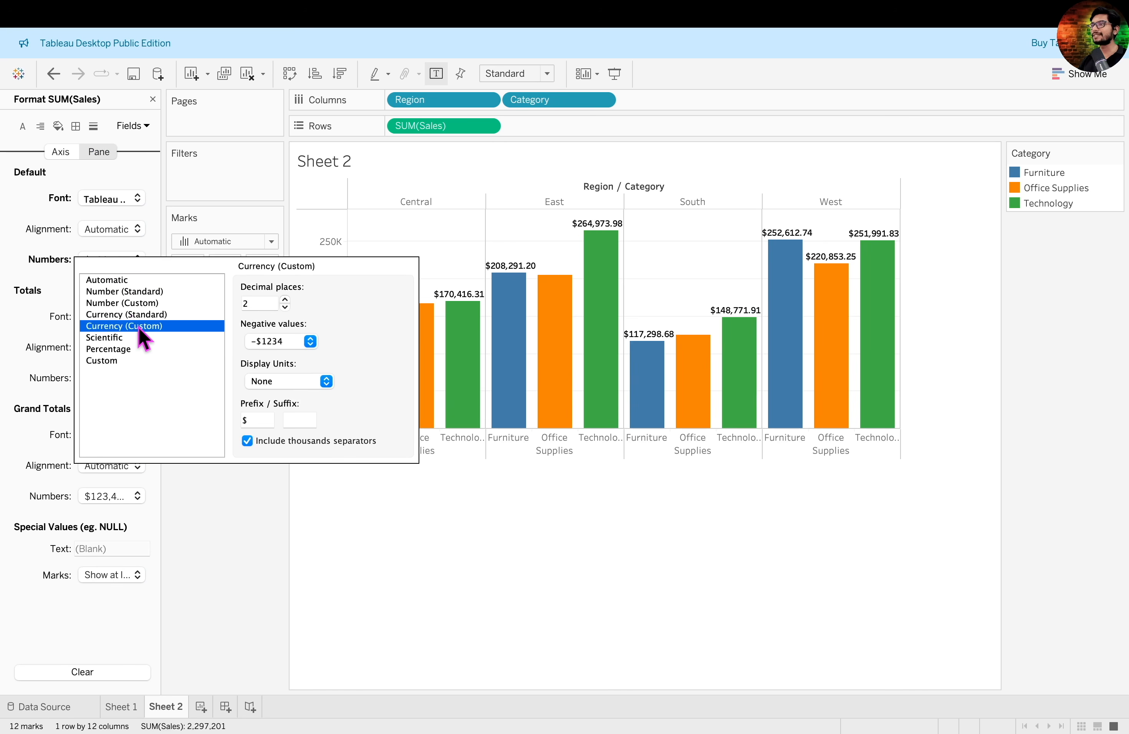
double_click(285, 308)
left_click(325, 382)
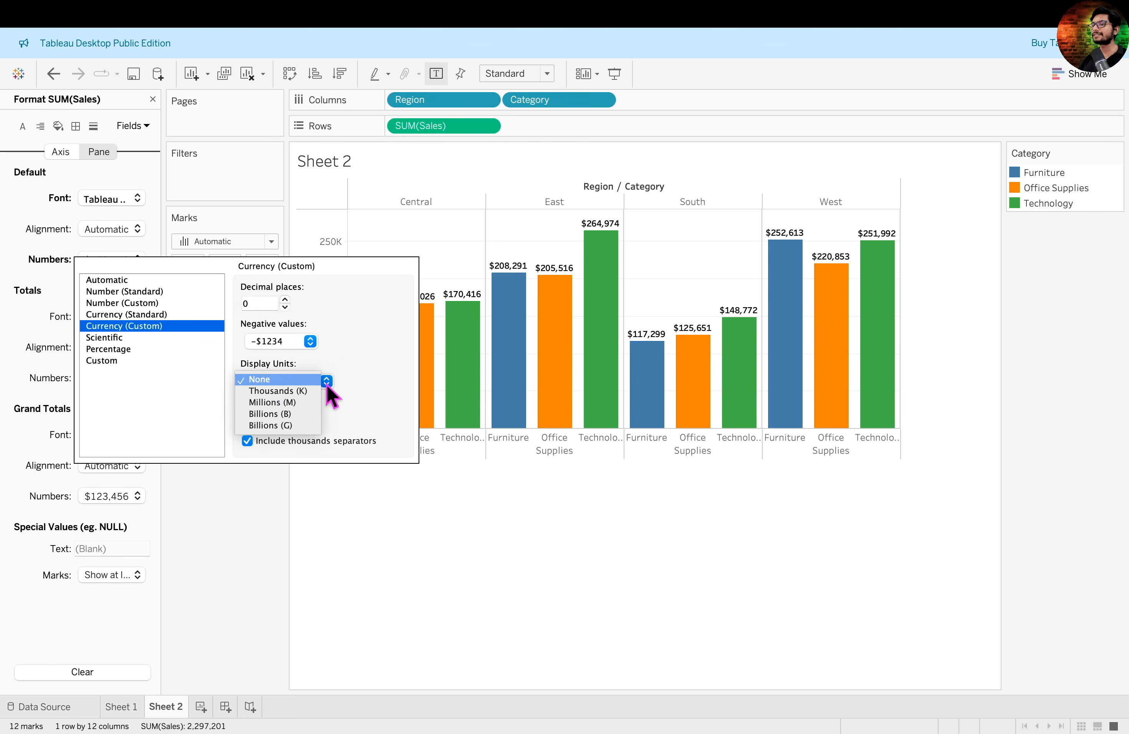
left_click(310, 392)
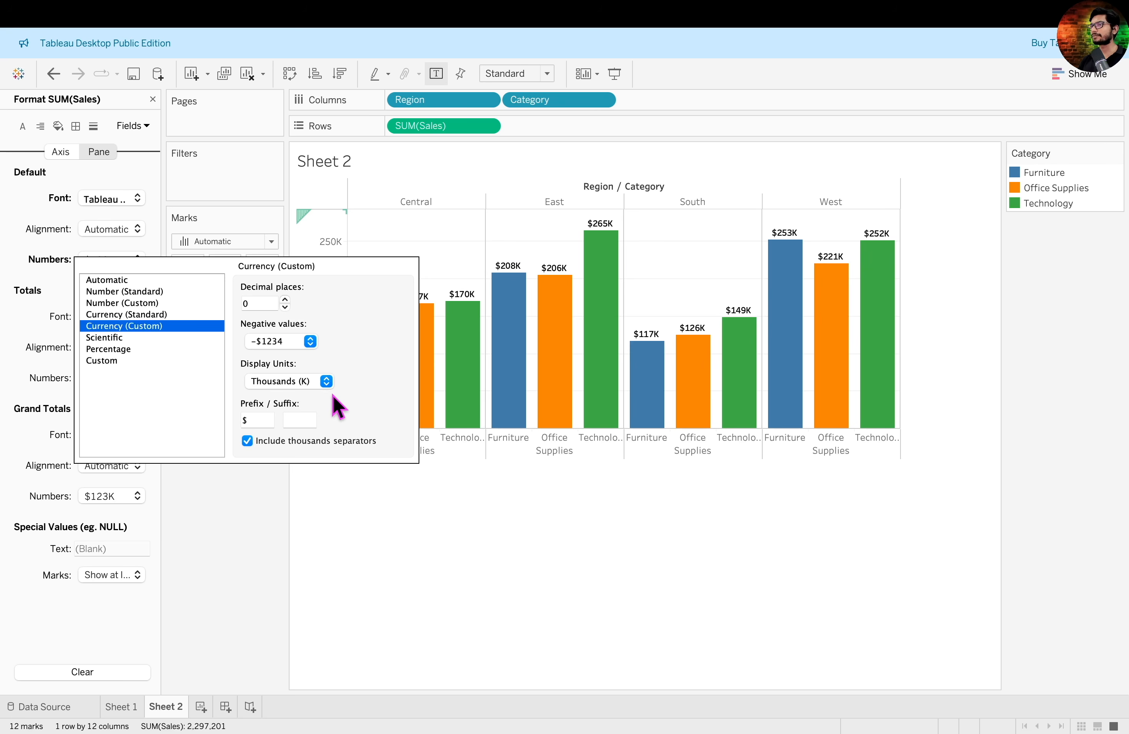
left_click(153, 99)
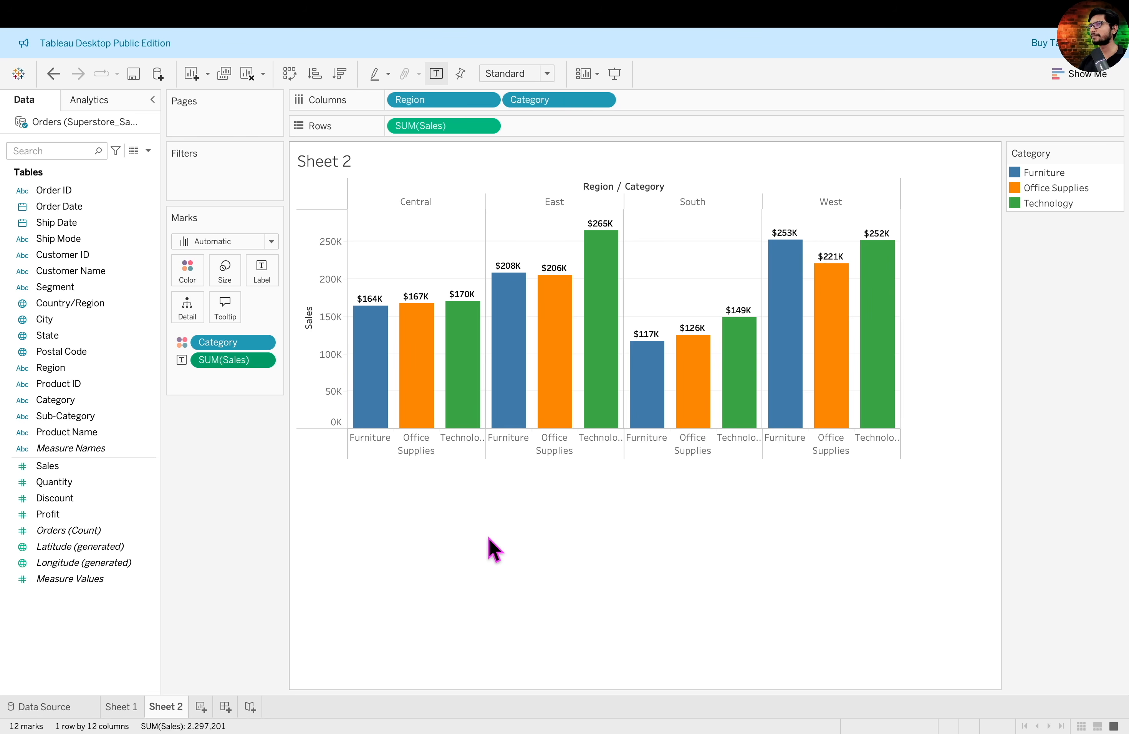
- Rename the Sheet 2 worksheet as "1. Region Category Sales Bar"
double_click(176, 707)
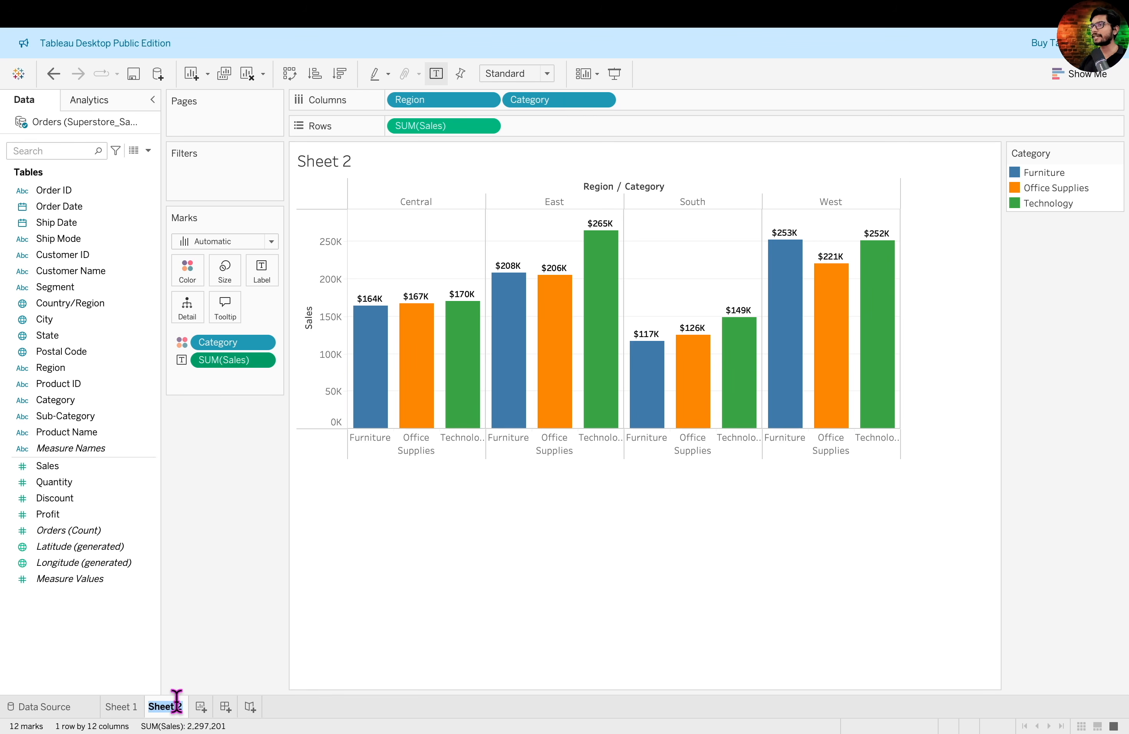
left_click(290, 616)
type("1.")
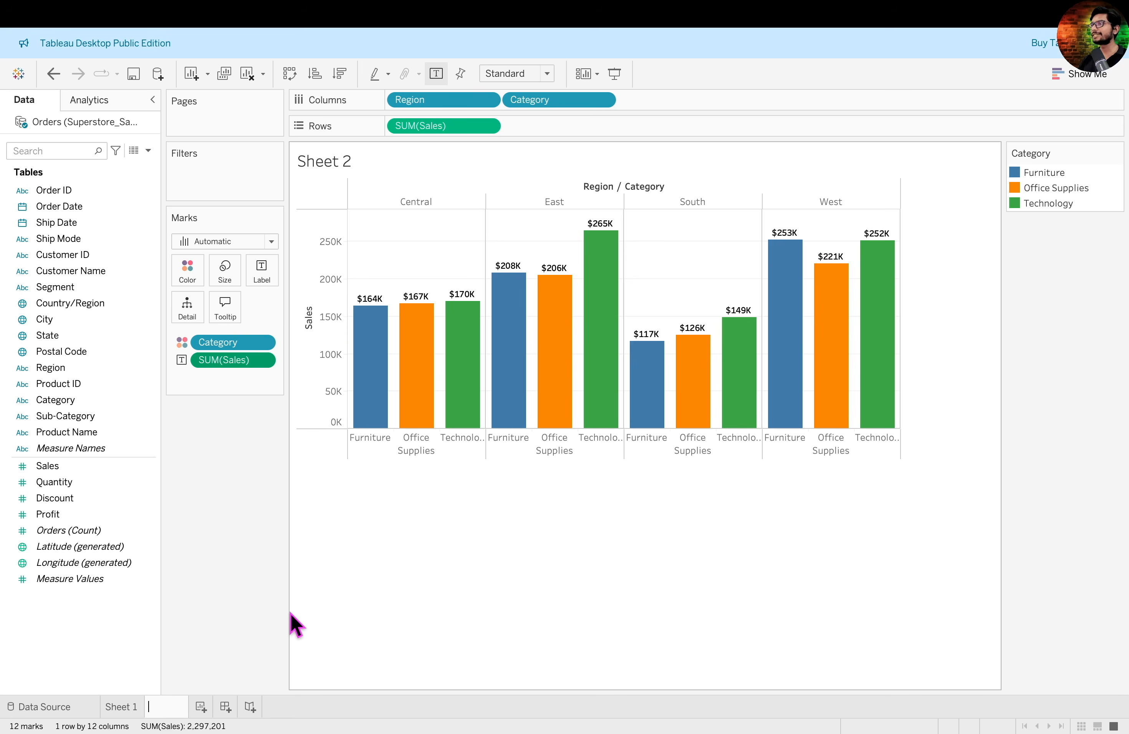
type("Region Category Sales Bar")
key("Return")
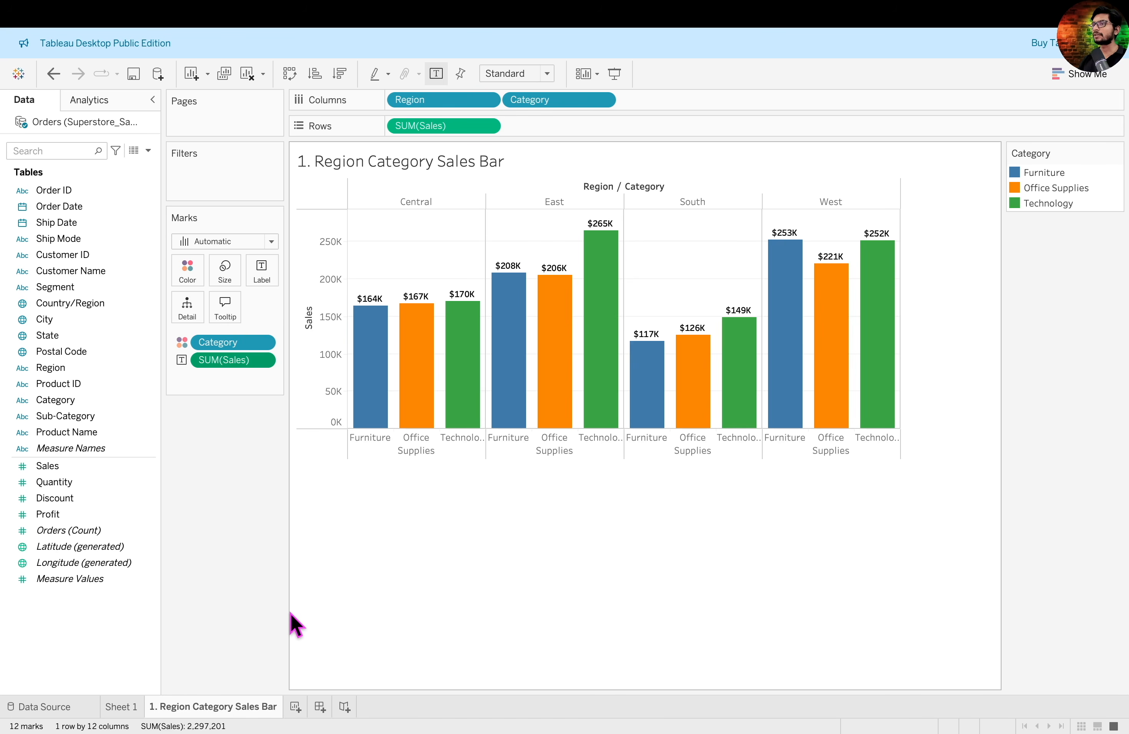
- Replace the chart's sheet-name title with "Sales across Region & Category"
double_click(434, 169)
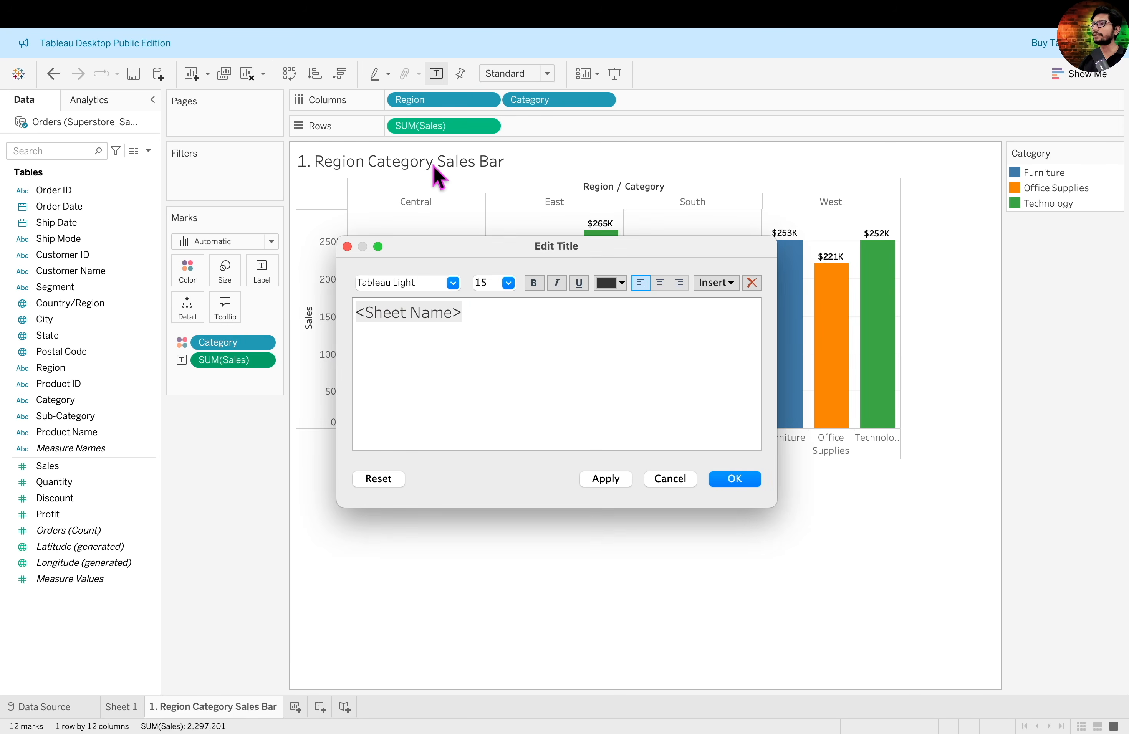
triple_click(479, 316)
key("BackSpace")
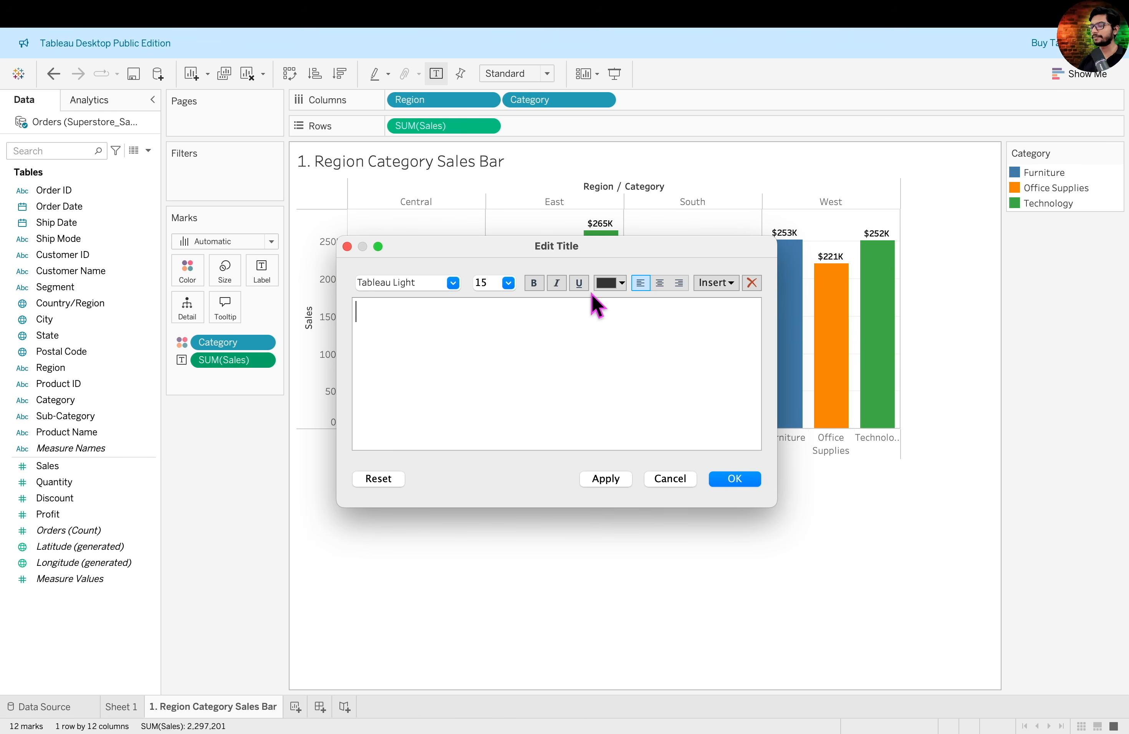
type("Sales across Region & Category")
left_click(732, 479)
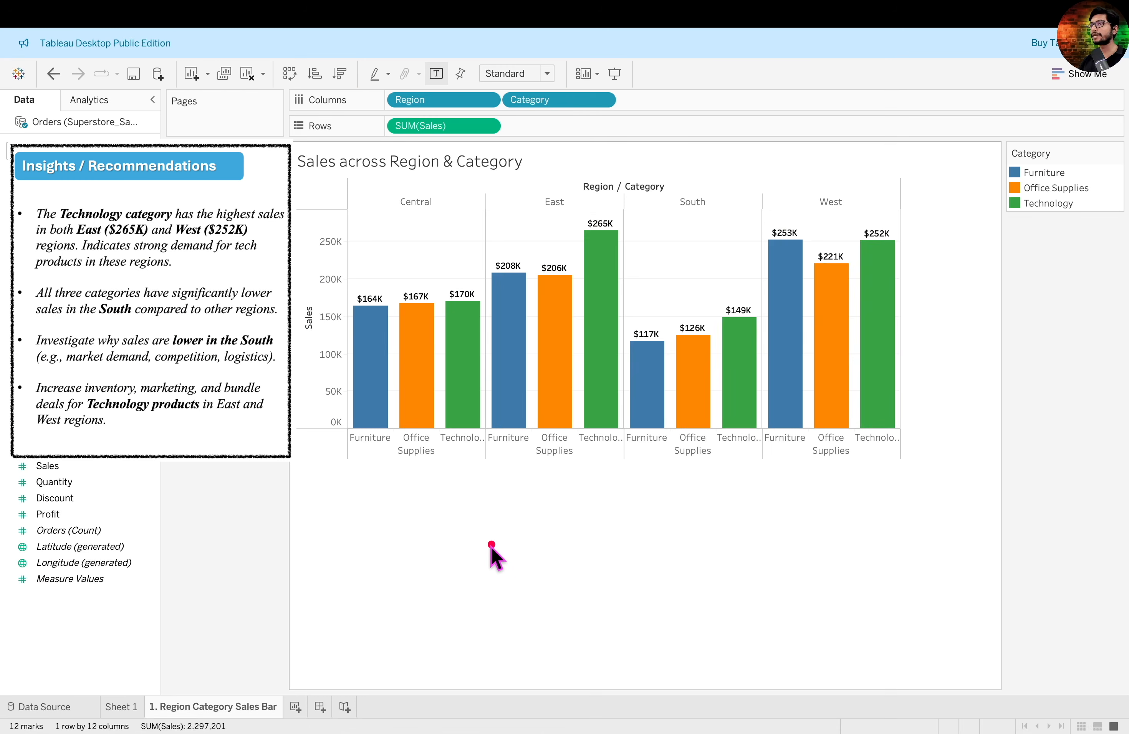
left_click_drag(750, 114, 624, 220)
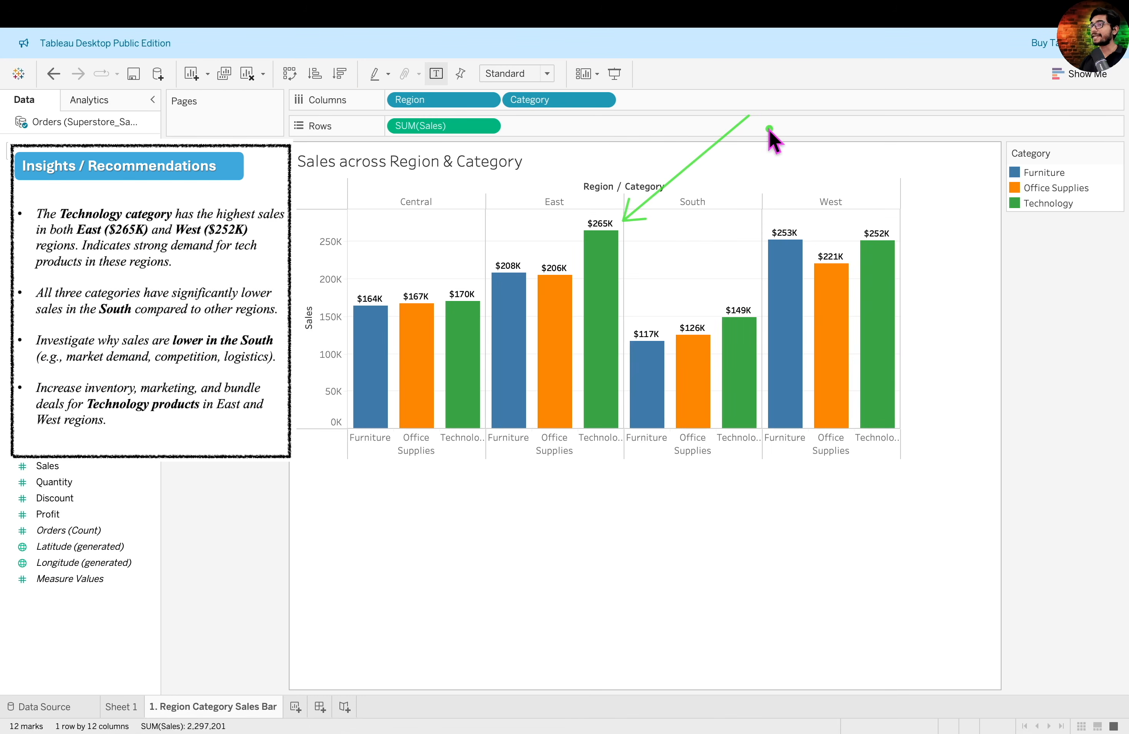
left_click_drag(789, 119, 874, 219)
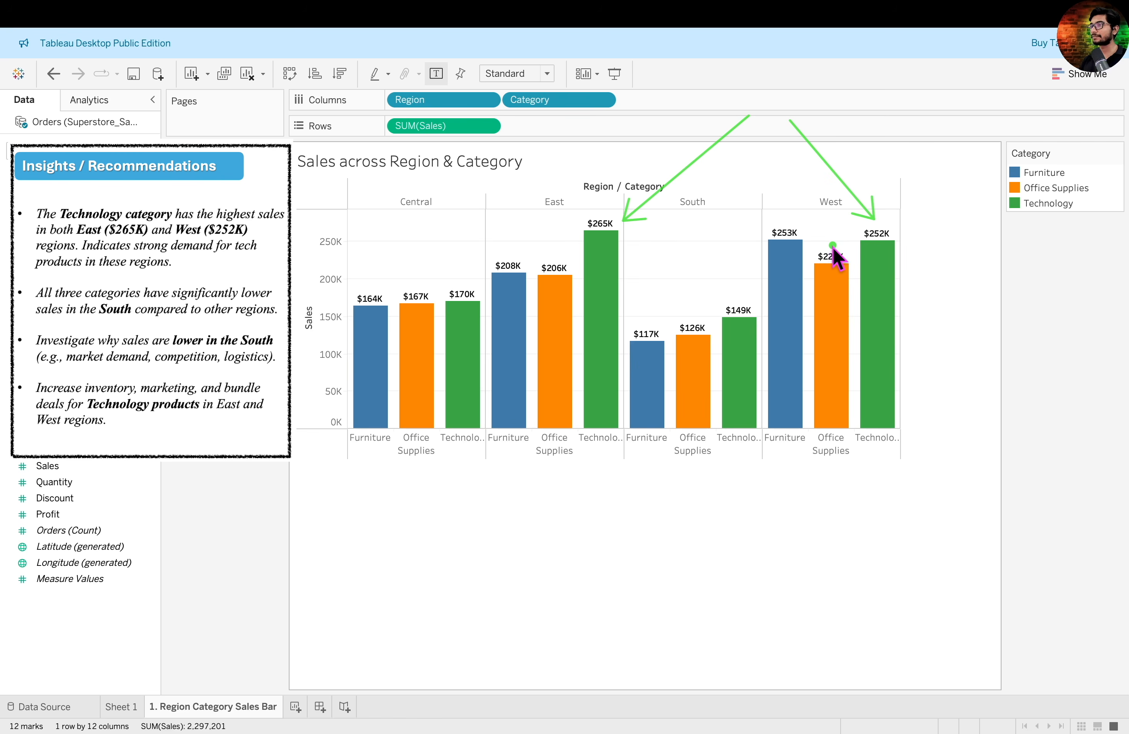
mouse_move(890, 273)
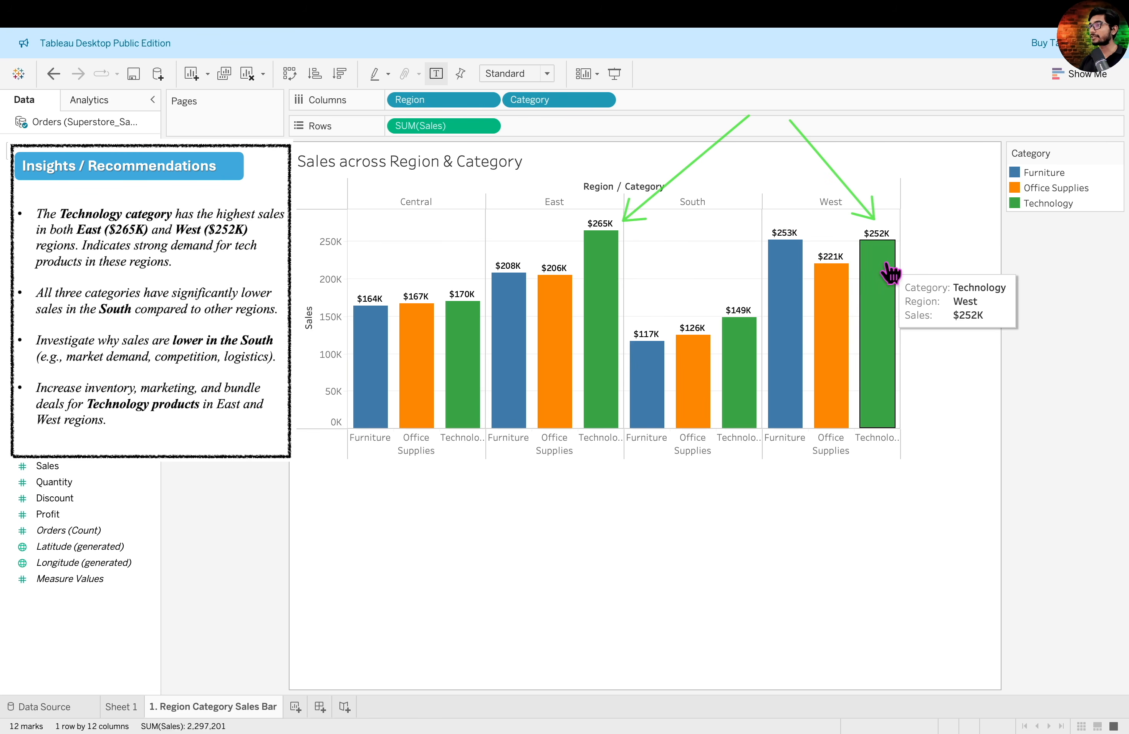
left_click_drag(627, 285, 758, 456)
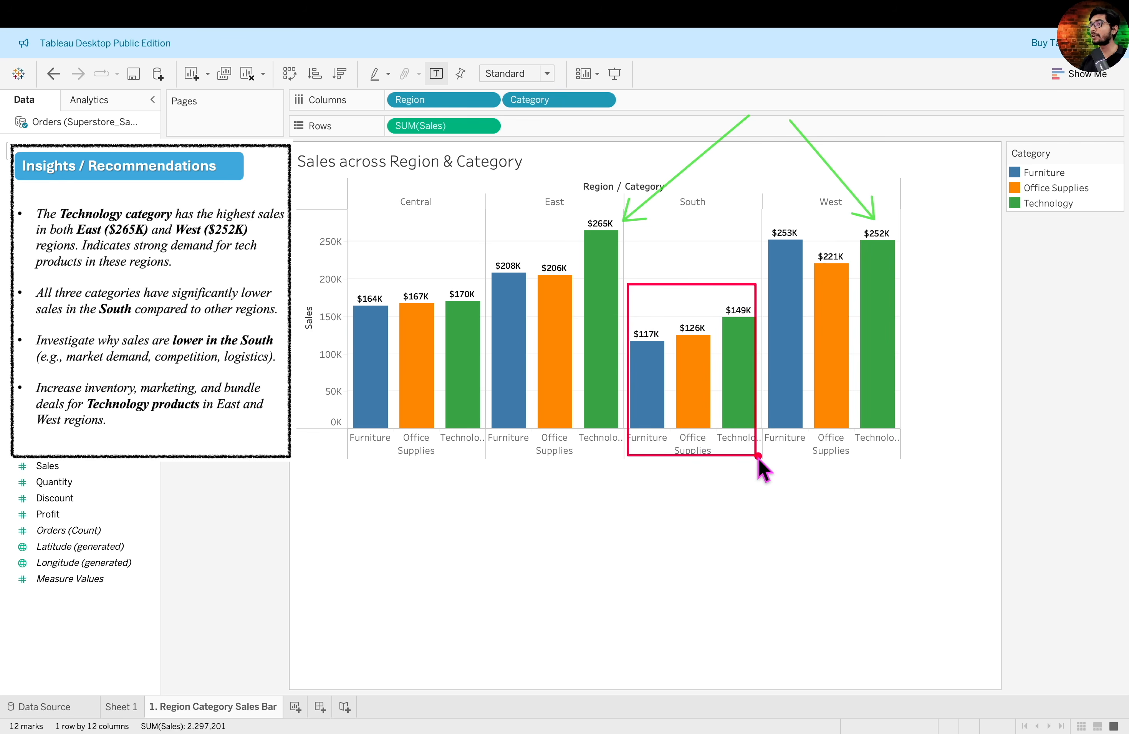
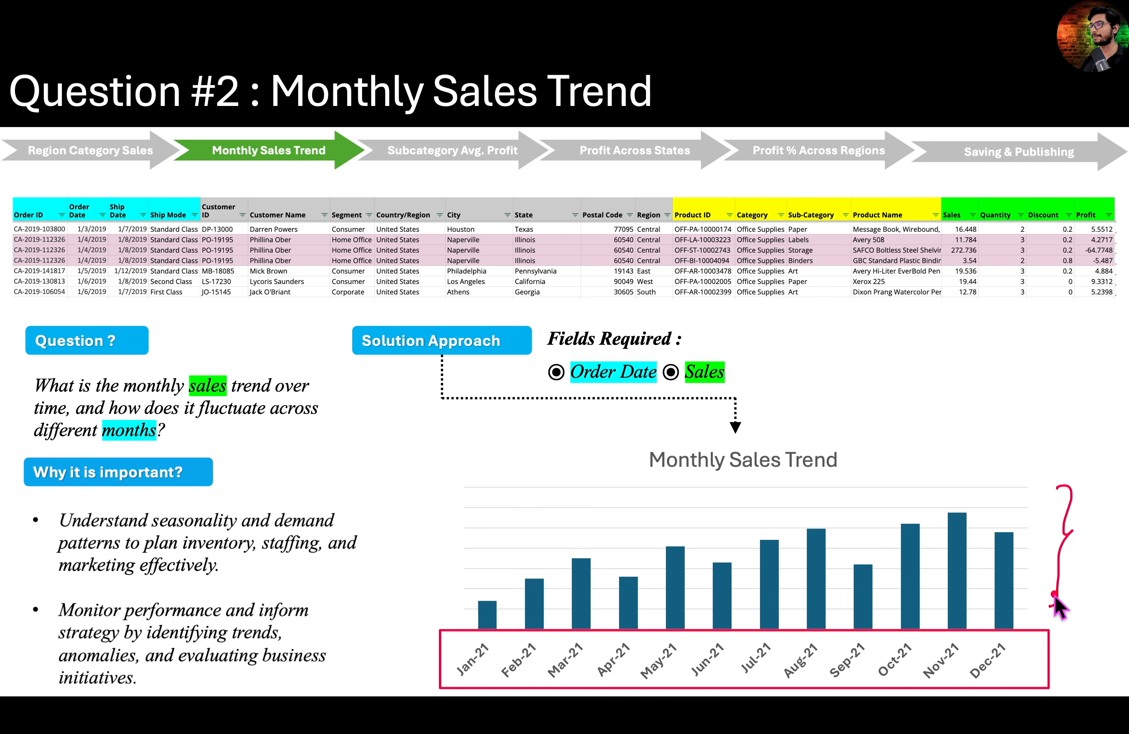
key("Right")
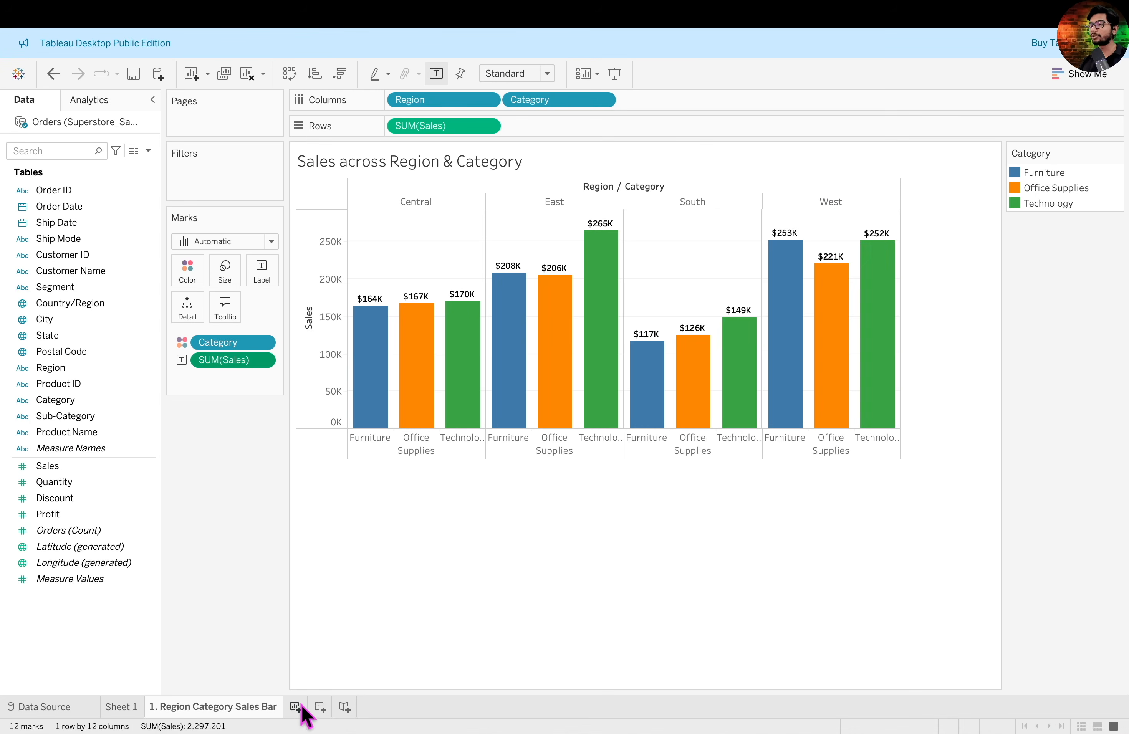
- Add a new worksheet and name it "2. Sales Trend"
left_click(296, 706)
double_click(300, 707)
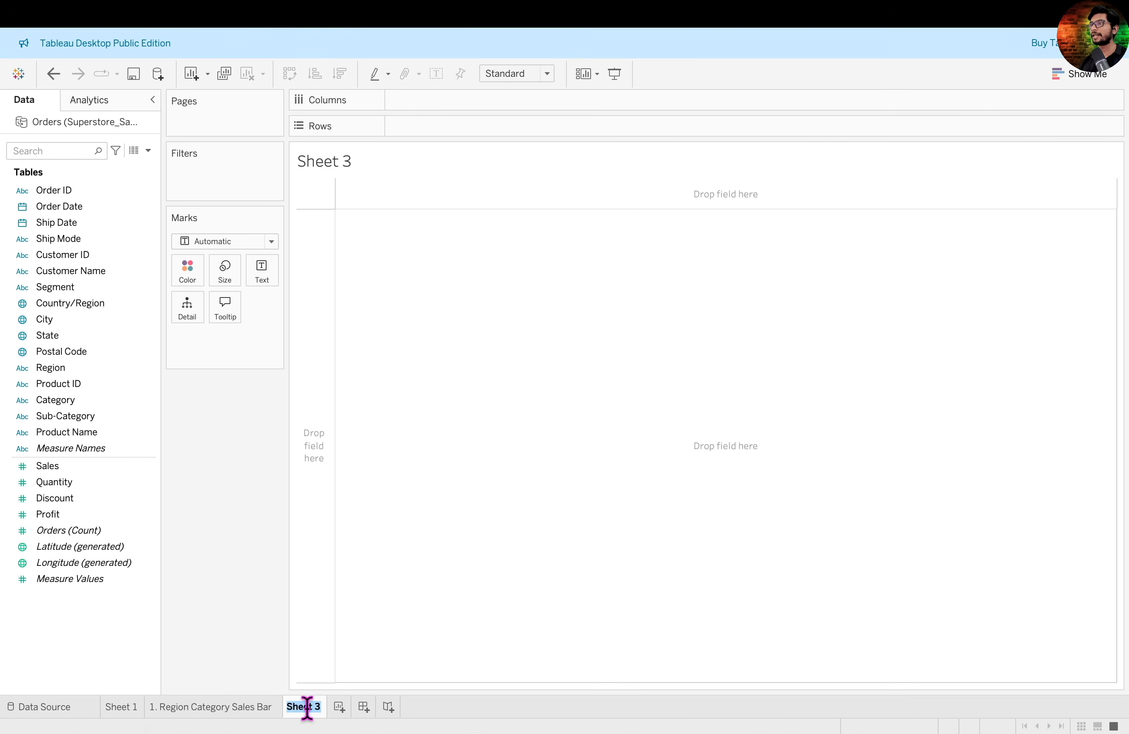
type("2. Sales Trend")
key("Return")
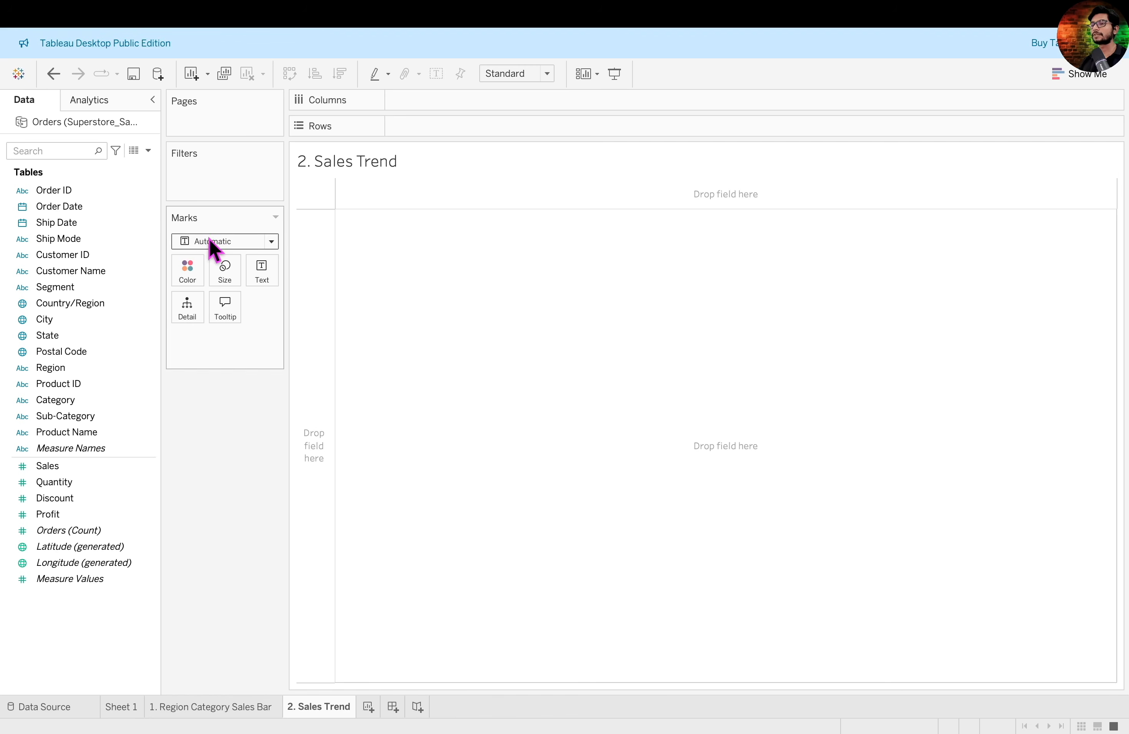
- Place the Order Date field on Columns in the new worksheet
left_click(117, 209)
left_click_drag(118, 207, 491, 101)
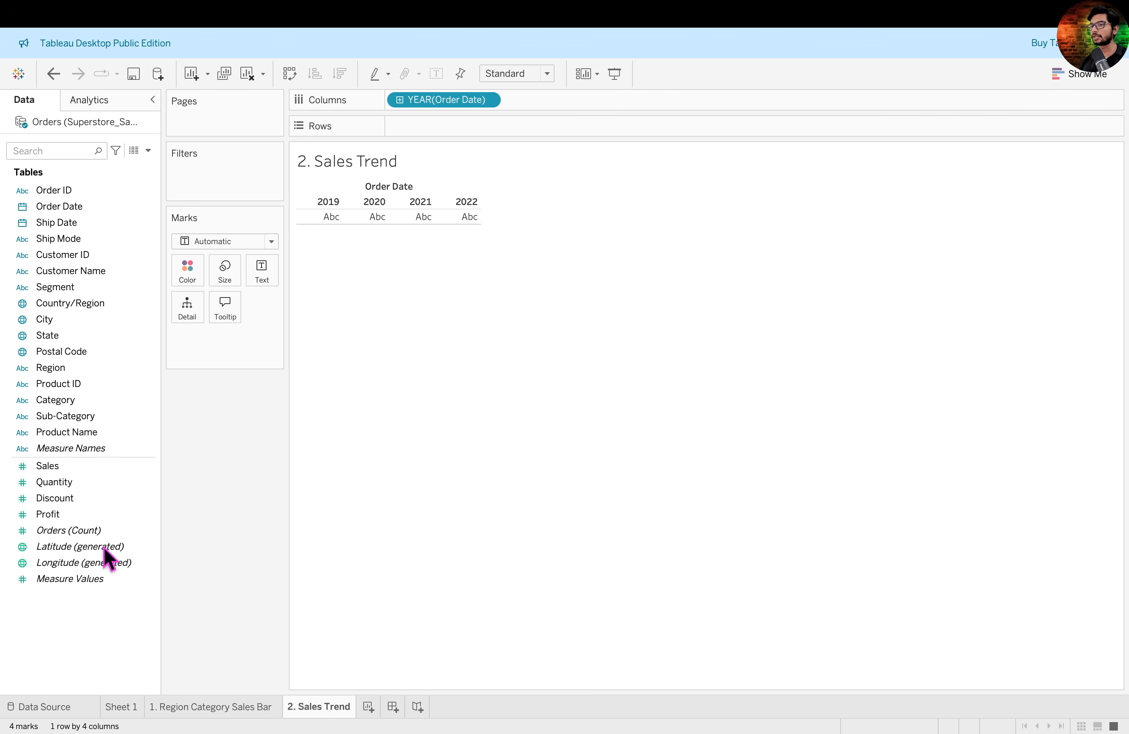
- Check the Order Date column's values and data type in the data source, then return to the "2. Sales Trend" sheet
left_click(85, 707)
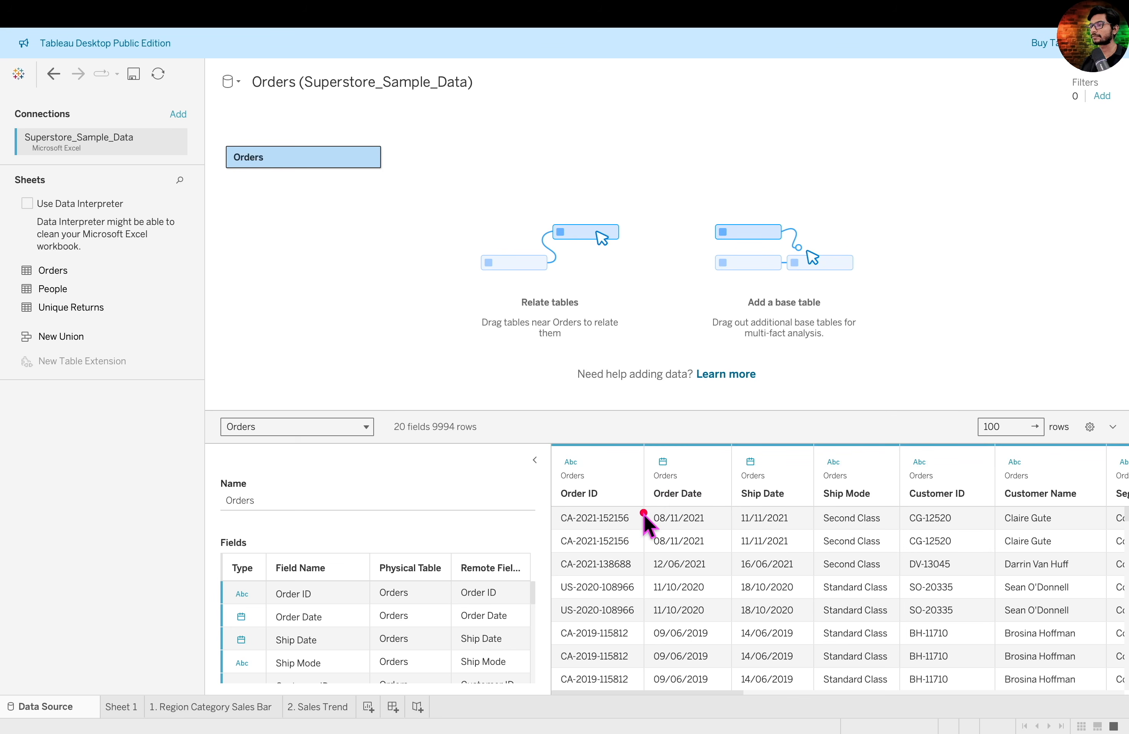
left_click_drag(651, 505, 721, 691)
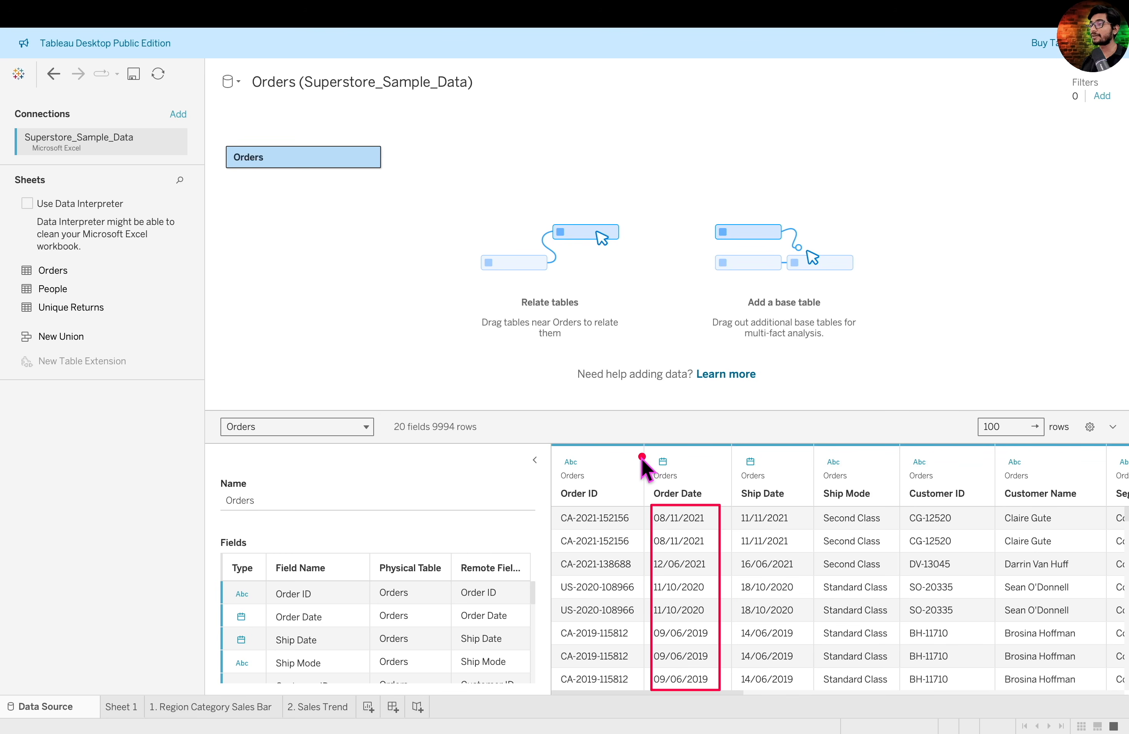
left_click_drag(680, 474, 683, 475)
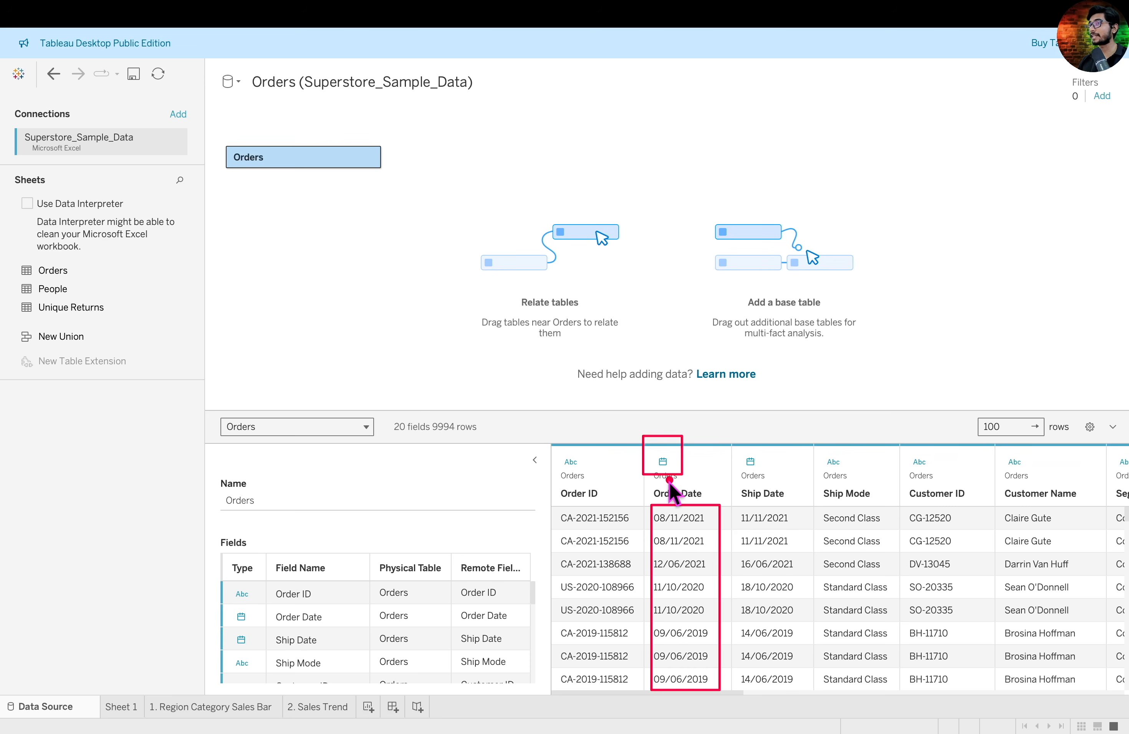
left_click(330, 709)
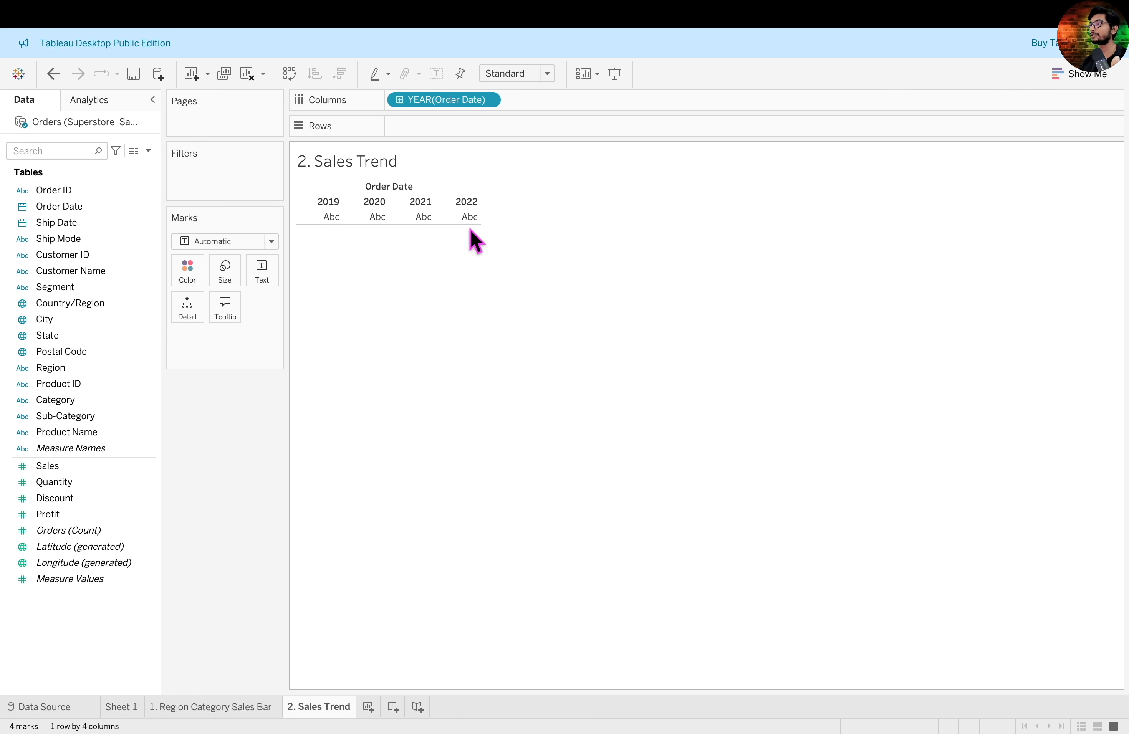
- Try the Quarter, Month and Day date parts for Order Date on Columns
left_click(489, 100)
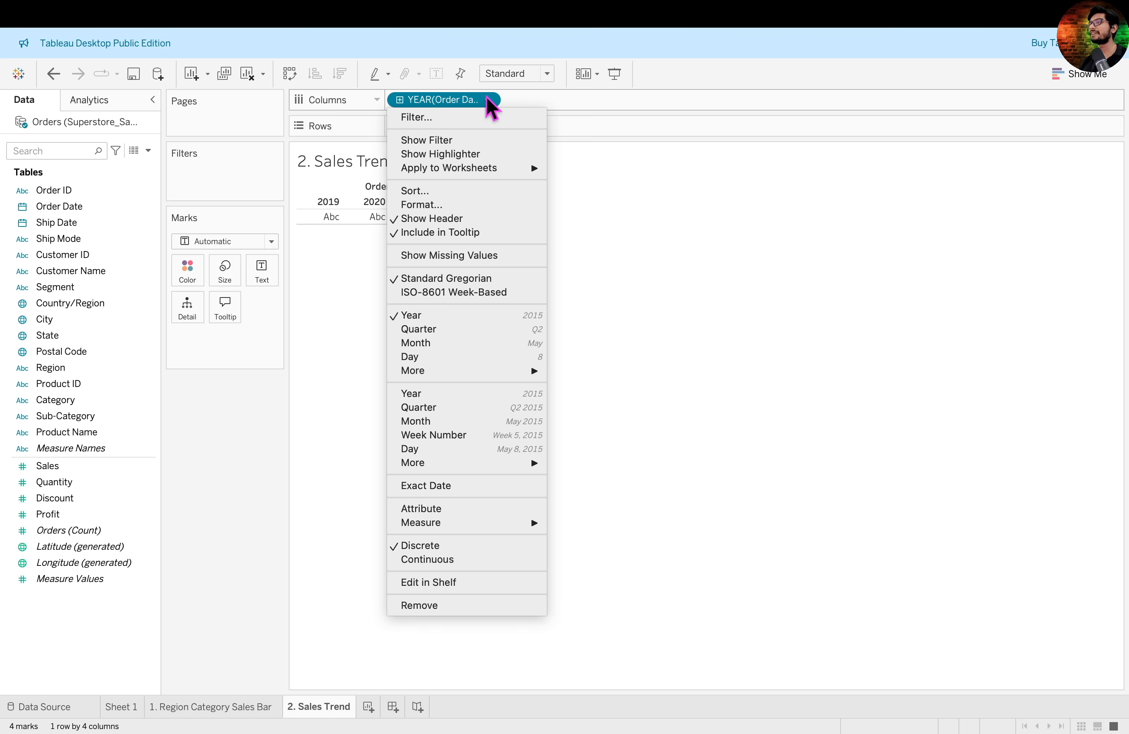
left_click(475, 329)
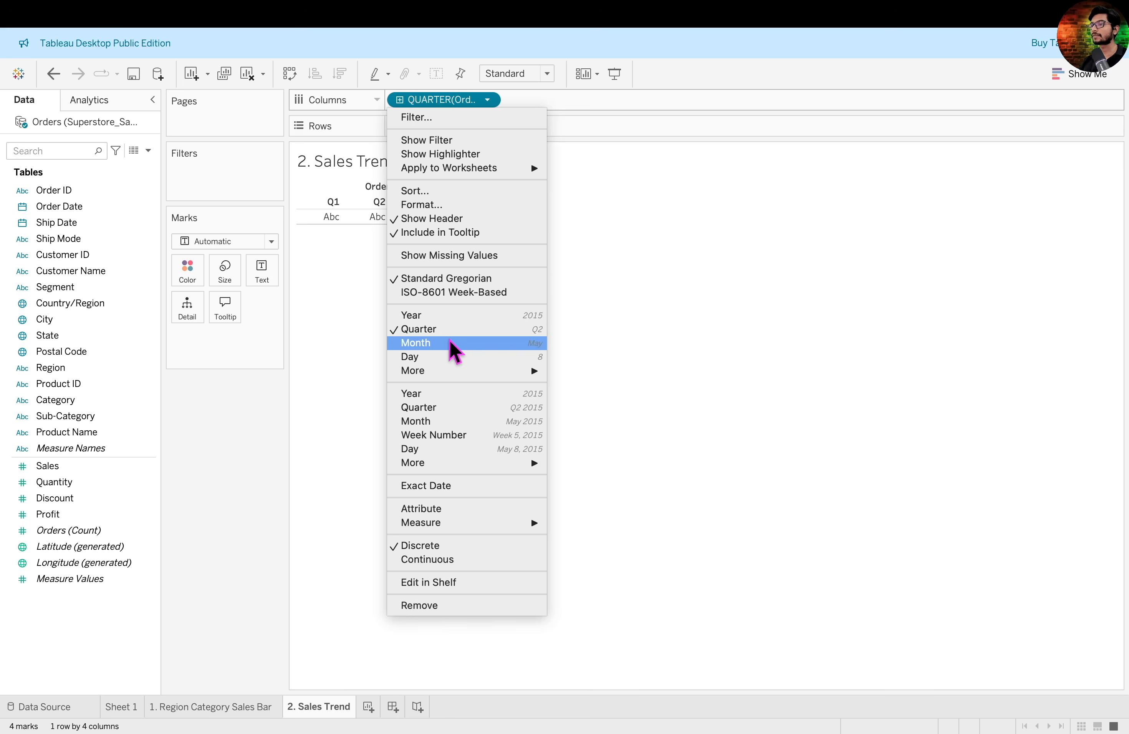
left_click(451, 343)
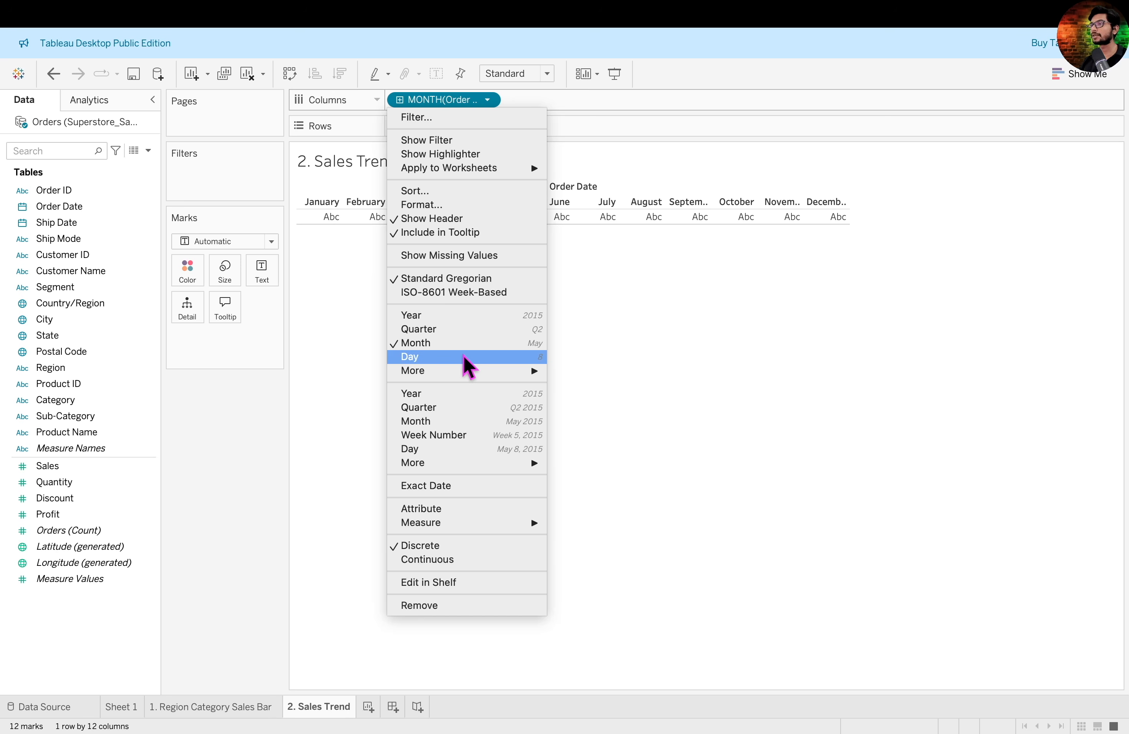
left_click(464, 358)
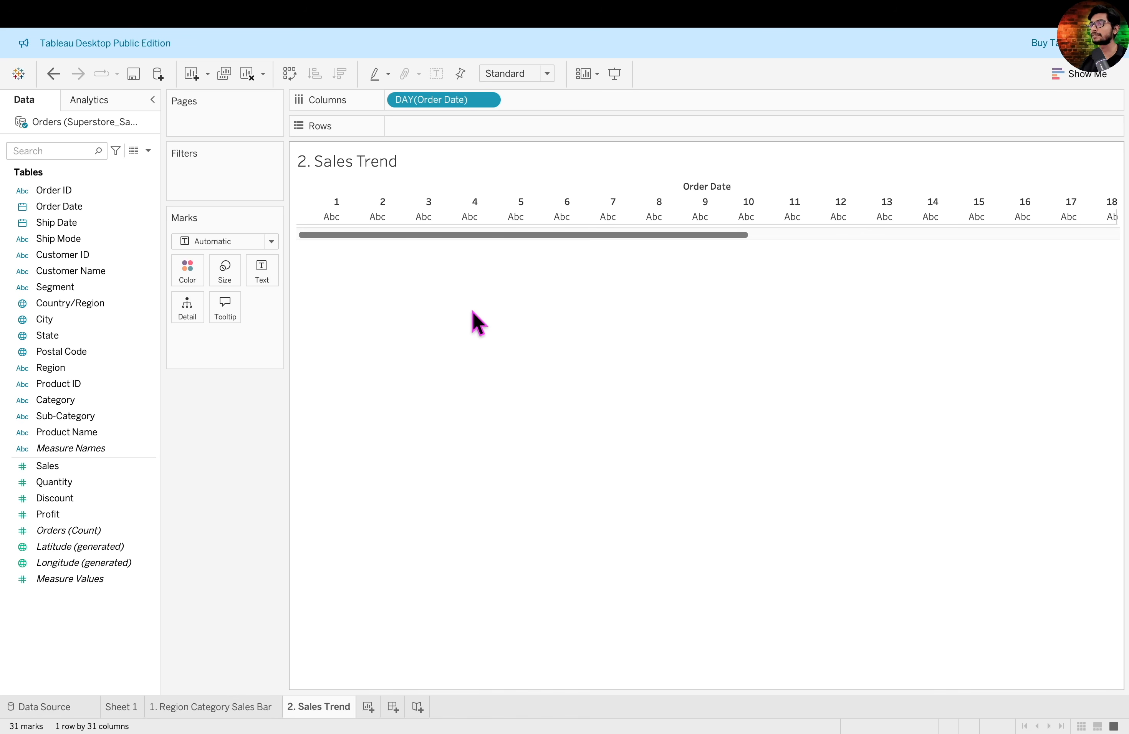
- Set Order Date on Columns to the Month date part and place Sales on Rows
left_click(487, 102)
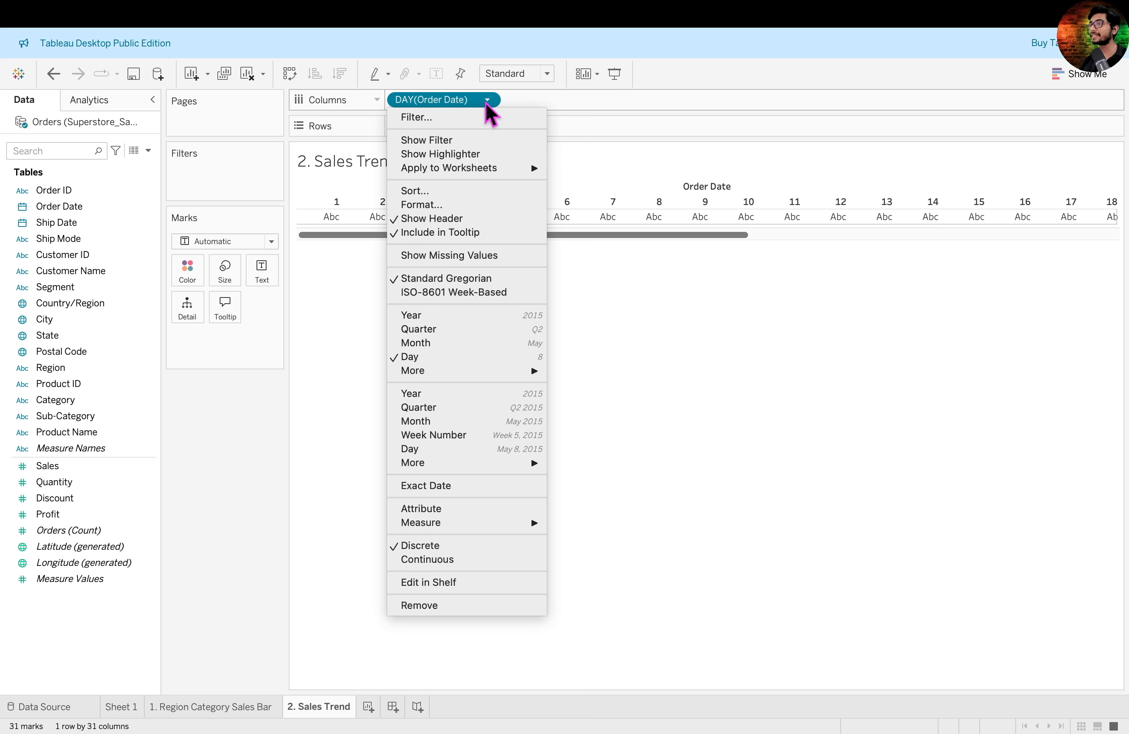
left_click(460, 341)
left_click_drag(131, 474, 534, 125)
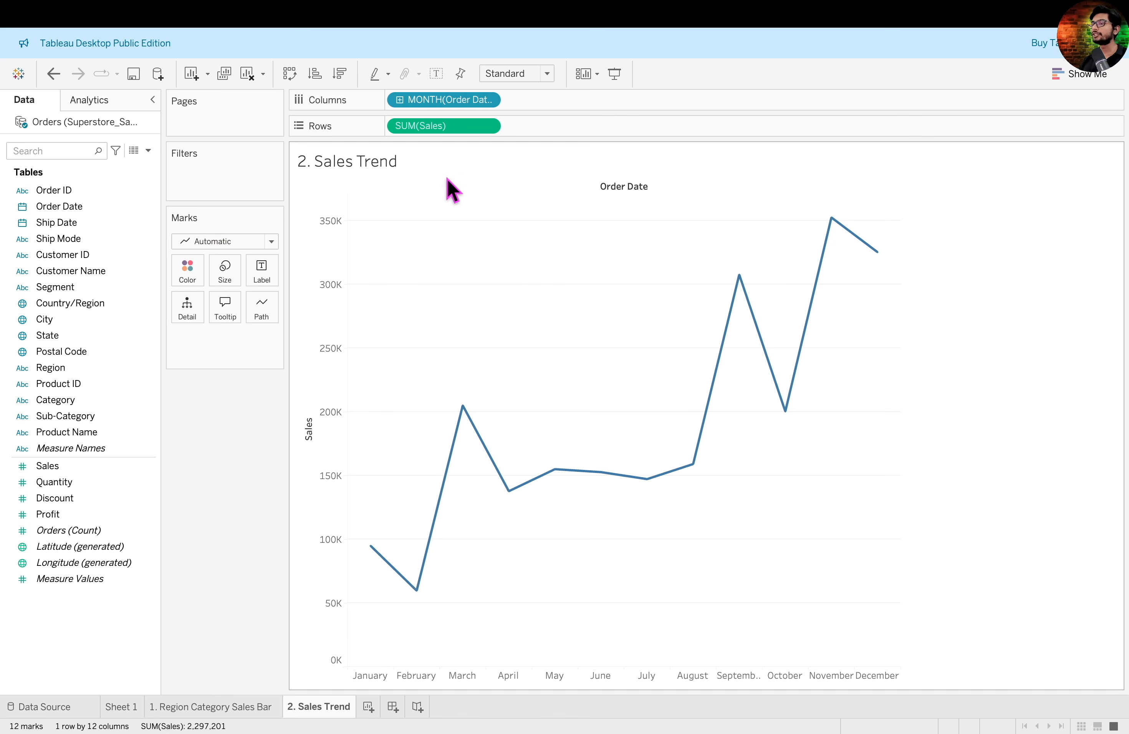
- Try the Bar mark type for the monthly sales chart
left_click(272, 241)
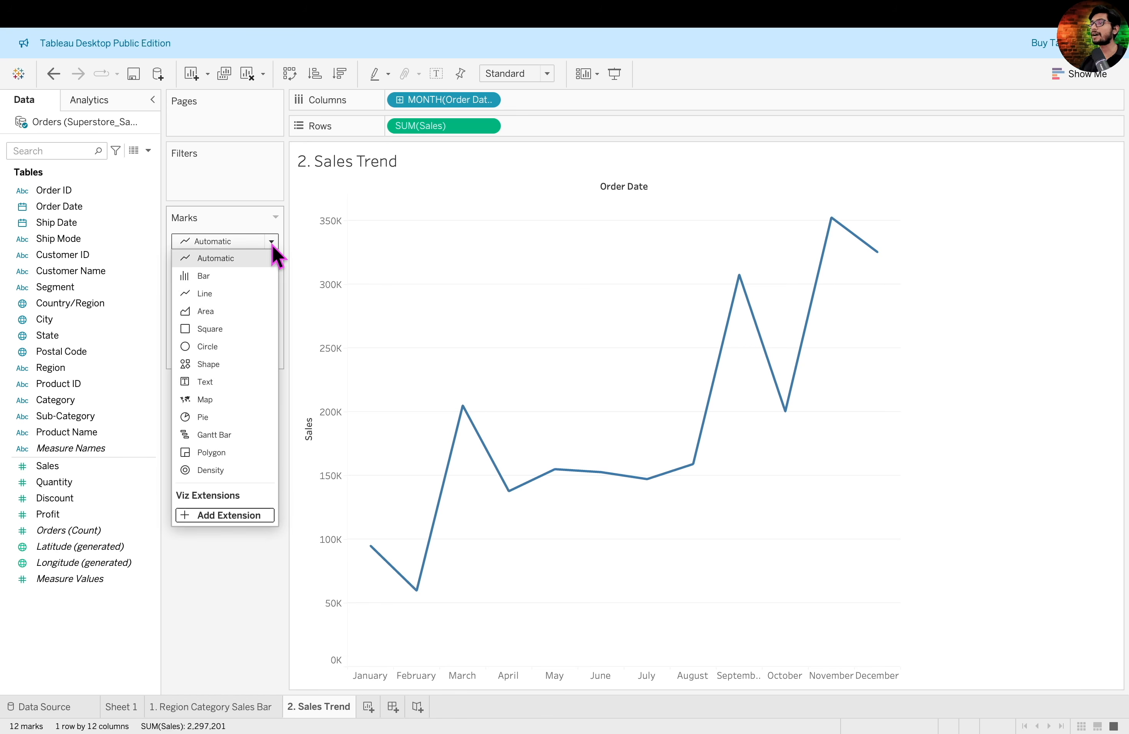
left_click(255, 277)
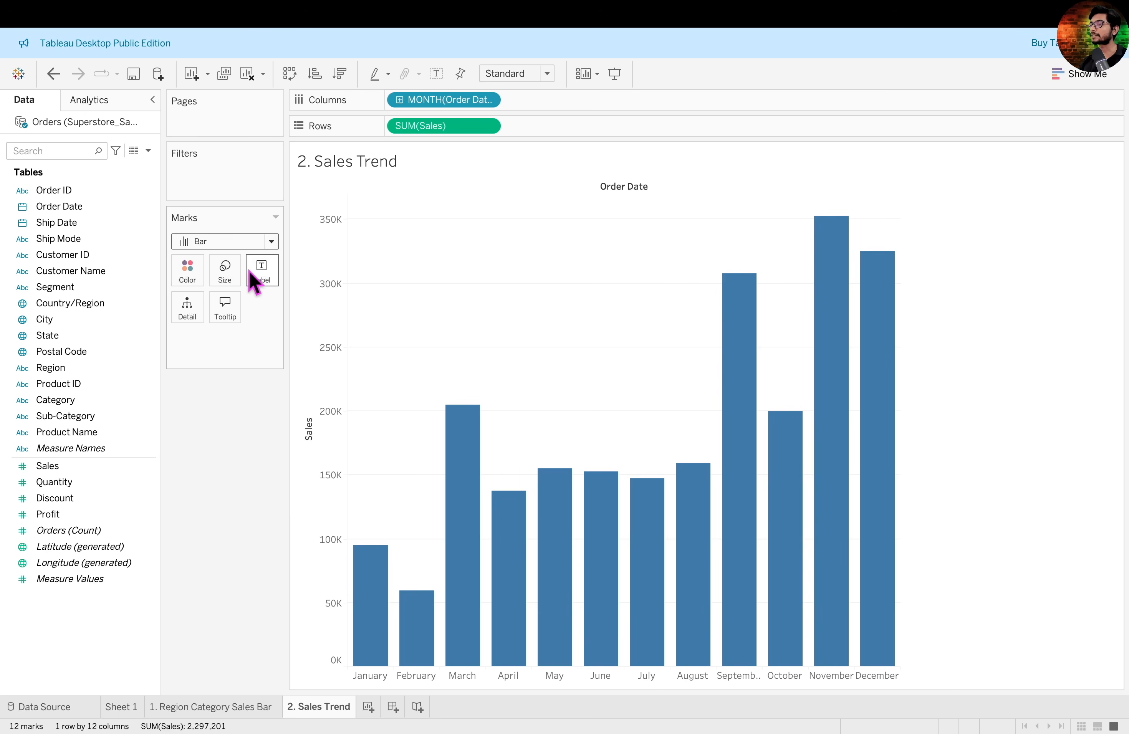
- Set the mark type of the monthly sales chart to Line
left_click(272, 242)
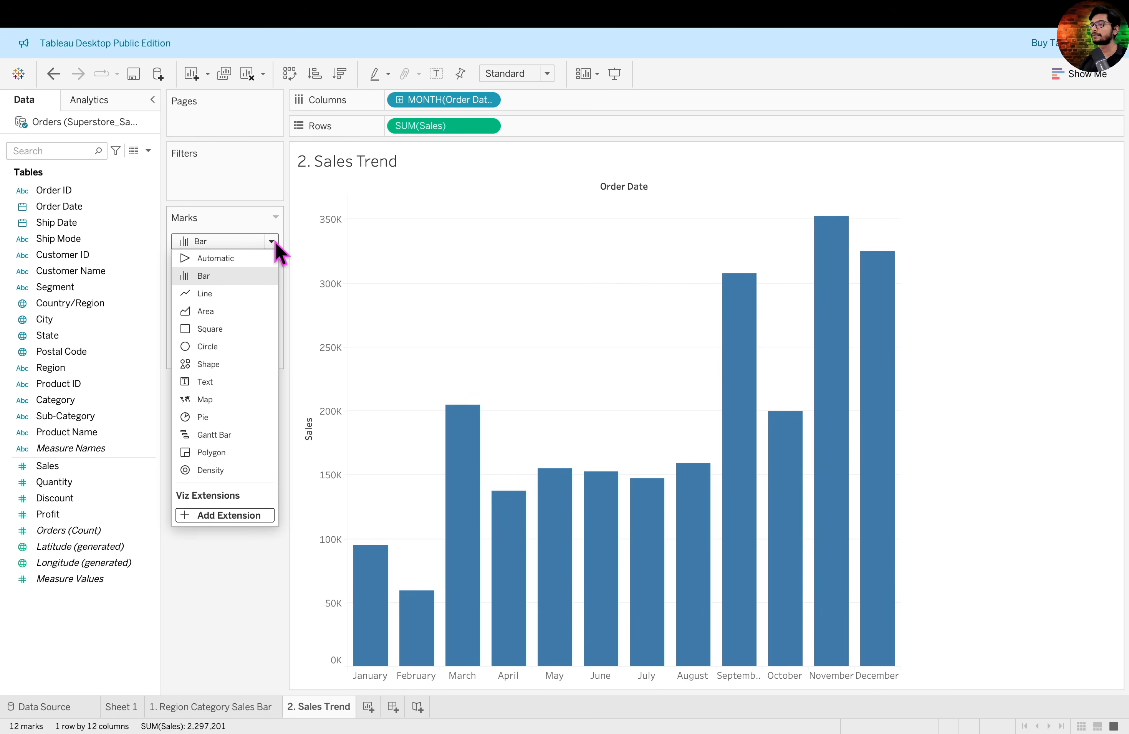
left_click(249, 295)
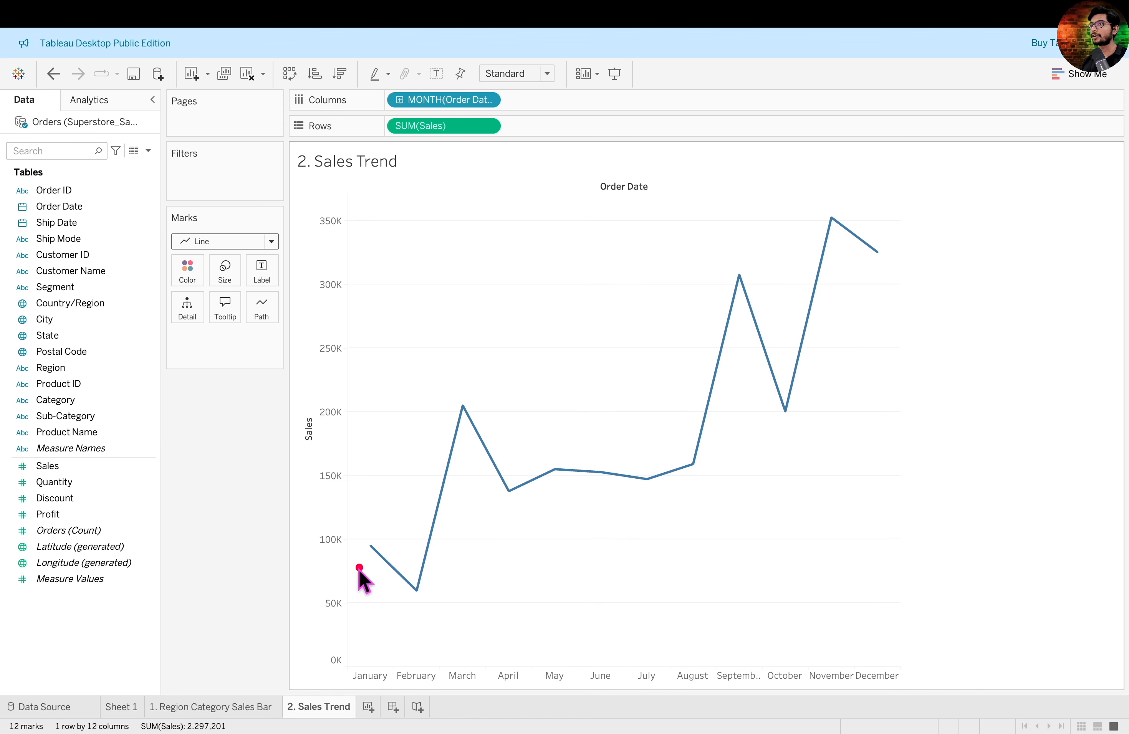
mouse_move(359, 576)
left_mouse_down()
mouse_move(496, 525)
mouse_move(847, 317)
mouse_move(940, 211)
left_mouse_up()
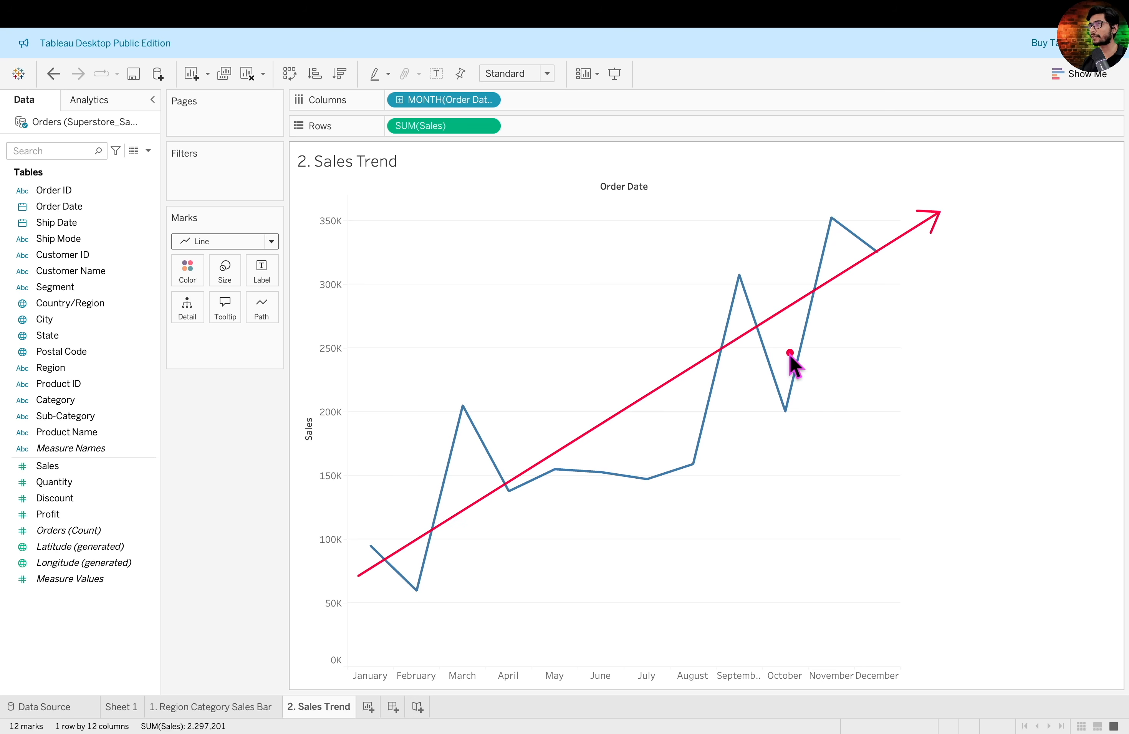
- Try the Year date part for Order Date, then switch it back to the Month date part
left_click(487, 99)
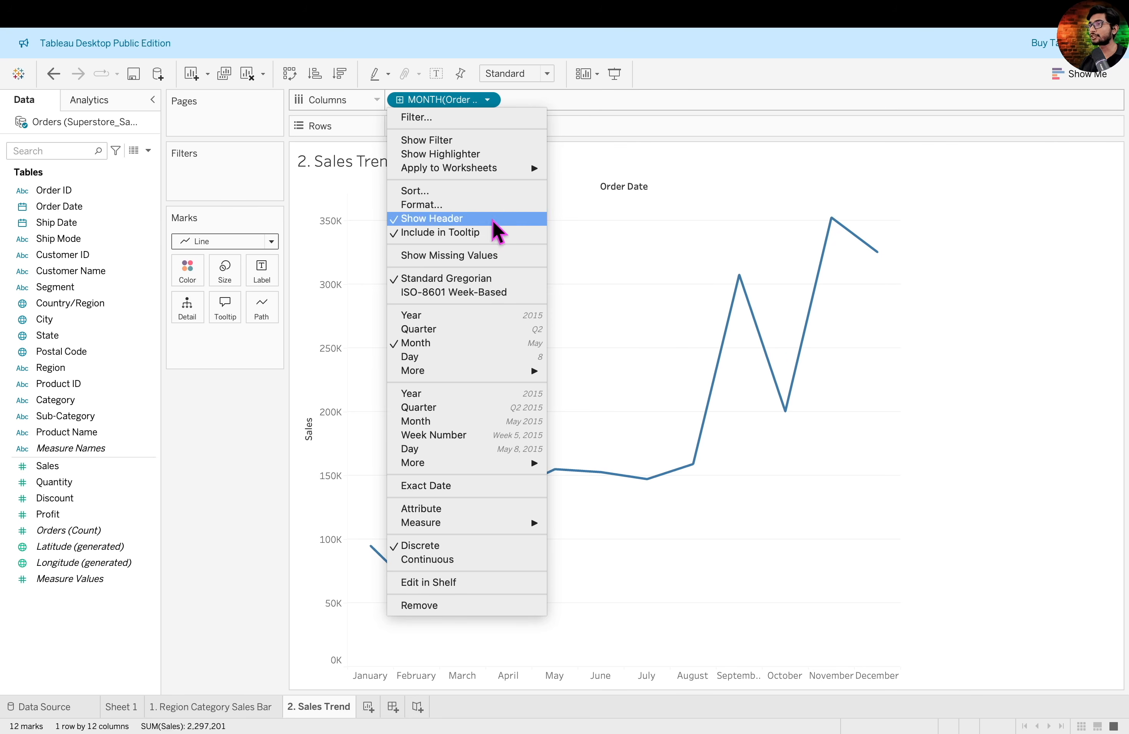
left_click(483, 314)
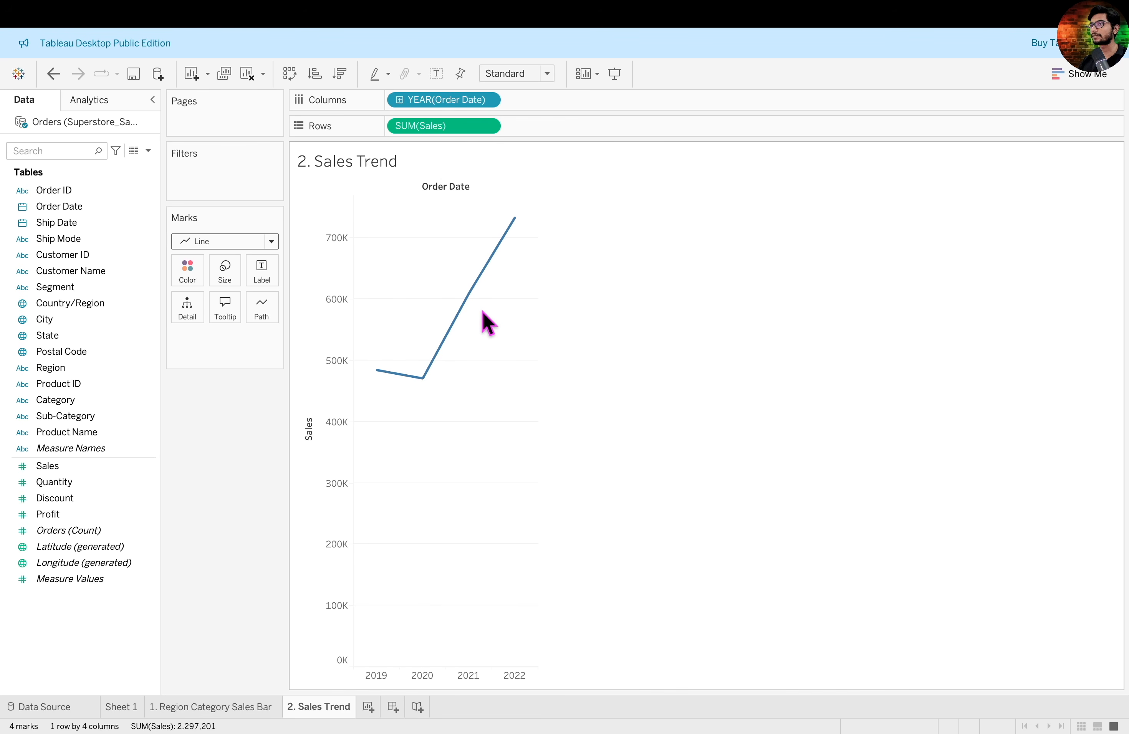
left_click(487, 100)
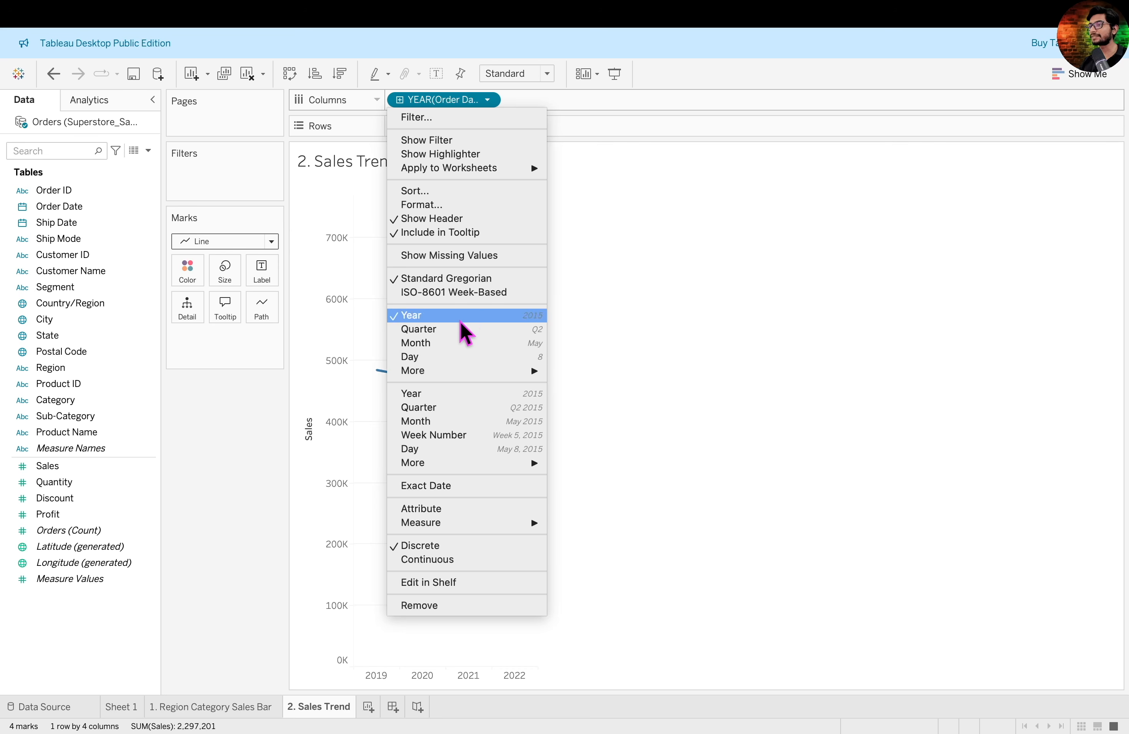
left_click(454, 340)
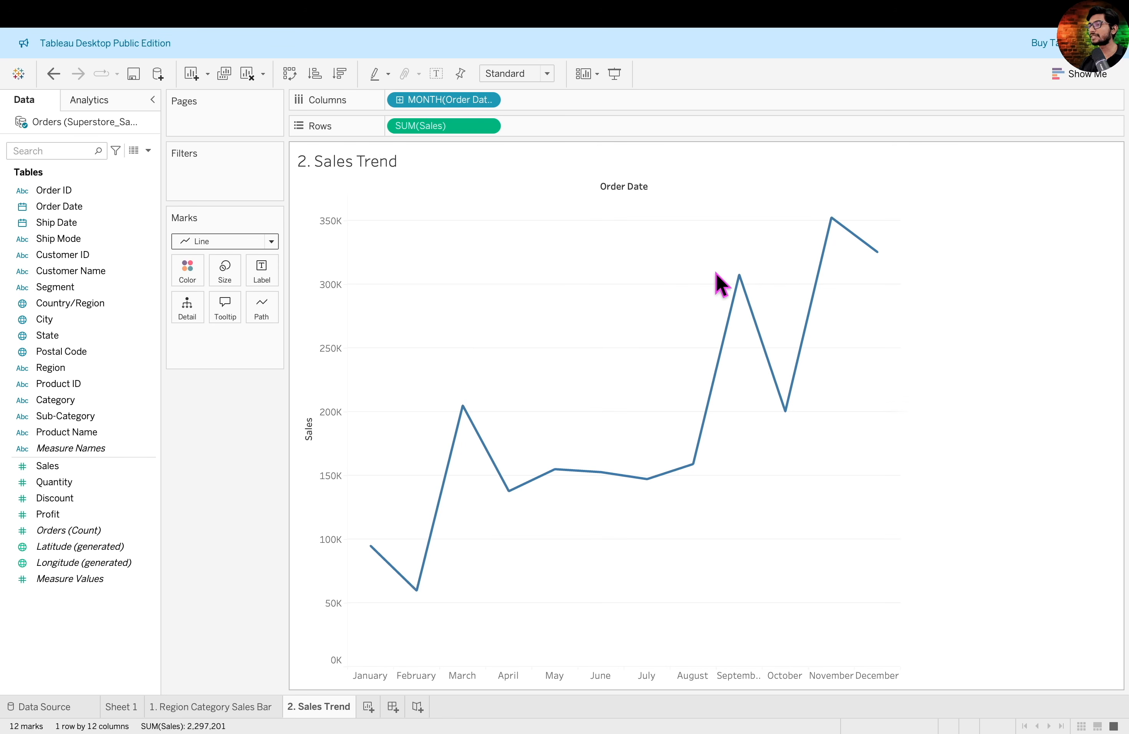
- Inspect the month and sales value of the September peak on the line
left_click(741, 282)
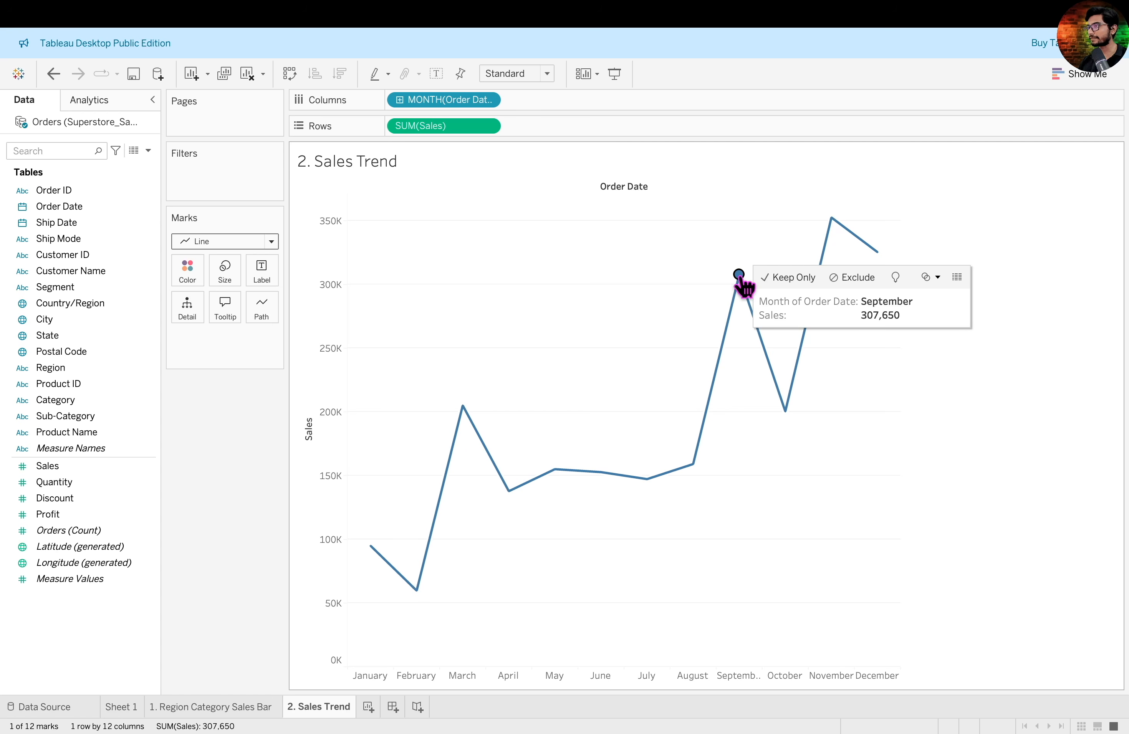
left_click_drag(740, 282, 744, 666)
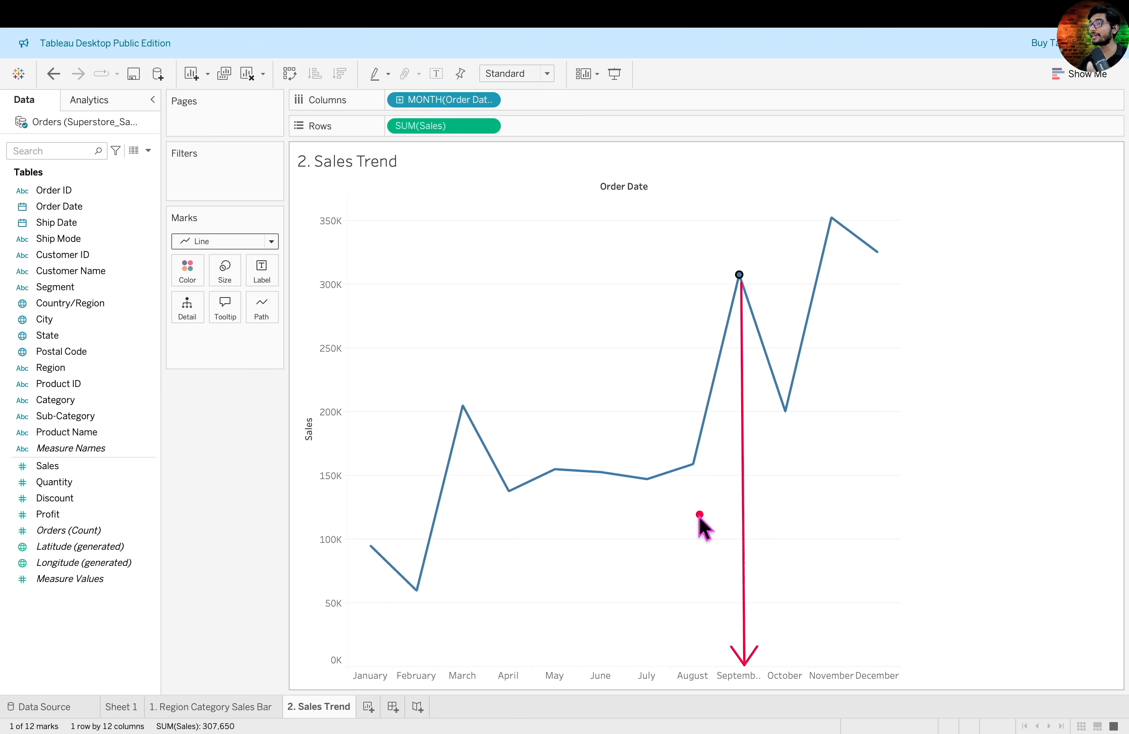
key("Escape")
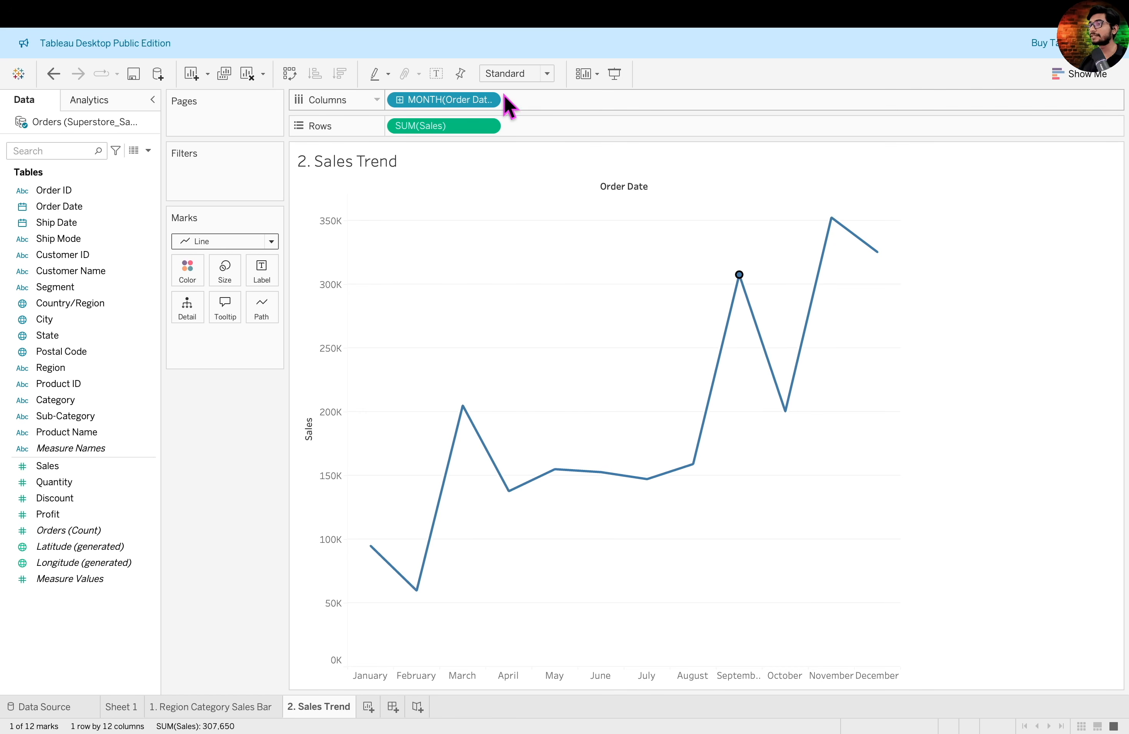
- Change Order Date on Columns to the continuous Month level that combines month and year, and inspect the resulting trend
left_click(487, 101)
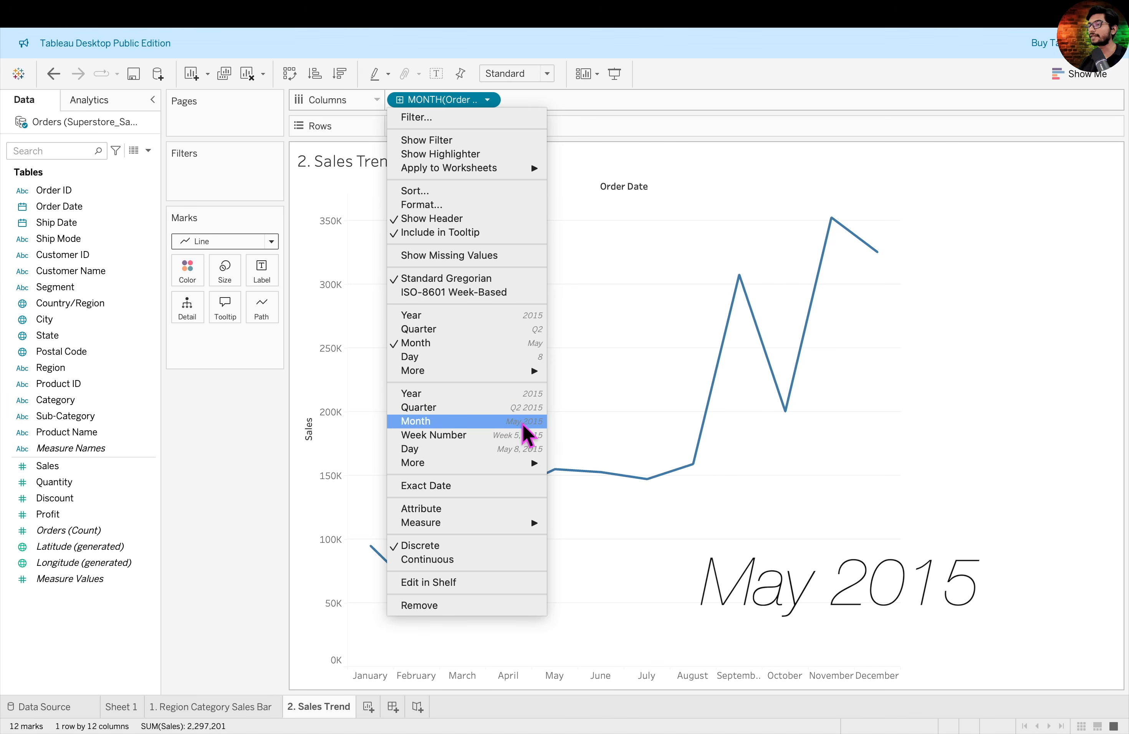
left_click(480, 422)
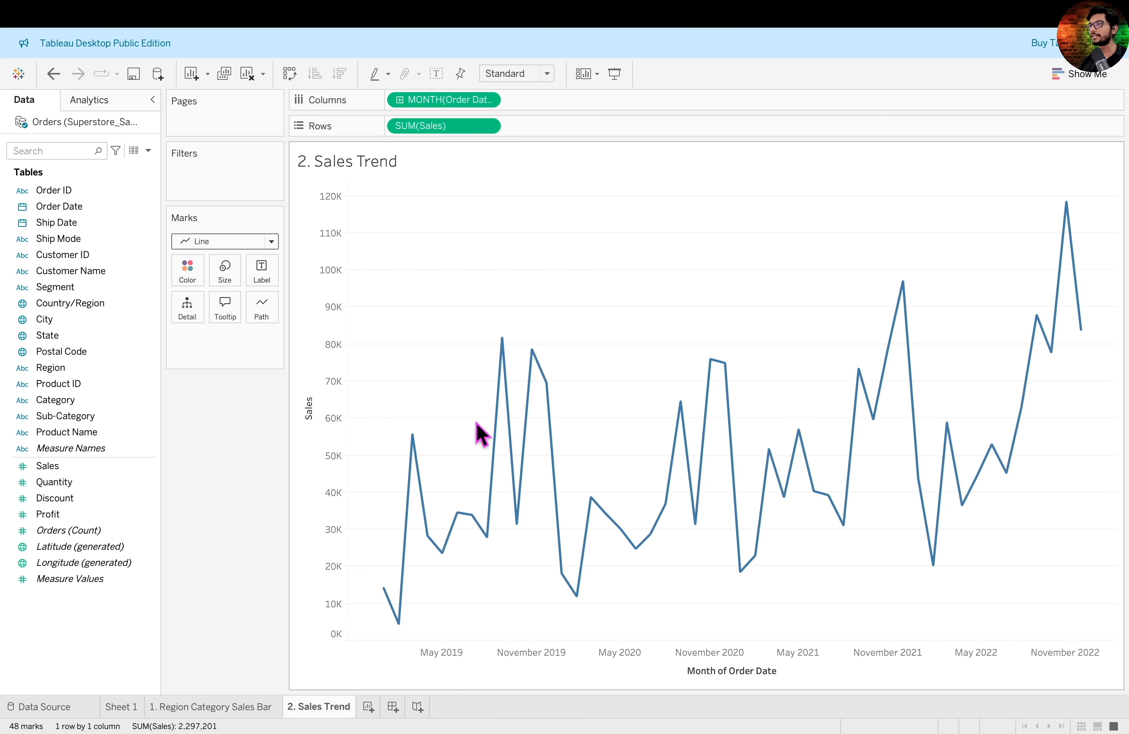
mouse_move(339, 630)
left_mouse_down()
mouse_move(398, 656)
mouse_move(1125, 687)
left_mouse_up()
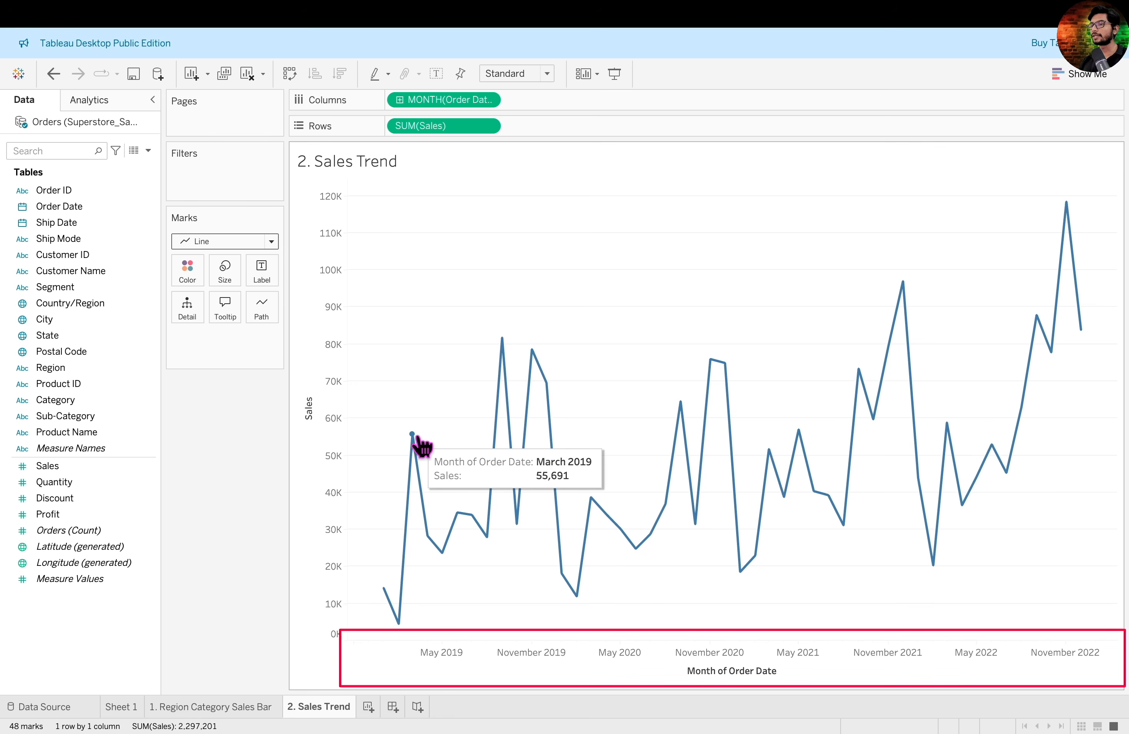
mouse_move(535, 355)
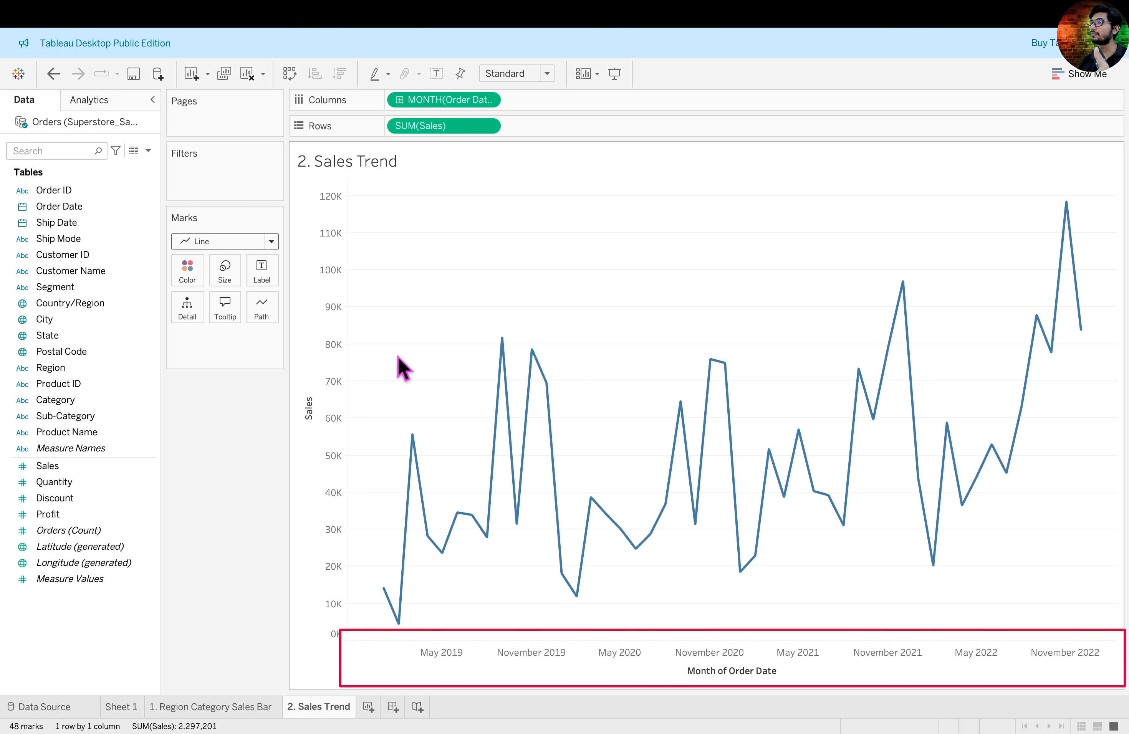
- Convert the month-and-year Order Date field on Columns to Discrete
left_click(486, 101)
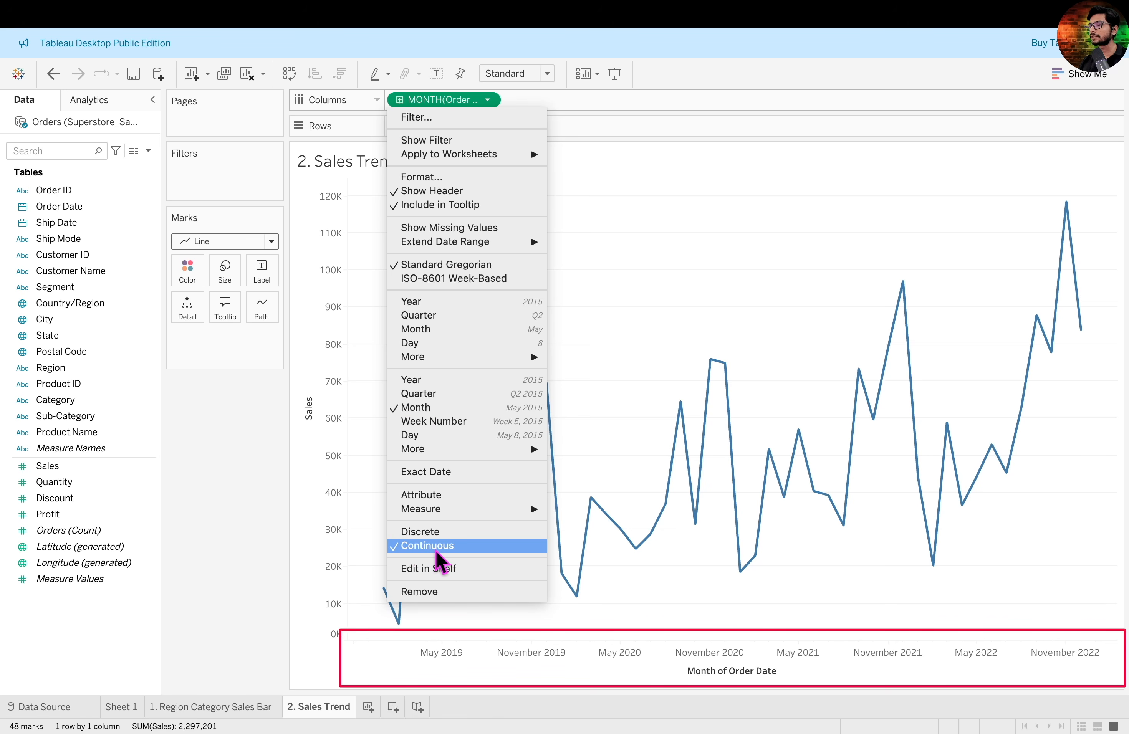
left_click(460, 535)
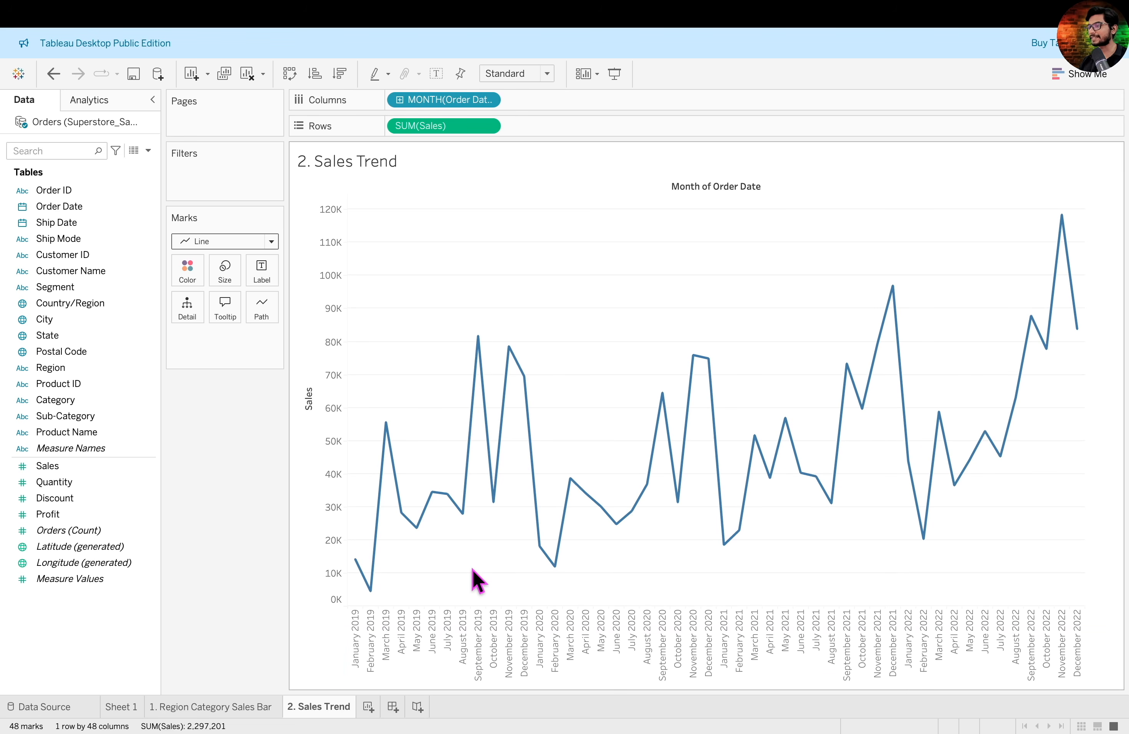
- Add Sales as the label on the points of the trend line
left_click(101, 467)
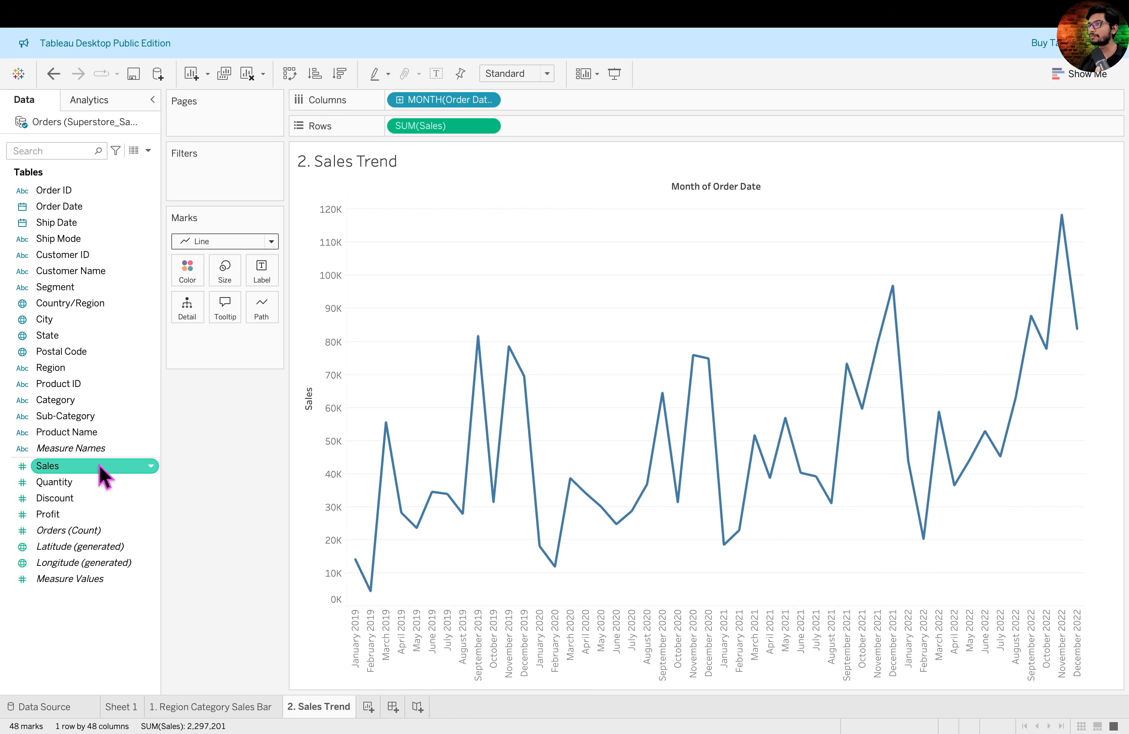
left_click_drag(78, 470, 256, 276)
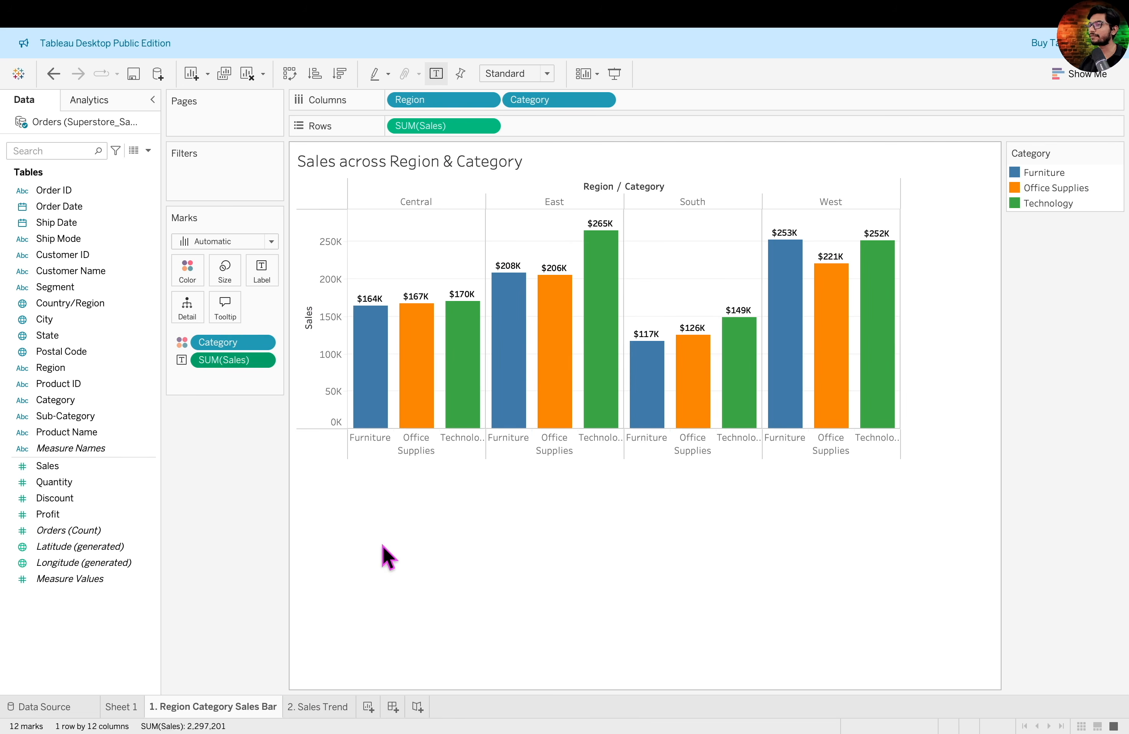
- On the 2. Sales Trend sheet, format the Sales labels' font as size 8, black and bold
left_click(318, 707)
left_click(261, 343)
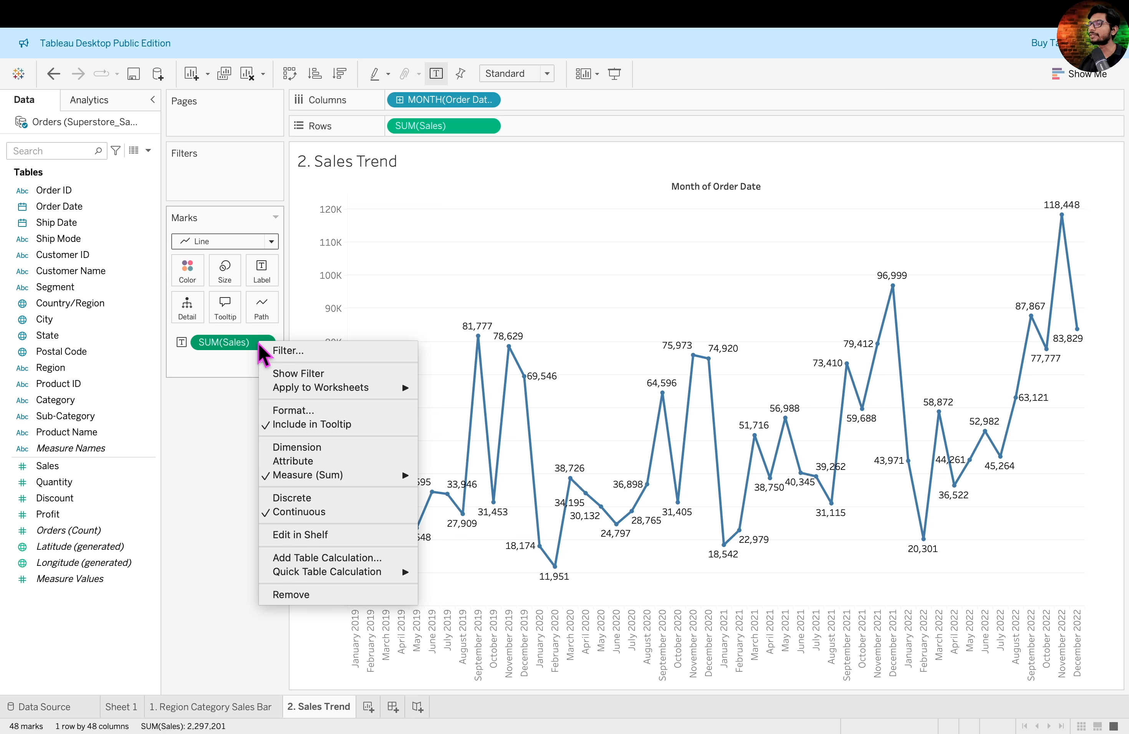
left_click(293, 410)
left_click(138, 200)
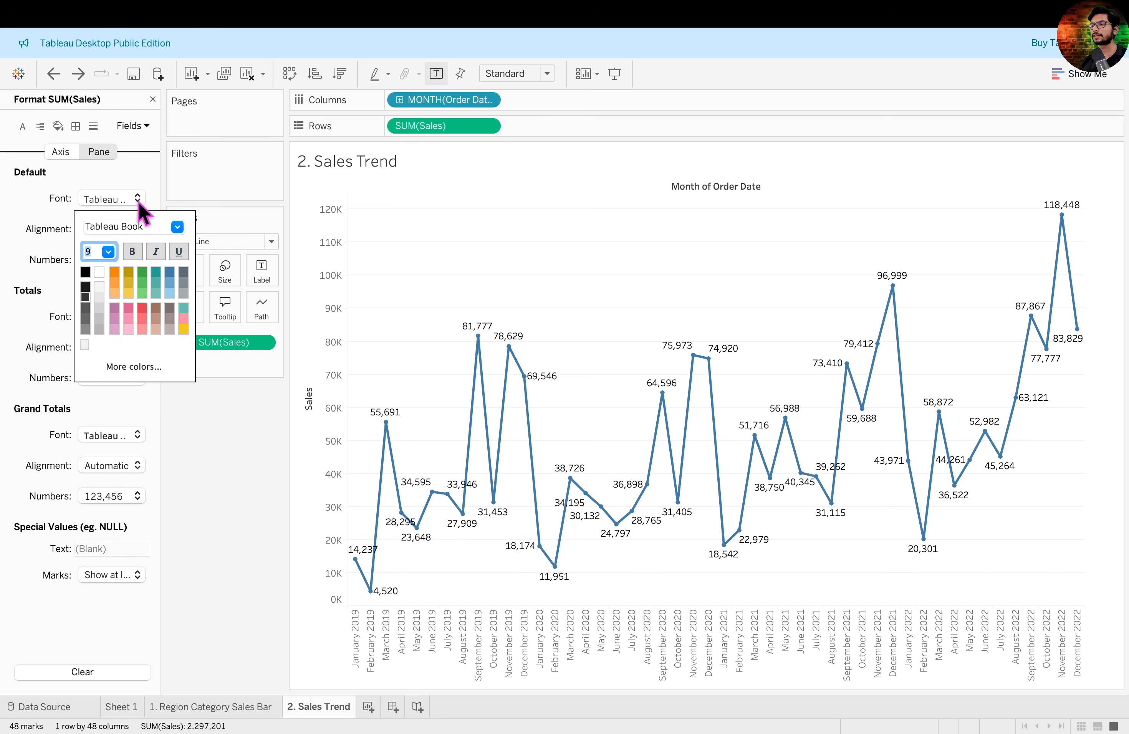
left_click(108, 251)
left_click(102, 265)
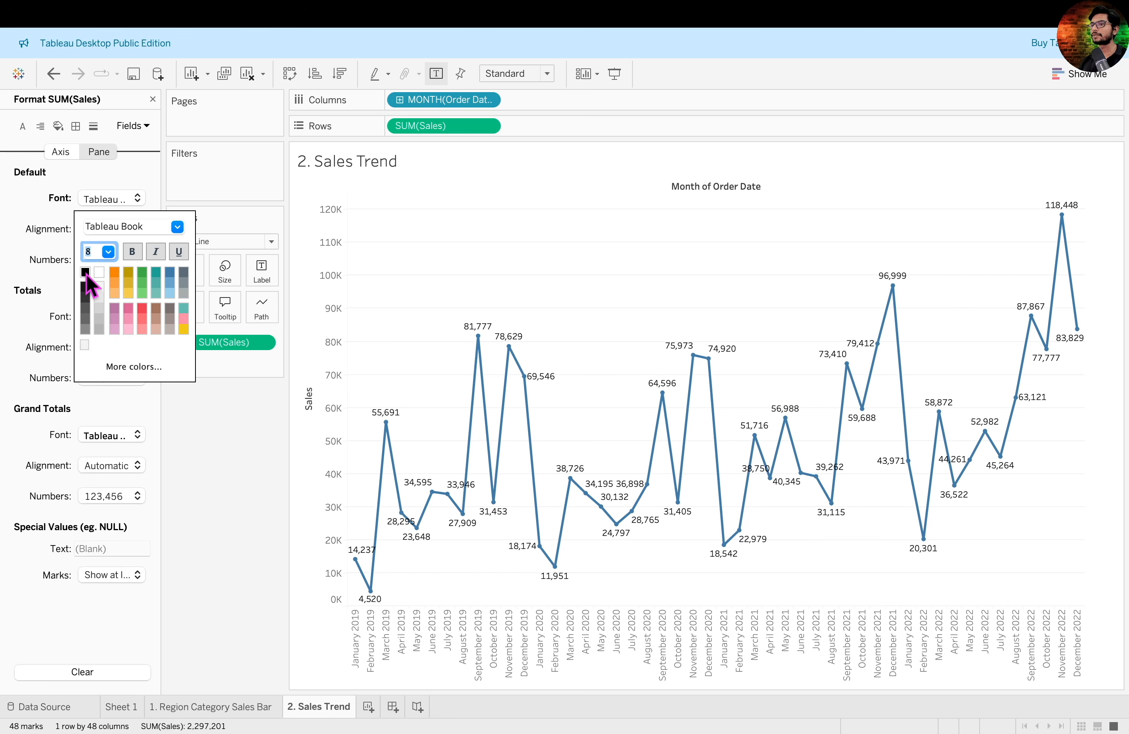
left_click(132, 251)
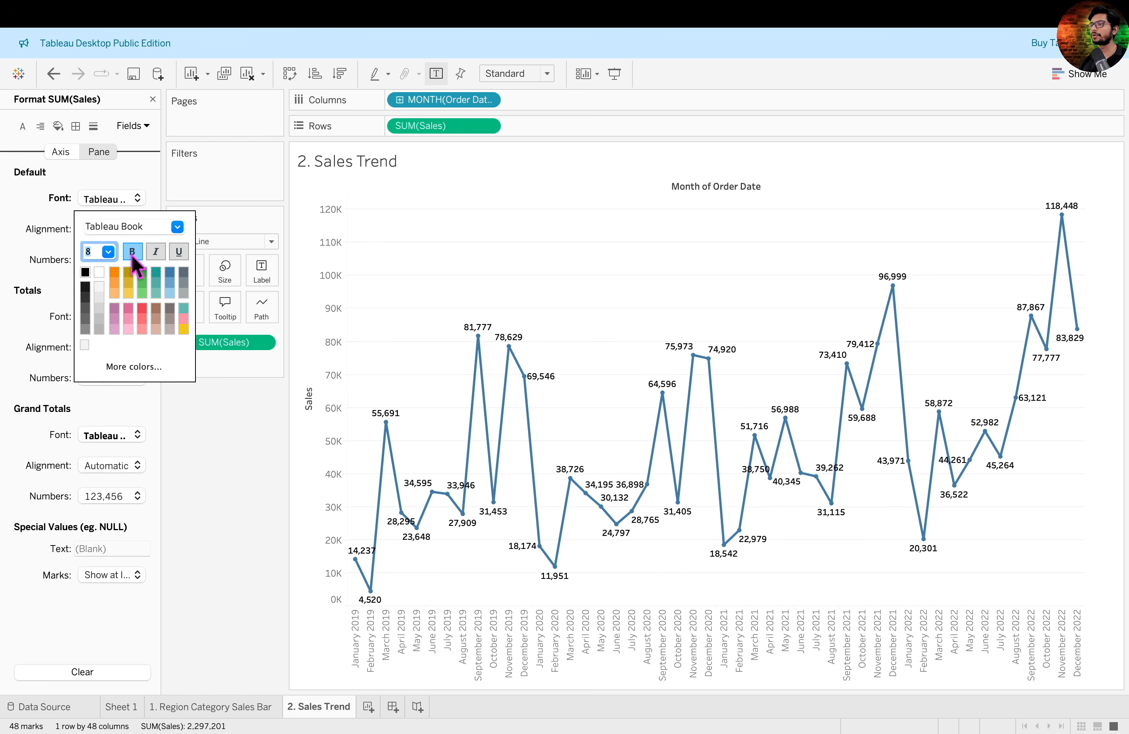
- Format the Sales label numbers as Currency (Custom) with 0 decimal places and Thousands (K) display units
left_click(61, 261)
left_click(115, 261)
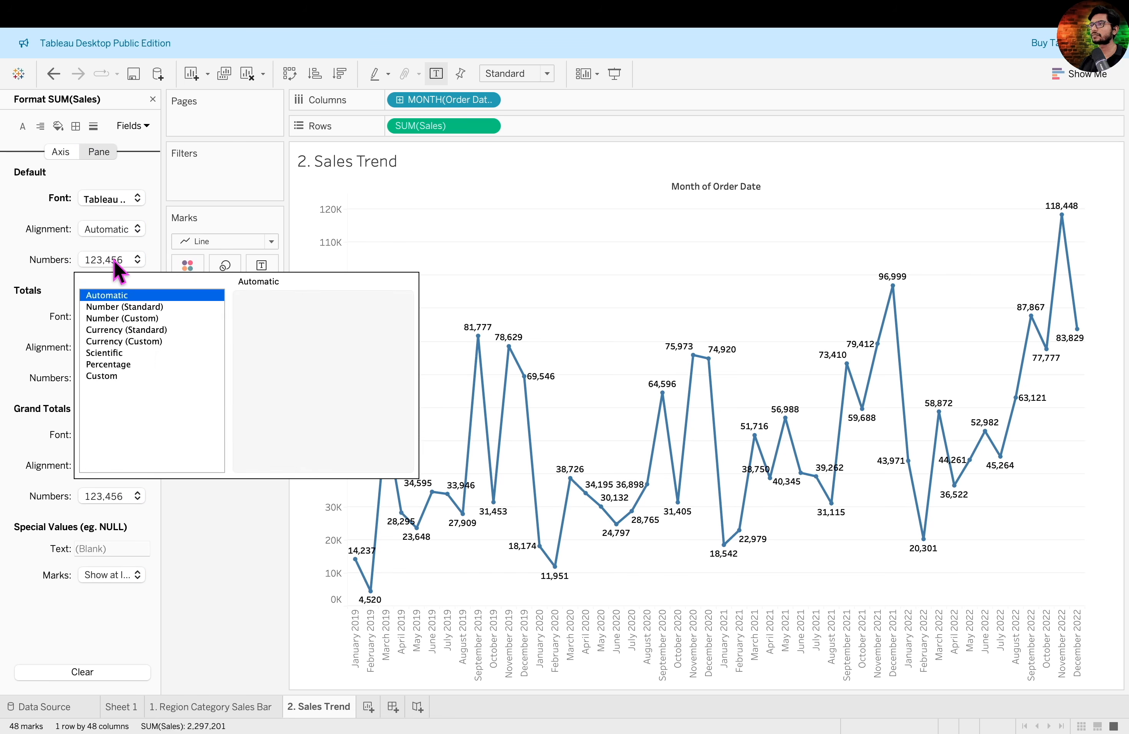
left_click(138, 341)
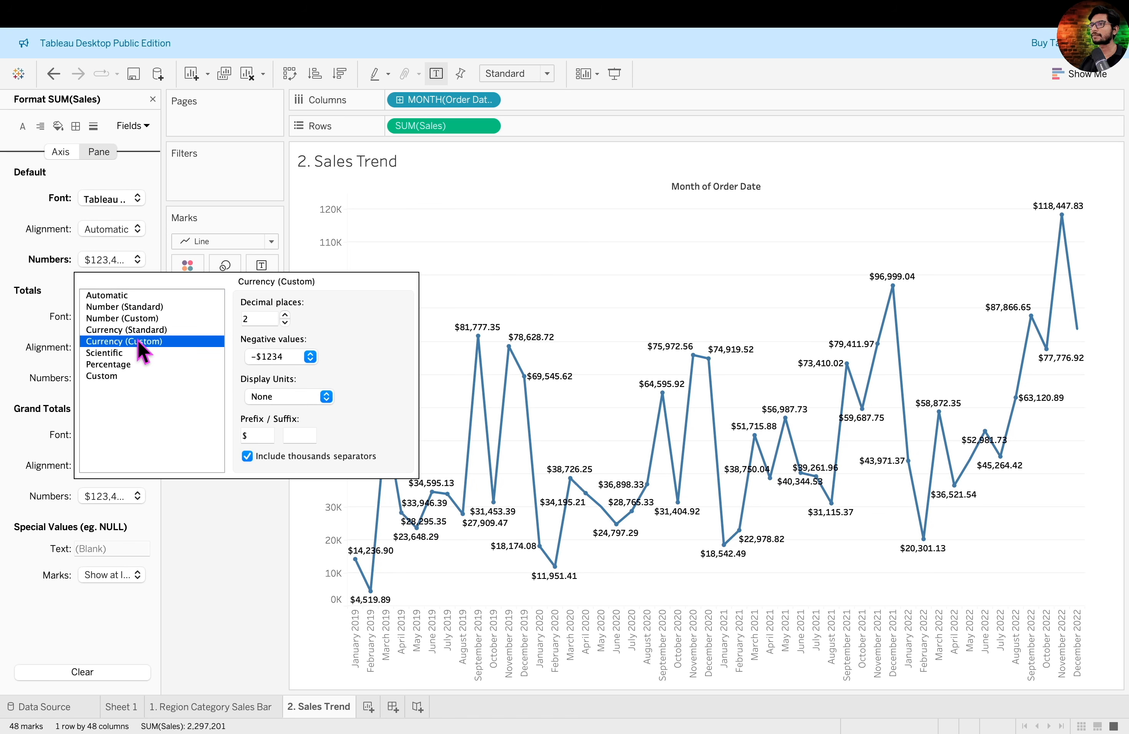
left_click(284, 323)
left_click(285, 323)
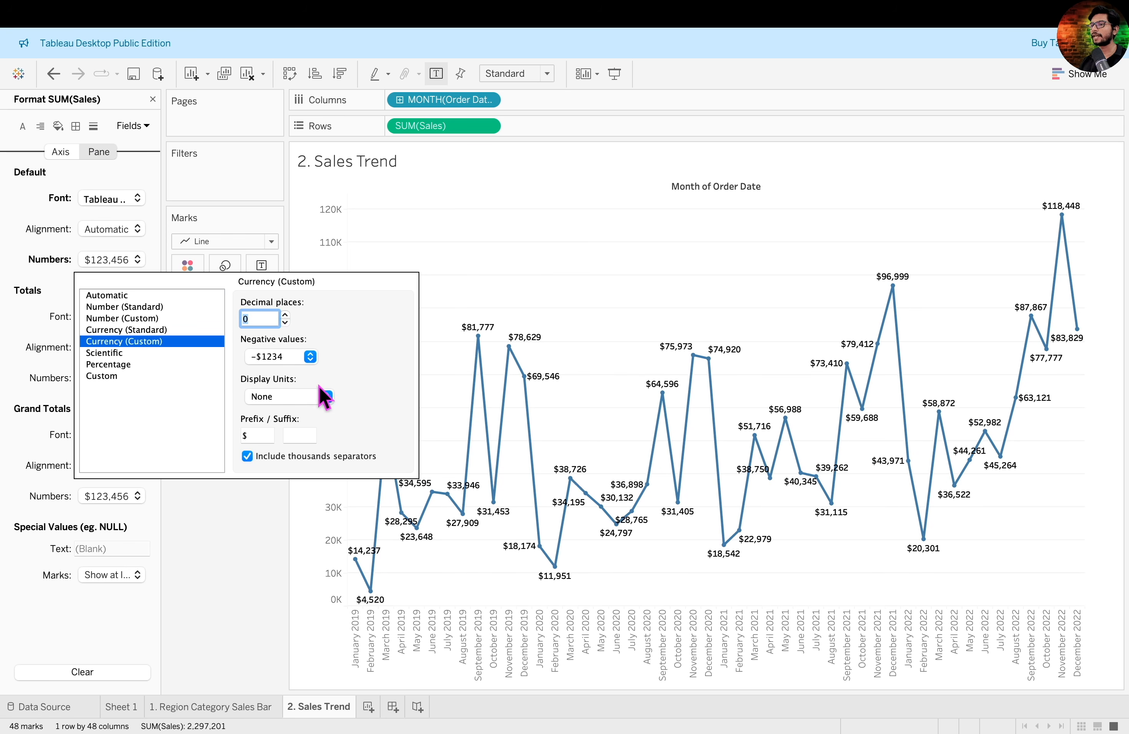
left_click(326, 397)
left_click(315, 409)
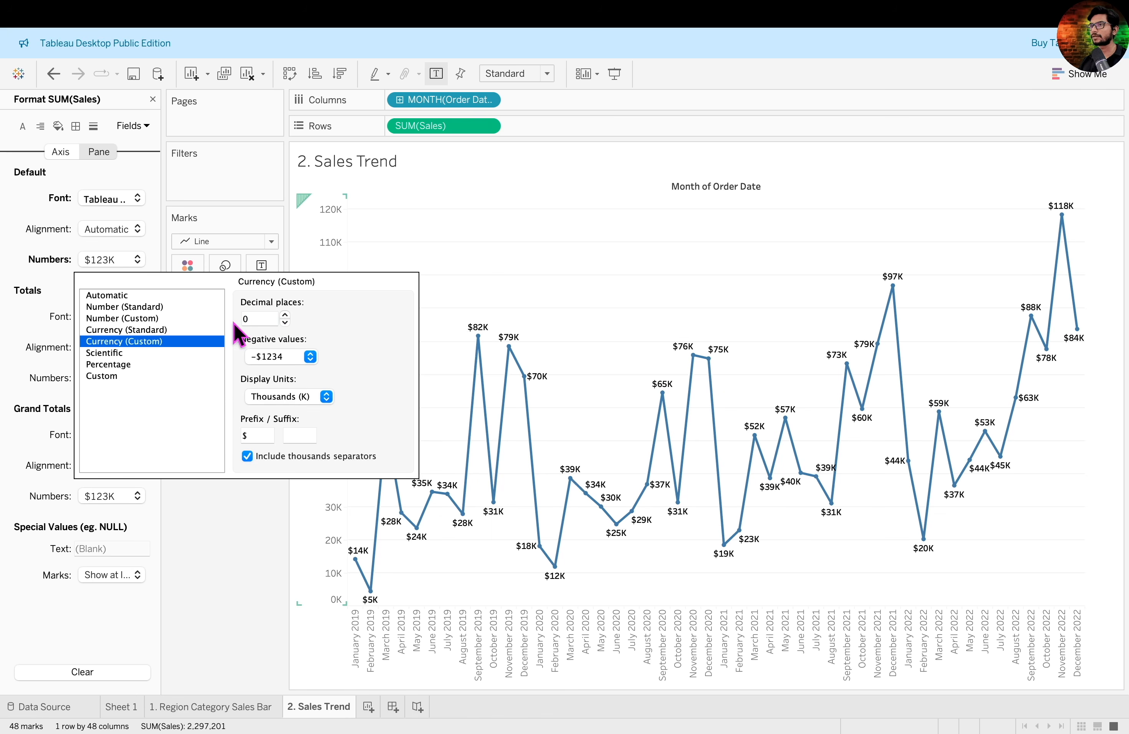
left_click(153, 100)
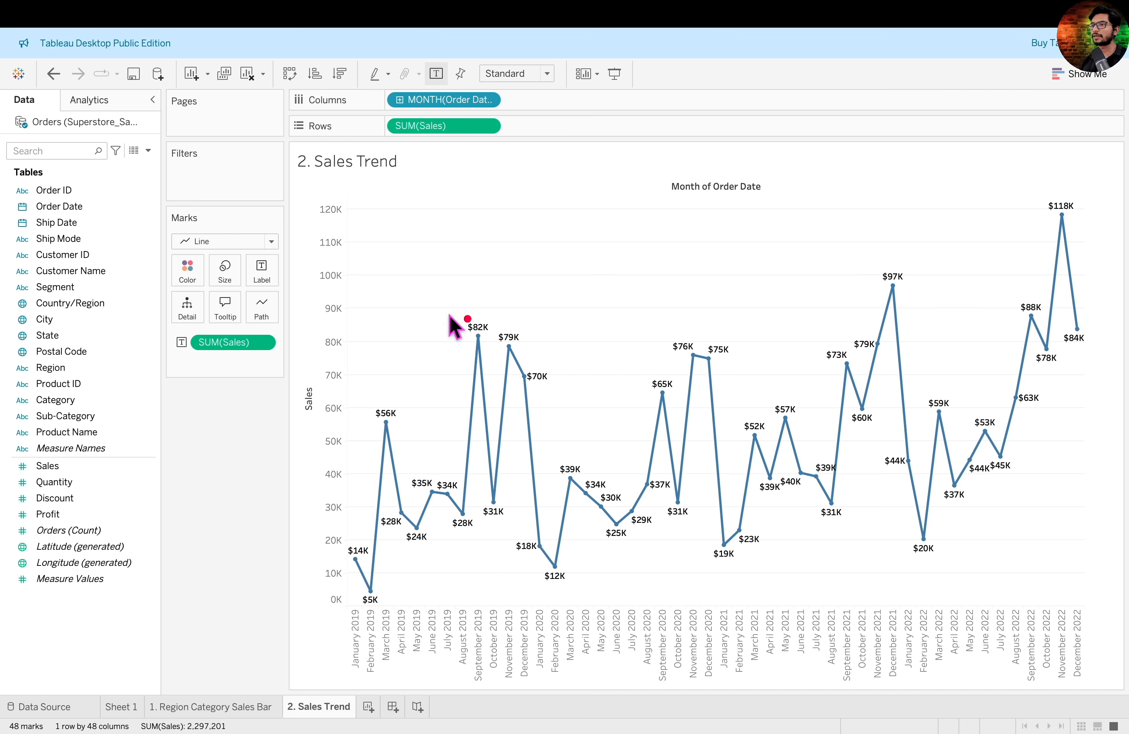
- Make the trend line thinner and color it black
left_click_drag(169, 250, 247, 290)
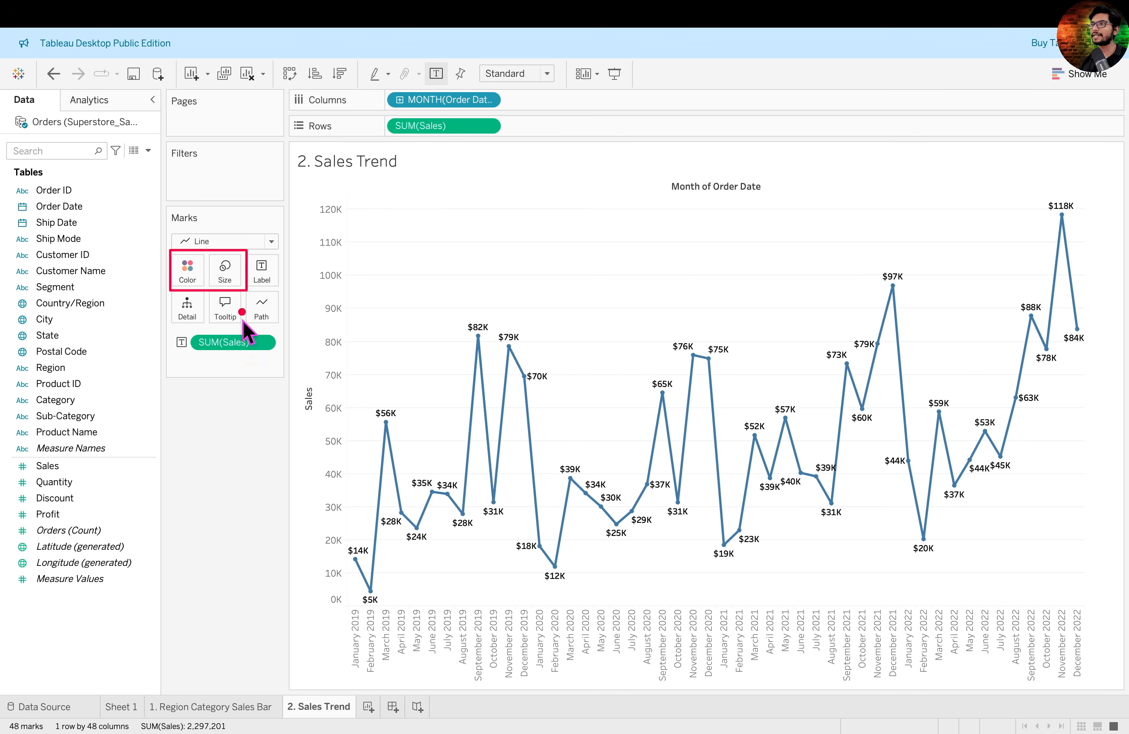
left_click(187, 270)
left_click(268, 303)
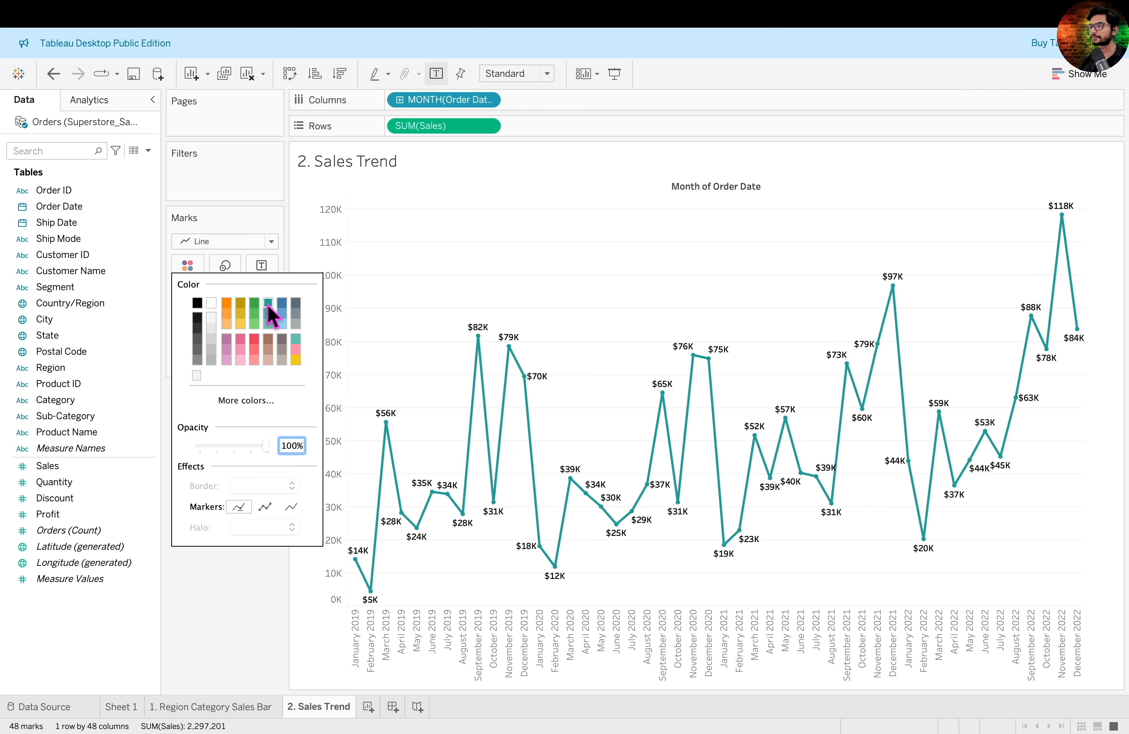
left_click(225, 269)
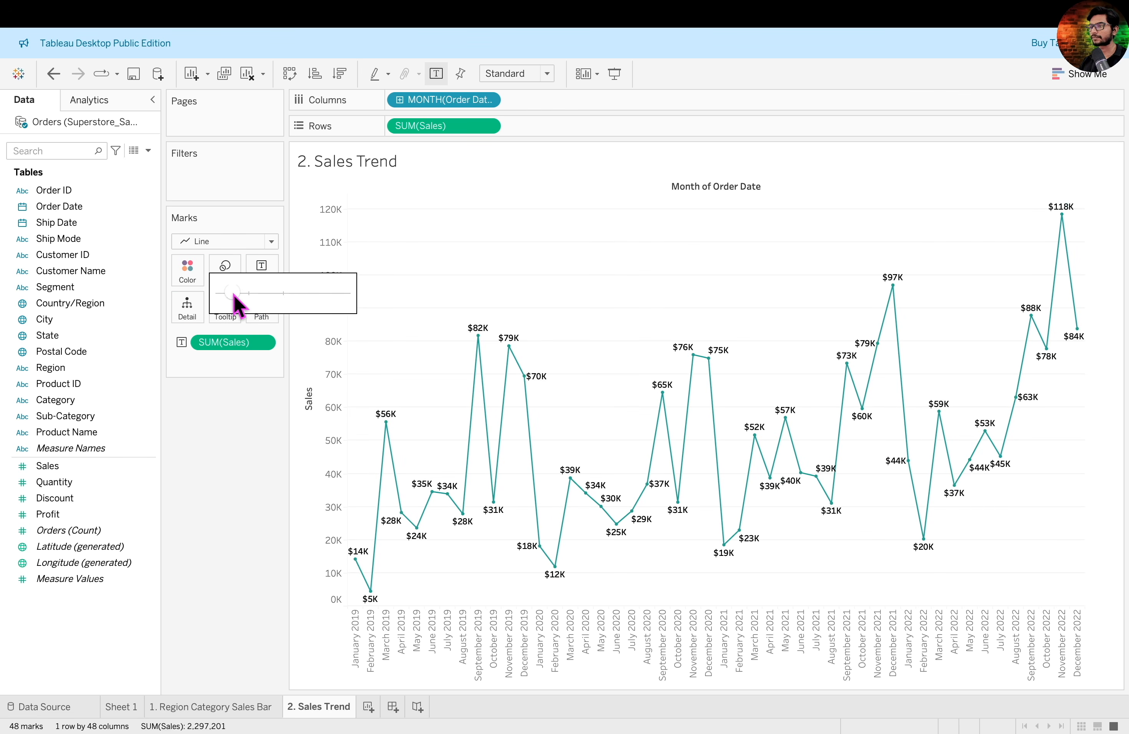
left_click(196, 271)
left_click(198, 318)
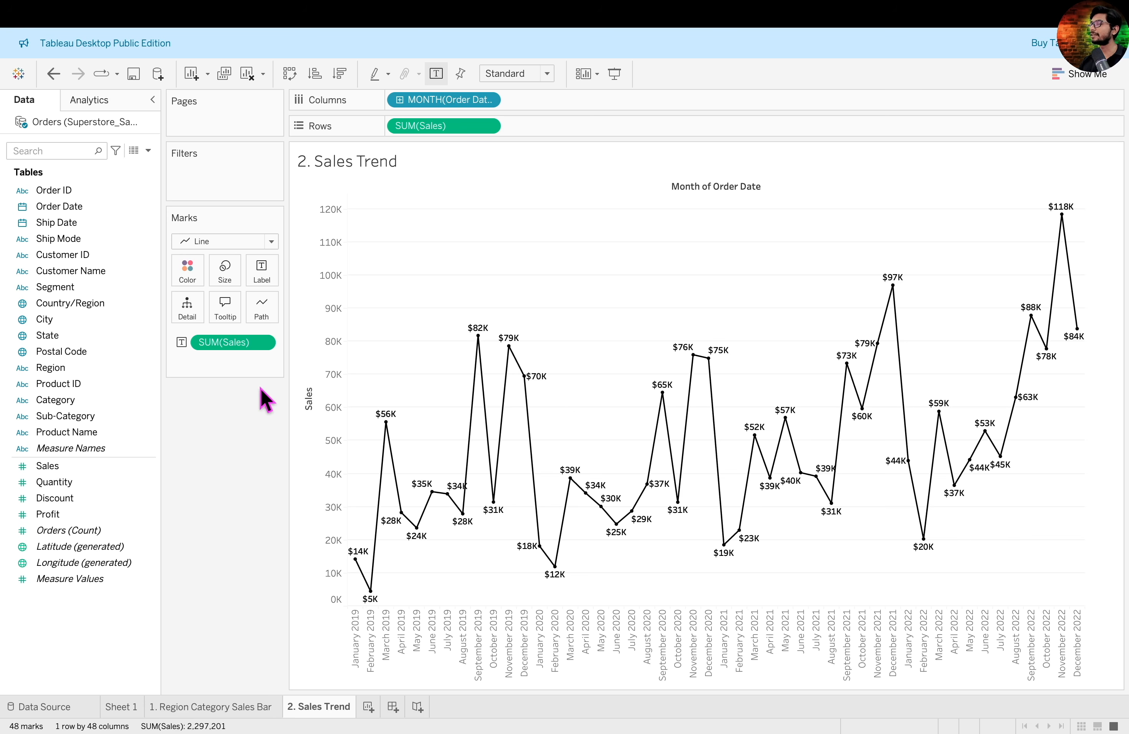
left_click_drag(353, 434, 1088, 432)
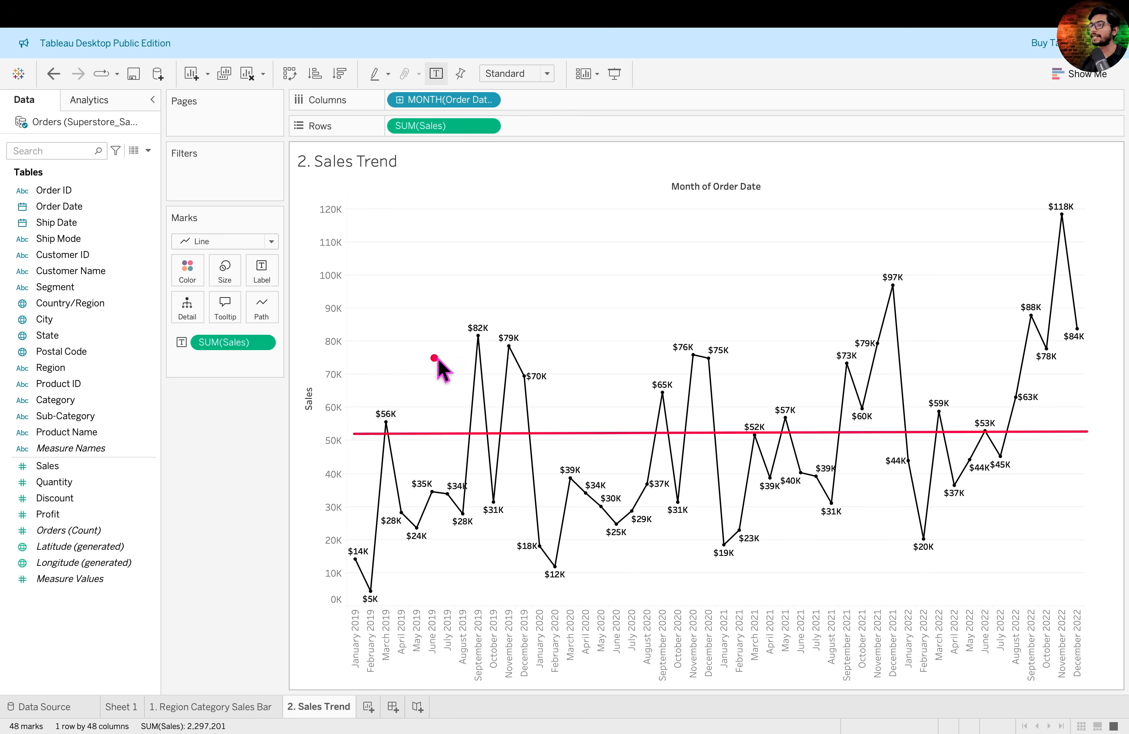
left_click_drag(464, 328, 551, 388)
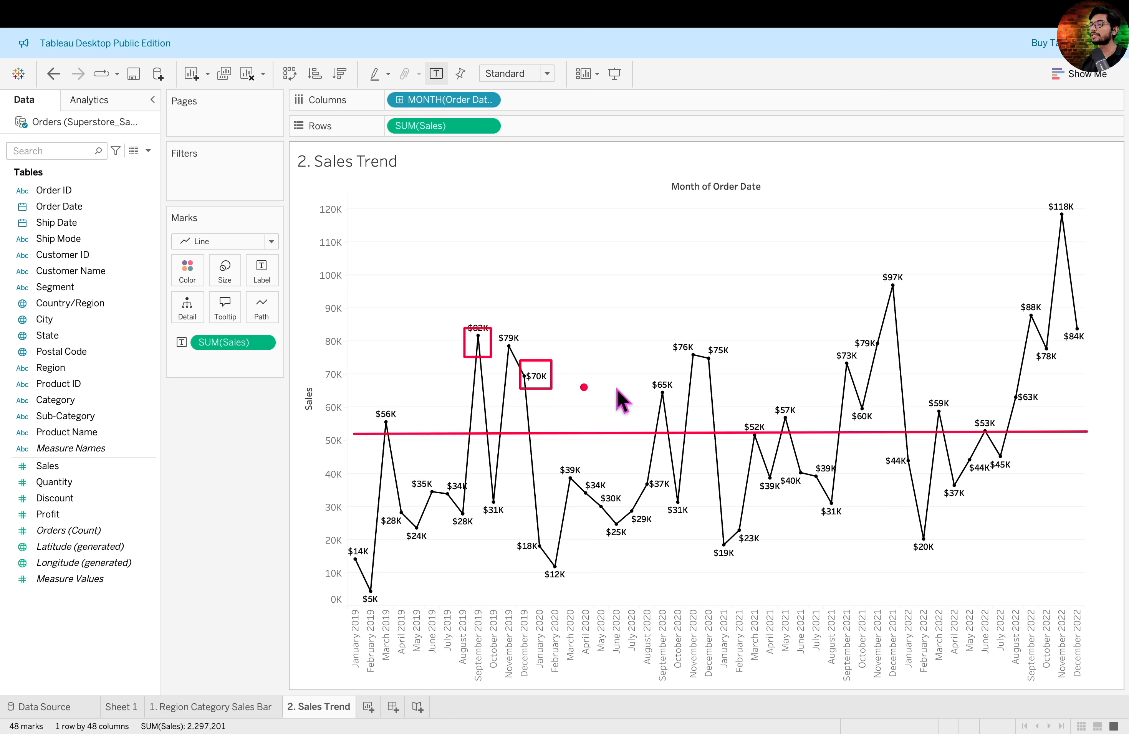
left_click_drag(673, 335, 707, 366)
left_click_drag(718, 358, 737, 425)
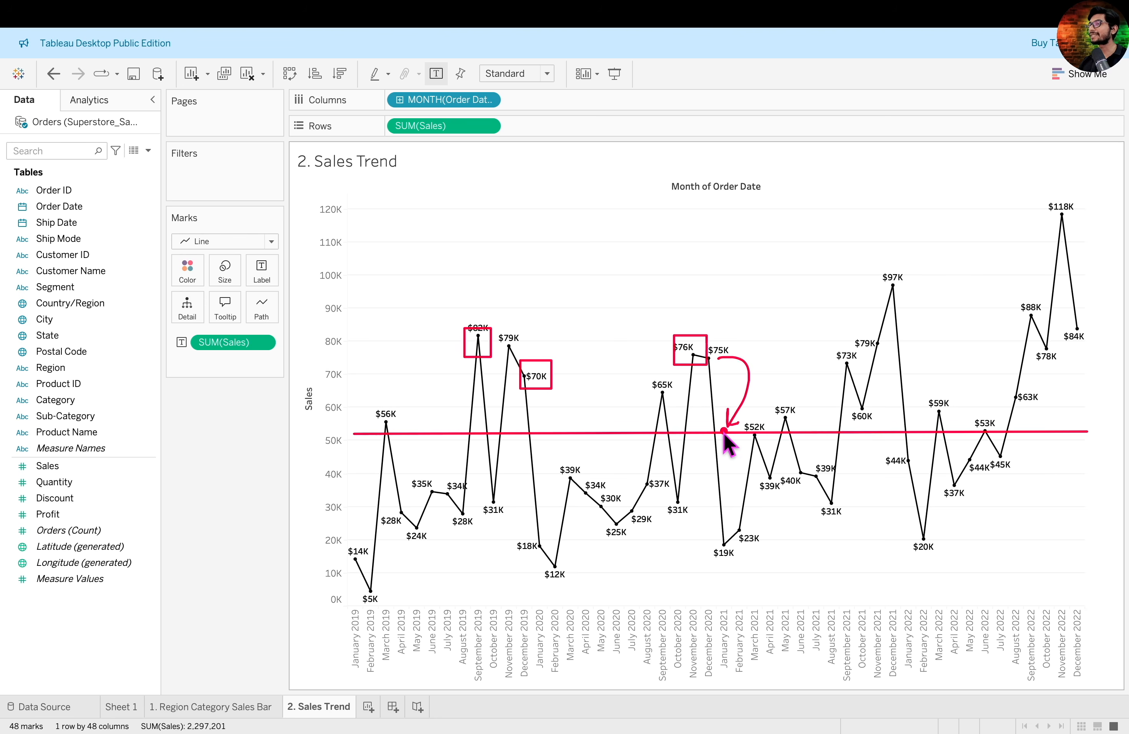
key("Escape")
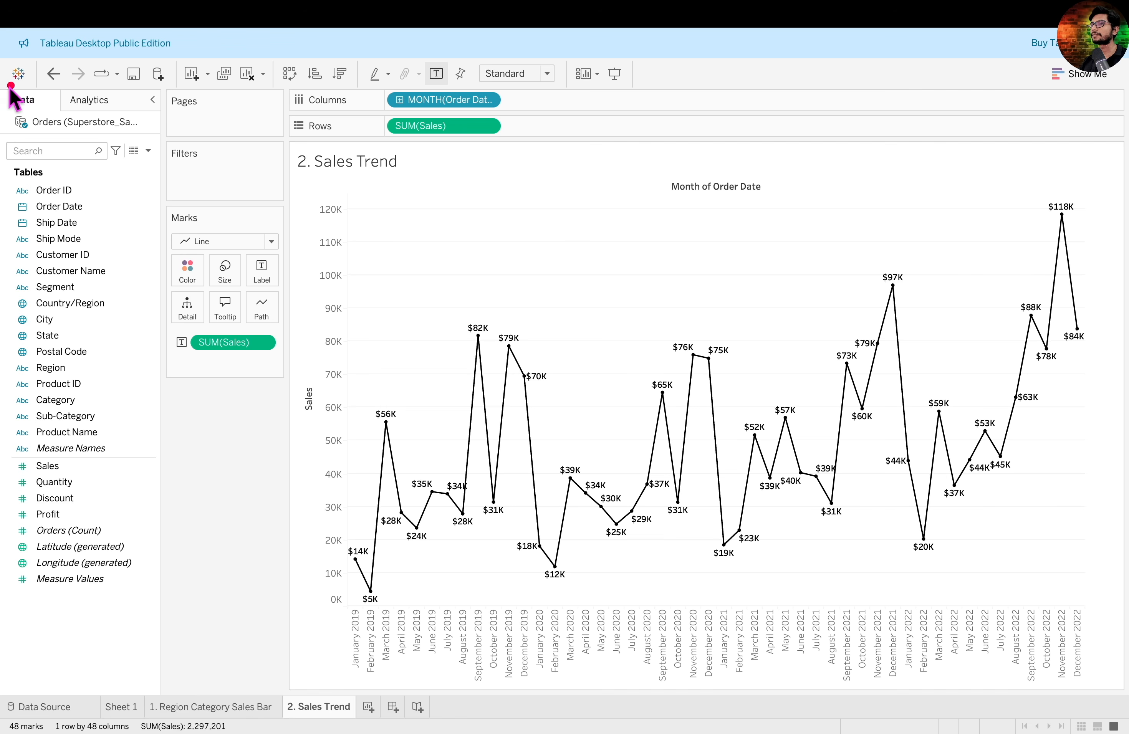
- Add an Average Line for Sales across the entire table of the trend chart
left_click_drag(3, 86, 167, 114)
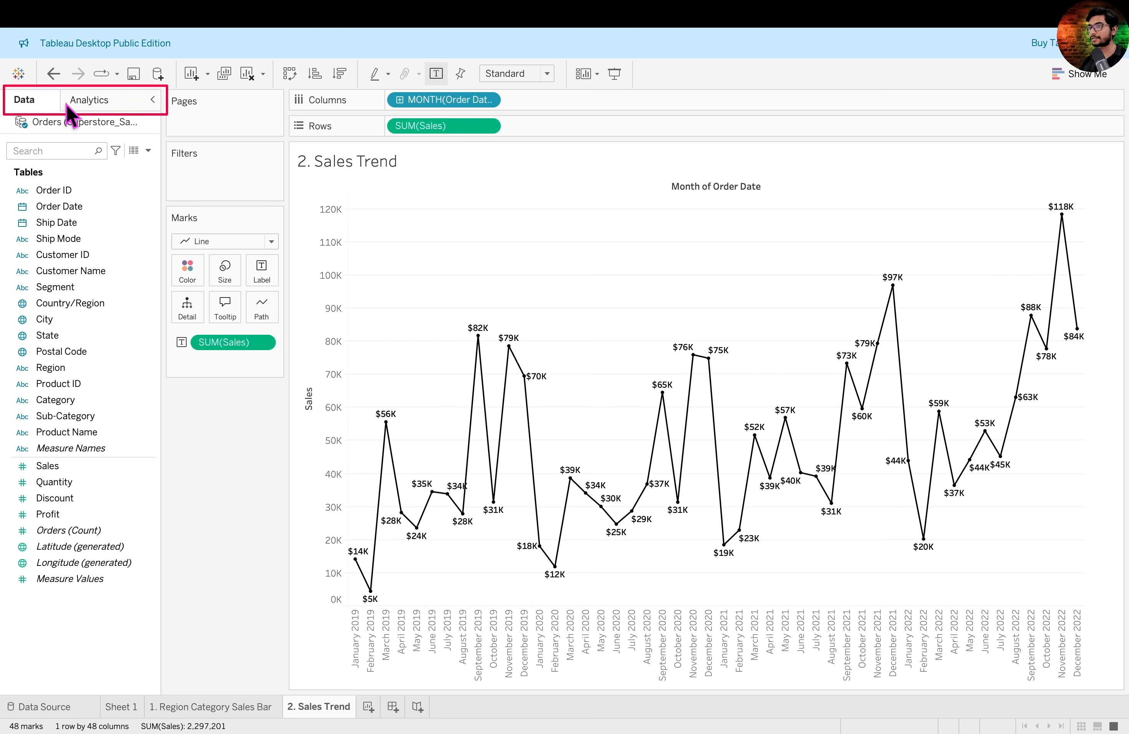
left_click(118, 105)
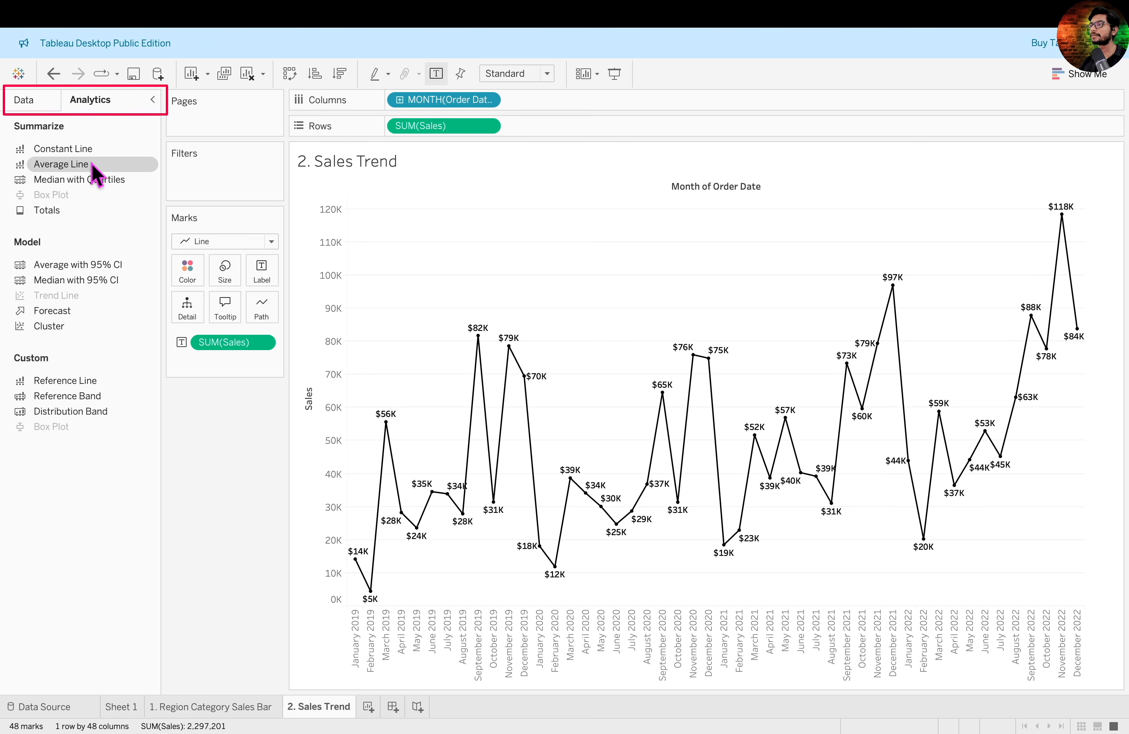
left_click_drag(92, 167, 430, 217)
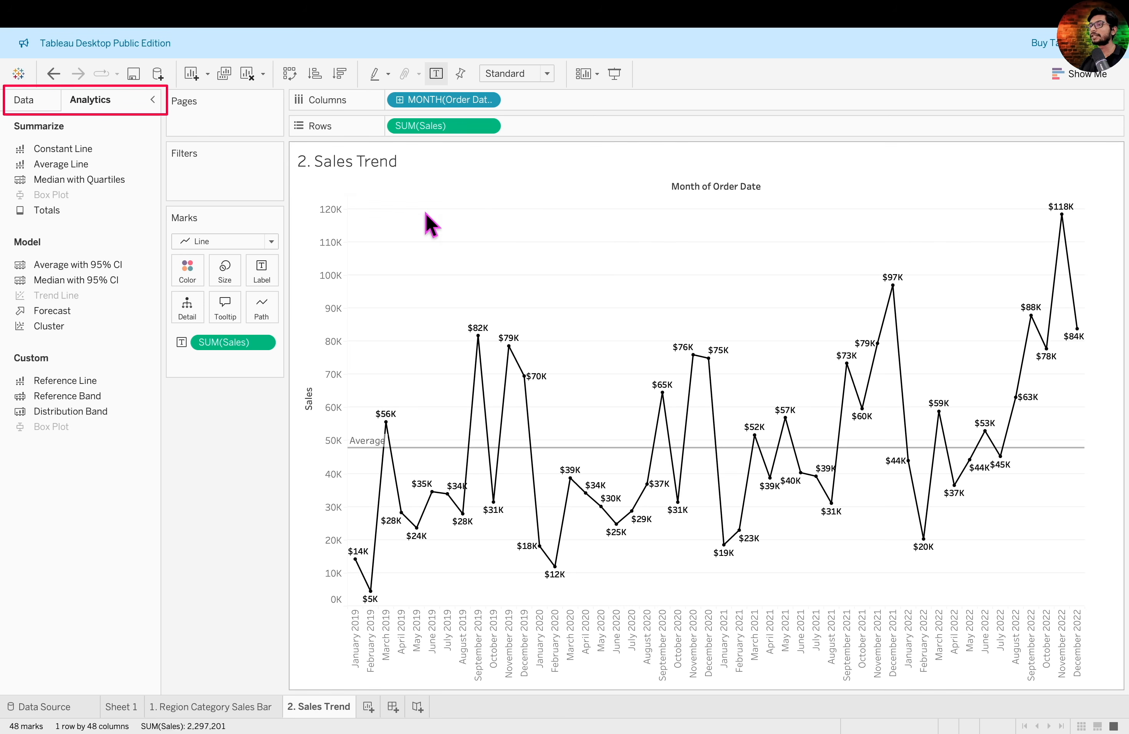
- Compare the monthly sales points with the average line and read the line's average value
mouse_move(781, 465)
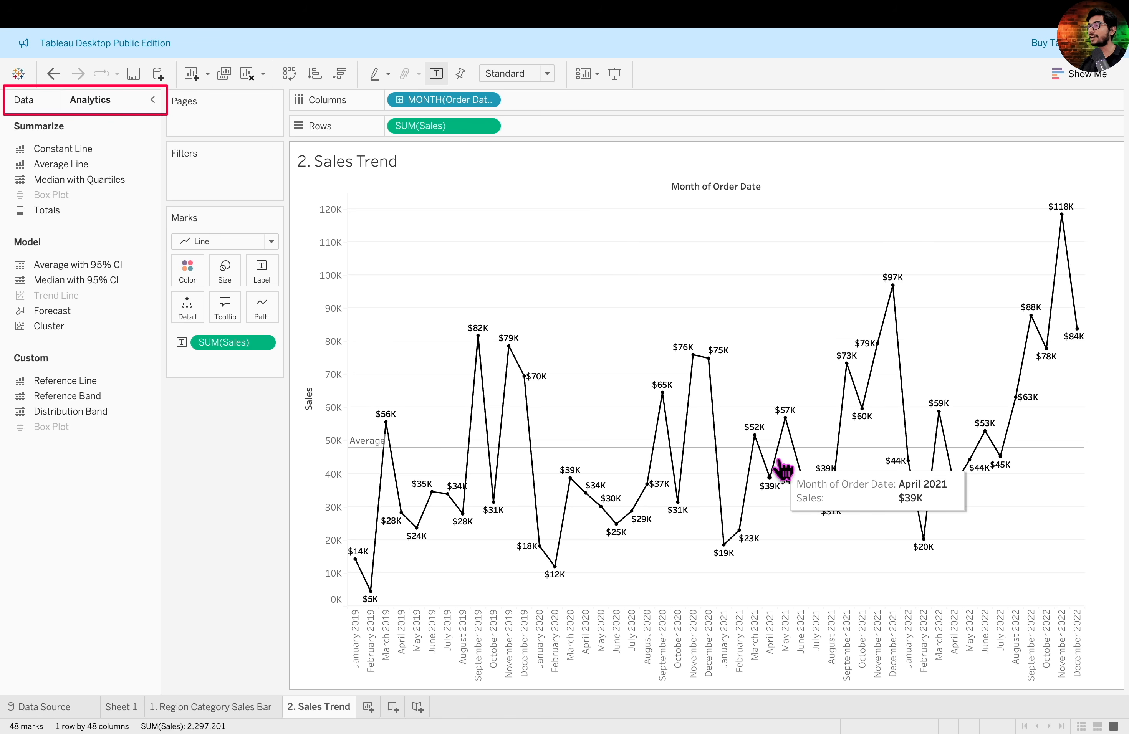
mouse_move(435, 460)
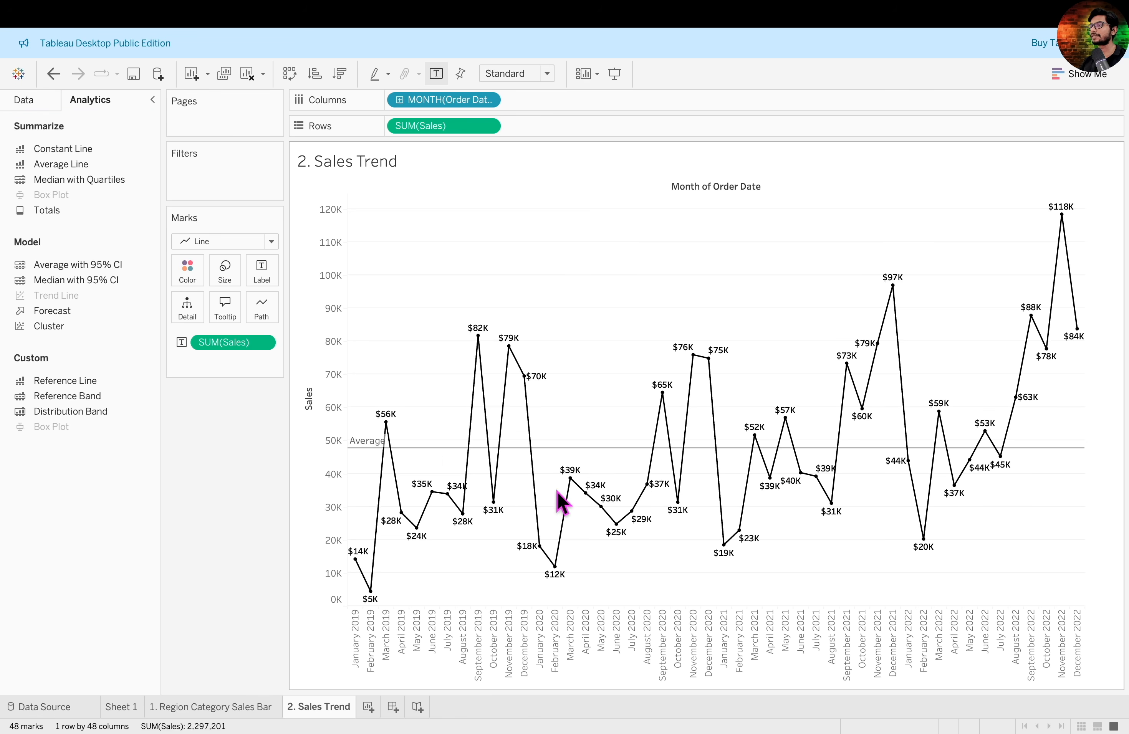
mouse_move(1107, 442)
left_mouse_down()
mouse_move(845, 284)
mouse_move(285, 232)
mouse_move(309, 177)
left_mouse_up()
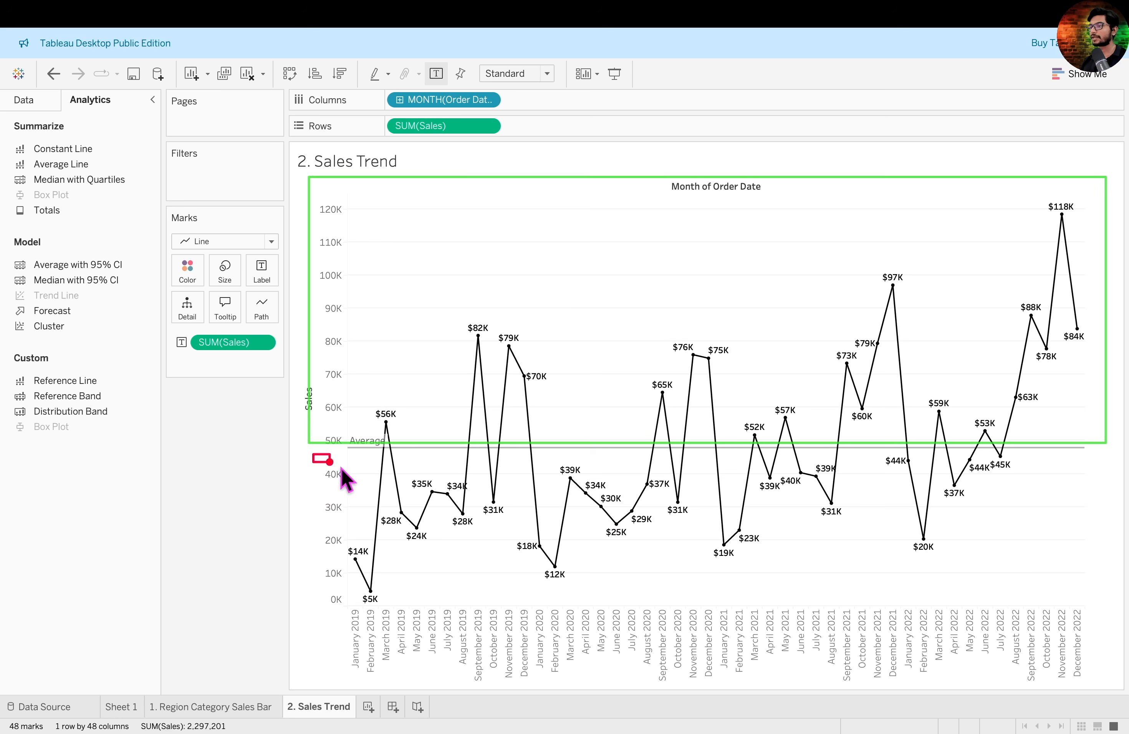
mouse_move(314, 455)
left_mouse_down()
mouse_move(1021, 613)
mouse_move(1097, 697)
mouse_move(1106, 683)
left_mouse_up()
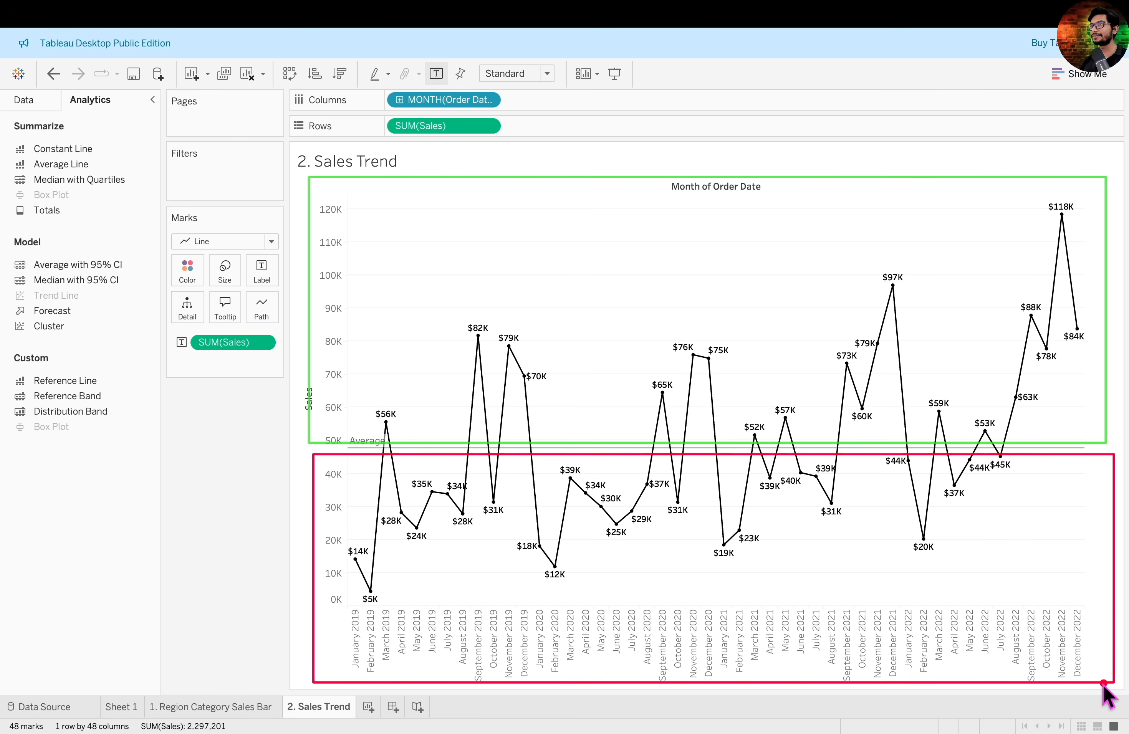
key("Escape")
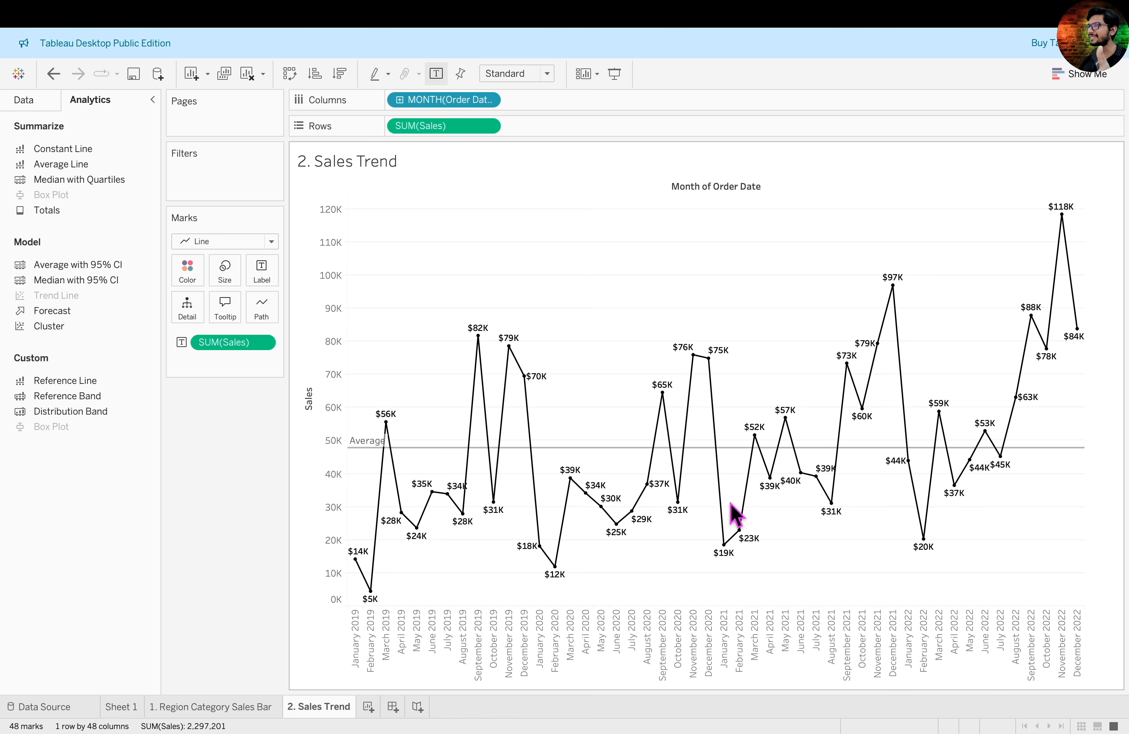
mouse_move(414, 451)
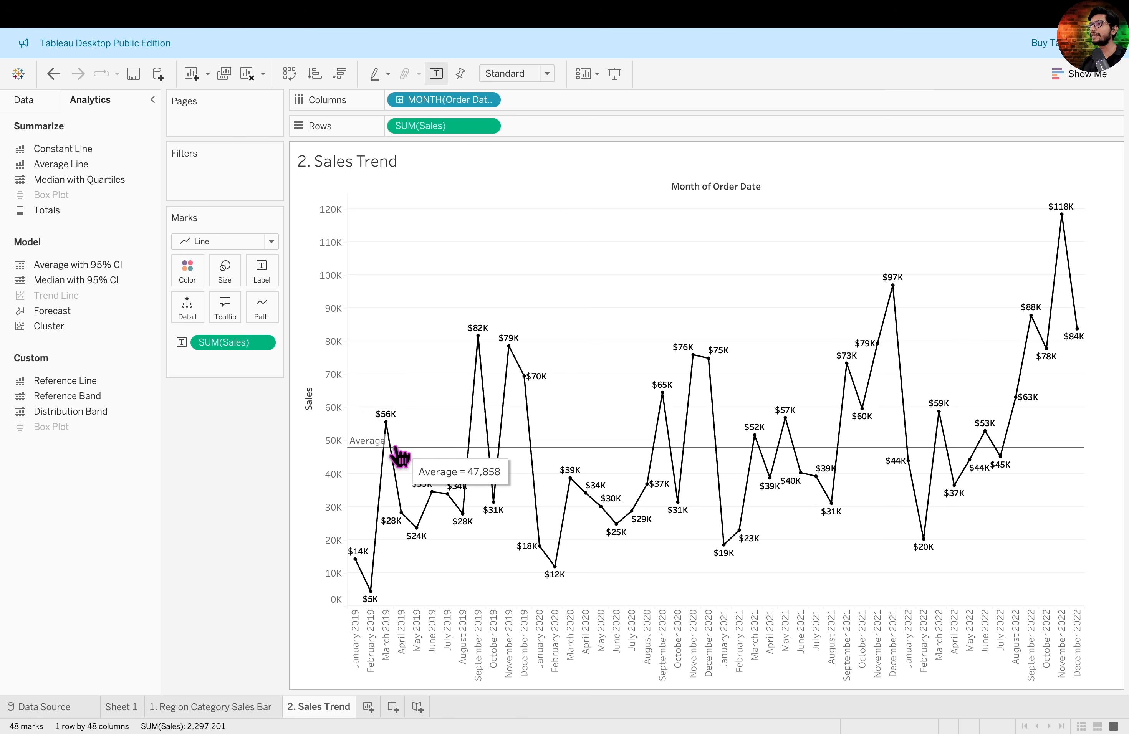
mouse_move(379, 459)
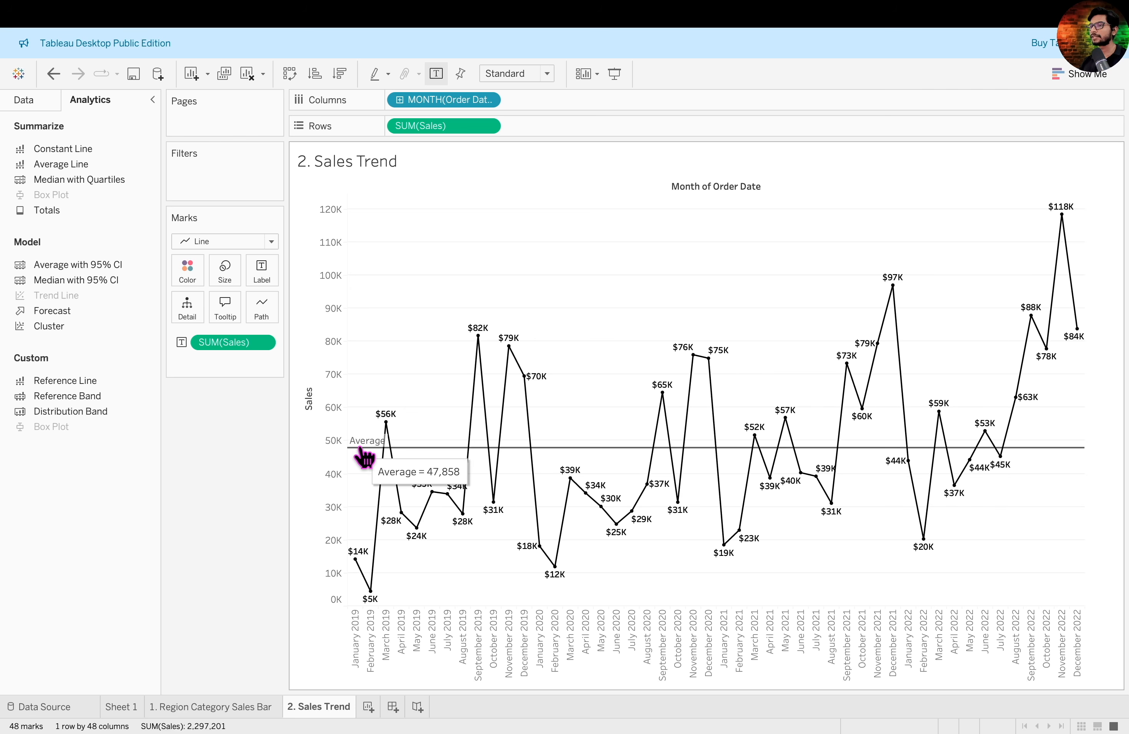
- Edit the average line to use the custom label "<Computation> Monthly Sales: <Value>"
right_click(367, 445)
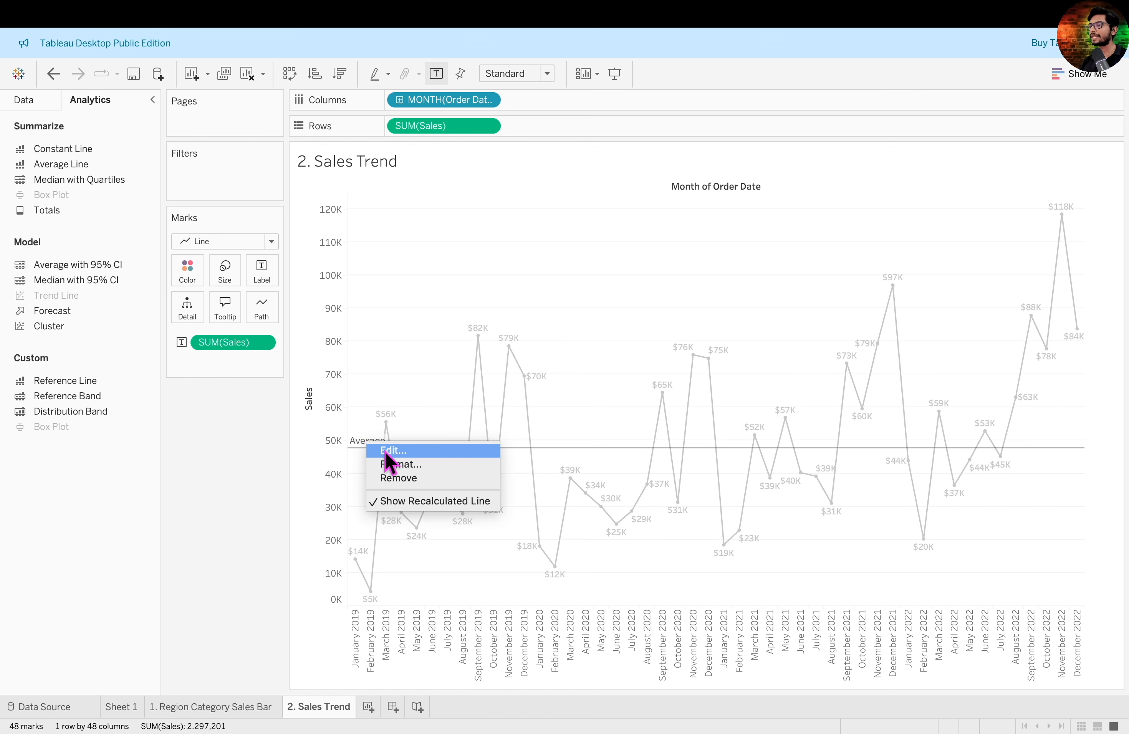
left_click(387, 452)
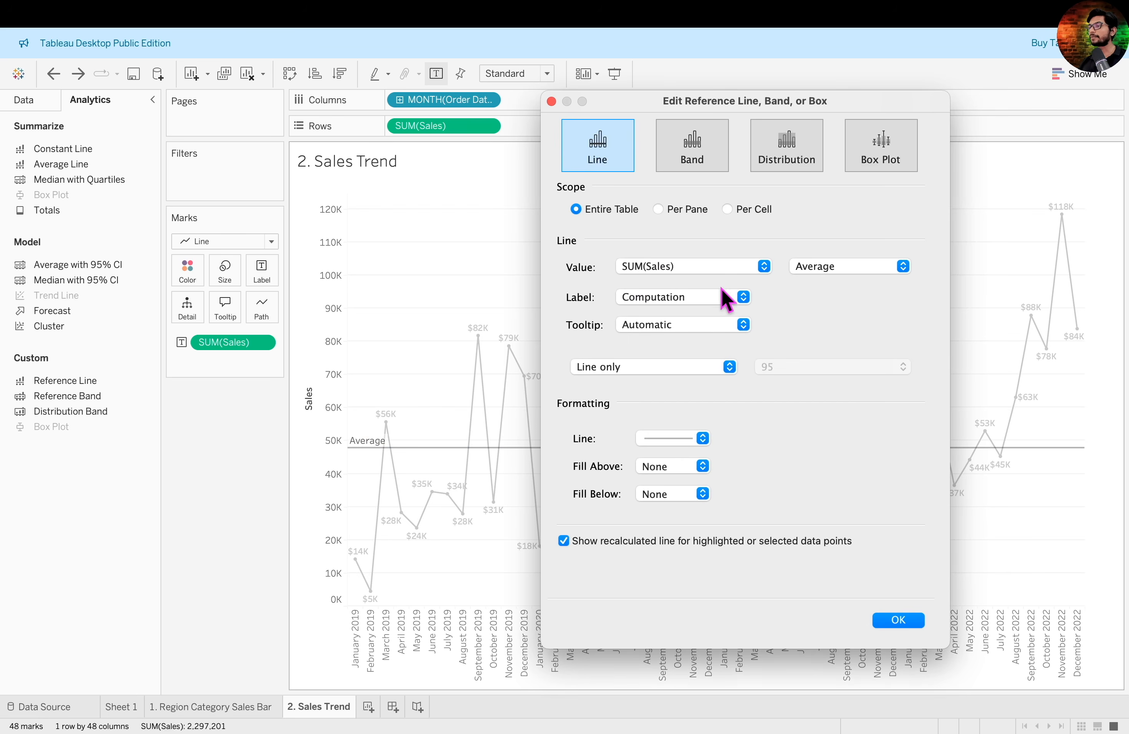
left_click(739, 298)
left_click(634, 310)
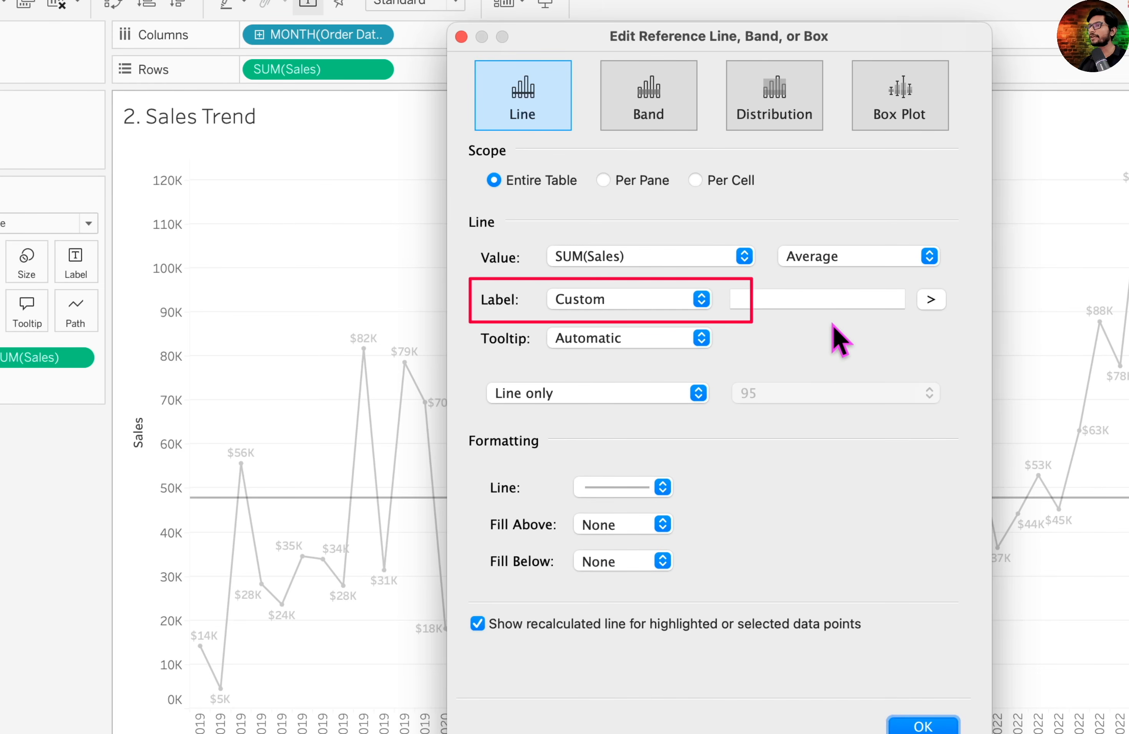
left_click(824, 298)
left_click(932, 299)
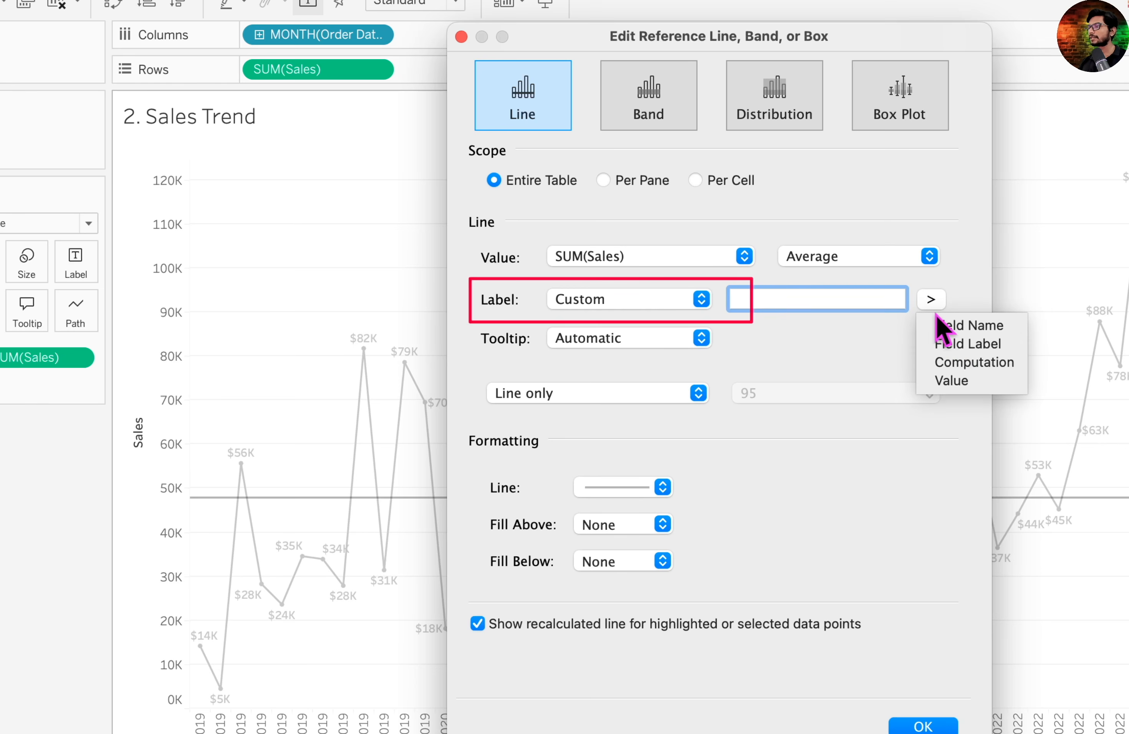
left_click(956, 363)
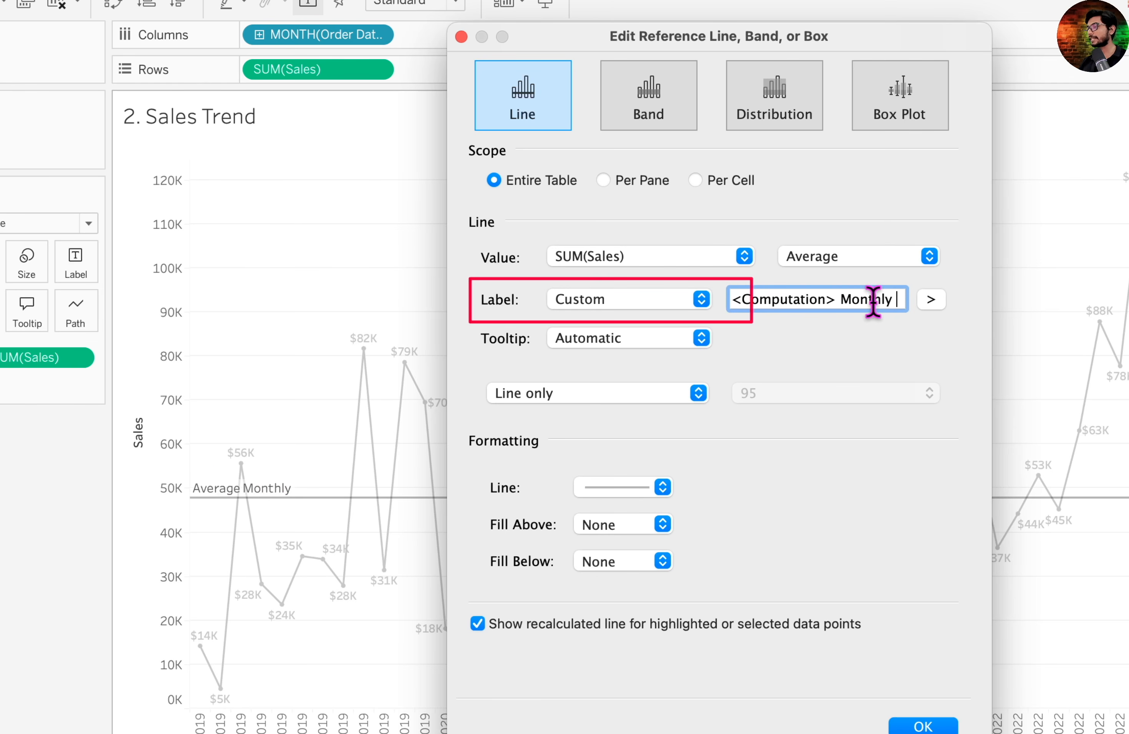
type("Sales:")
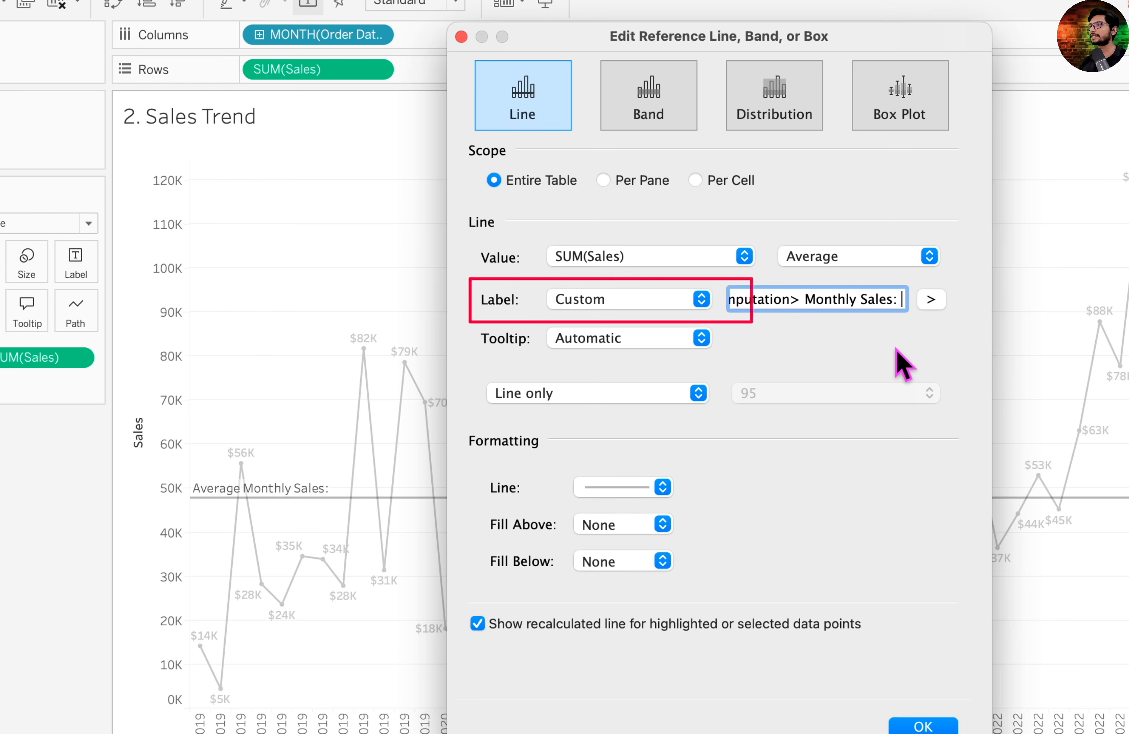
left_click(932, 300)
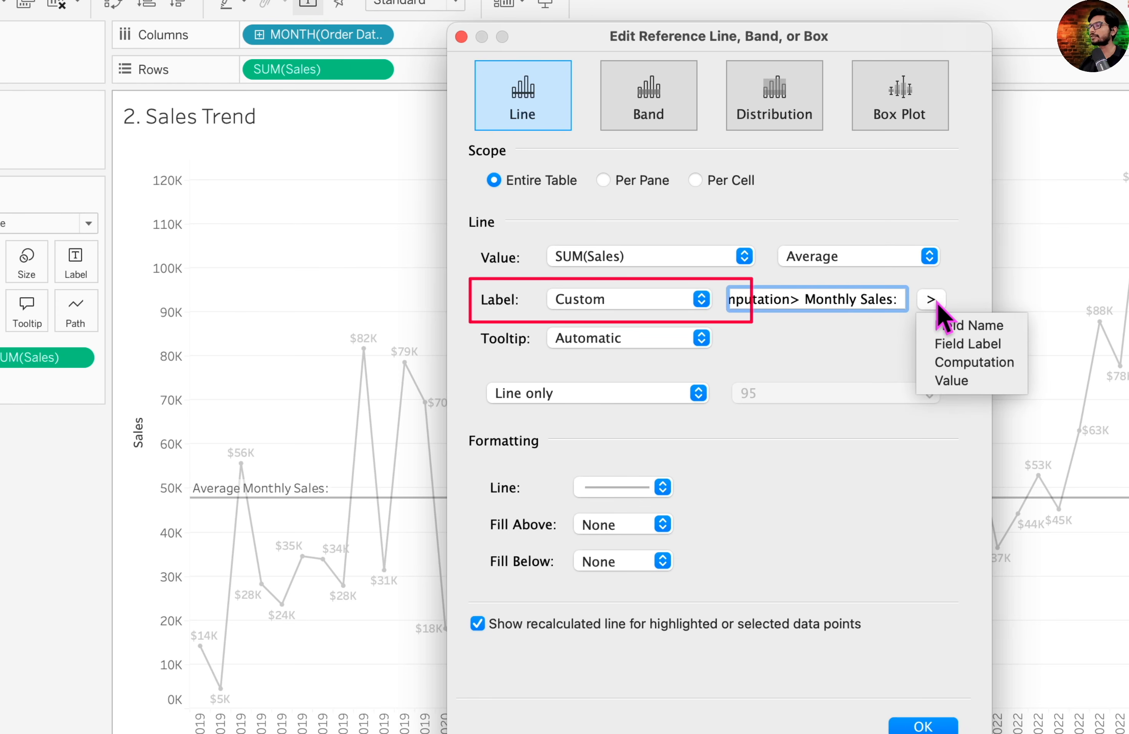
left_click(978, 381)
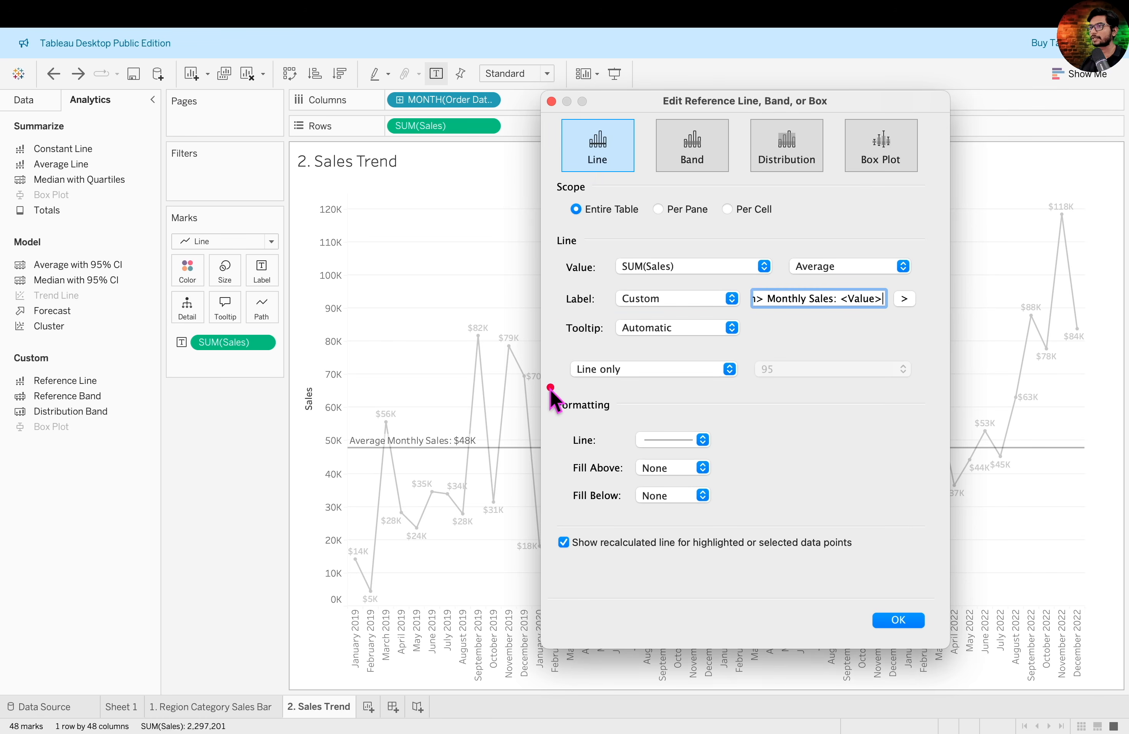
- Format the average line as a thicker, blue dashed line and raise its opacity
mouse_move(549, 387)
left_mouse_down()
mouse_move(777, 513)
mouse_move(751, 529)
left_mouse_up()
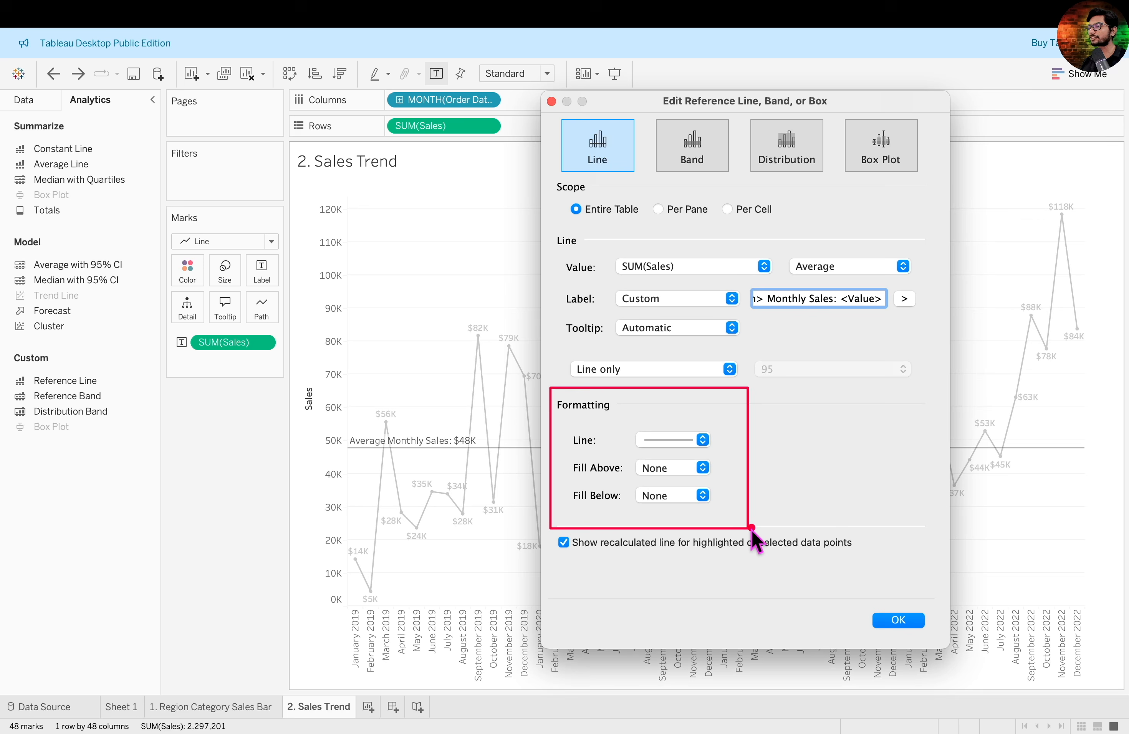
left_click(704, 441)
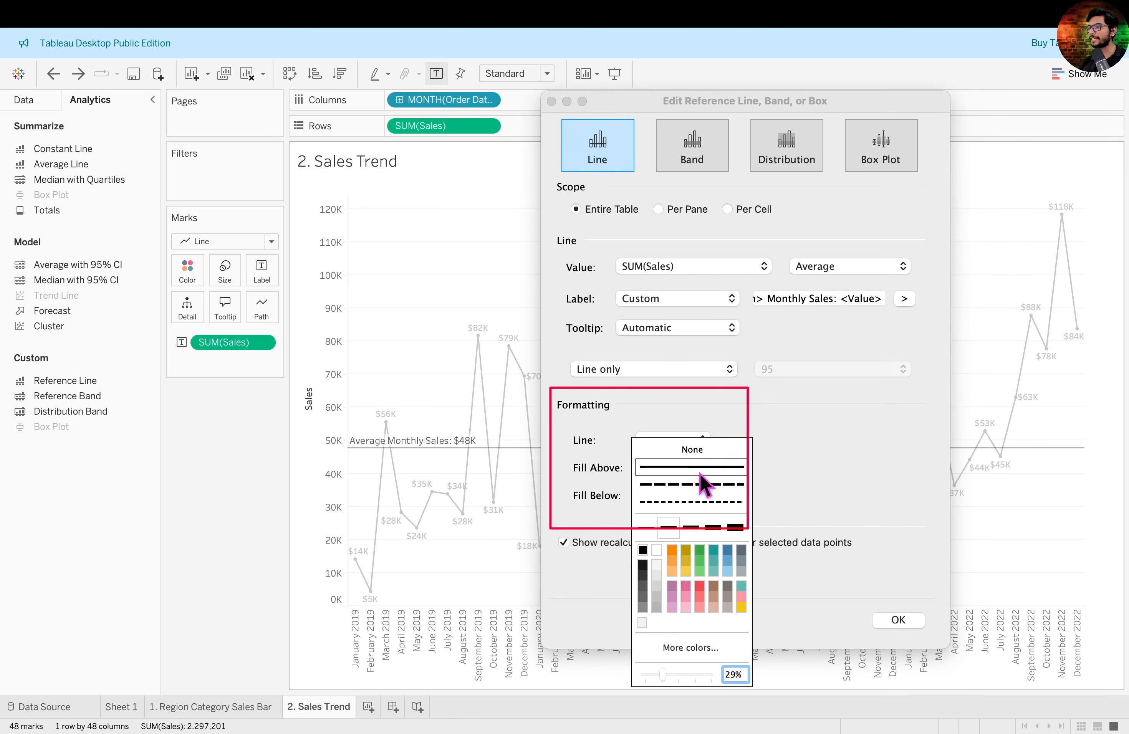
left_click(701, 484)
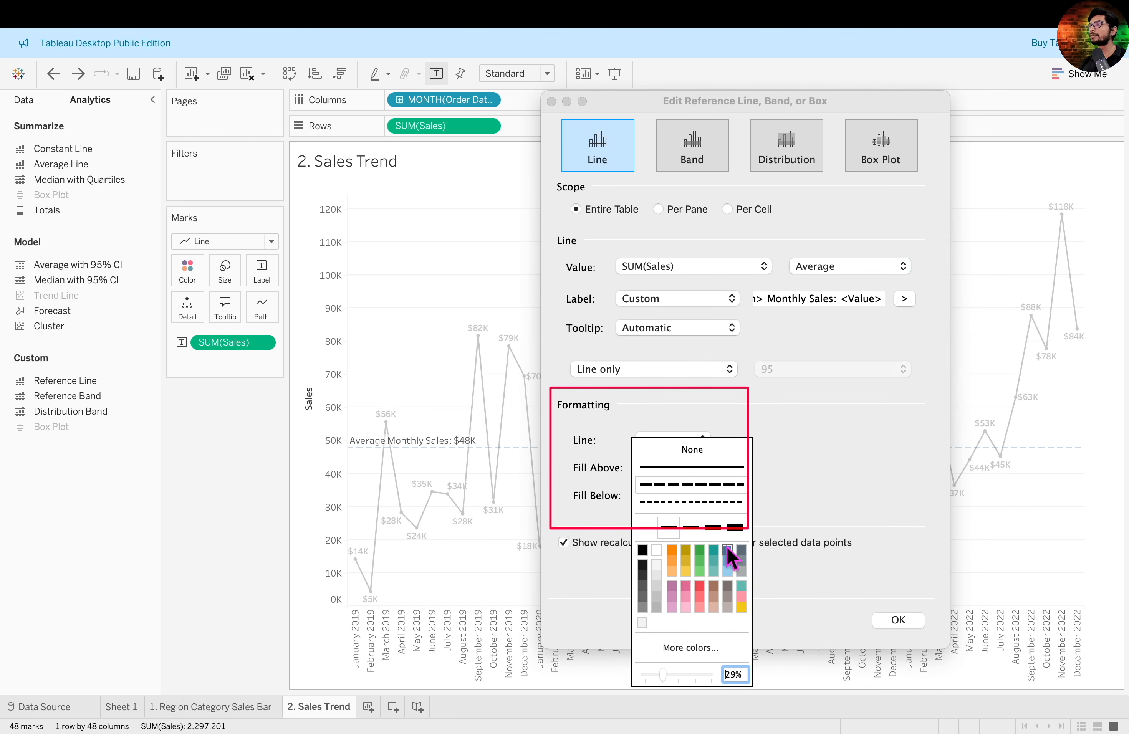
left_click(696, 530)
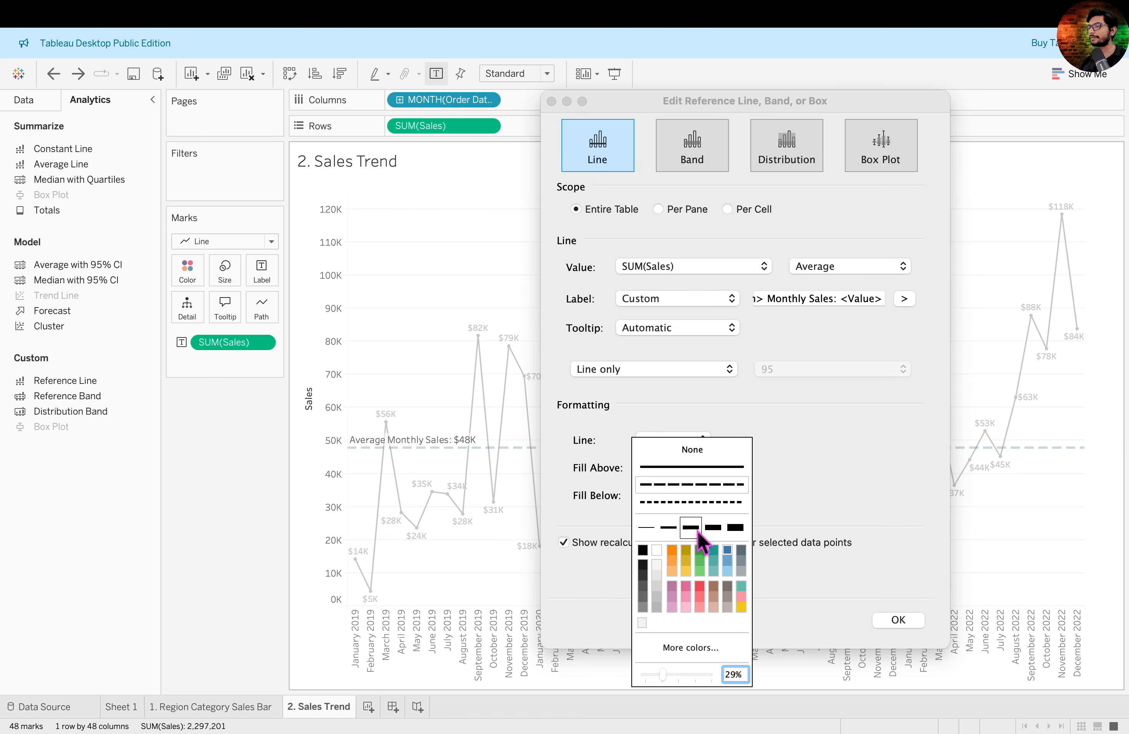
left_click_drag(664, 676, 686, 679)
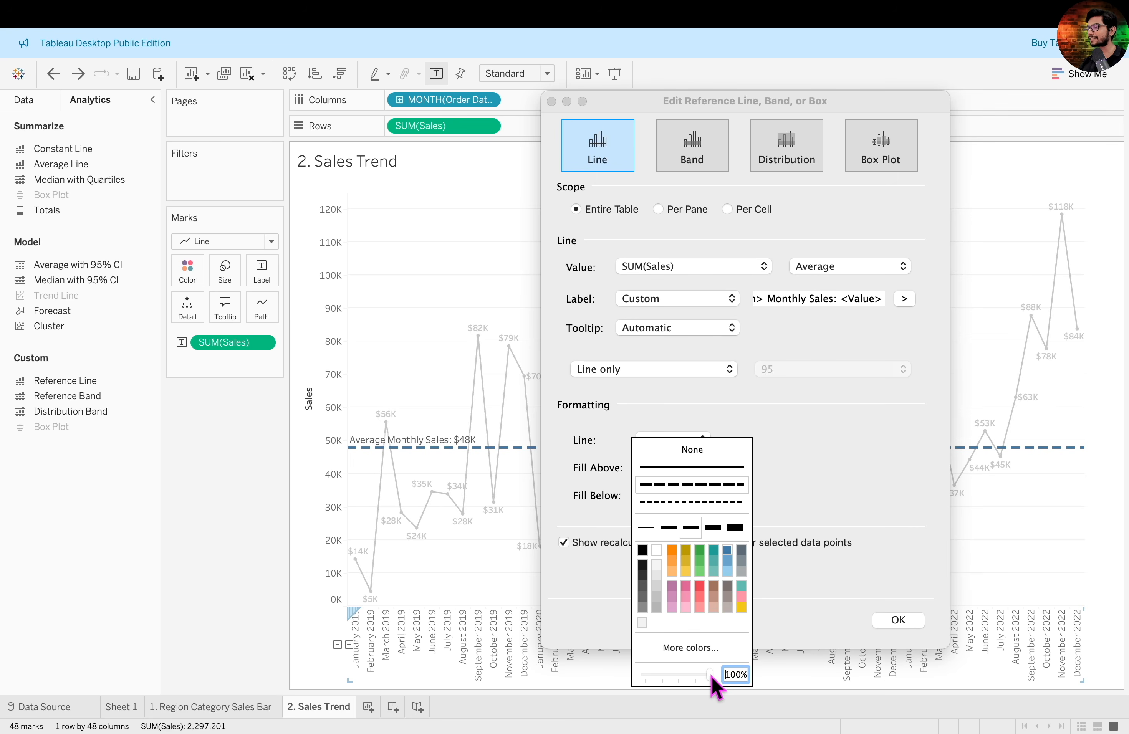
left_click_drag(713, 678, 695, 678)
left_click(865, 482)
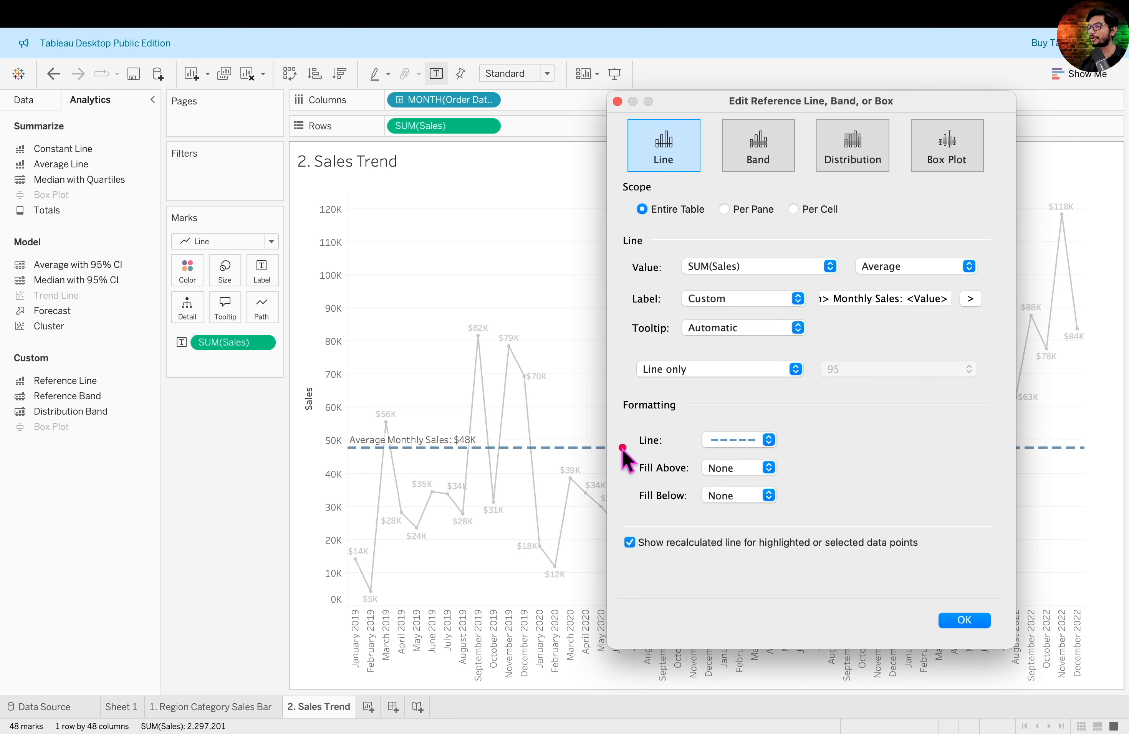
- Fill the area above the average line light green and below it light orange, and turn off the recalculated line for selected points
left_click_drag(628, 451, 797, 477)
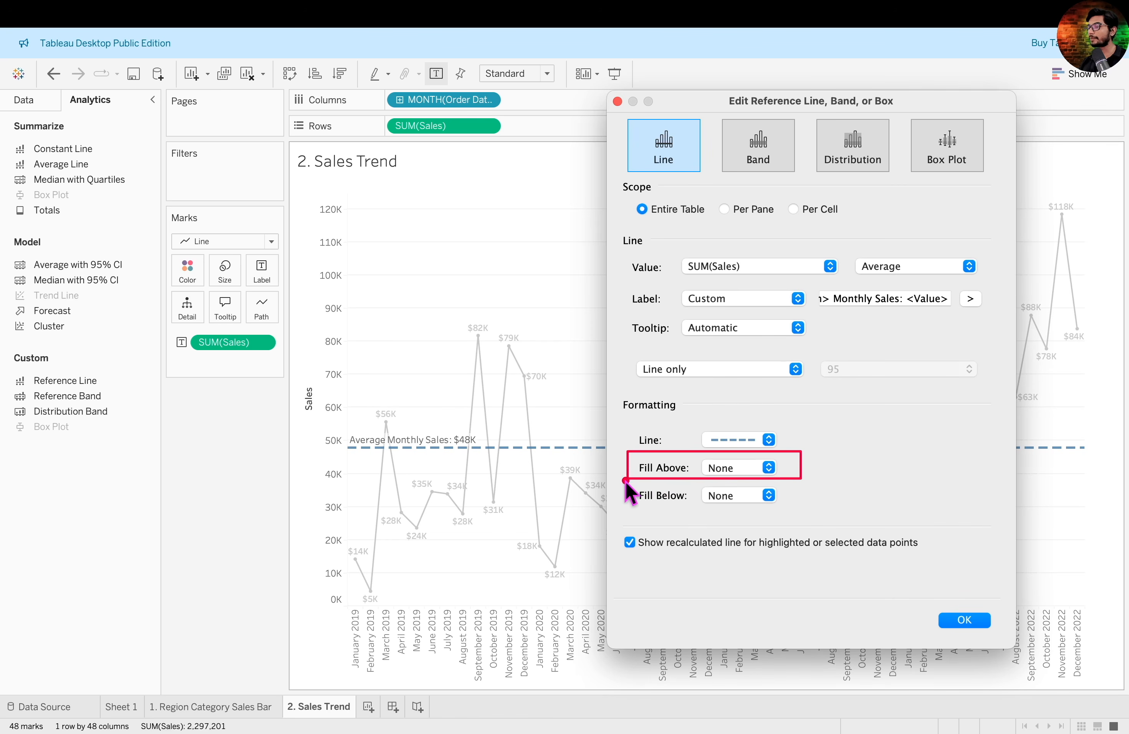
mouse_move(624, 478)
left_mouse_down()
mouse_move(737, 527)
mouse_move(824, 531)
mouse_move(807, 510)
left_mouse_up()
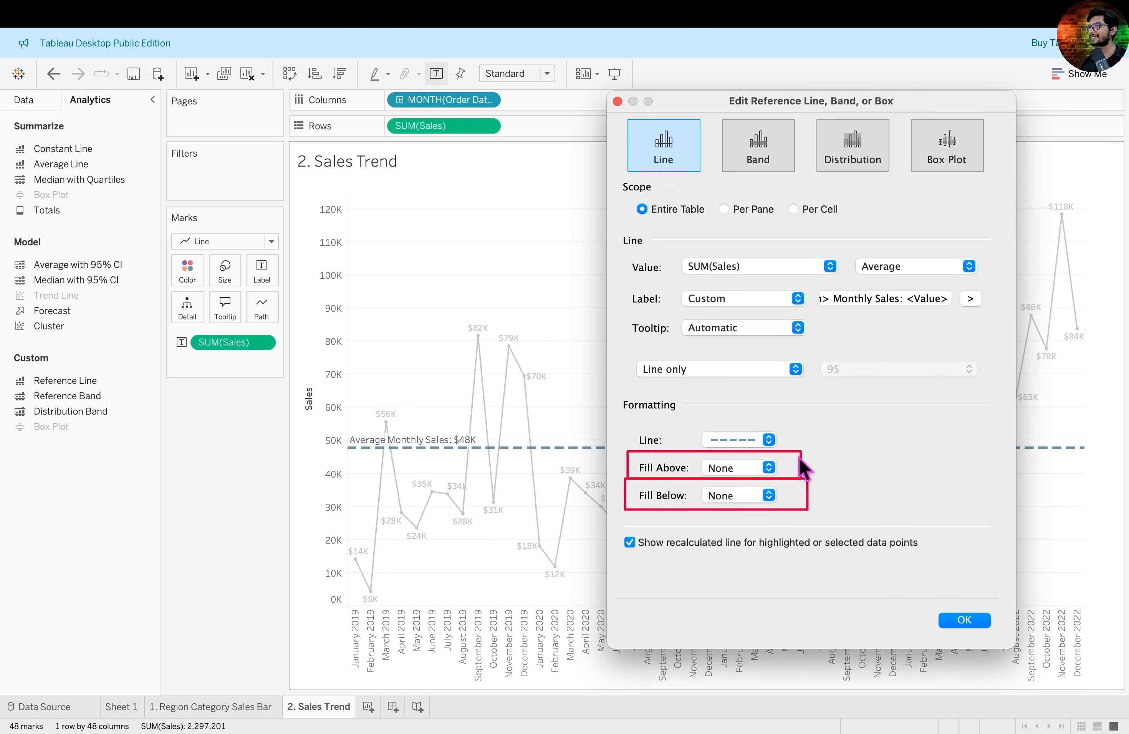
left_click(768, 468)
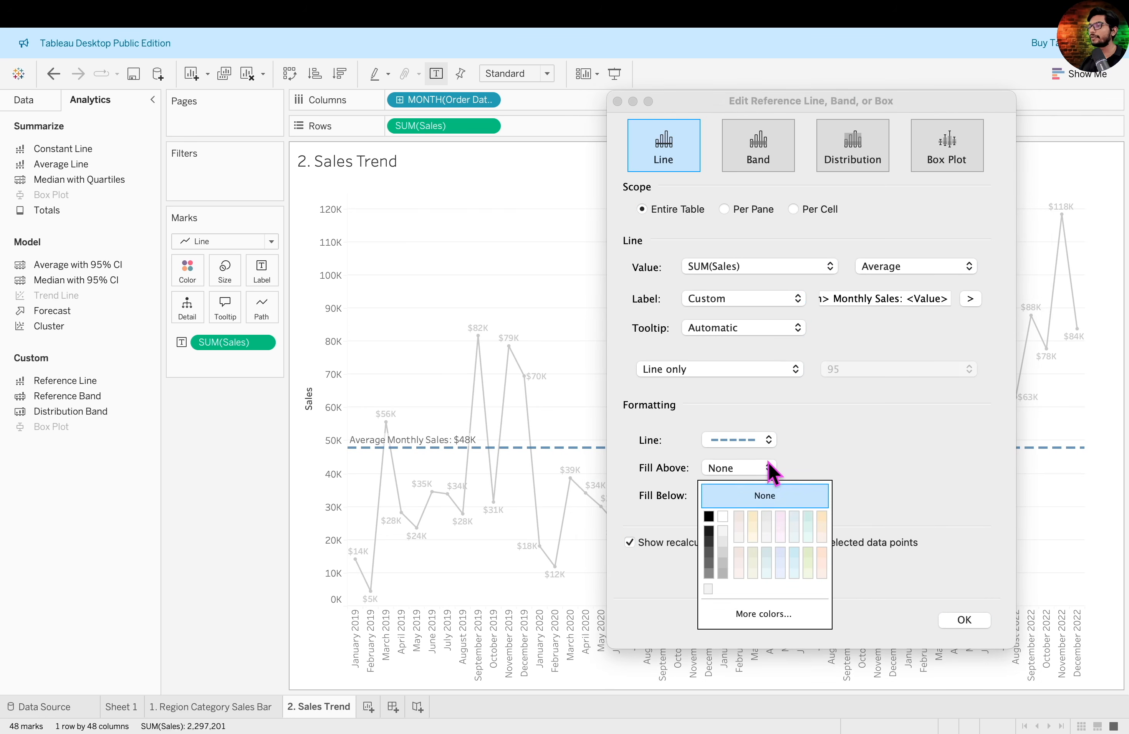
left_click(811, 555)
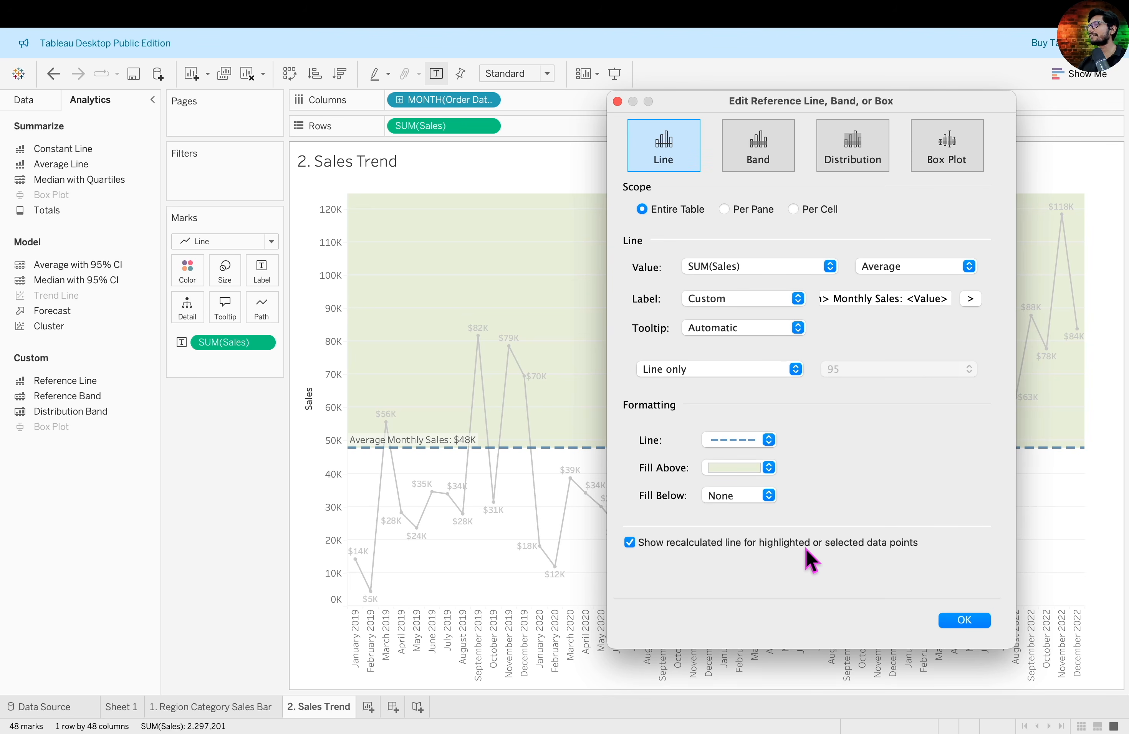
left_click(769, 496)
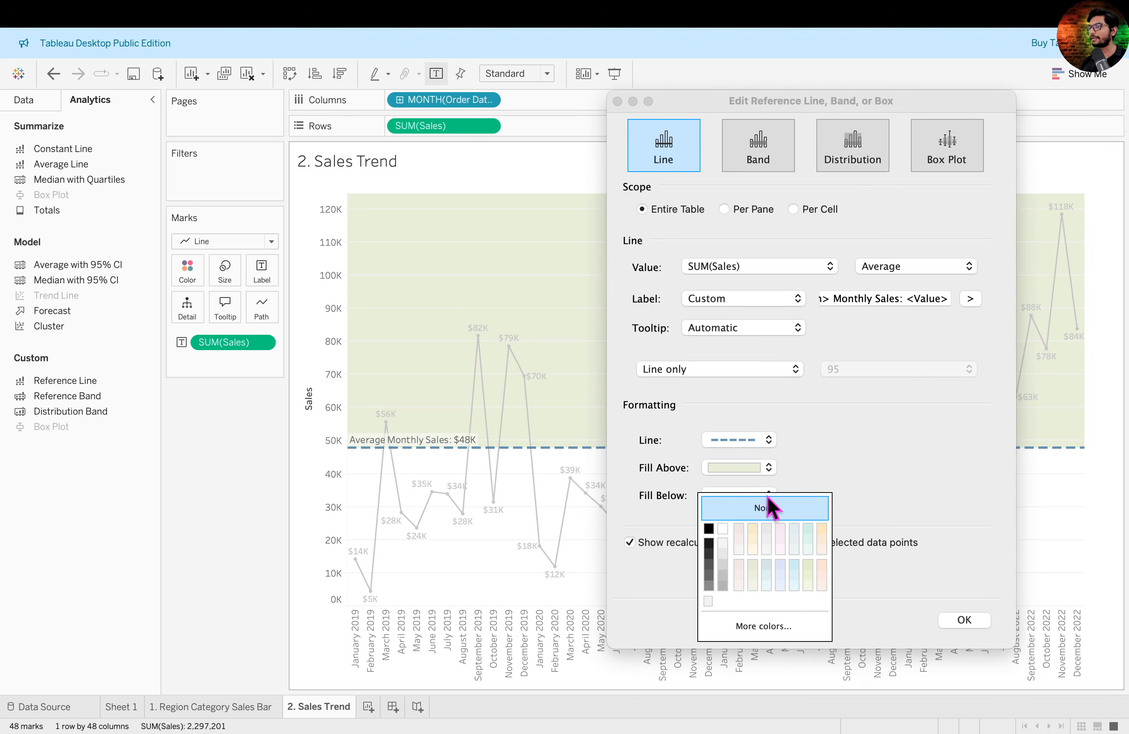
left_click(822, 566)
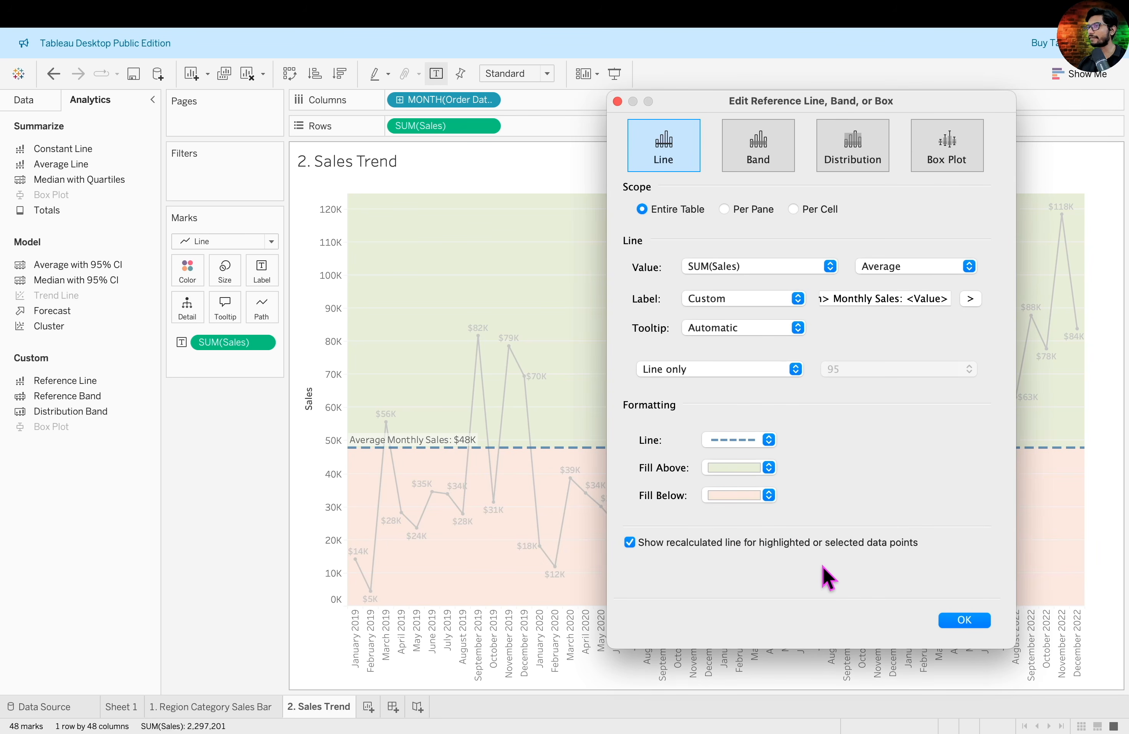
left_click(629, 543)
left_click(967, 622)
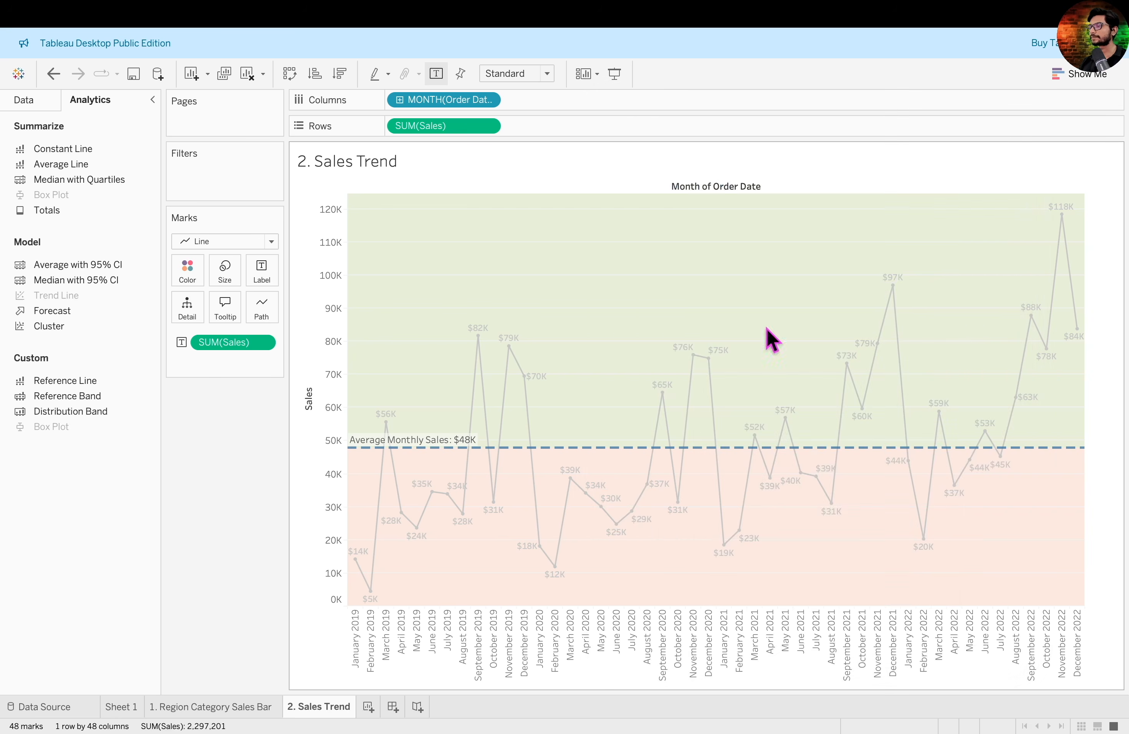
- Format the average line's label font as bold and white
mouse_move(376, 447)
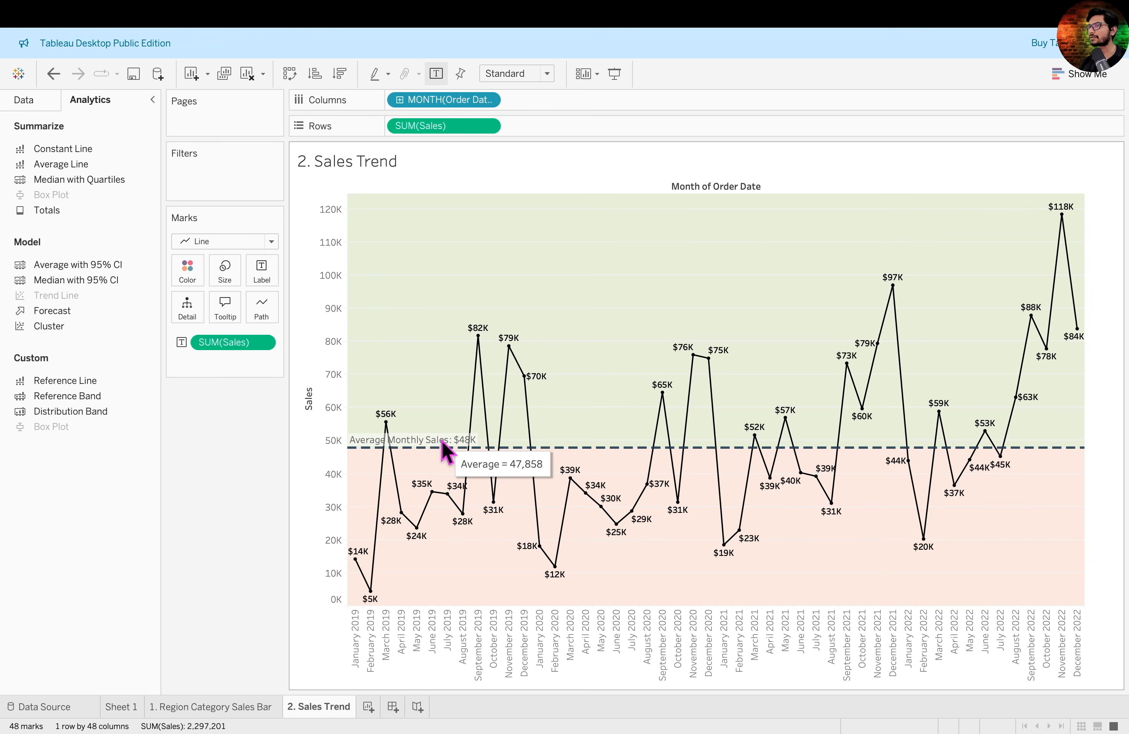
right_click(443, 443)
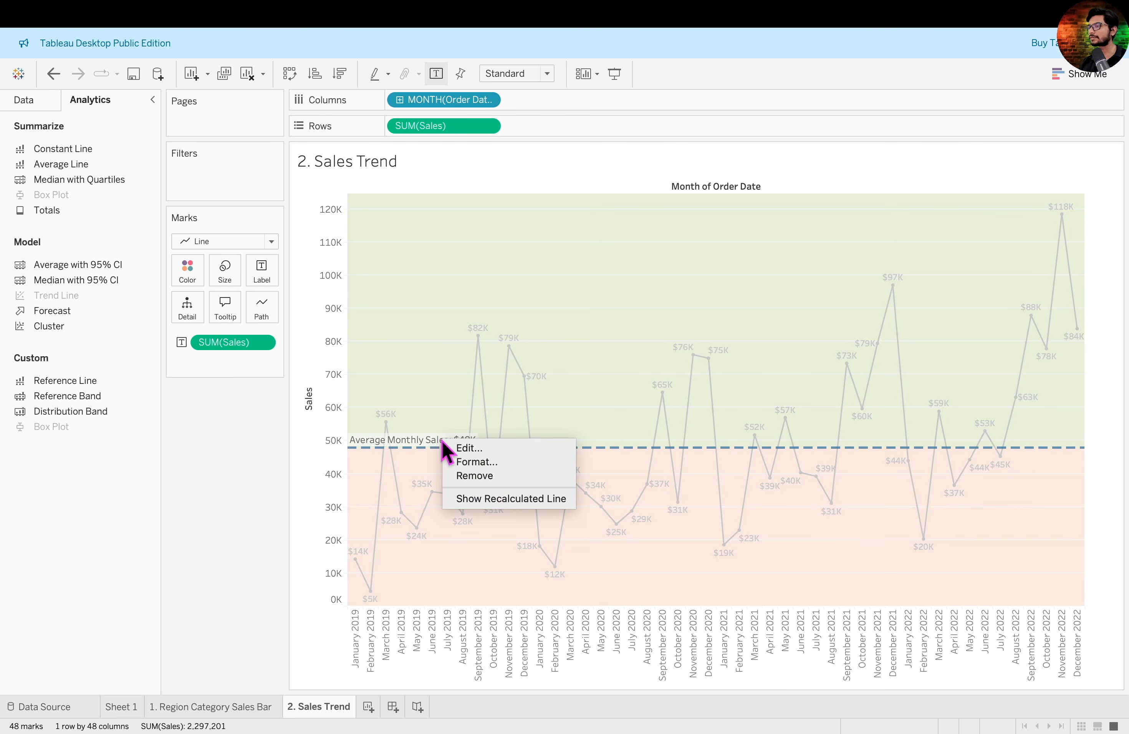
left_click(499, 466)
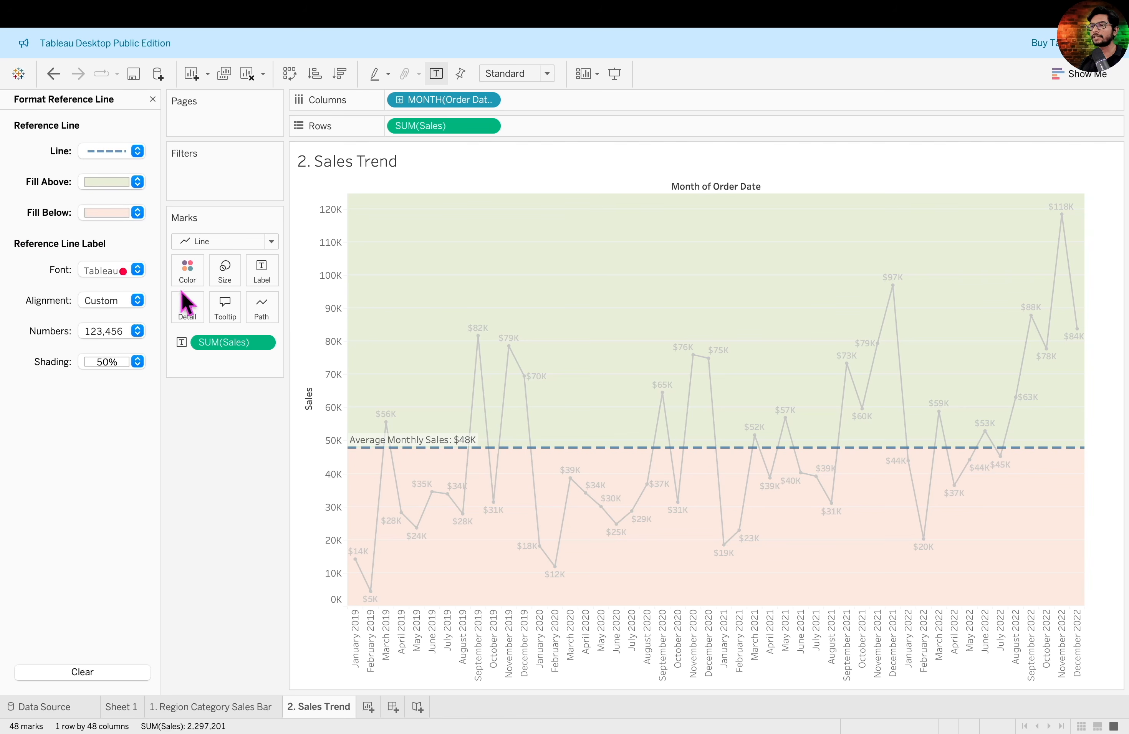
mouse_move(12, 235)
left_mouse_down()
mouse_move(177, 391)
mouse_move(155, 389)
left_mouse_up()
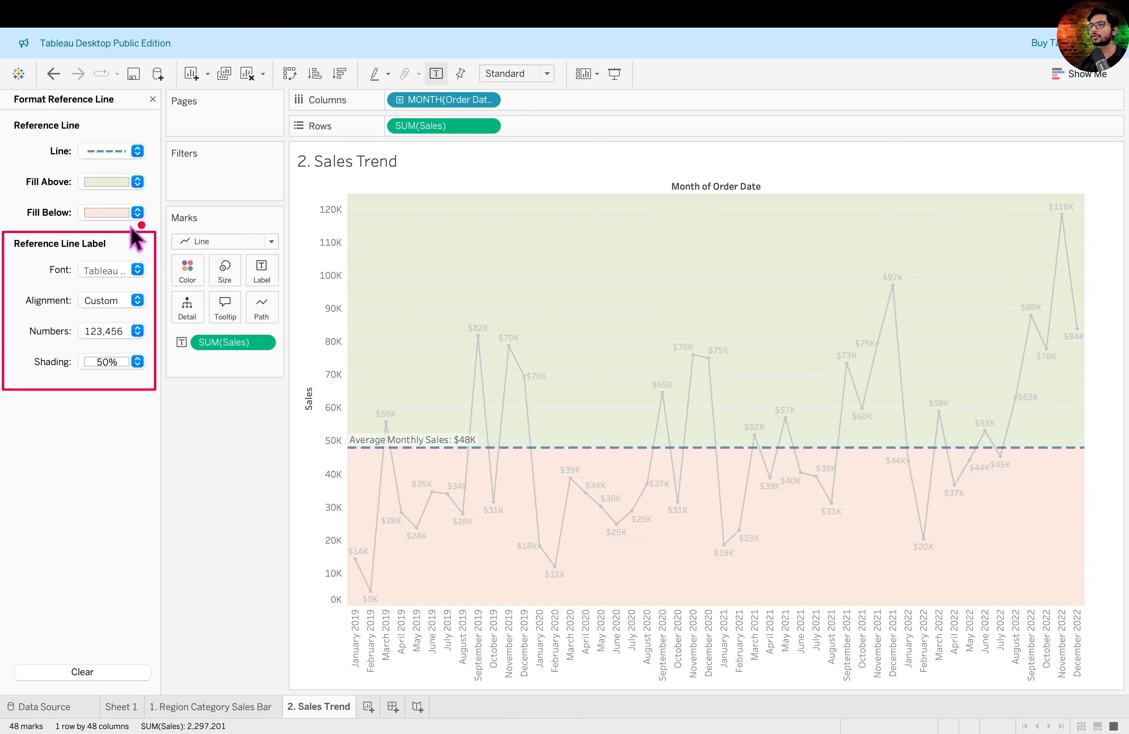
left_click(125, 269)
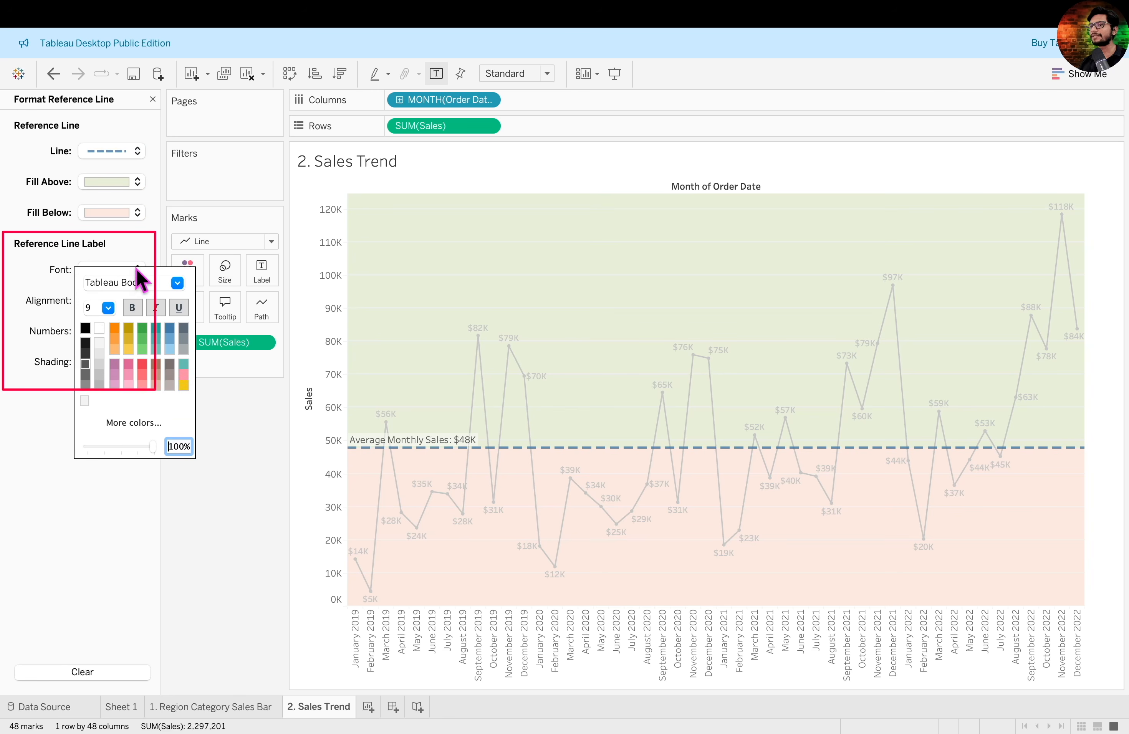
left_click(132, 309)
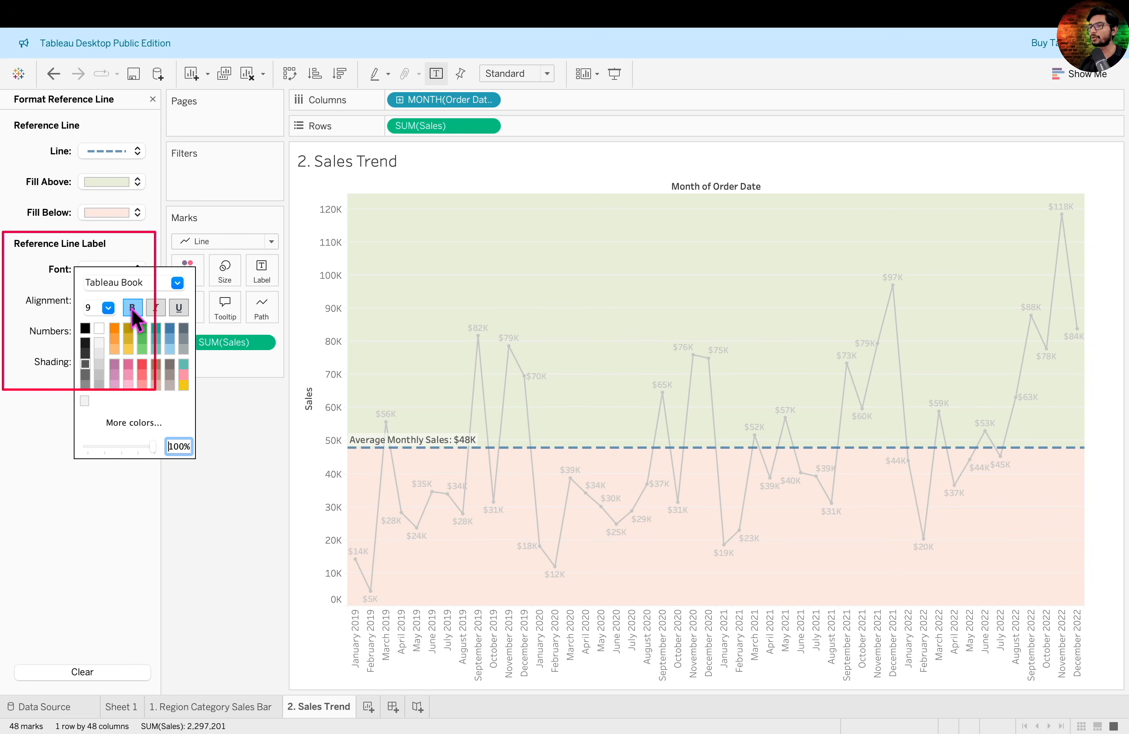
left_click(100, 328)
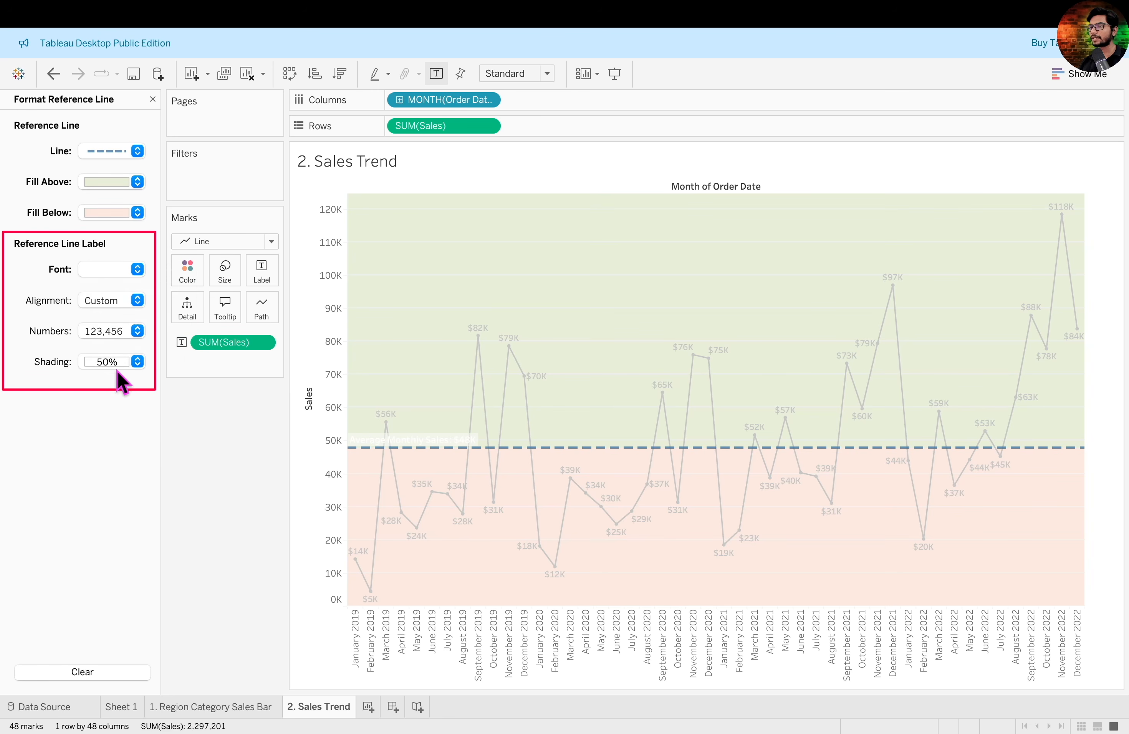
- Shade the average line's label background black at 80% opacity
left_click(136, 361)
left_click(85, 368)
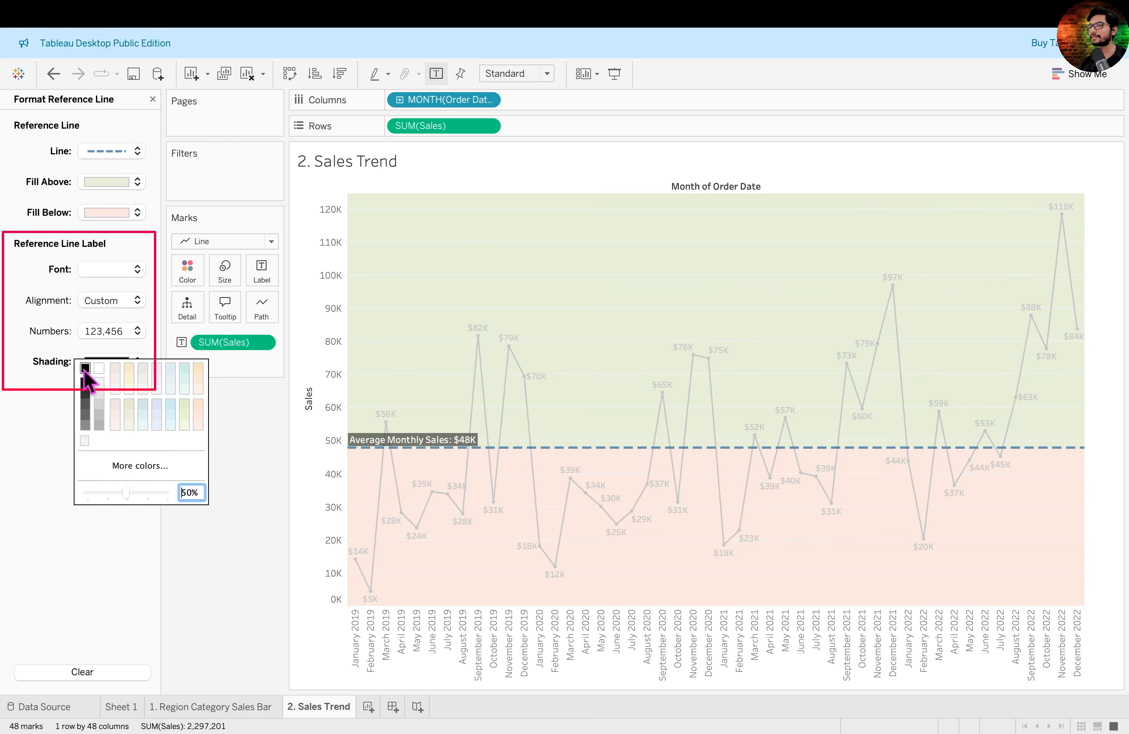
mouse_move(127, 494)
left_mouse_down()
mouse_move(159, 498)
mouse_move(140, 503)
left_mouse_up()
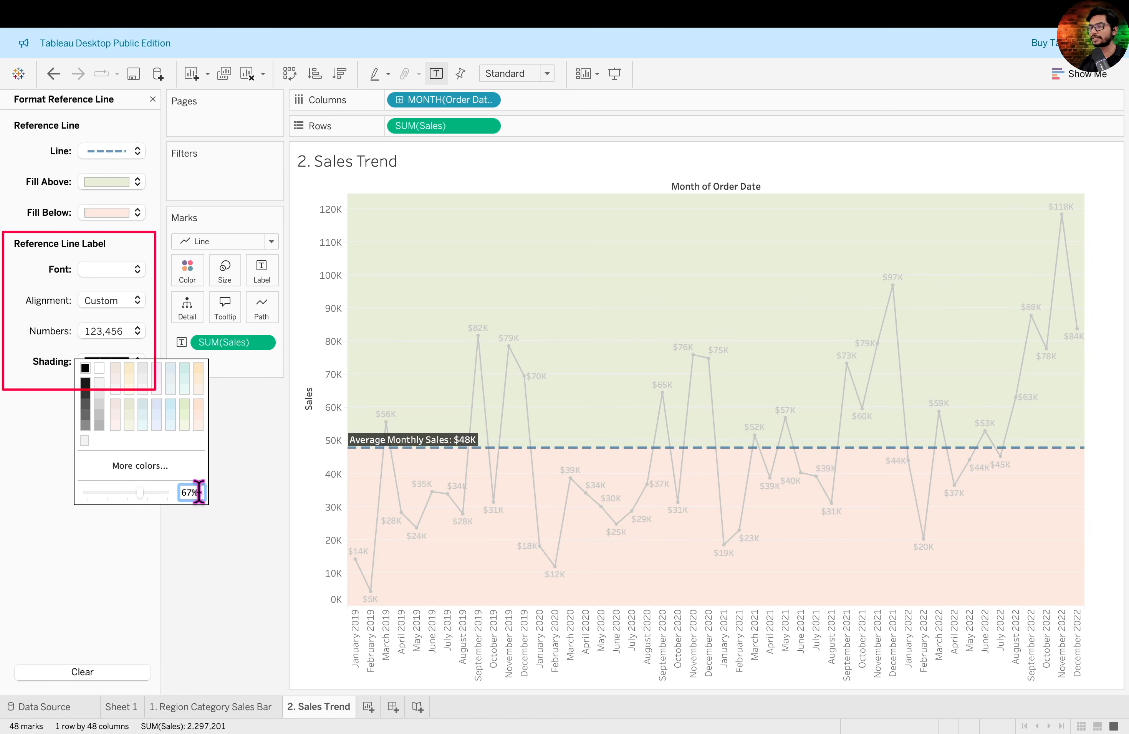
type("80")
key("Return")
left_click(153, 100)
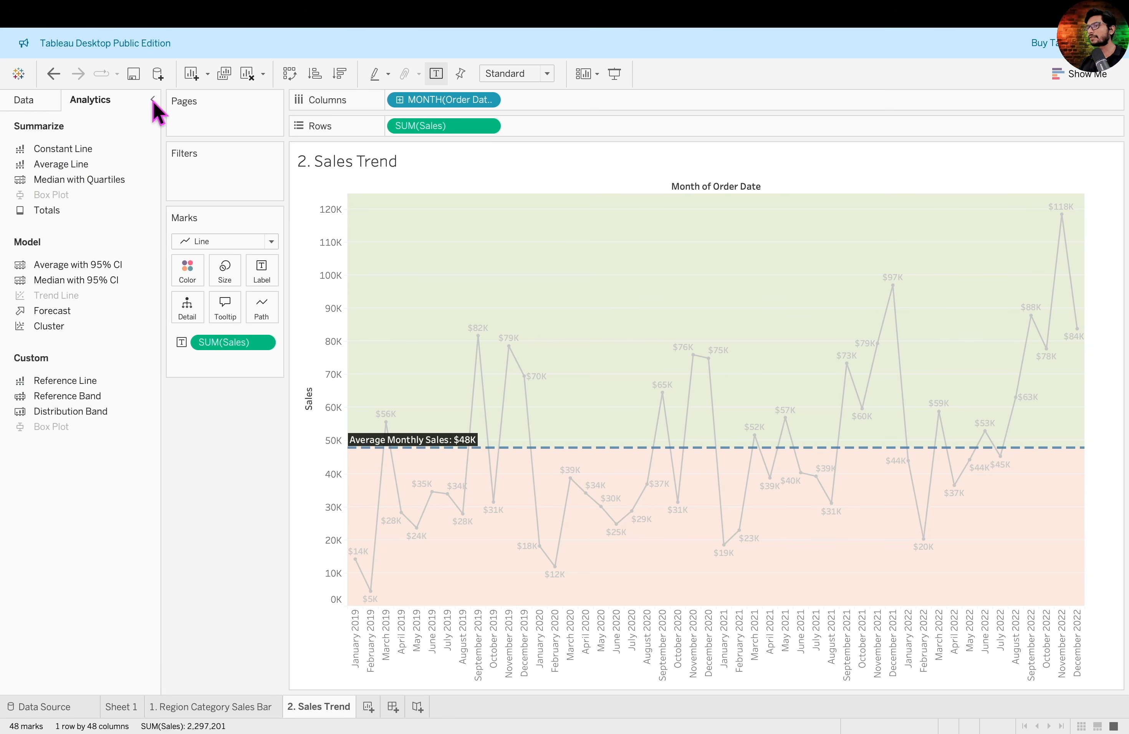
left_click(450, 367)
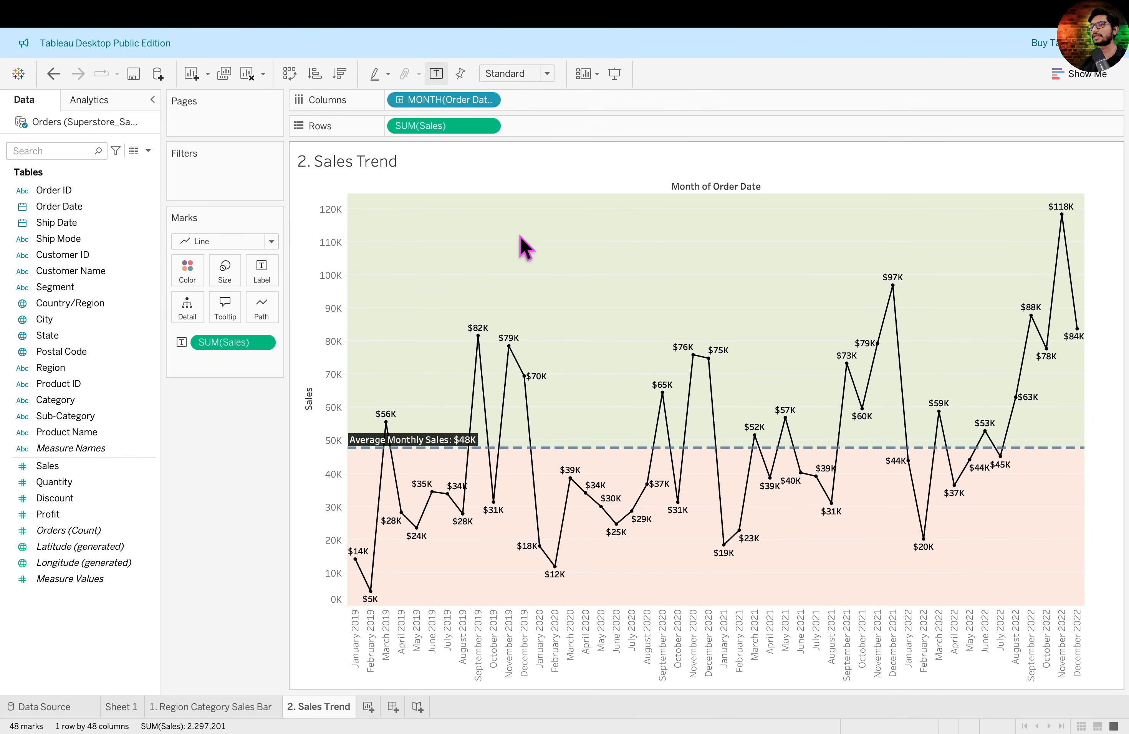
- Set the row grid lines of the trend chart to None
right_click(586, 286)
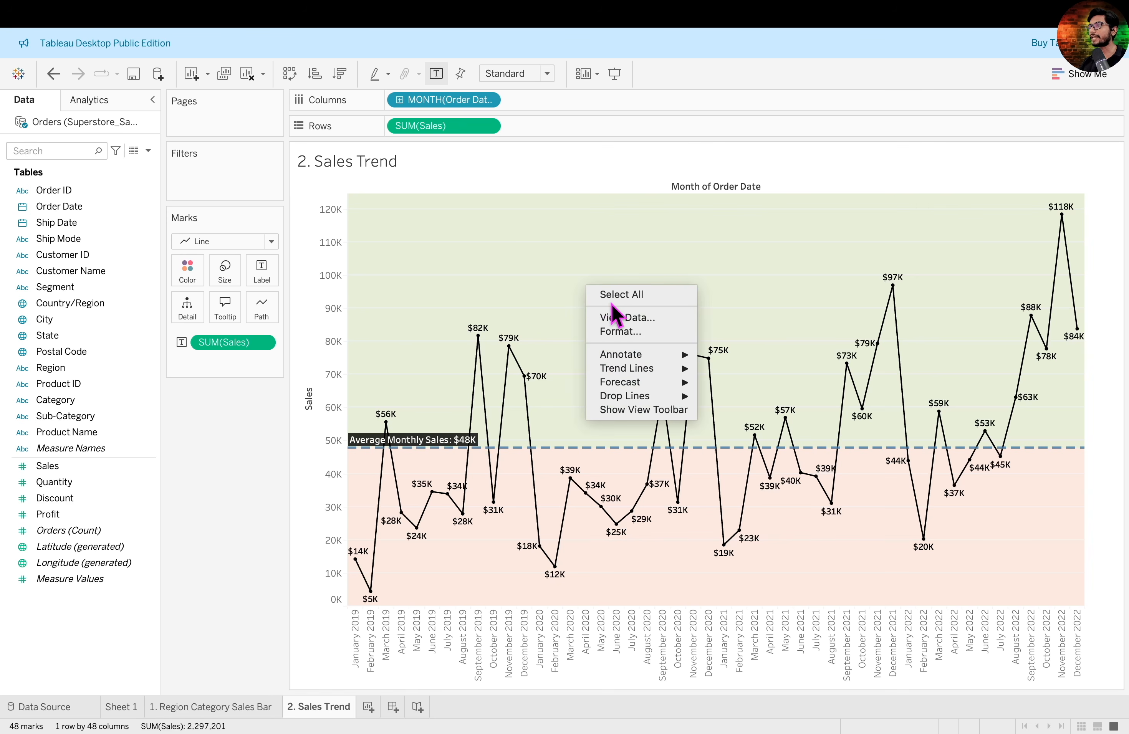
left_click(639, 331)
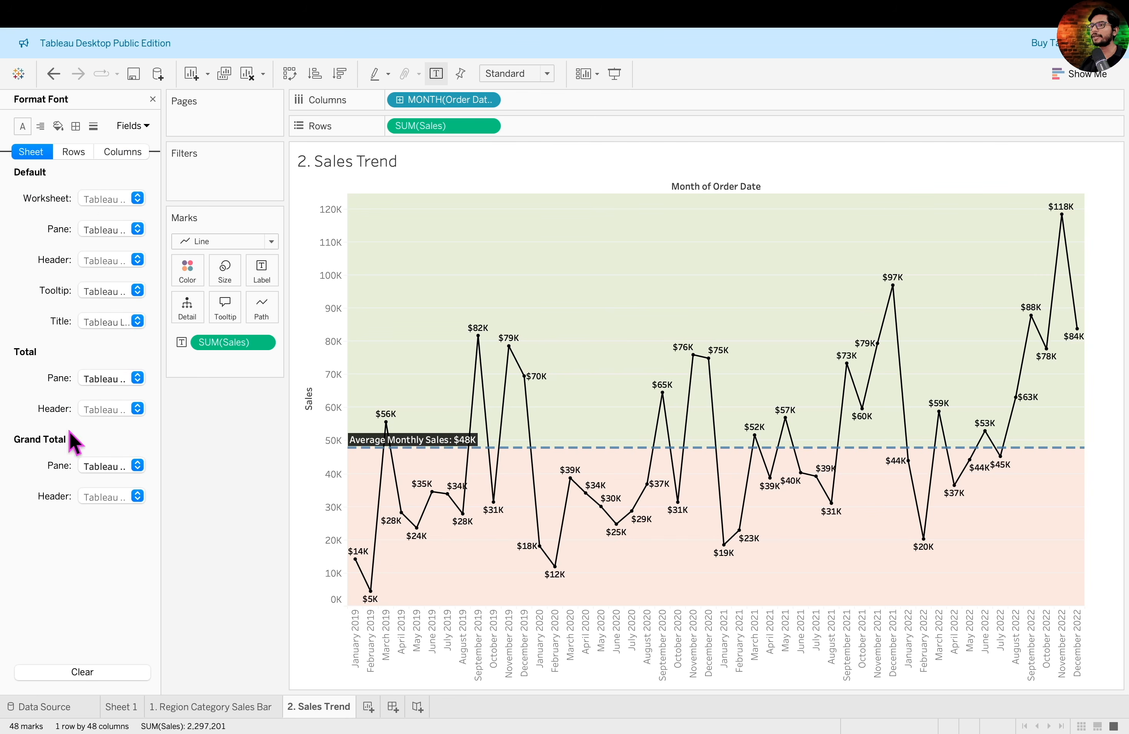
left_click(93, 127)
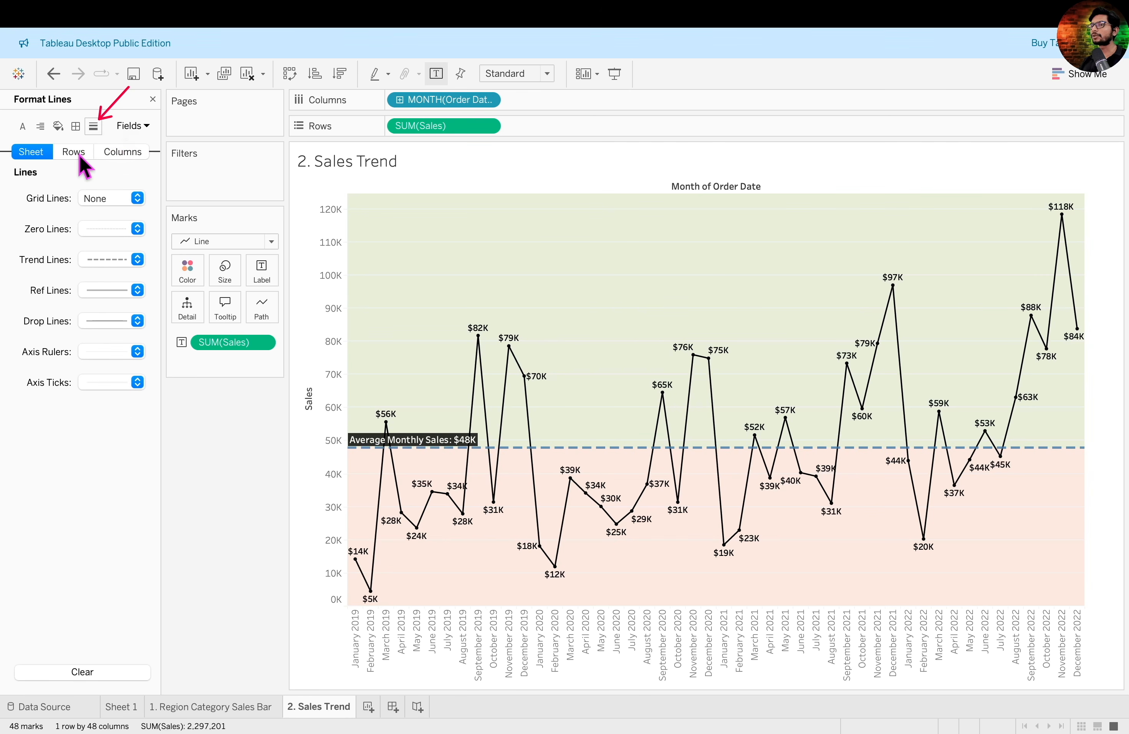
left_click(87, 153)
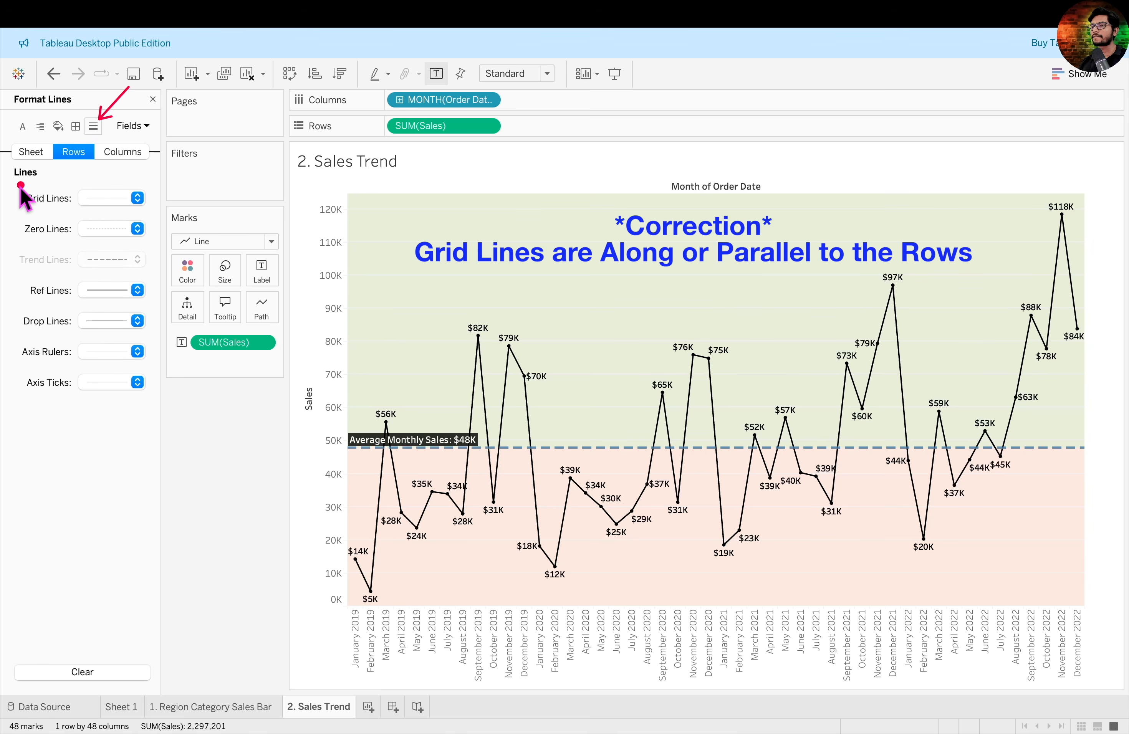
left_click(137, 198)
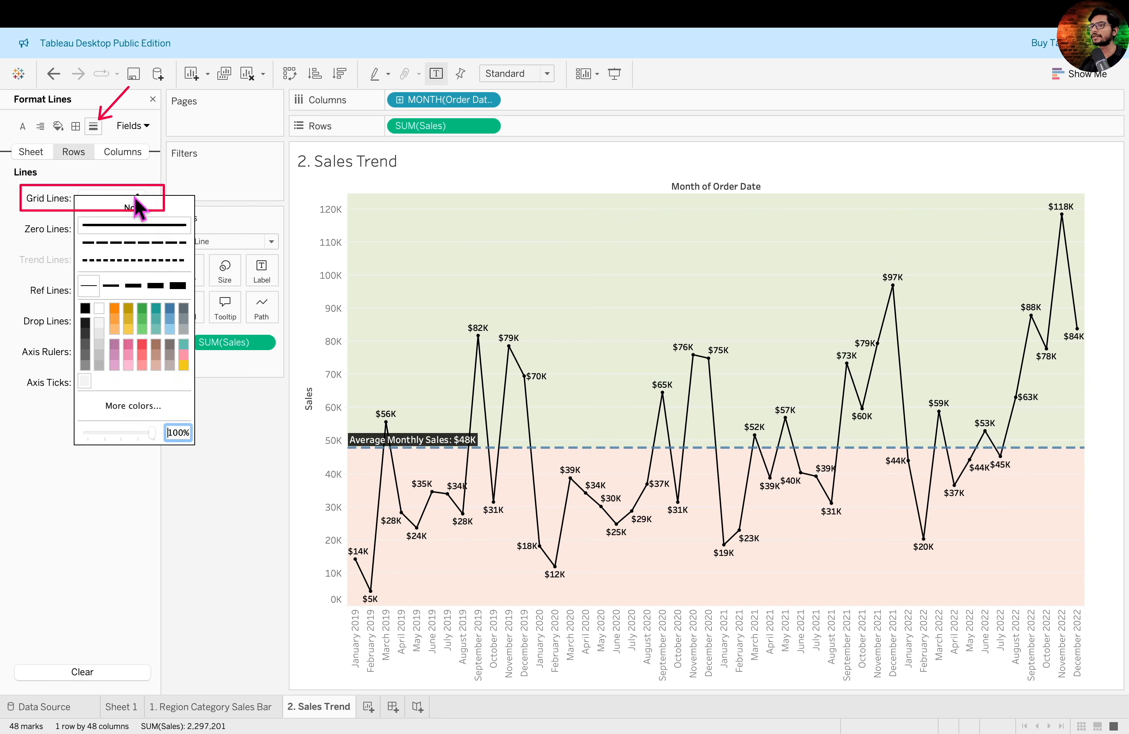
left_click(162, 207)
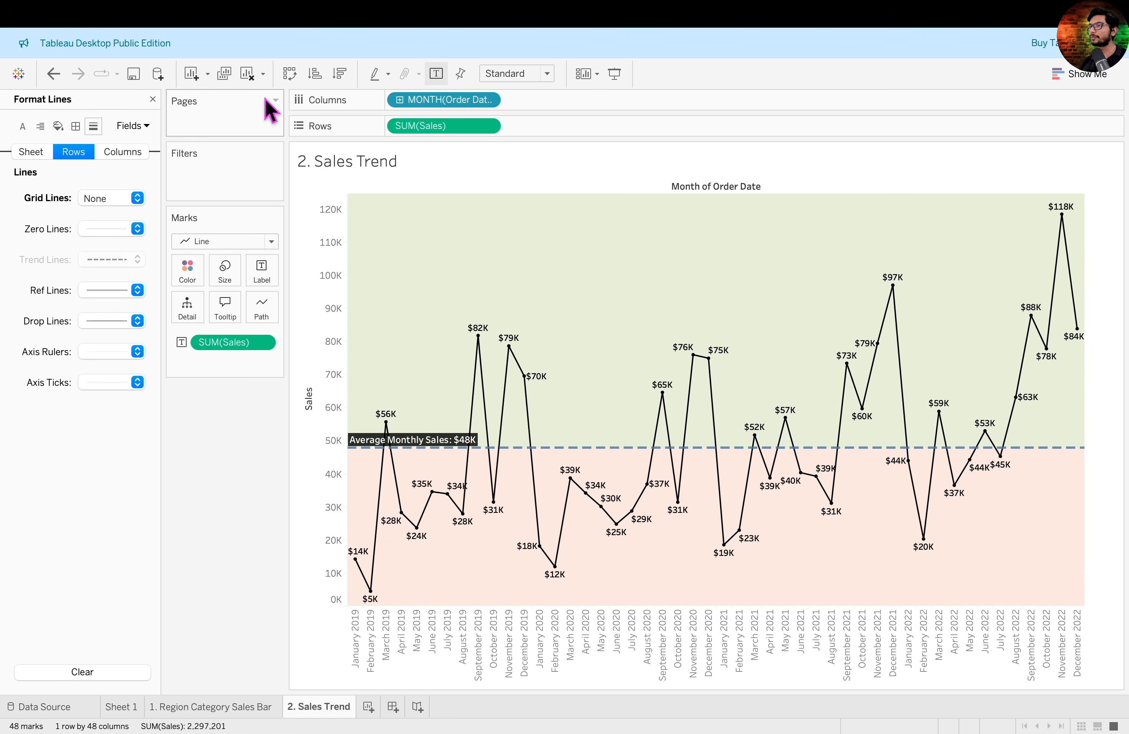
left_click(153, 99)
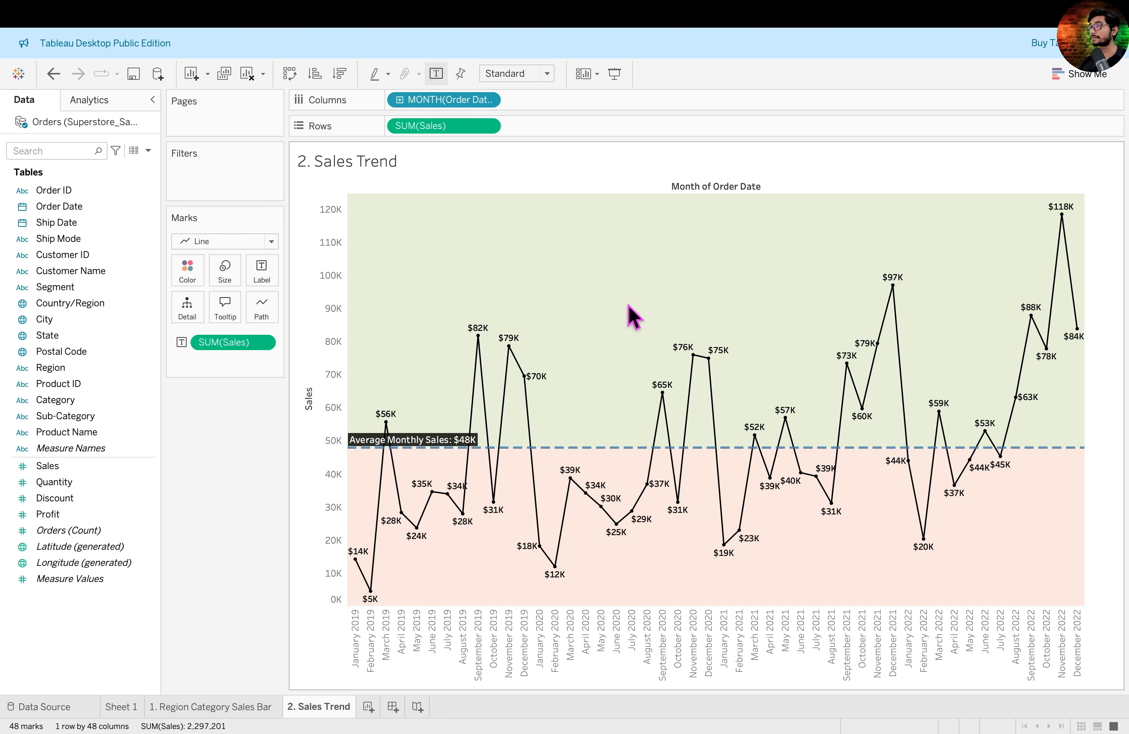
- Change the trend chart's title to "Monthly Sales Trend: Compared With Average Monthly Sales"
double_click(372, 168)
key("Escape")
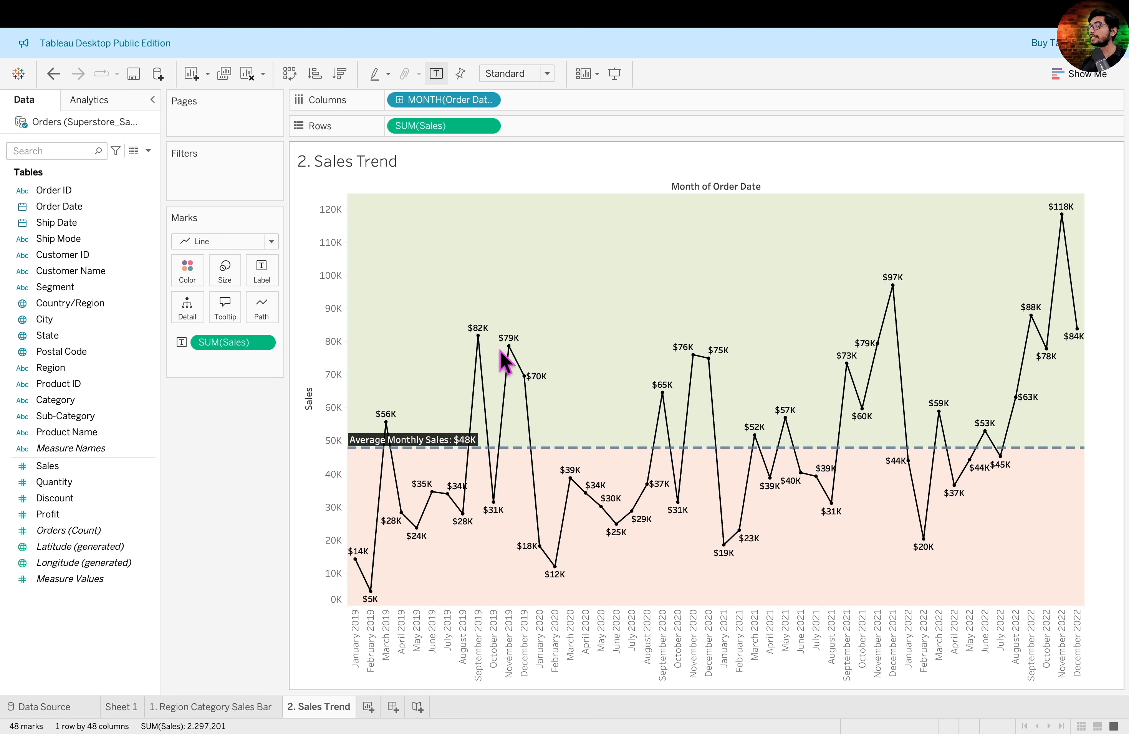
mouse_move(436, 453)
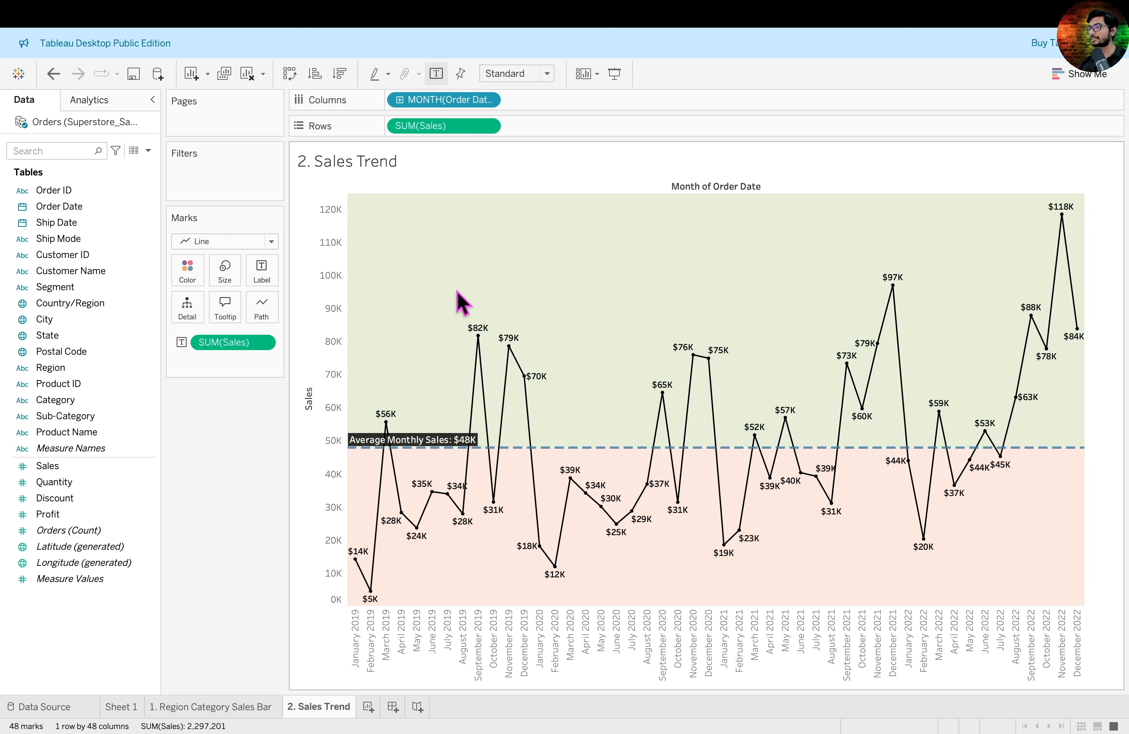
double_click(387, 164)
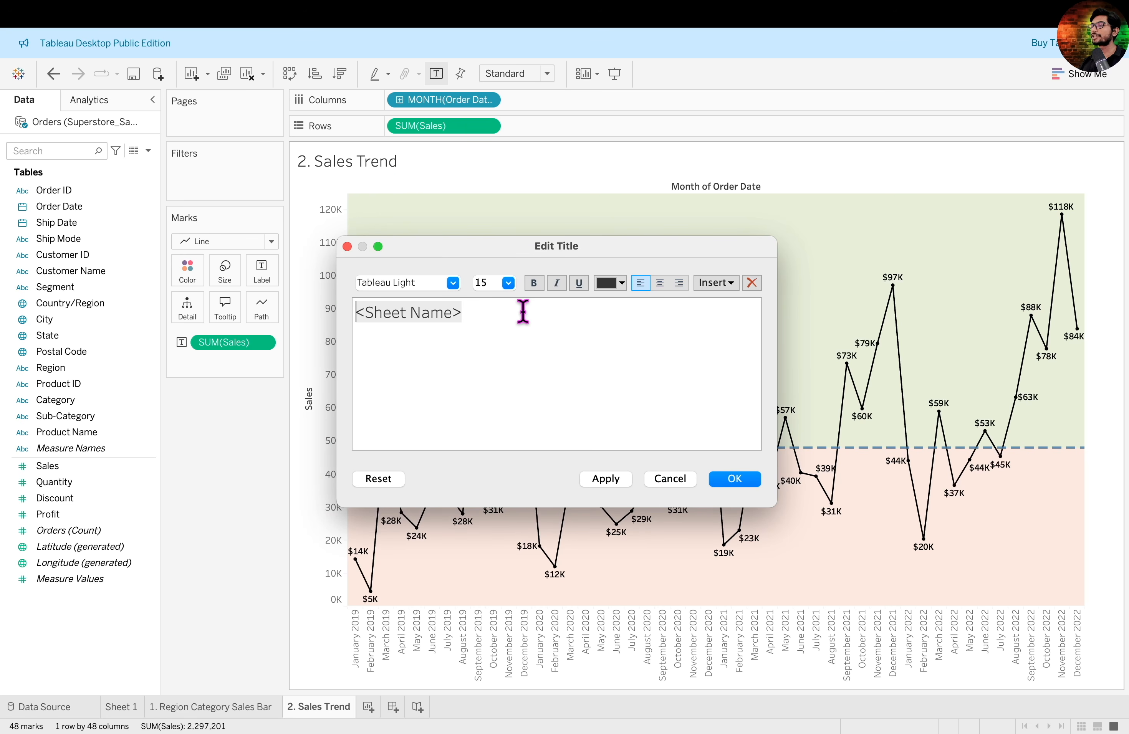
type("Monthly Sales Trend: Compared With Ave")
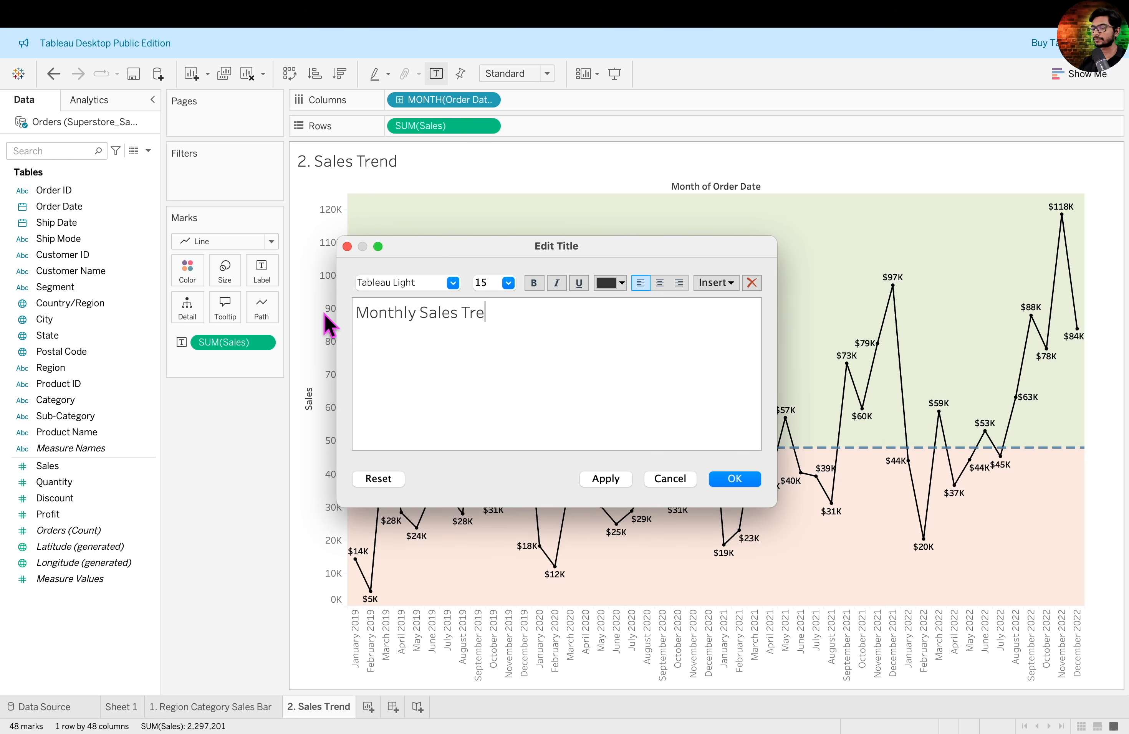
type("rage Monthly Sales")
left_click(735, 479)
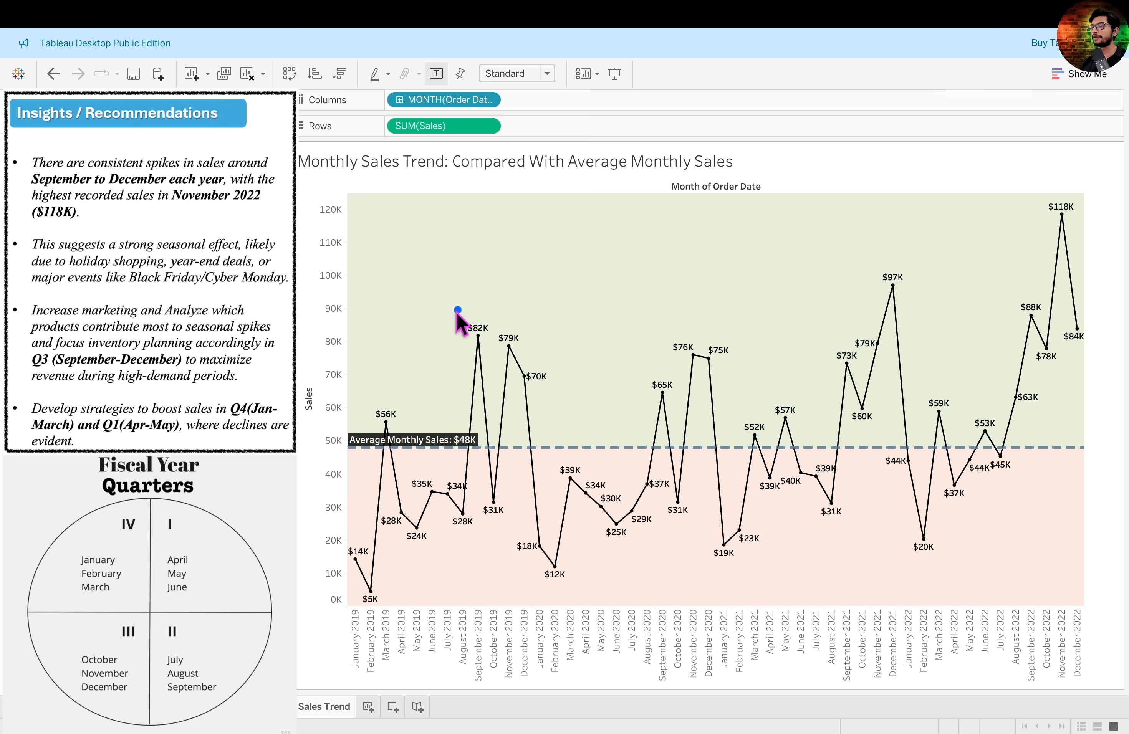
- Outline the September to December sales peaks of each year from 2019 to 2022 in blue on the trend chart
left_click_drag(446, 307, 560, 430)
mouse_move(625, 321)
left_mouse_down()
mouse_move(668, 377)
mouse_move(739, 434)
mouse_move(734, 422)
left_mouse_up()
left_click_drag(826, 277, 916, 399)
left_click_drag(1002, 209, 1092, 361)
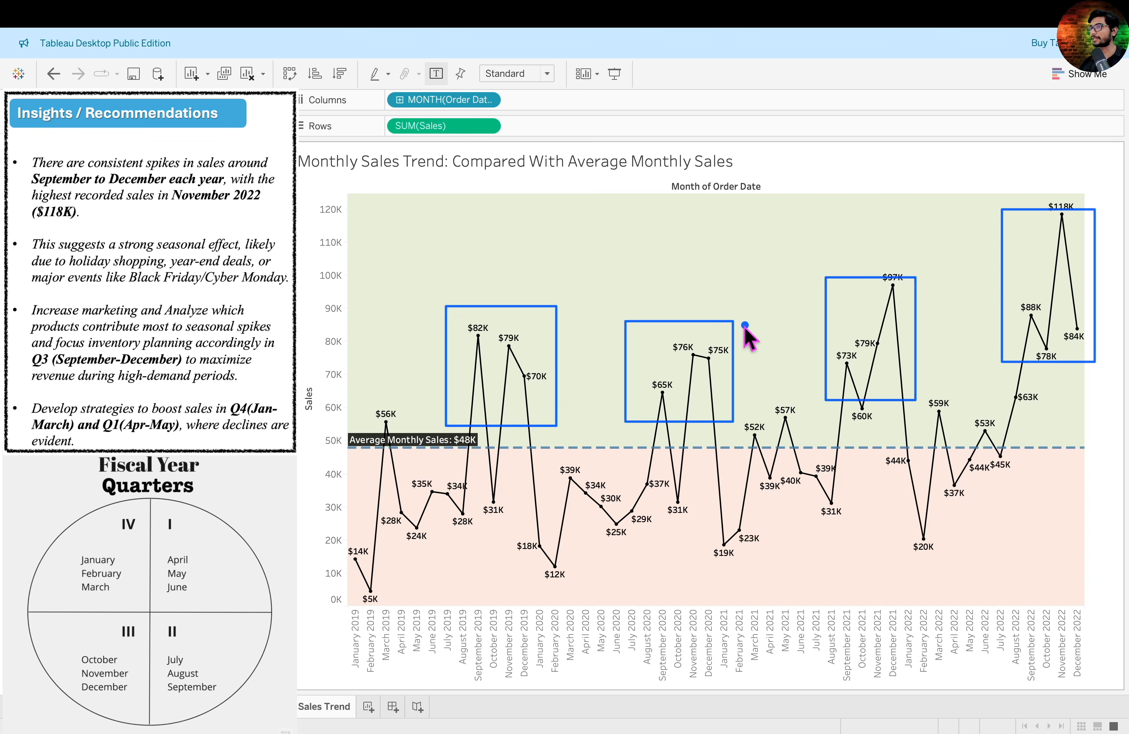
- Point a red arrow at the average line and outline each year's below-average months in red, from 2019 to early 2022
left_click_drag(300, 548, 381, 452)
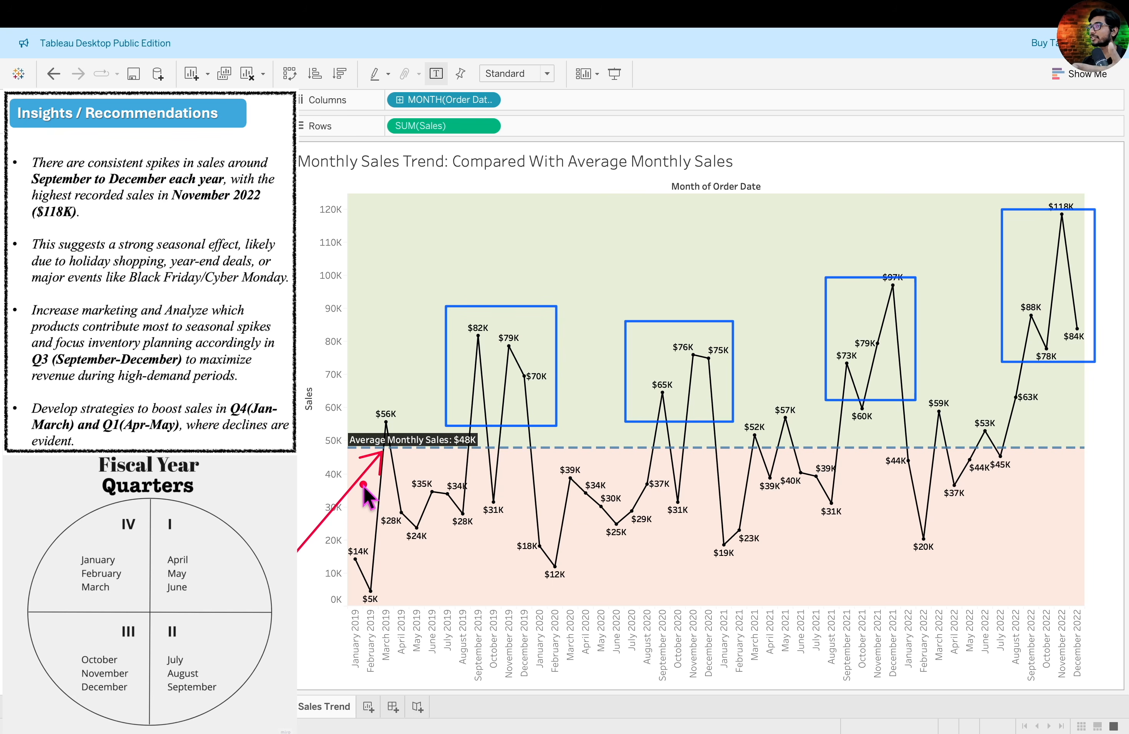
left_click_drag(395, 459, 492, 551)
left_click_drag(528, 458, 623, 566)
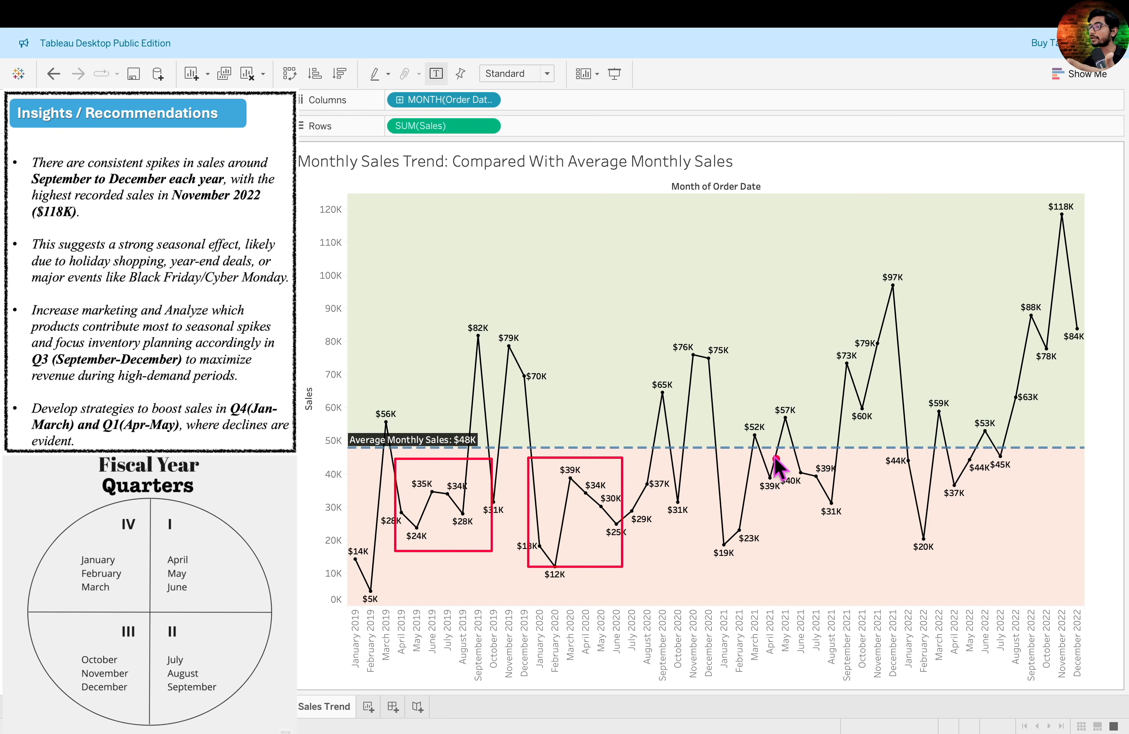
left_click_drag(705, 474, 792, 567)
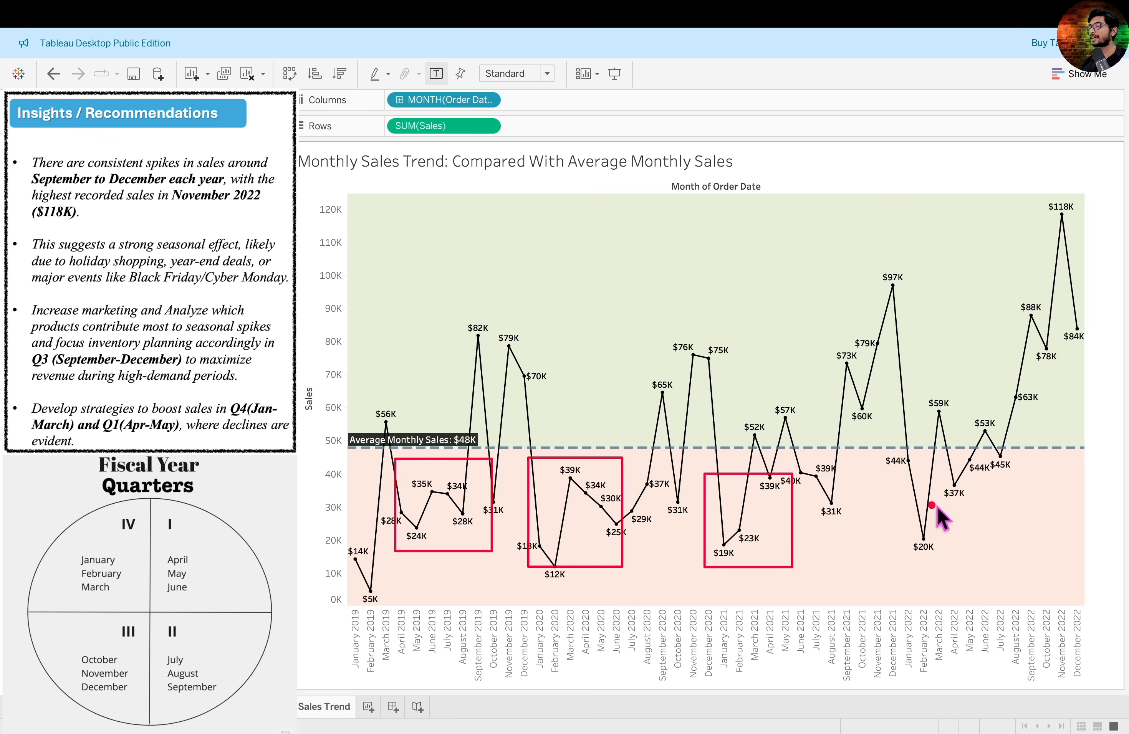
left_click_drag(888, 461, 911, 474)
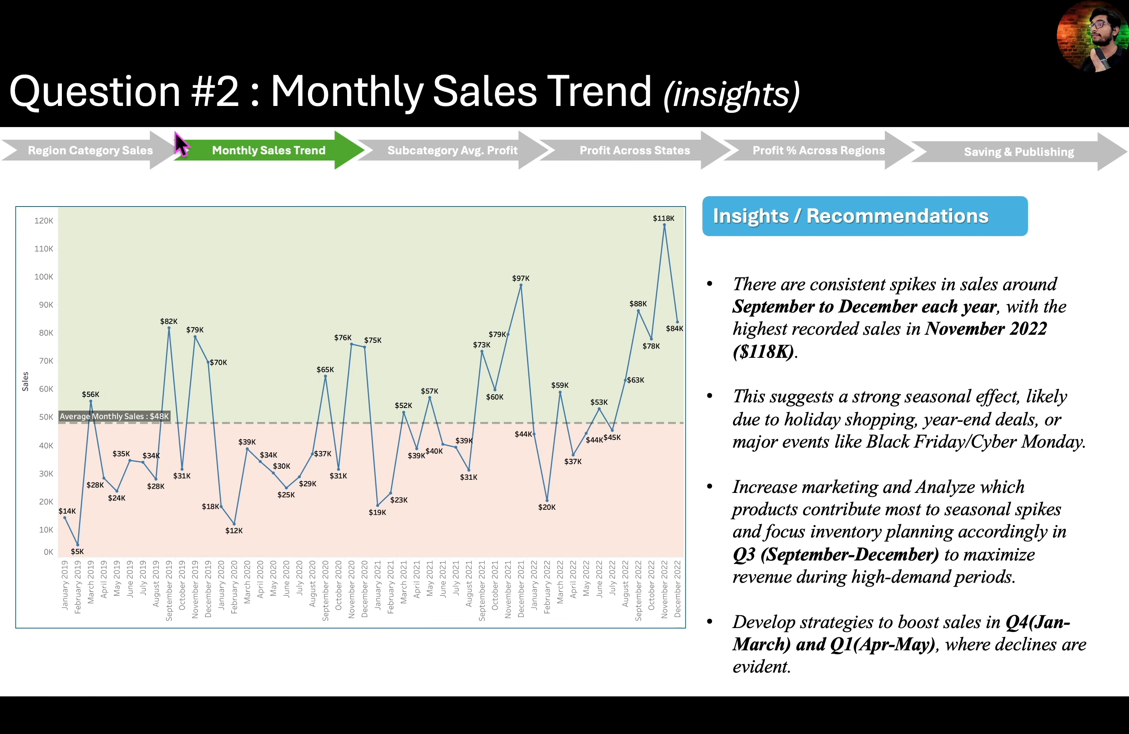
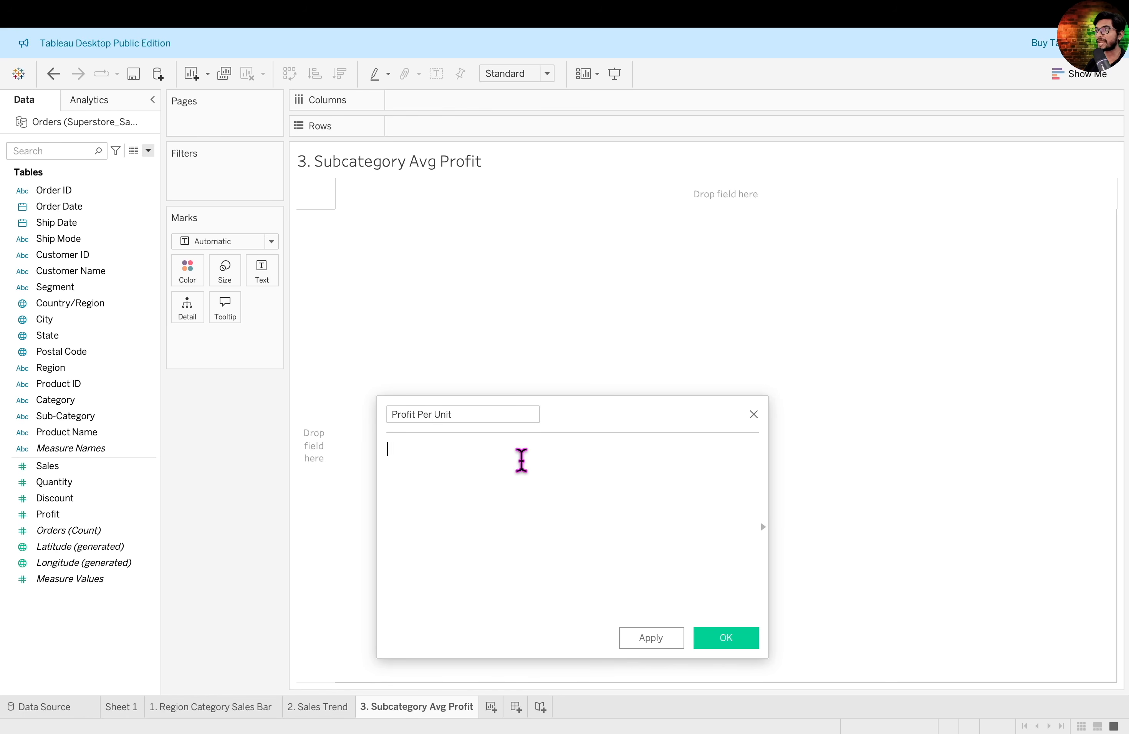
type("[Profit]")
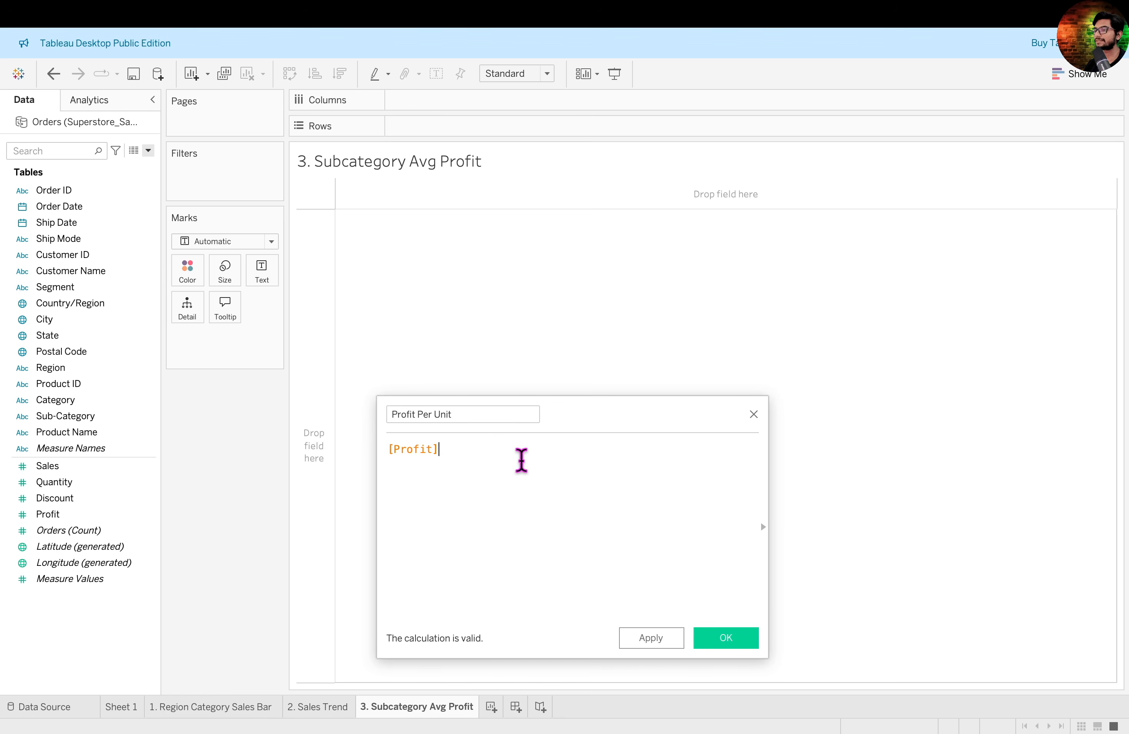
type("/")
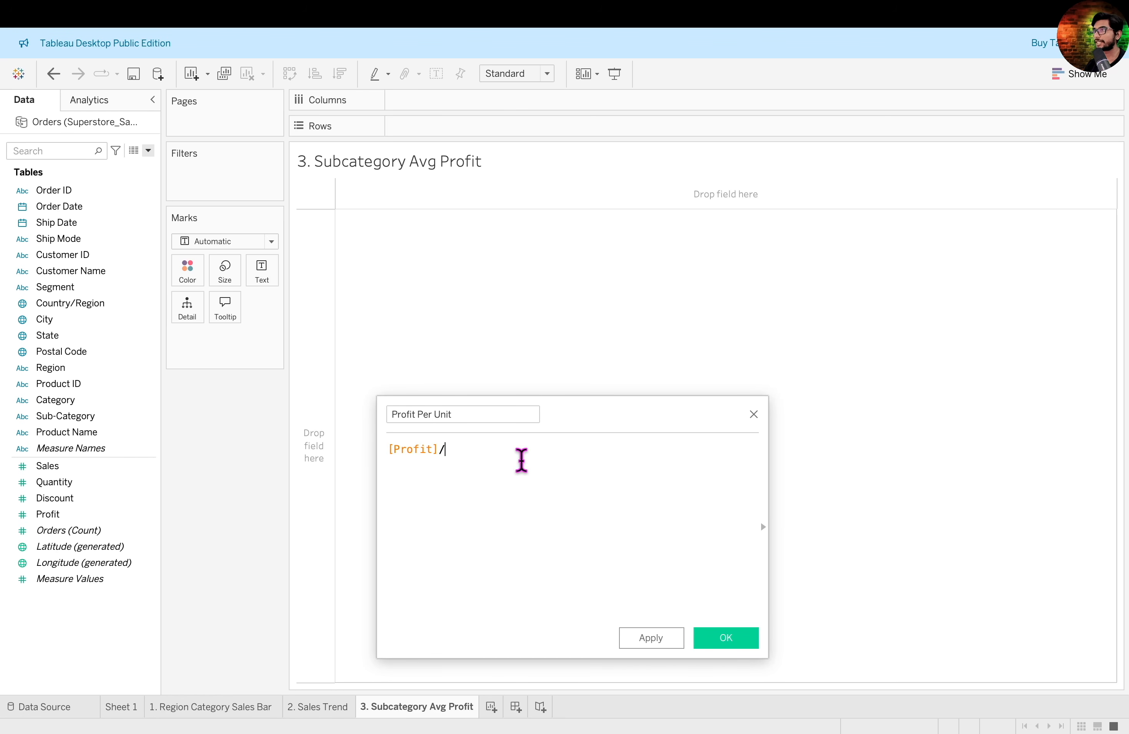
type("[Quantity]")
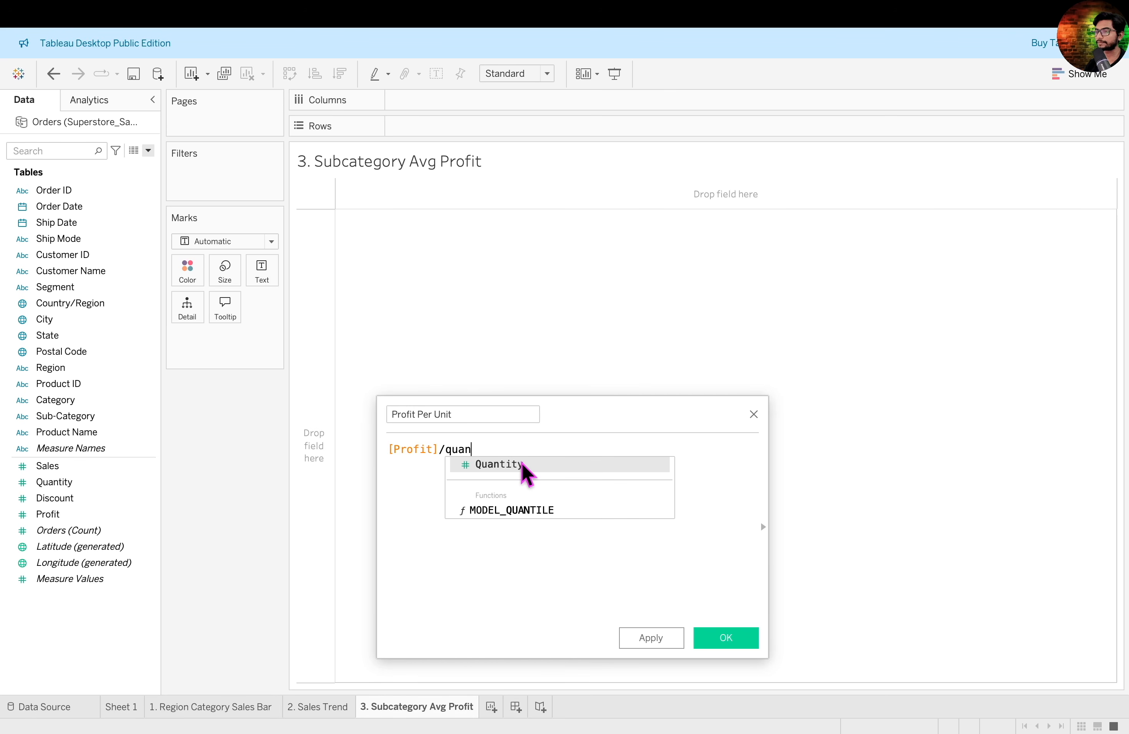
key("super+a")
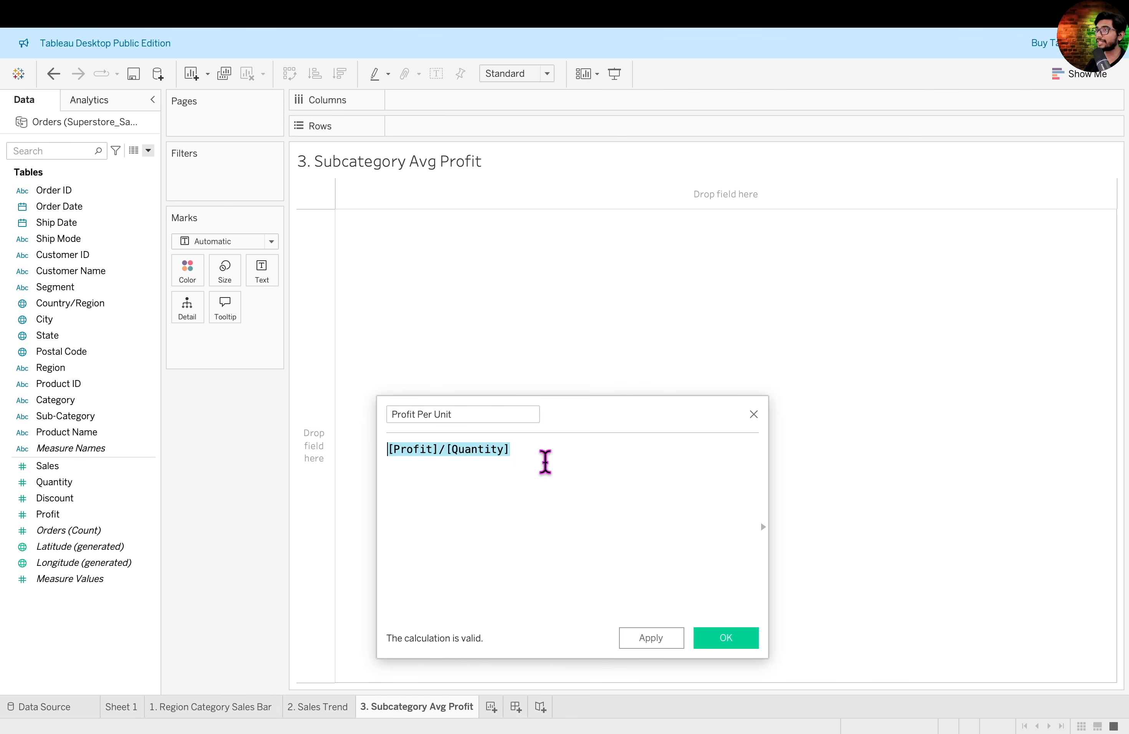
key("BackSpace")
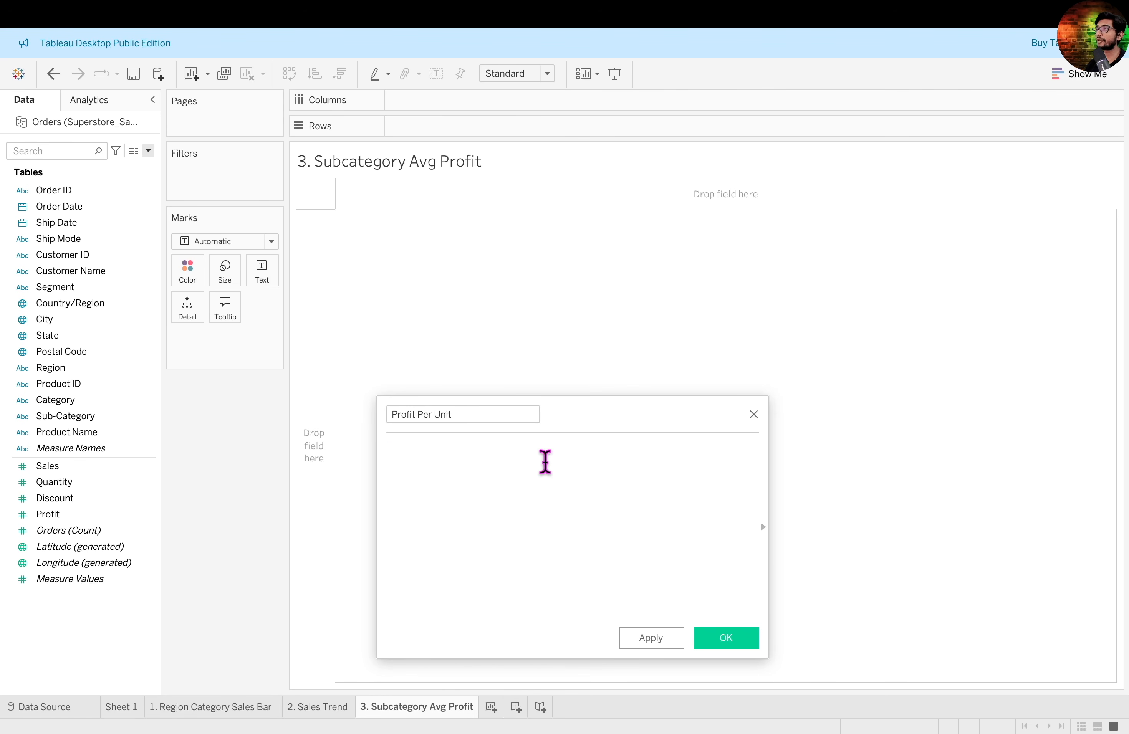
- Define the Profit Per Unit calculated field as [Profit]/[Quantity] and save it
left_click_drag(48, 514, 456, 460)
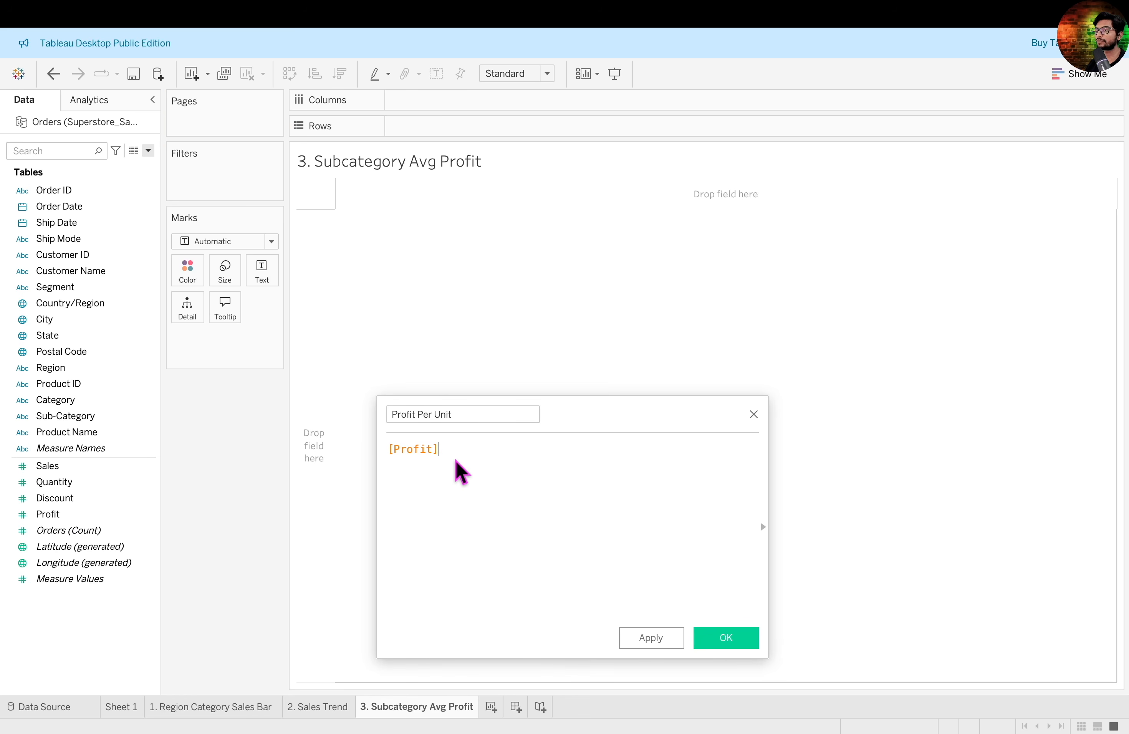
type("/")
left_click_drag(57, 483, 510, 457)
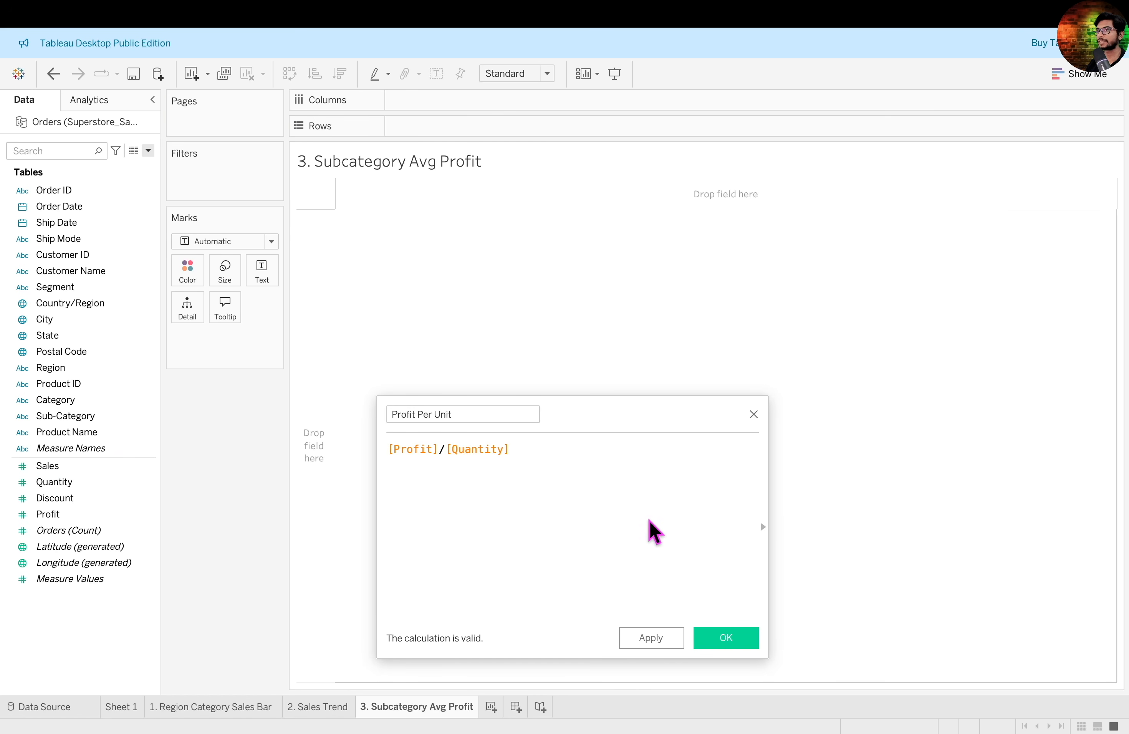
left_click(735, 646)
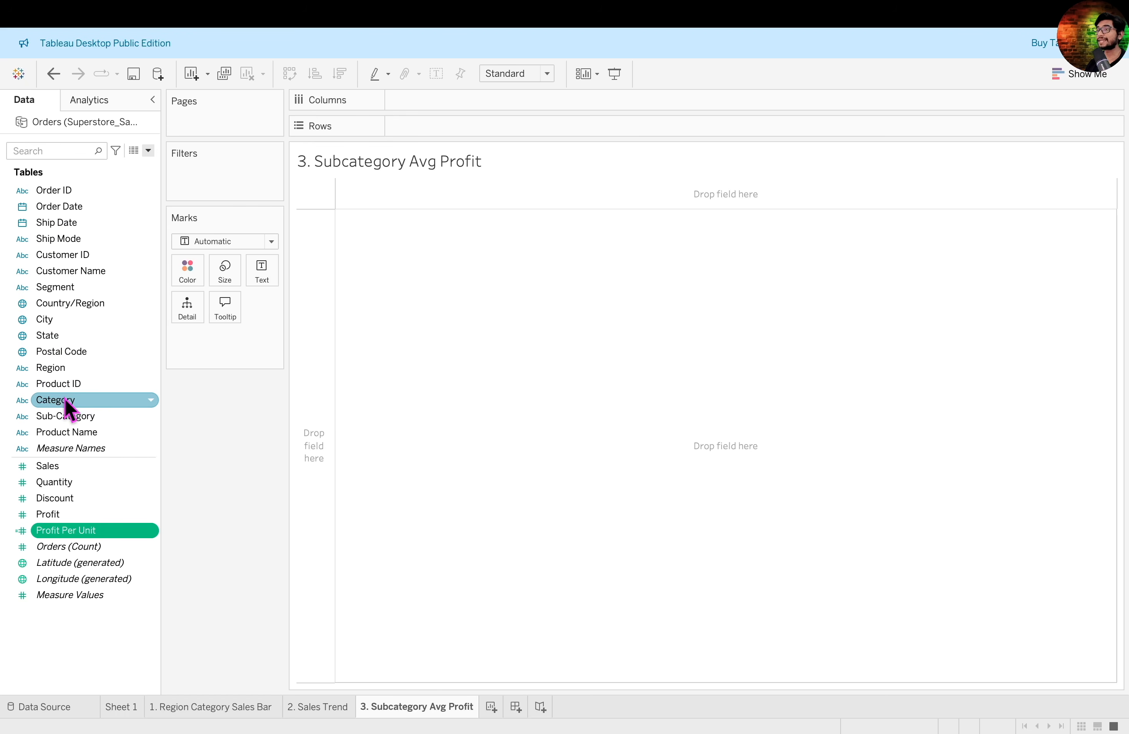
- Build a bar chart with Category and Sub-Category as columns and Profit Per Unit as rows
left_click_drag(67, 407, 485, 107)
left_click_drag(88, 420, 652, 105)
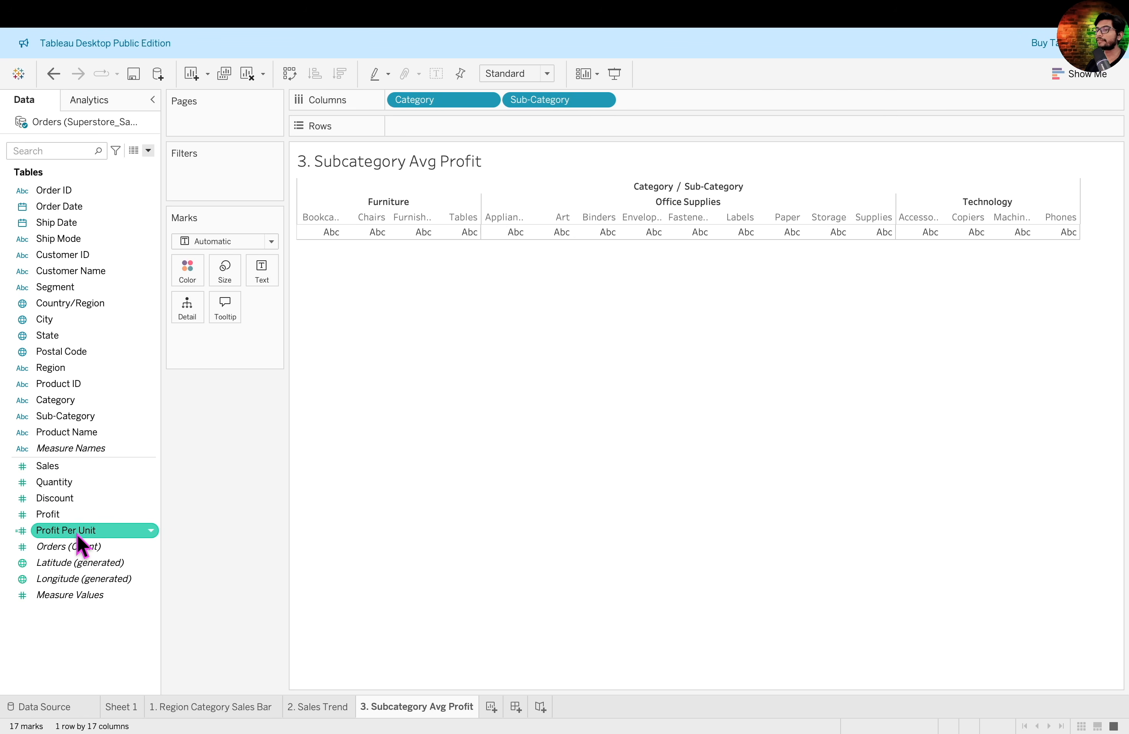
left_click_drag(84, 534, 497, 133)
- Change the charted Profit Per Unit aggregation to Average and inspect the Copiers bar
left_click(488, 127)
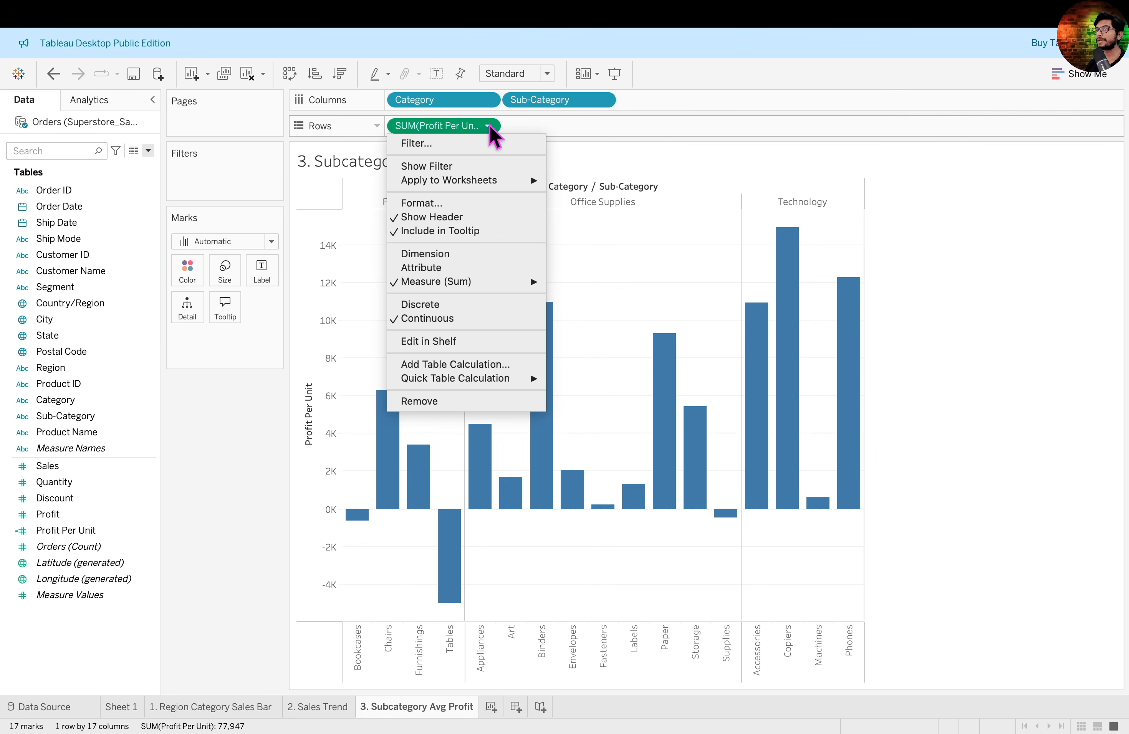
mouse_move(504, 282)
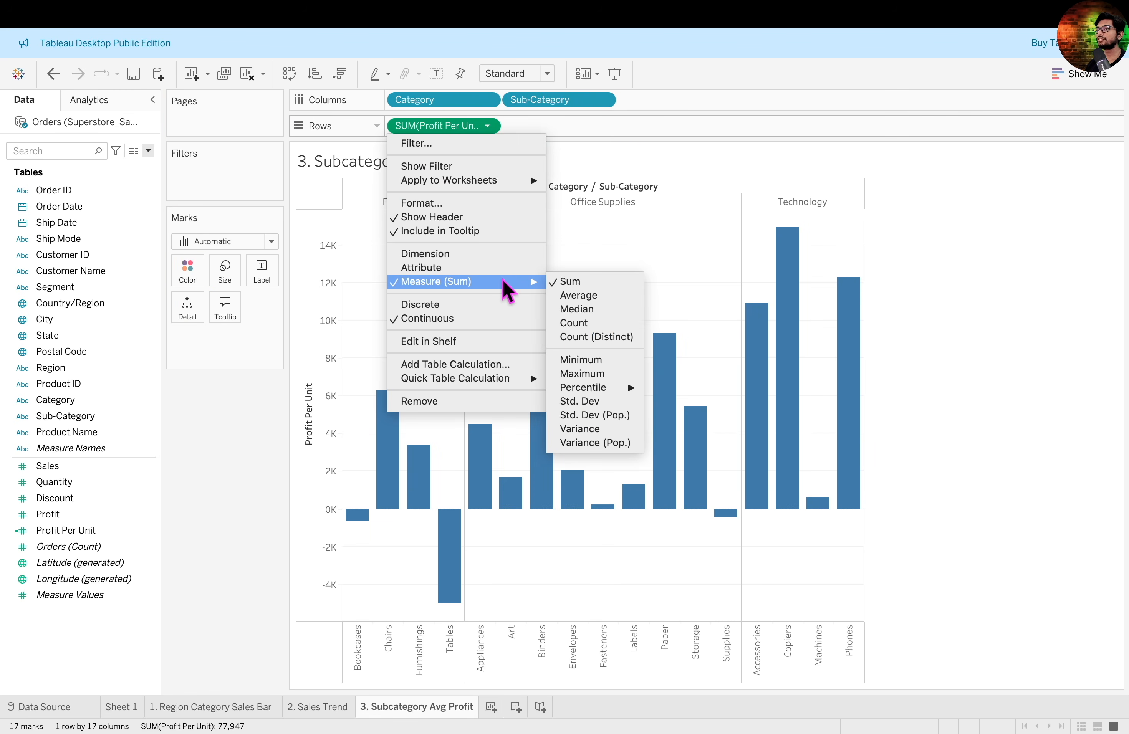
left_click(602, 296)
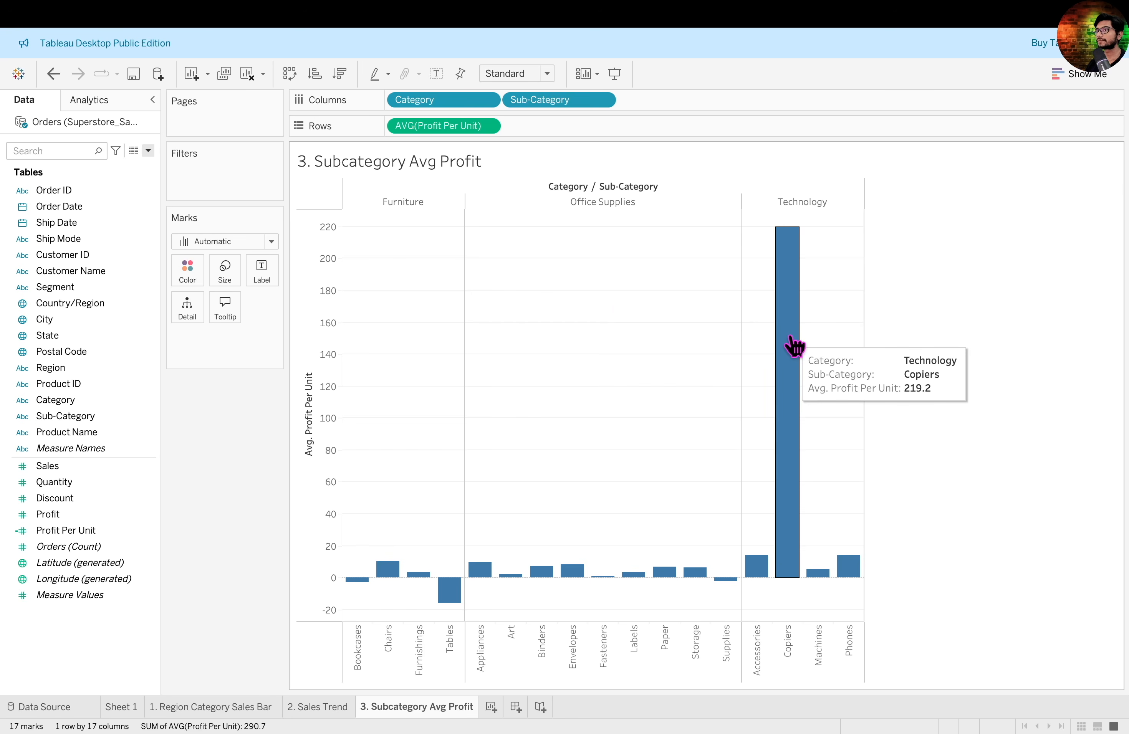
left_click(785, 353)
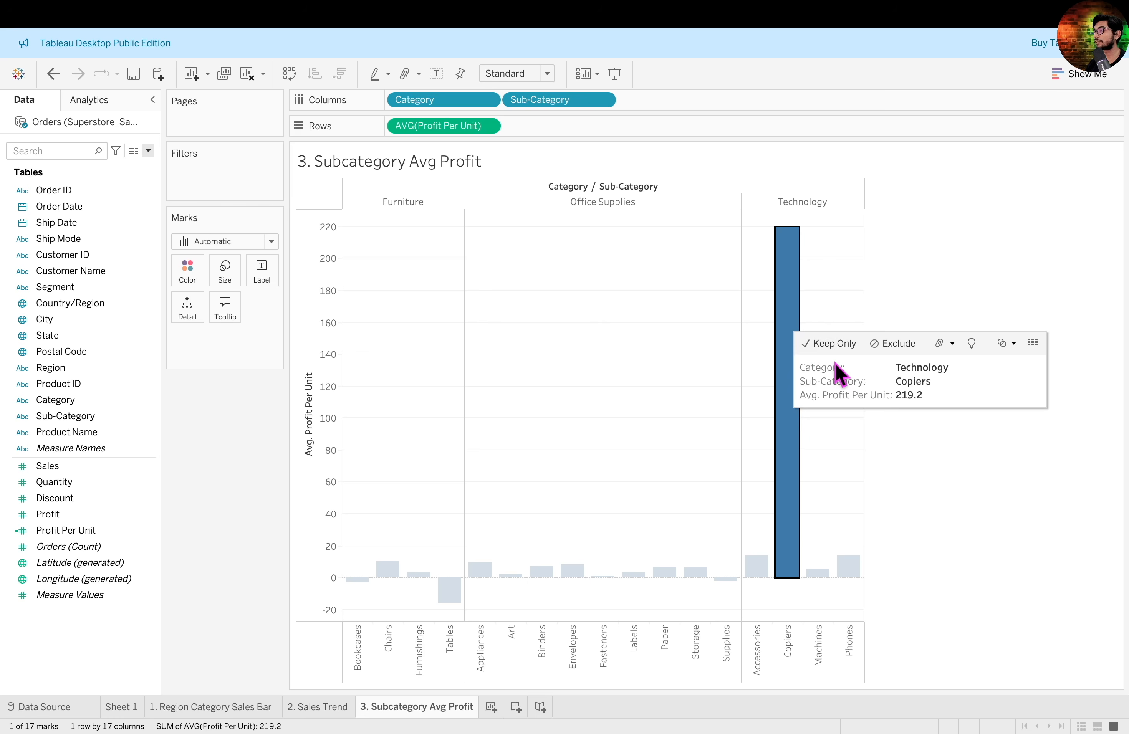
left_click(934, 291)
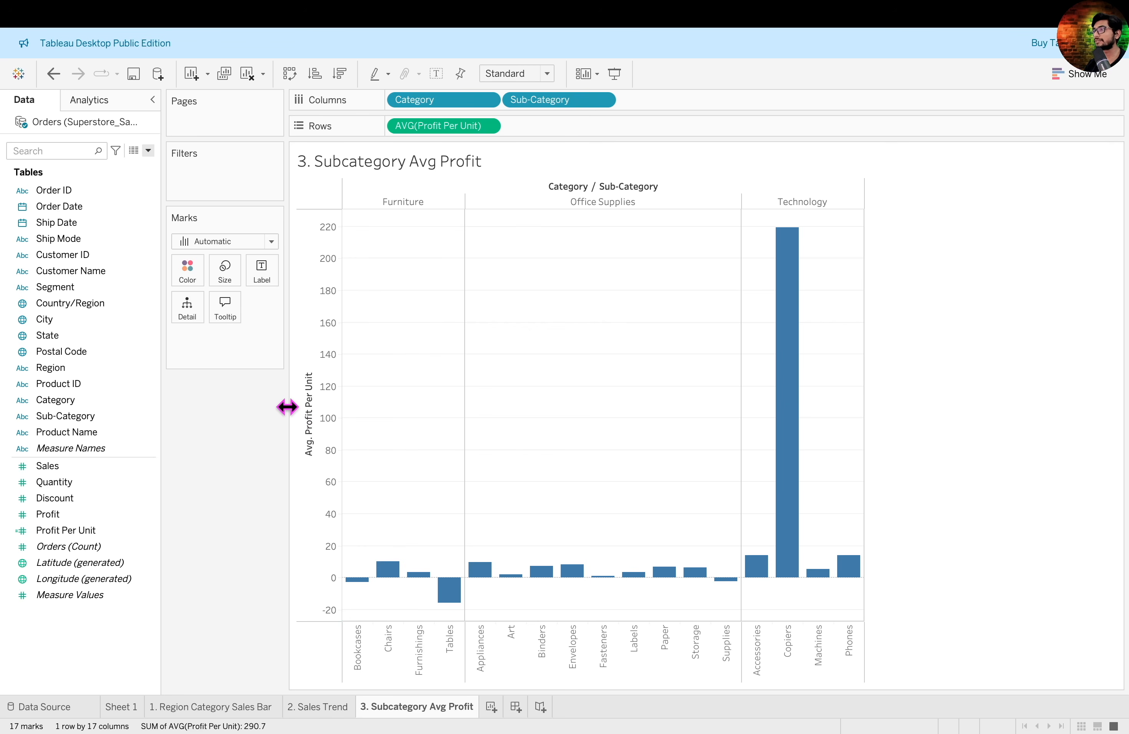
- Color the bars by Profit Per Unit, aggregated as an average
left_click(67, 531)
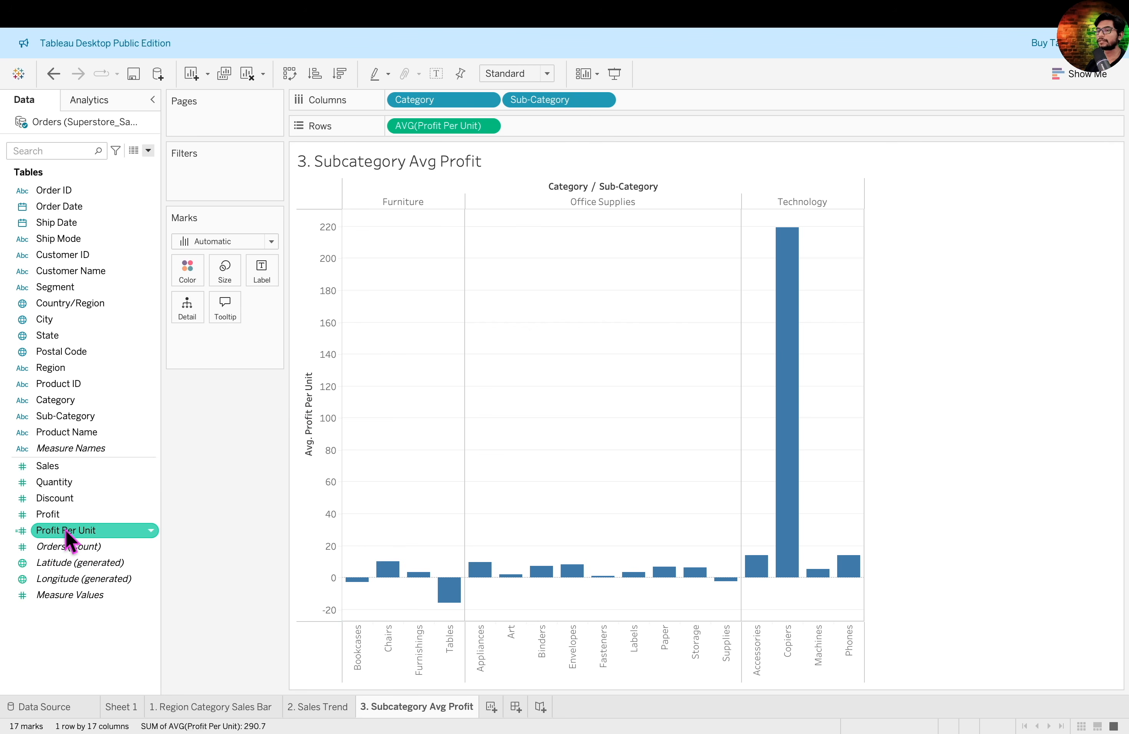
left_click_drag(67, 534, 187, 262)
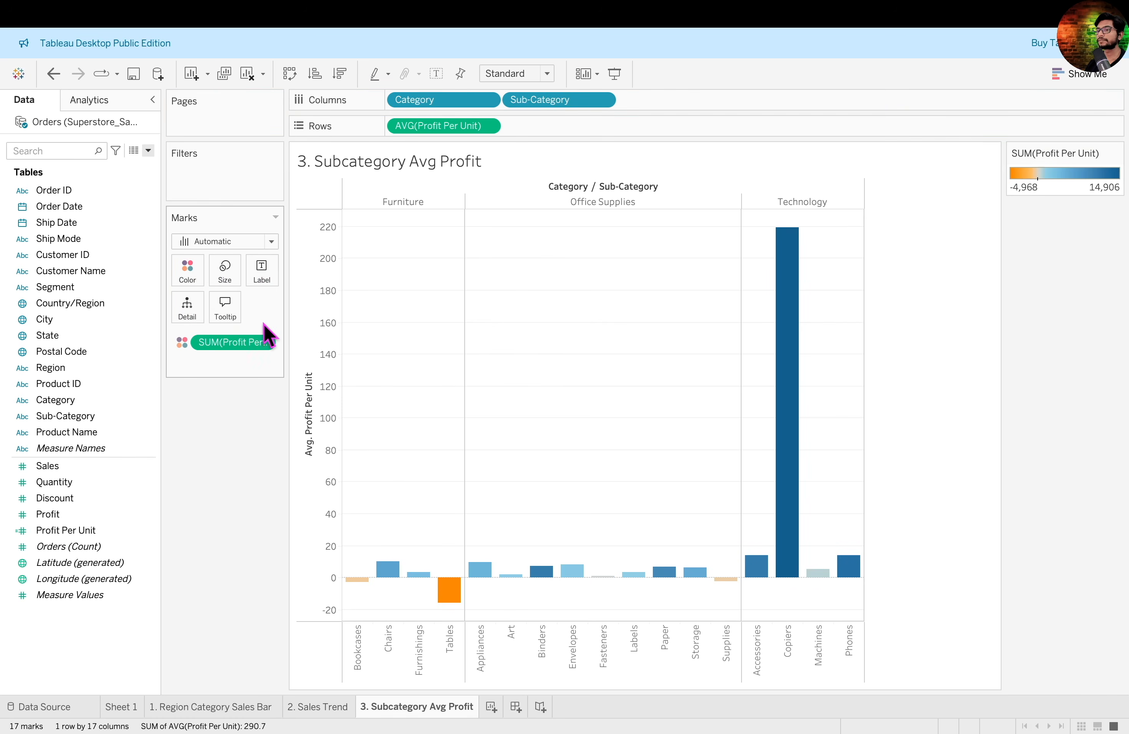
left_click(263, 342)
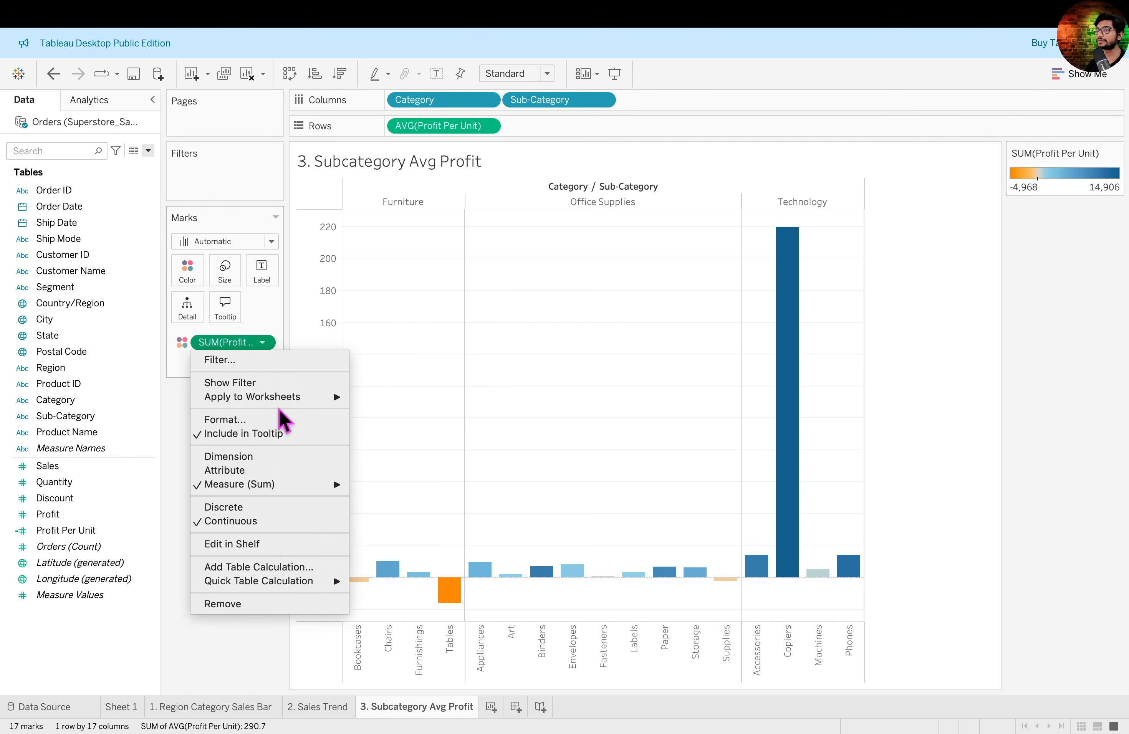
mouse_move(302, 484)
left_click(384, 499)
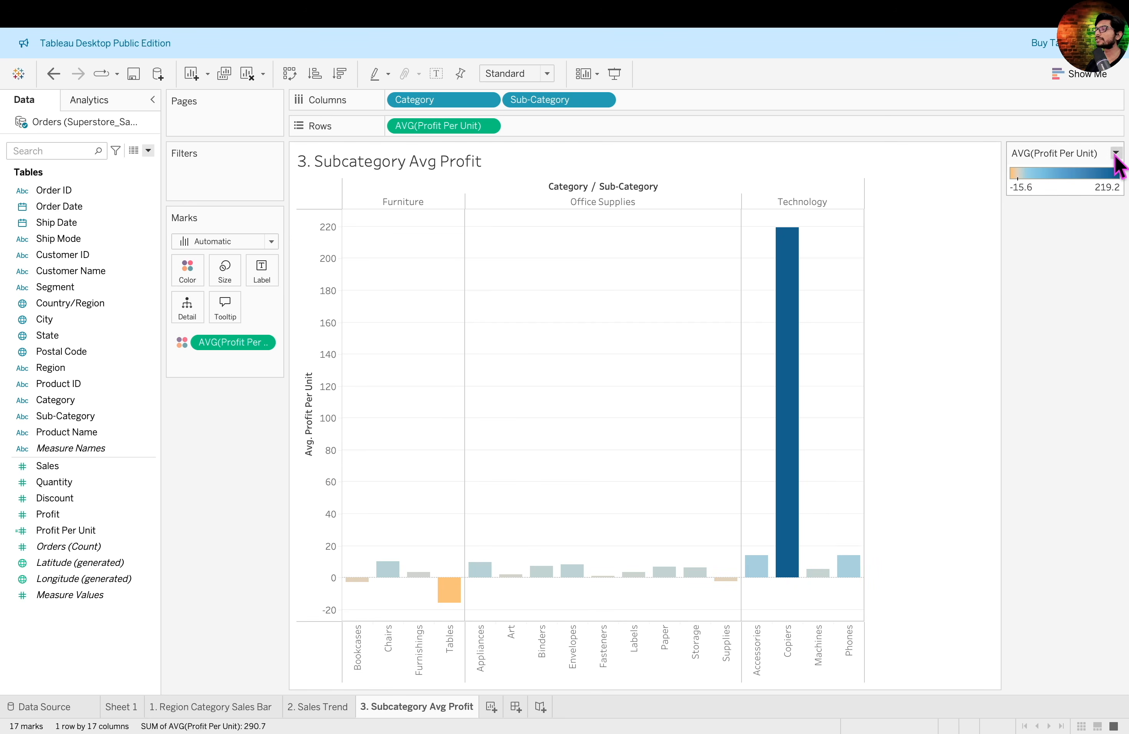
- Apply the Red-Green Diverging palette to the average Profit Per Unit colors
left_click(1116, 152)
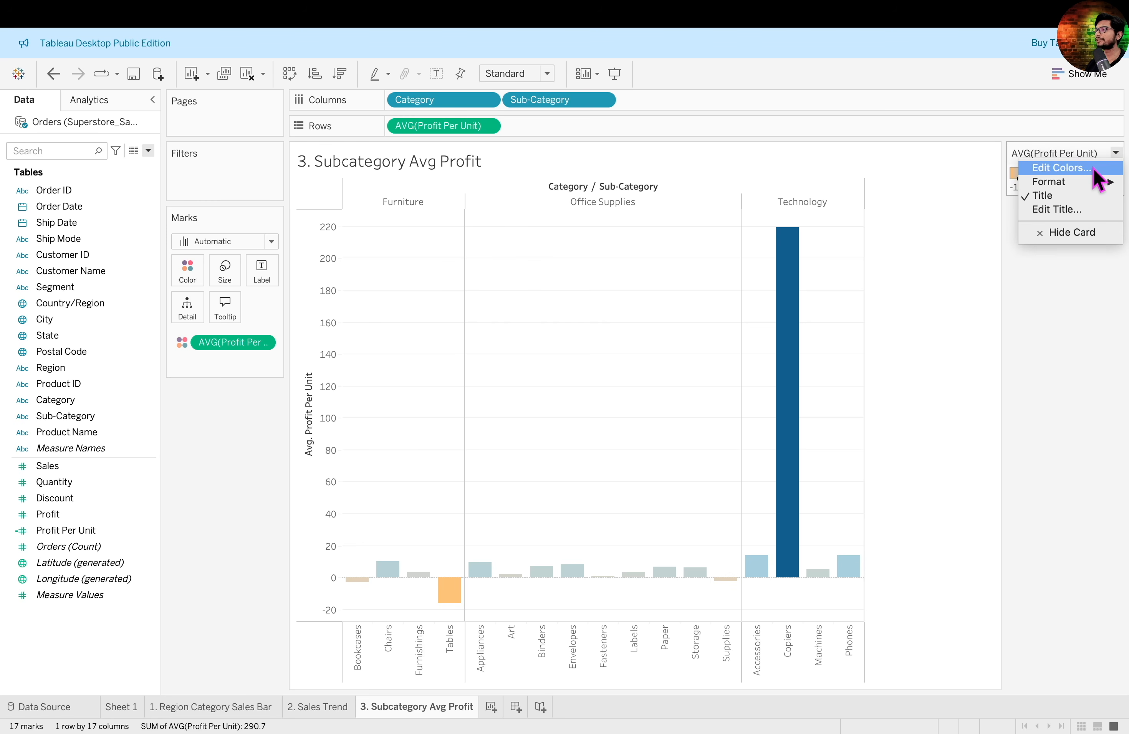
left_click(1063, 168)
left_click(706, 292)
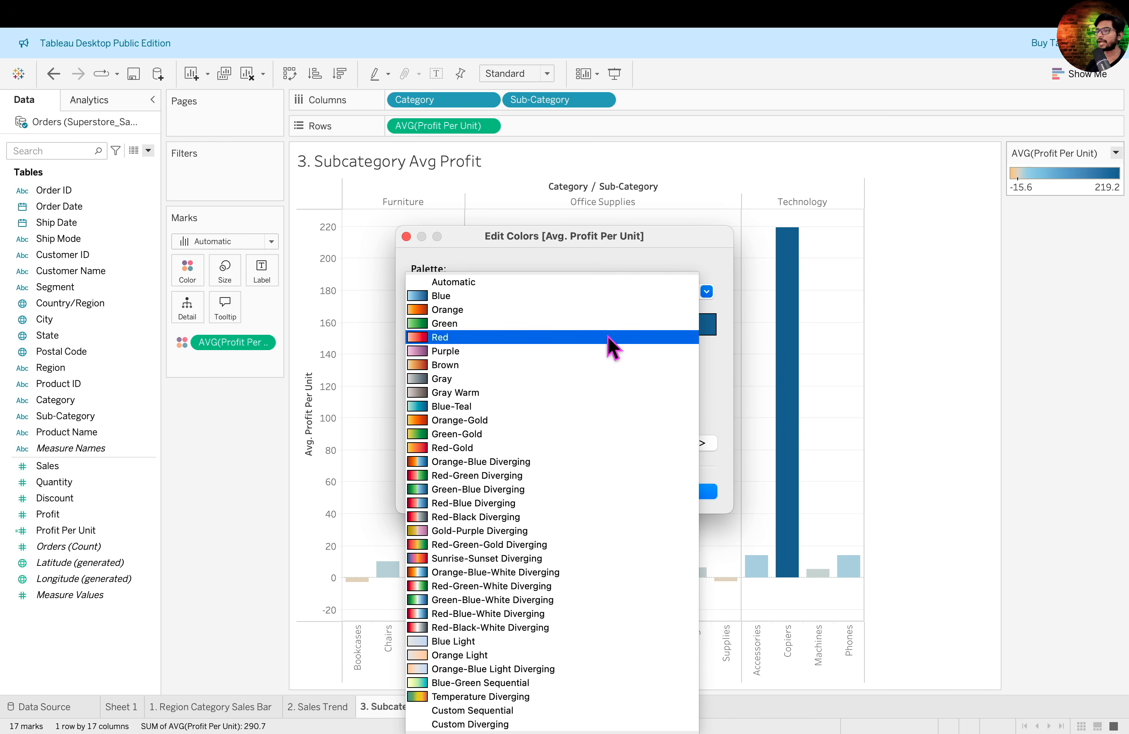
left_click(519, 476)
left_click(591, 292)
left_click(594, 298)
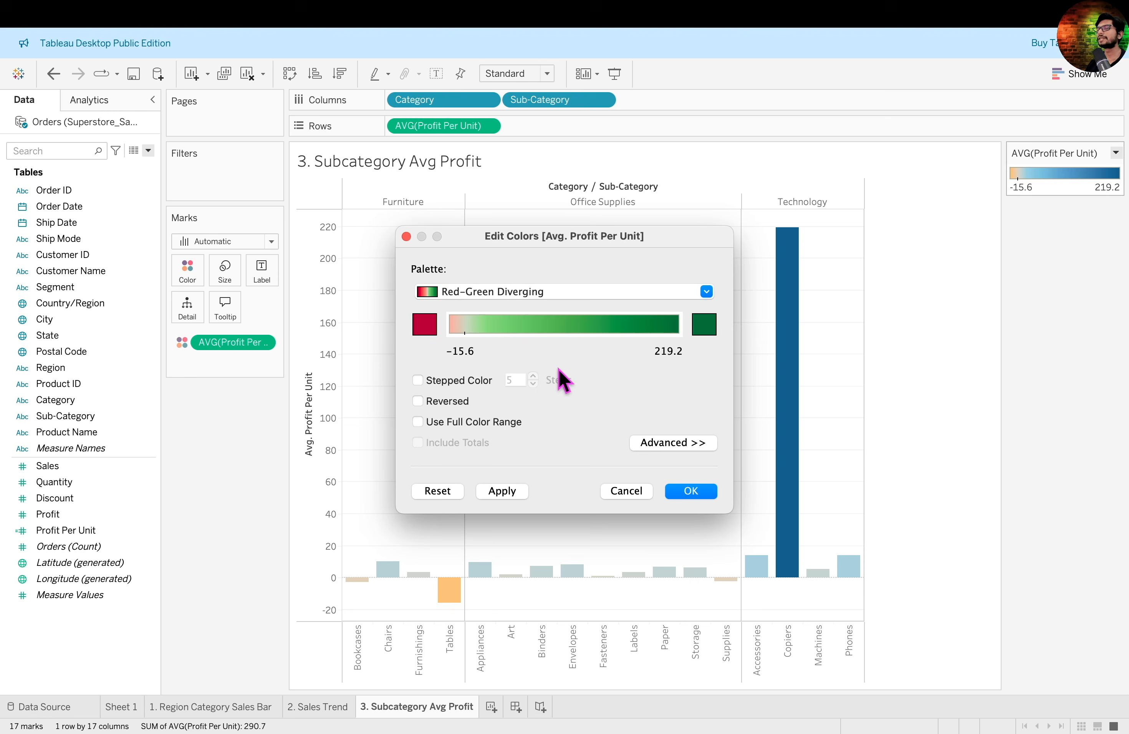
left_click(695, 490)
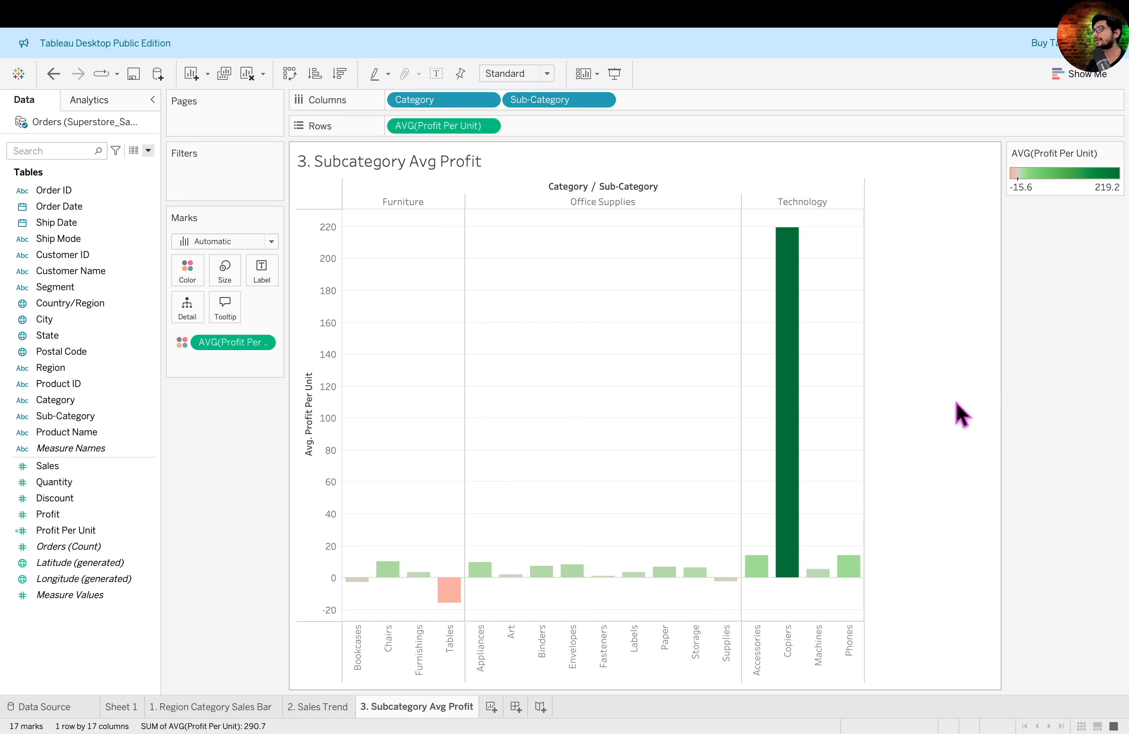
- Label each bar with its Profit Per Unit, aggregated as an average
left_click_drag(63, 531, 263, 275)
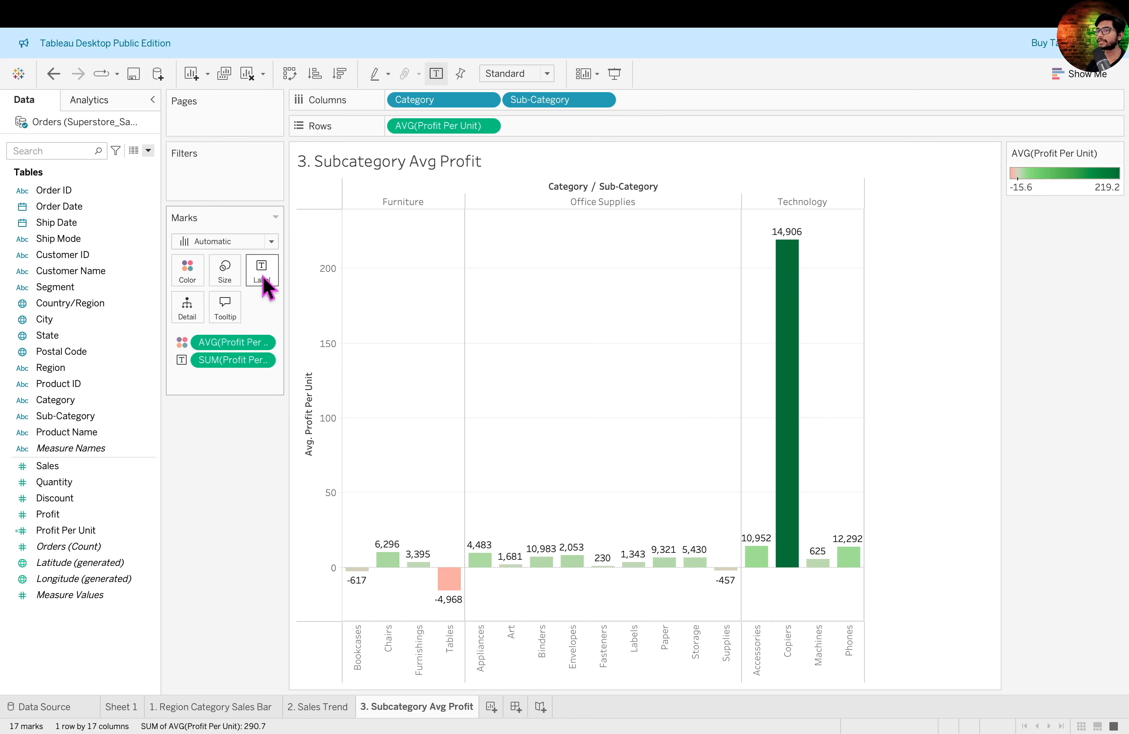
left_click(263, 361)
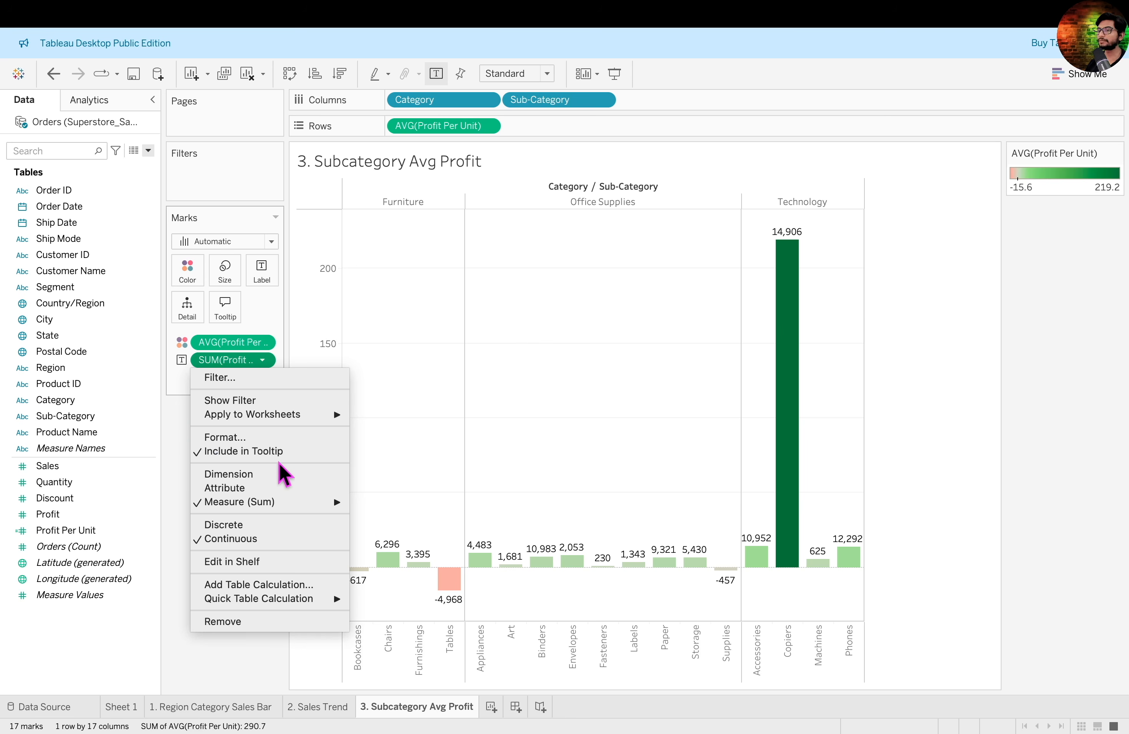
mouse_move(315, 502)
left_click(377, 516)
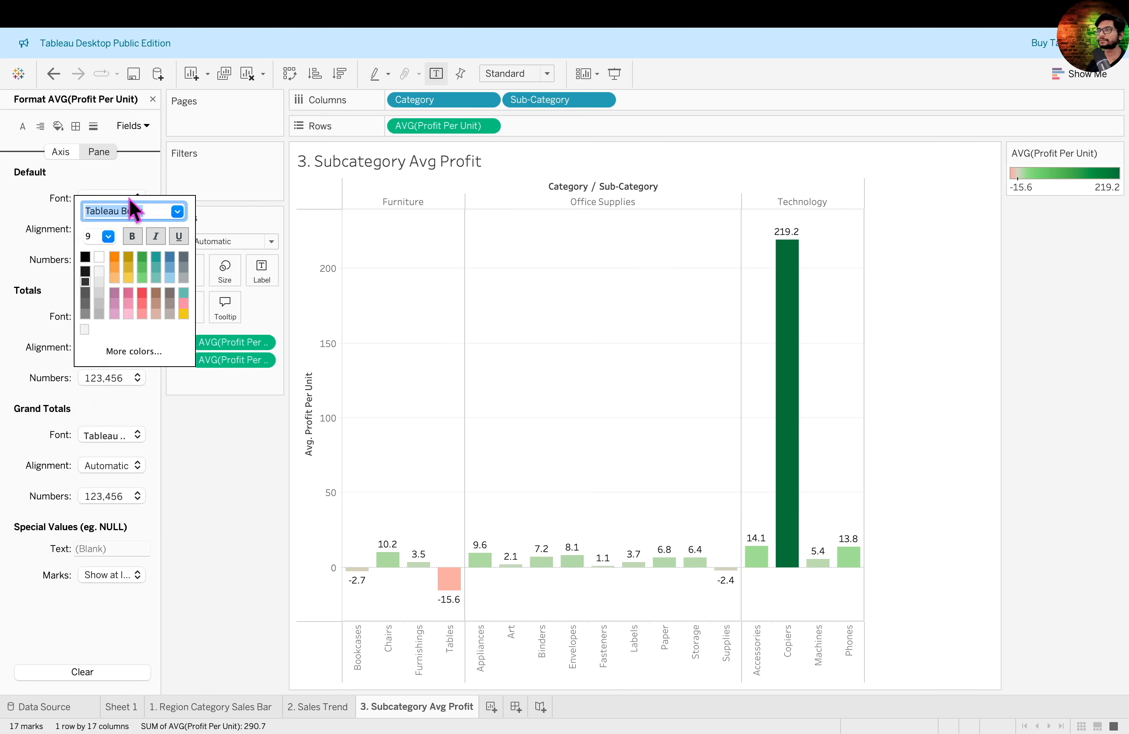
- Make the bar labels bold and format their values as dollar currency with one decimal place
left_click(154, 233)
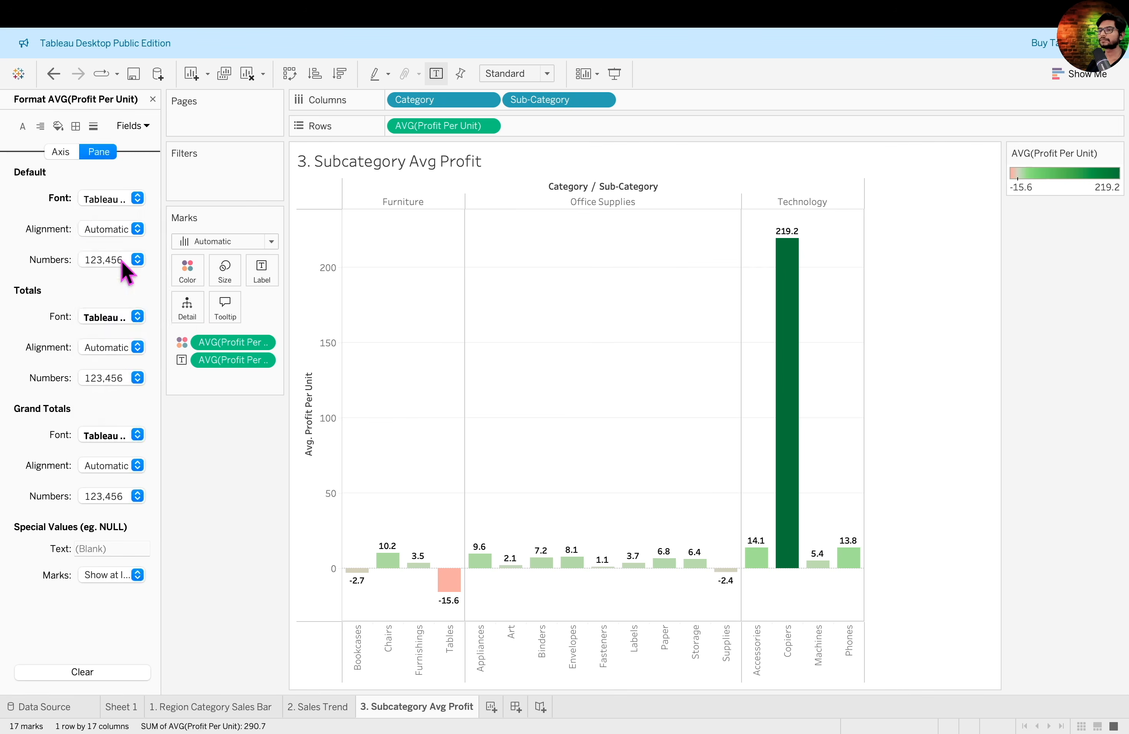
left_click(137, 259)
left_click(116, 254)
left_click(152, 99)
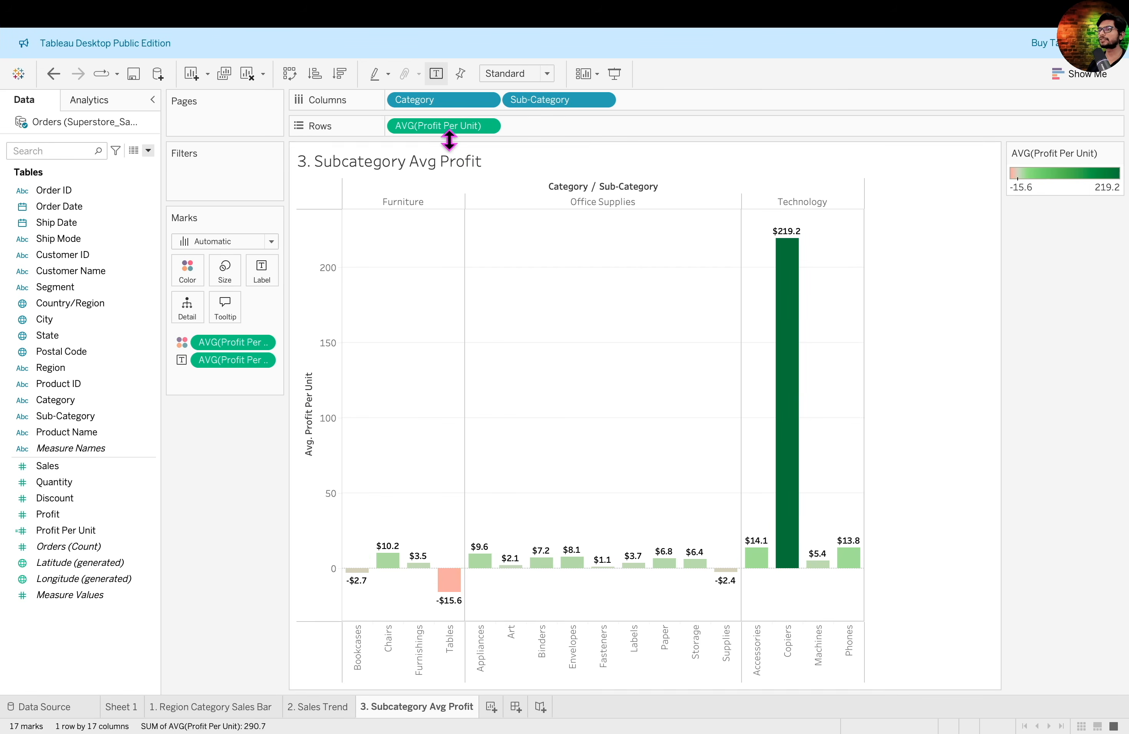
- Change the chart's title to "Subcategory Average Profit Per Product"
double_click(449, 167)
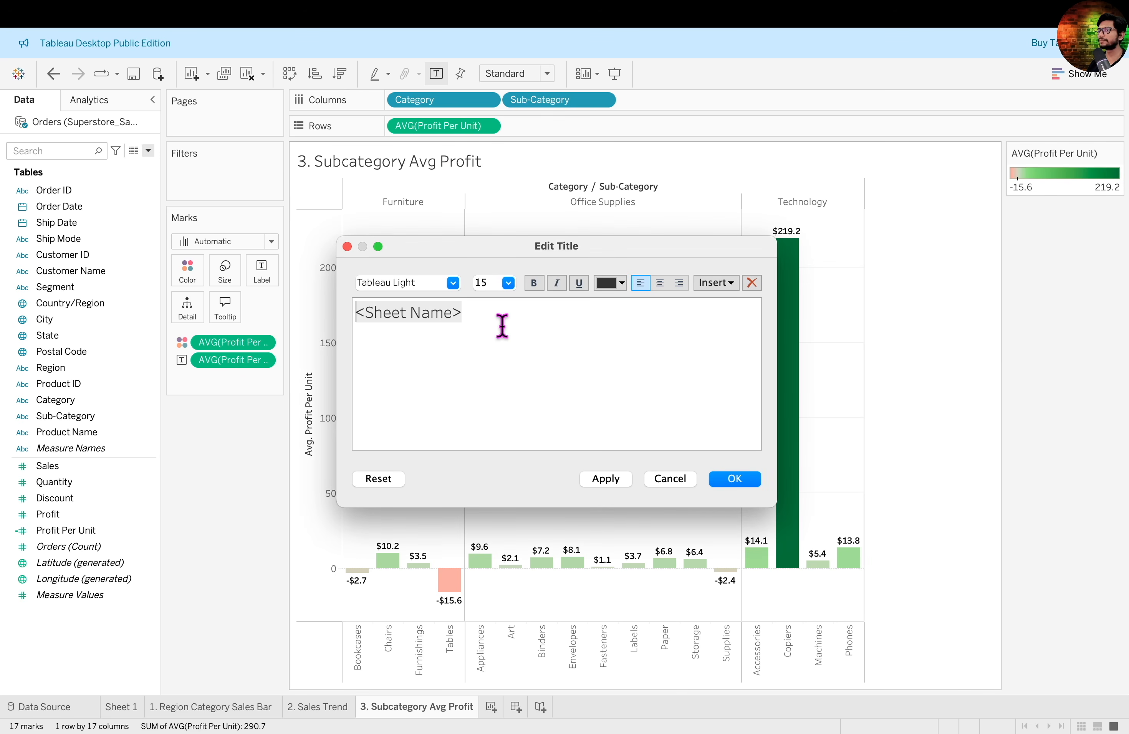
key("super+a")
key("BackSpace")
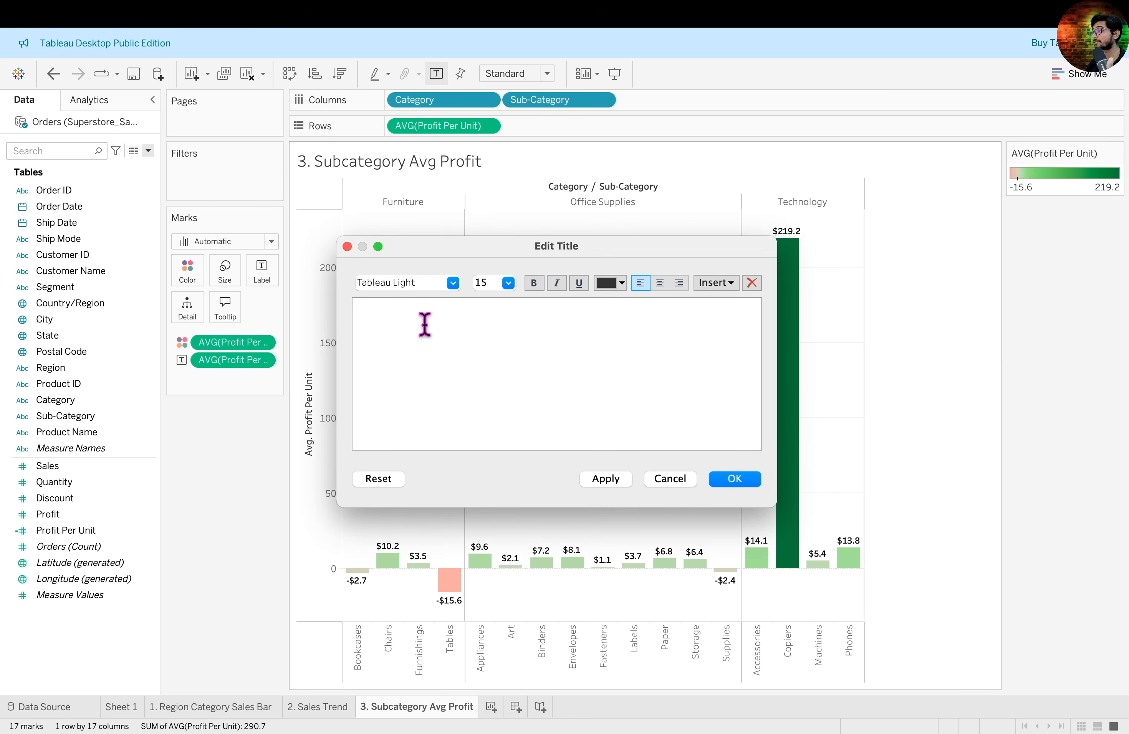
type("Subcategory Average Profit Per Product")
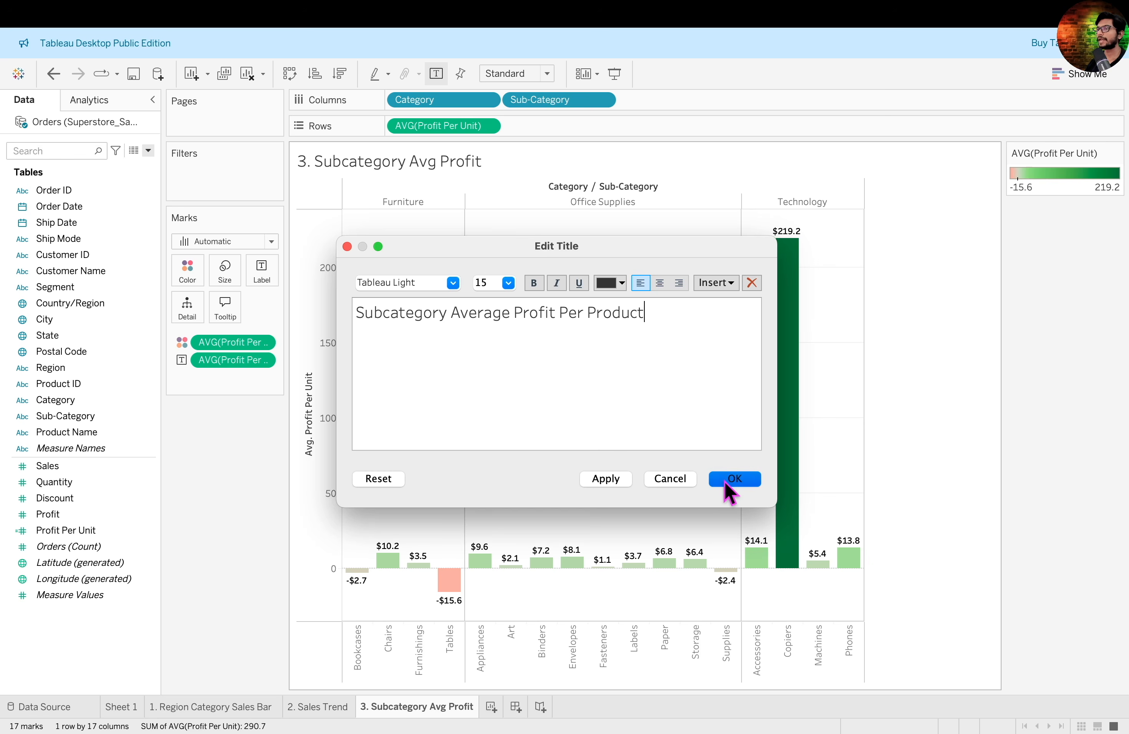
left_click(725, 480)
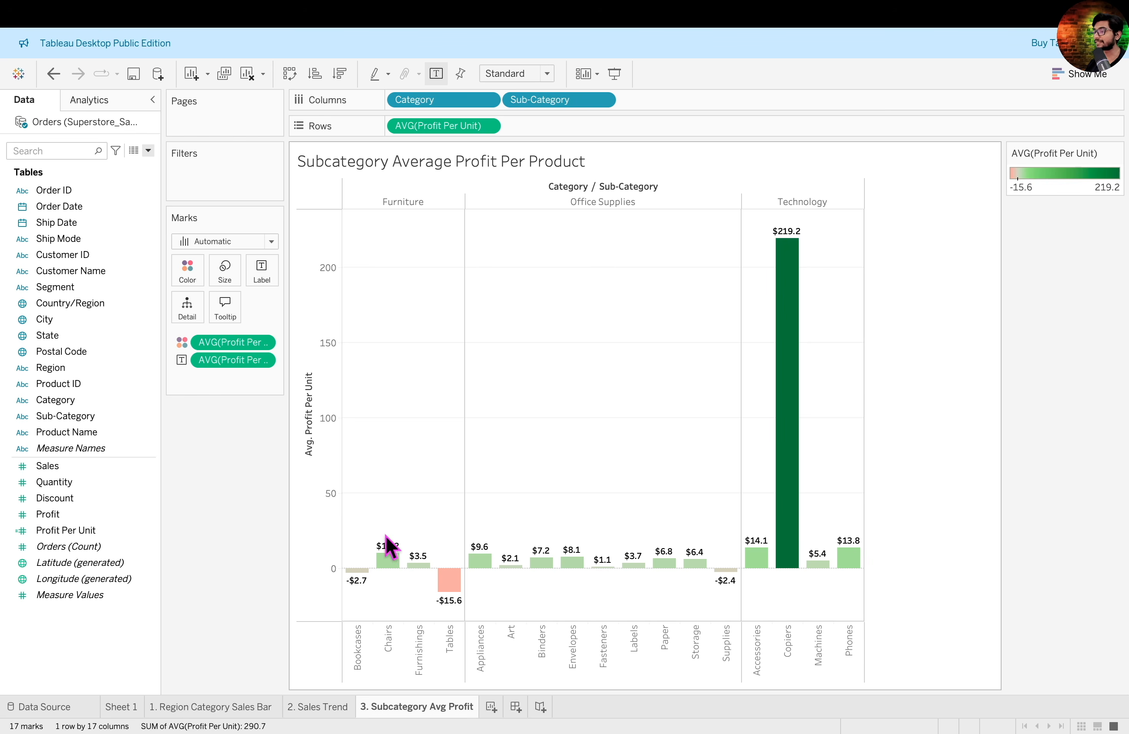
- Outline the top of the Copiers bar in red on the chart
mouse_move(848, 574)
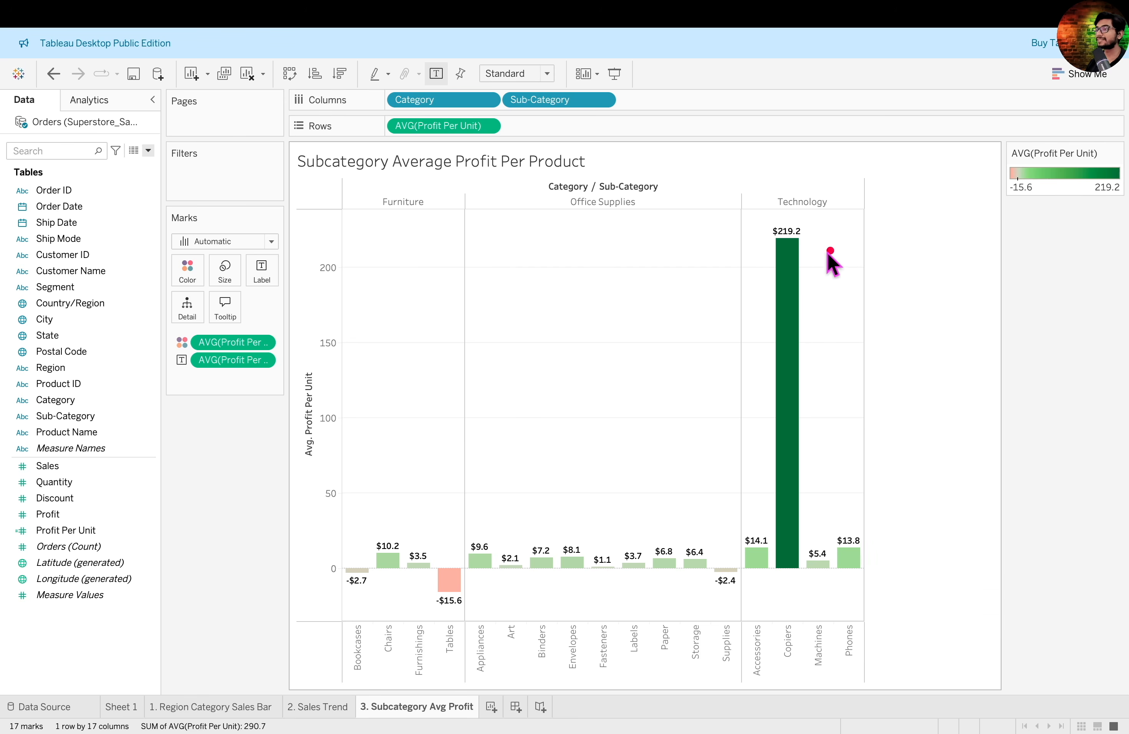
left_click_drag(742, 217, 861, 300)
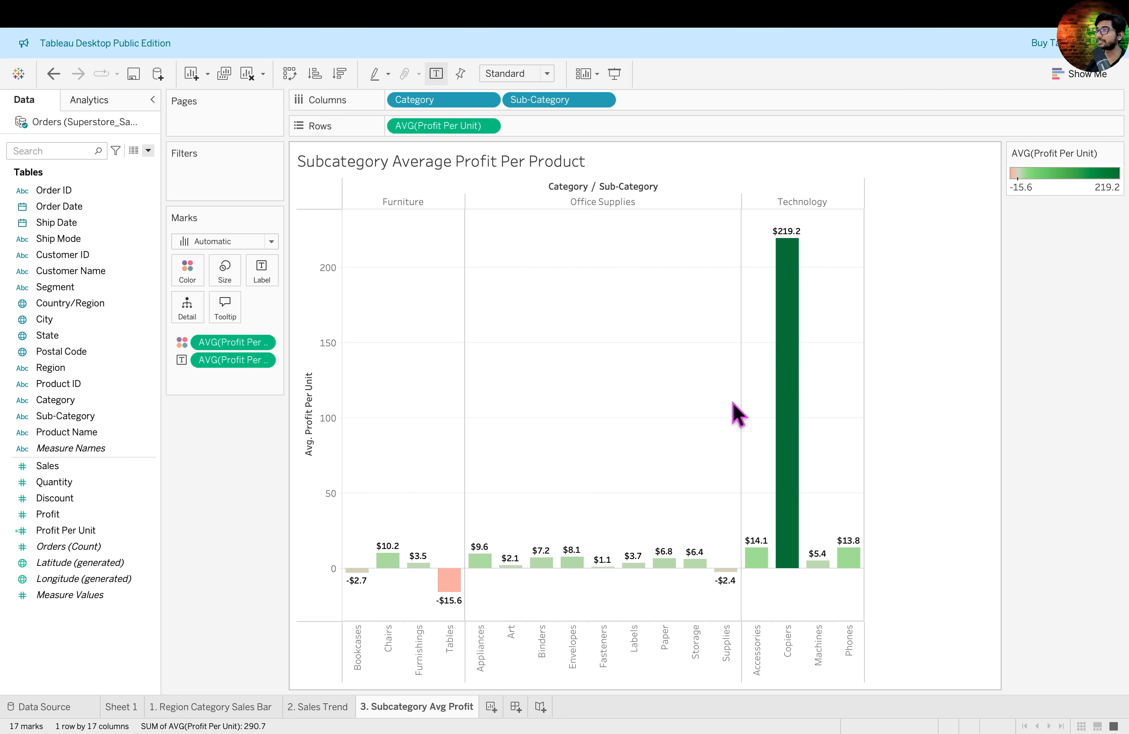
- Exclude the Copiers sub-category from the average profit per unit chart
mouse_move(790, 381)
mouse_move(784, 317)
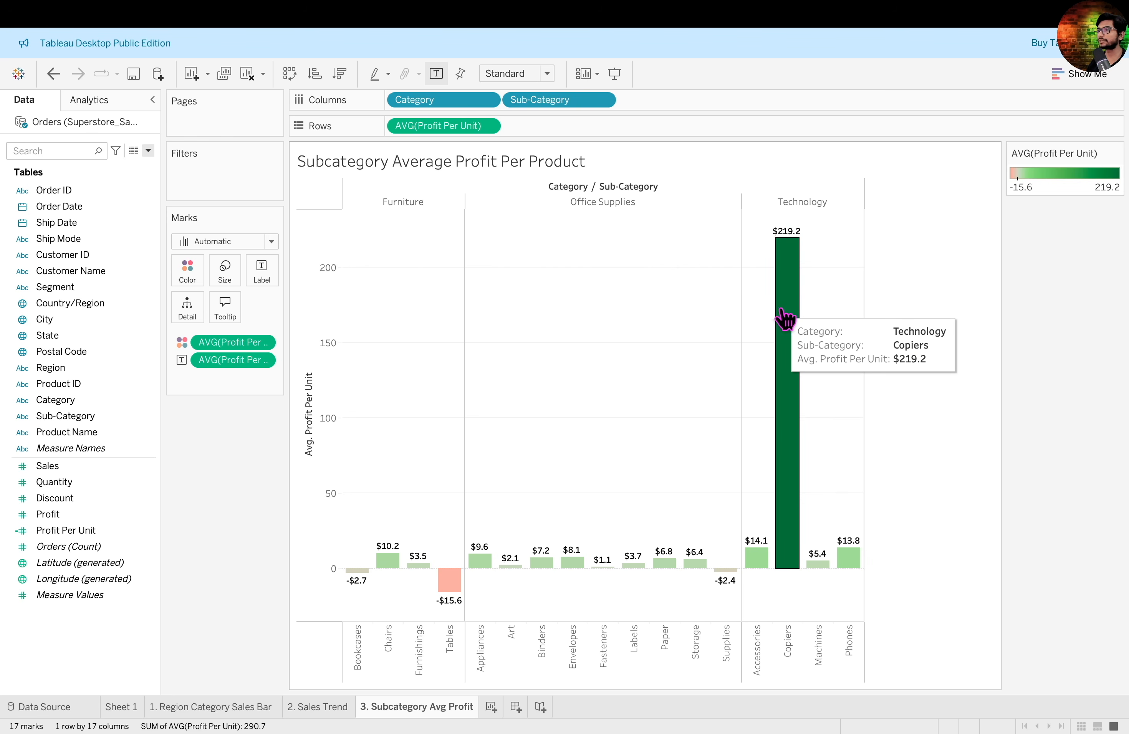
right_click(788, 323)
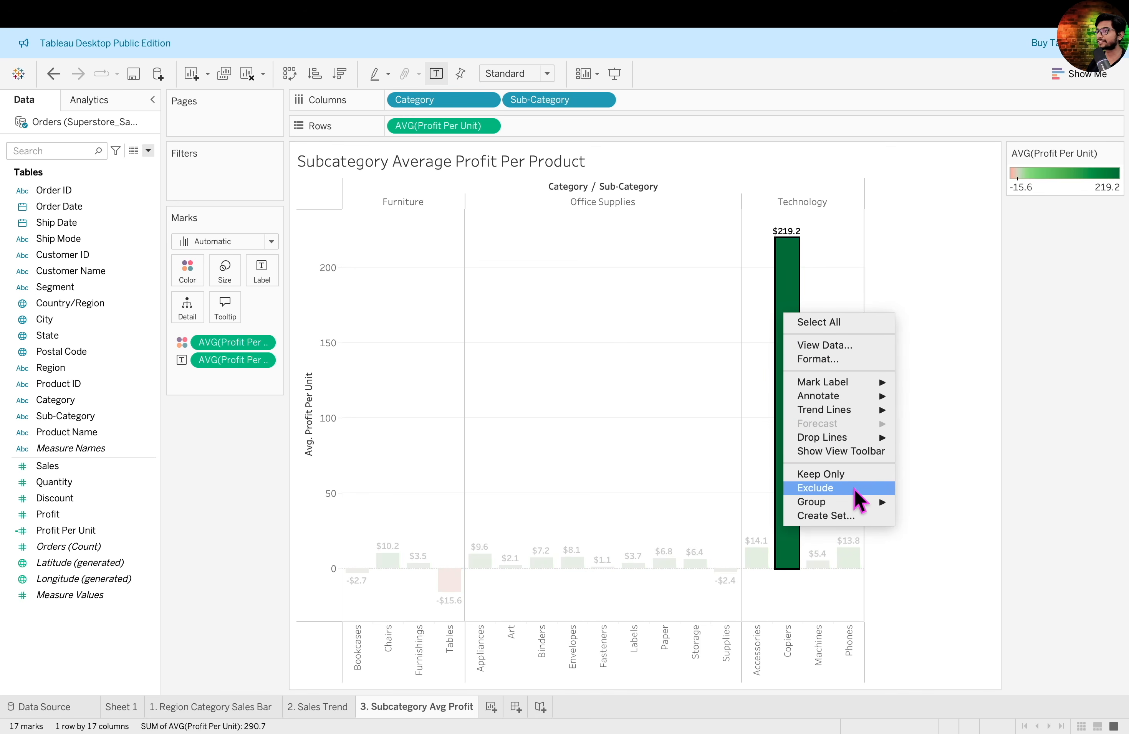
left_click(815, 488)
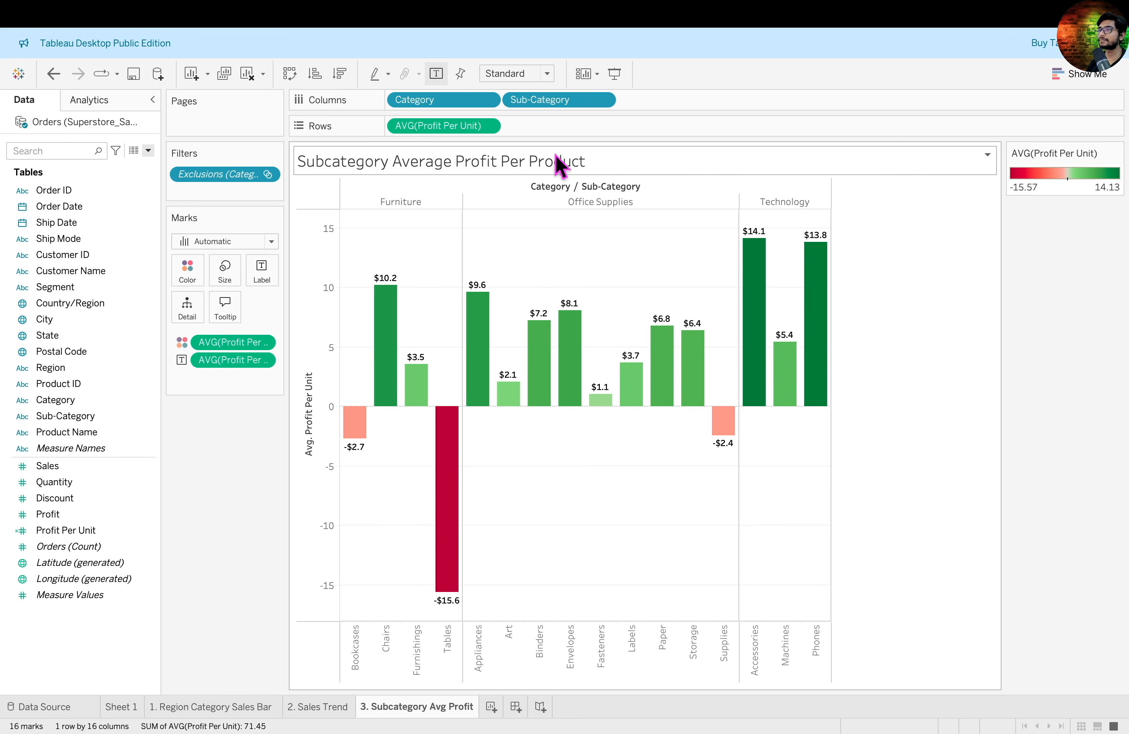
- Add a second line to the chart title reading "[Excluded Copiers under Technology category]"
double_click(538, 163)
left_click(673, 318)
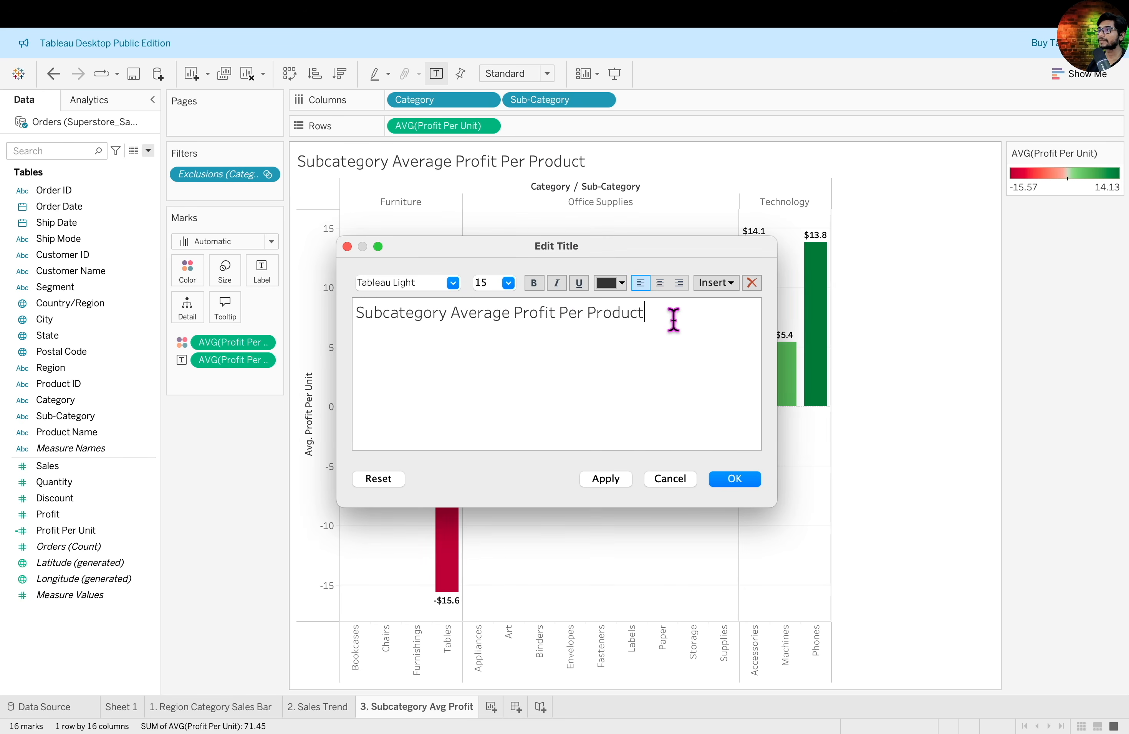
key("Return")
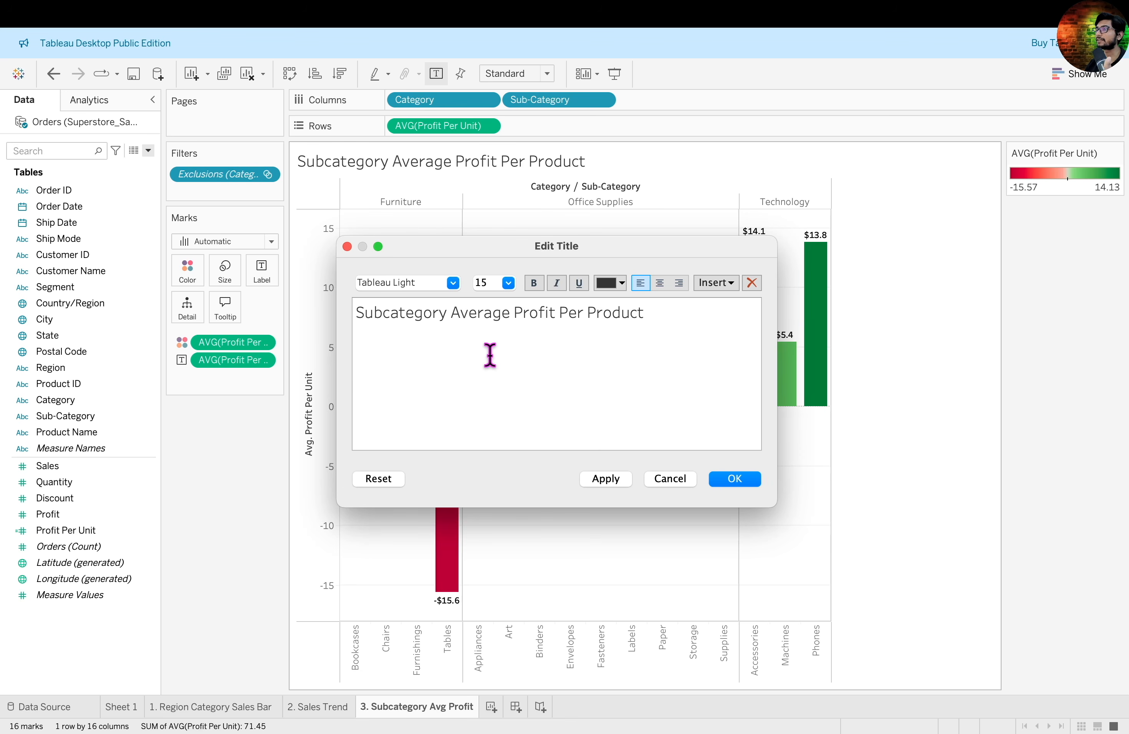
type("[Excluded Copiers under Technology category]")
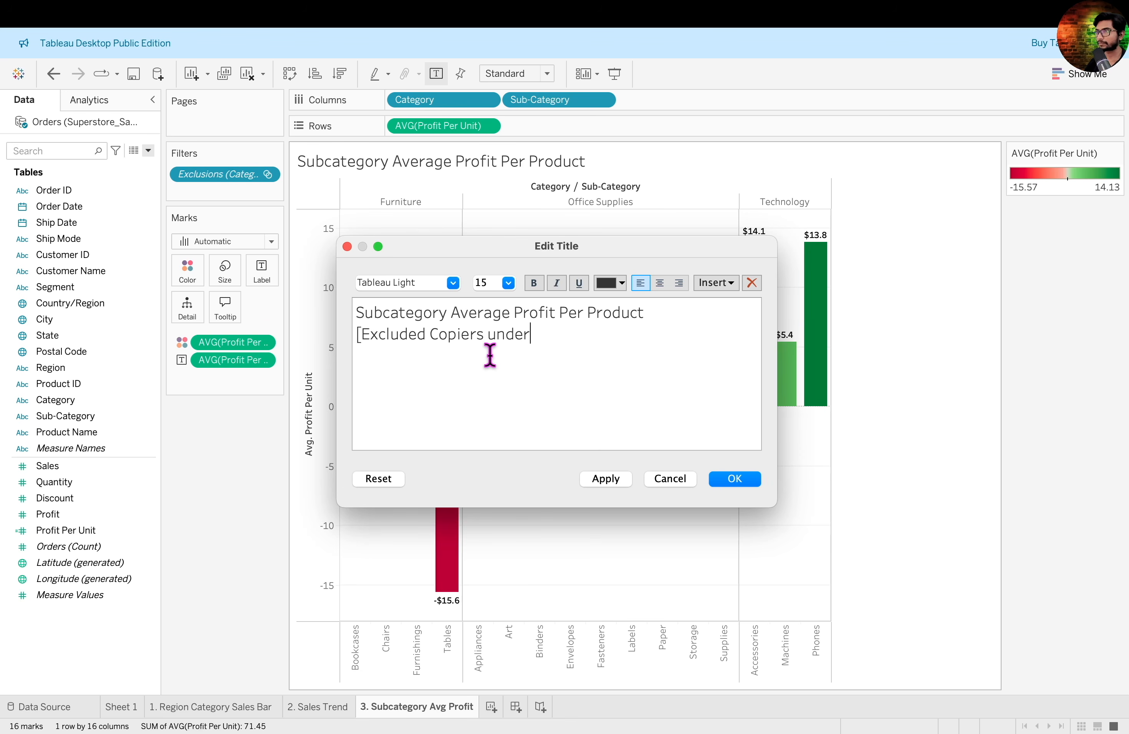
- Format the title's second line as size 10, bold, green text and apply the title
key("super+a")
triple_click(347, 324)
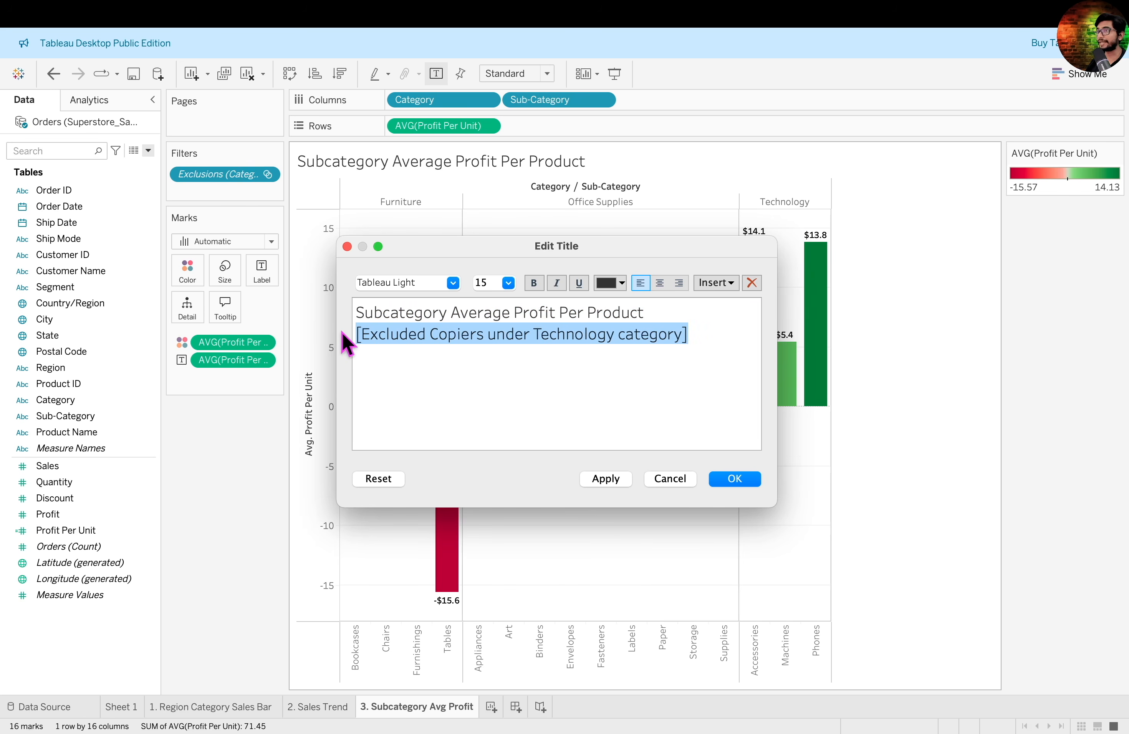
left_click(509, 283)
left_click(482, 406)
left_click(535, 282)
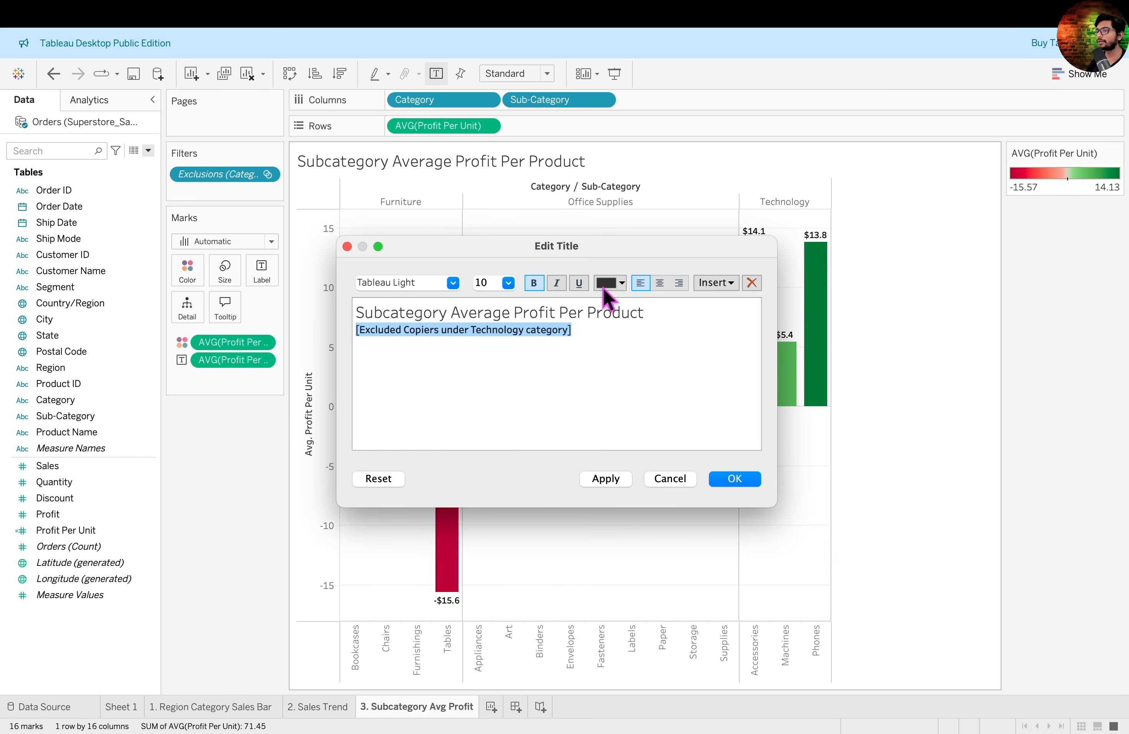
left_click(618, 285)
left_click(677, 293)
left_click(734, 479)
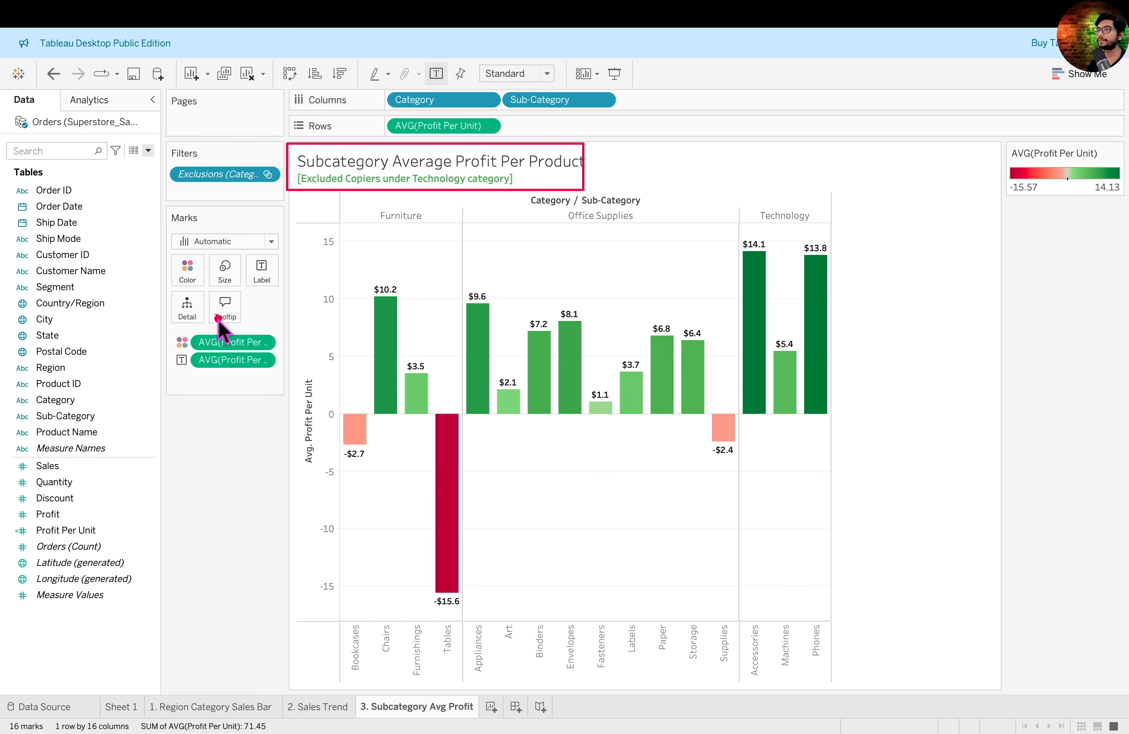
- Review which category and sub-category pairs the Exclusions filter leaves out, and close it without changes
left_click_drag(161, 141, 278, 202)
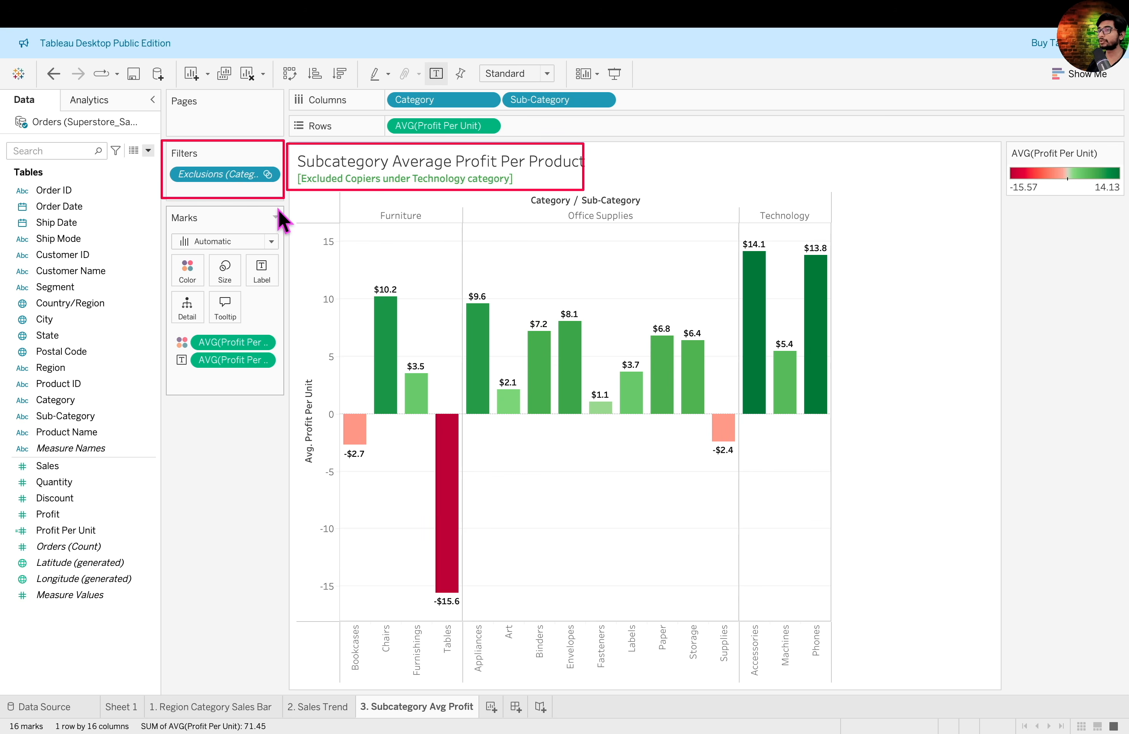
left_click(266, 175)
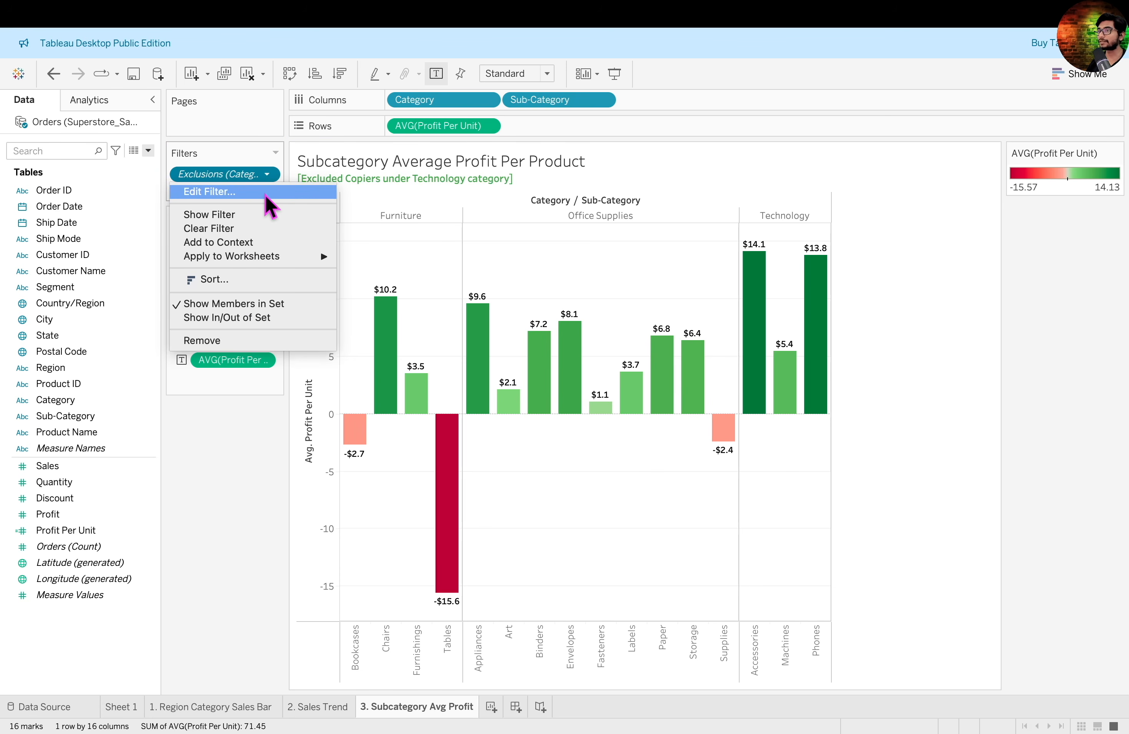
left_click(266, 193)
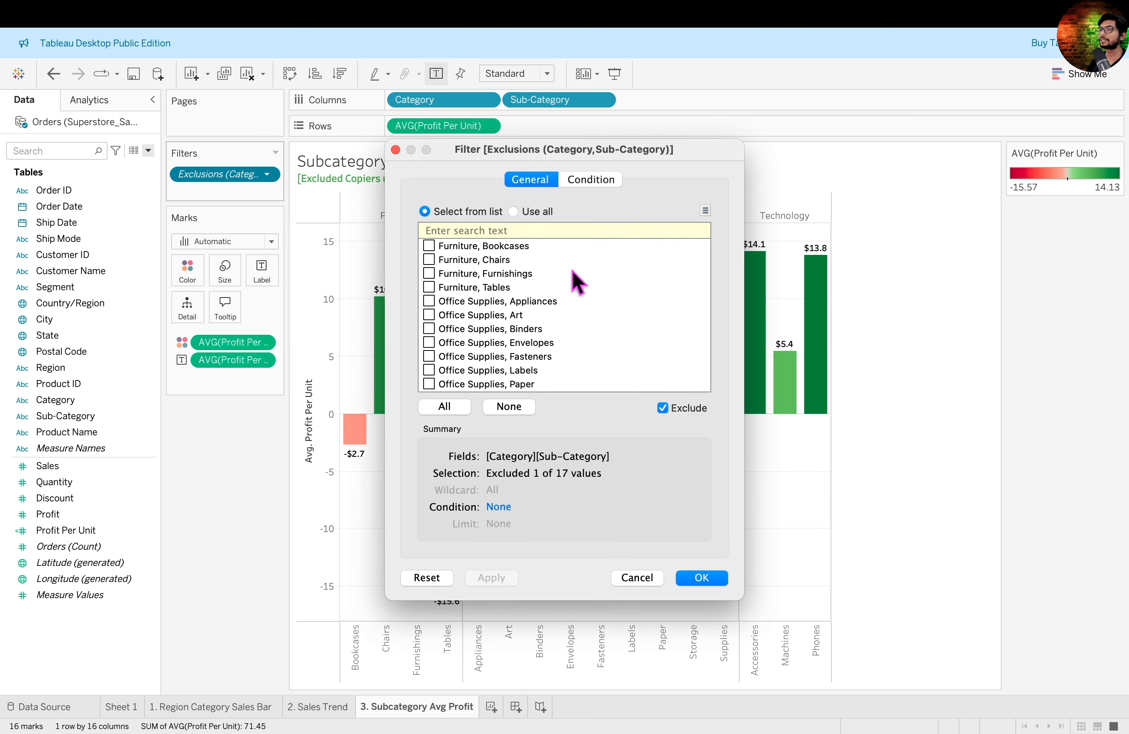
scroll(577, 282, "down", 3)
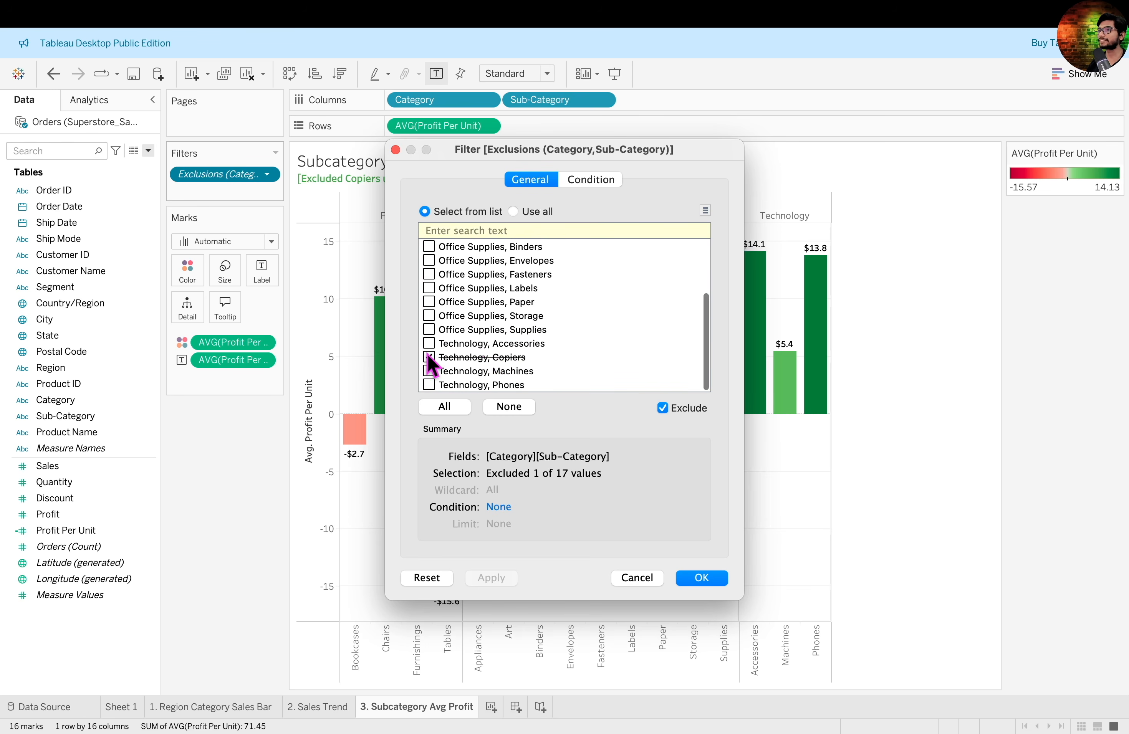
left_click(396, 151)
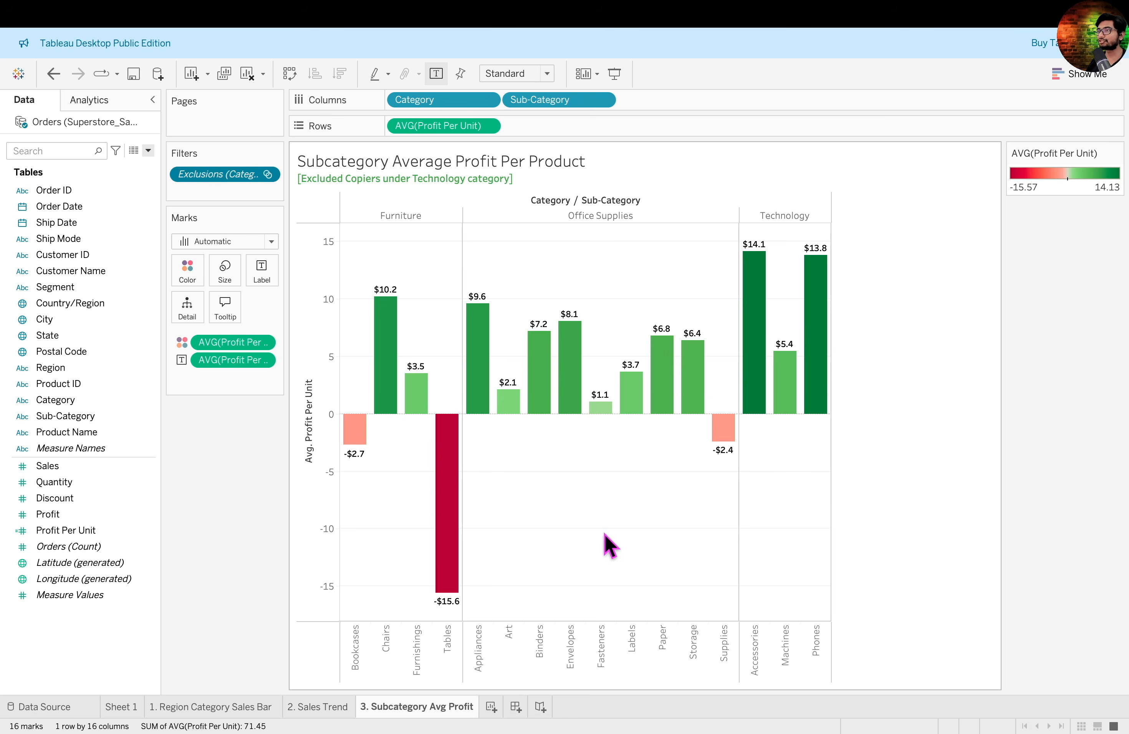
- Reduce the chart's height to about two thirds and set the view to Fit Width
left_click_drag(590, 681, 645, 468)
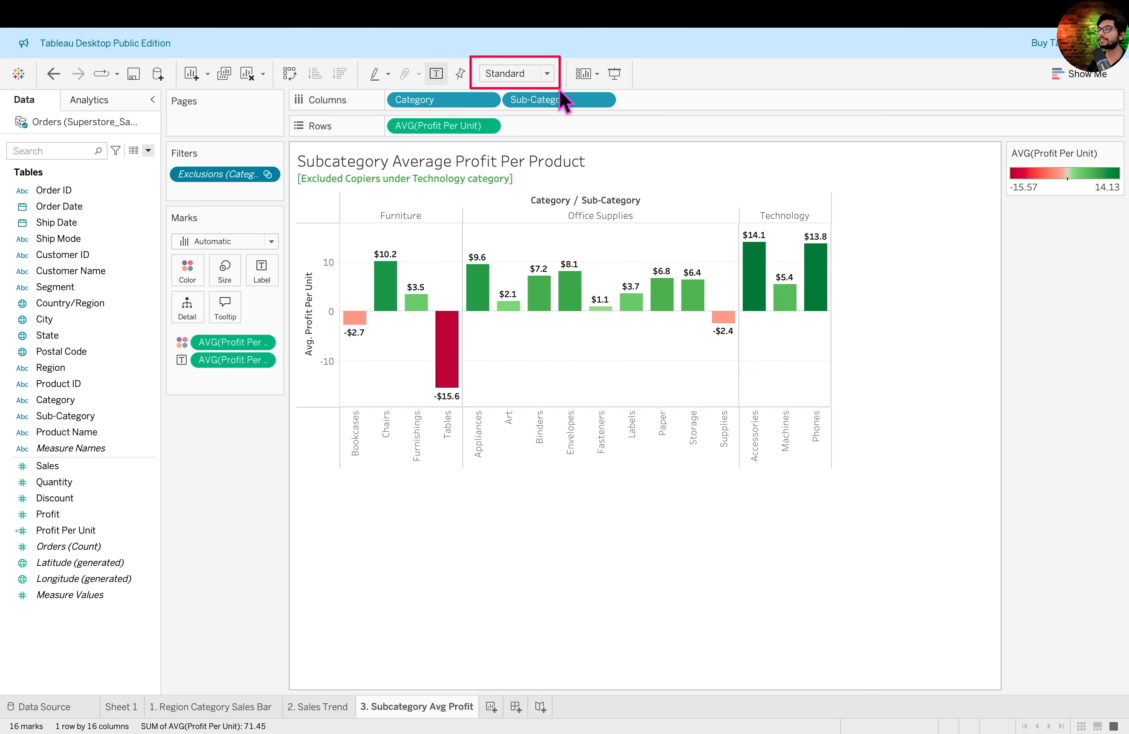
left_click(547, 76)
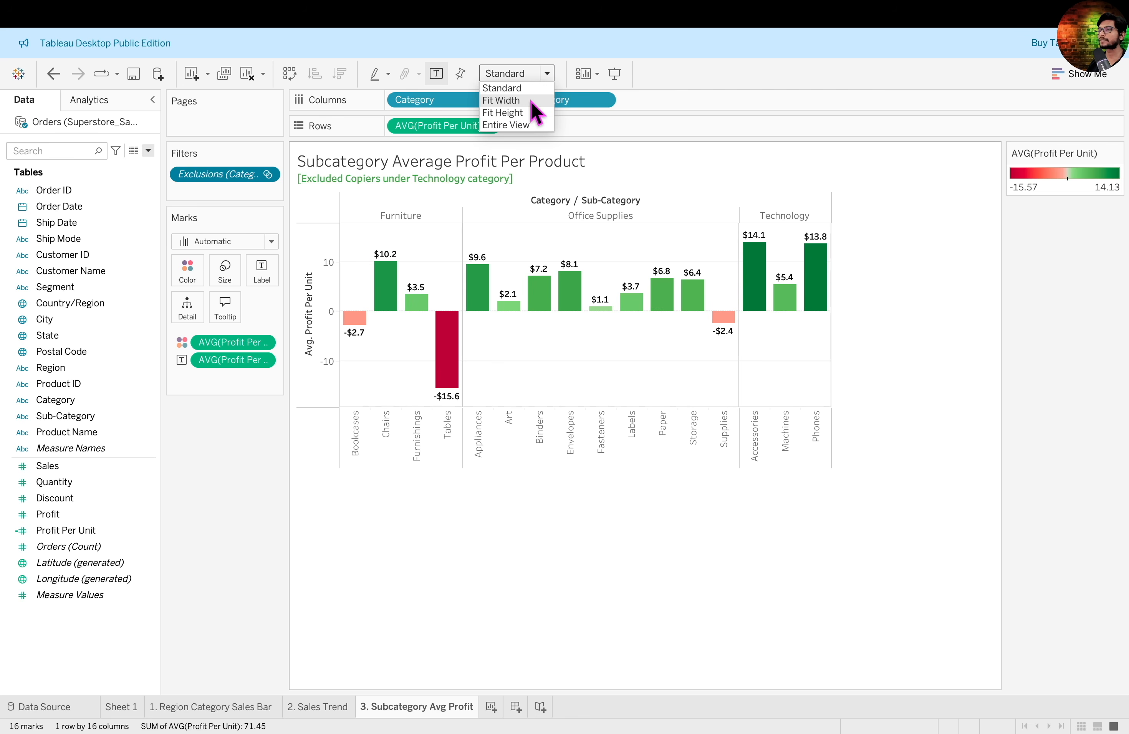
left_click(515, 100)
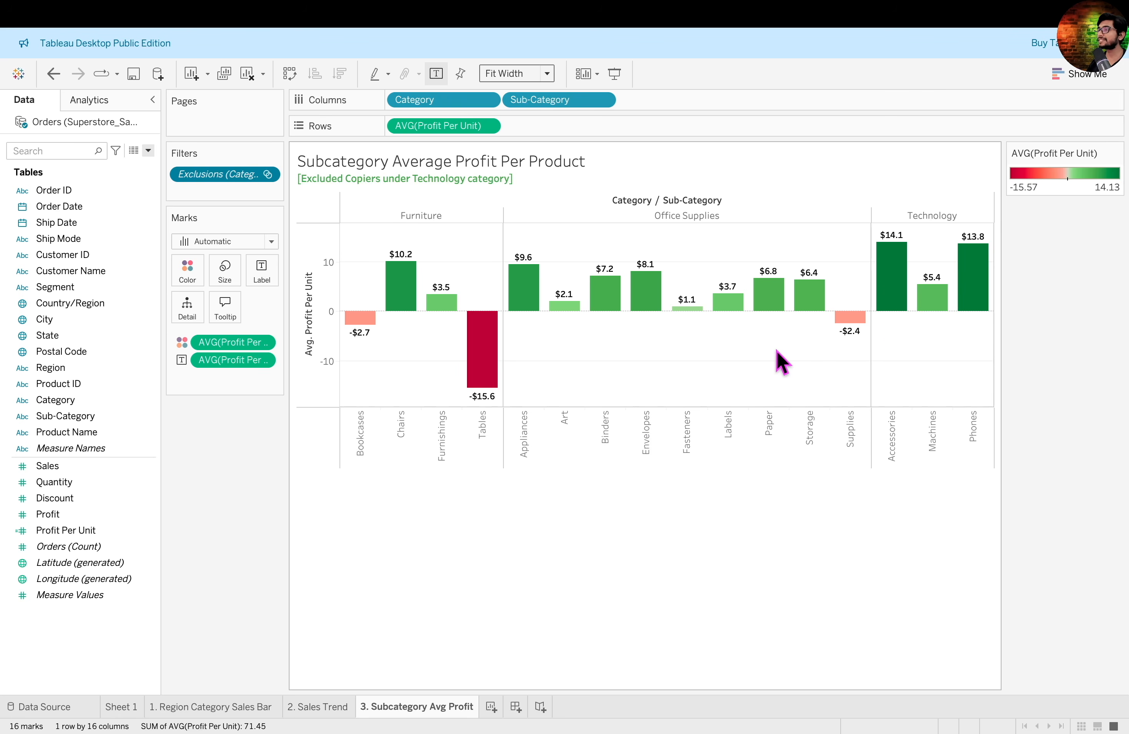
mouse_move(443, 305)
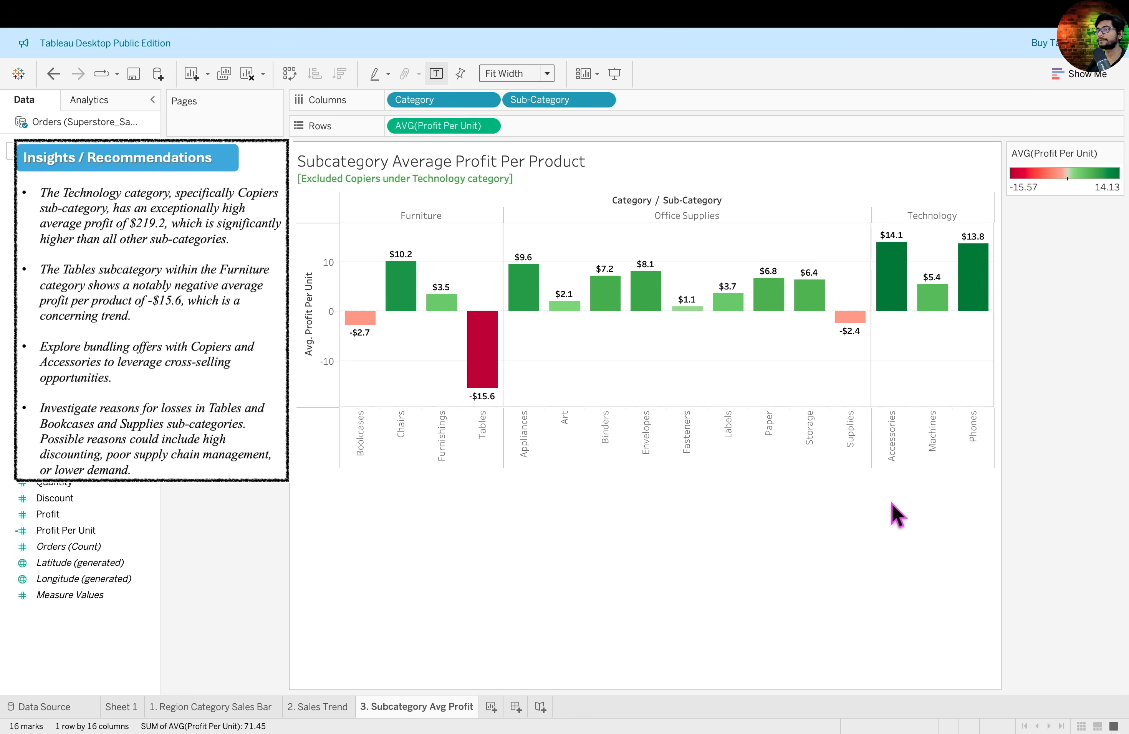
mouse_move(409, 526)
left_mouse_down()
mouse_move(471, 375)
mouse_move(476, 403)
left_mouse_up()
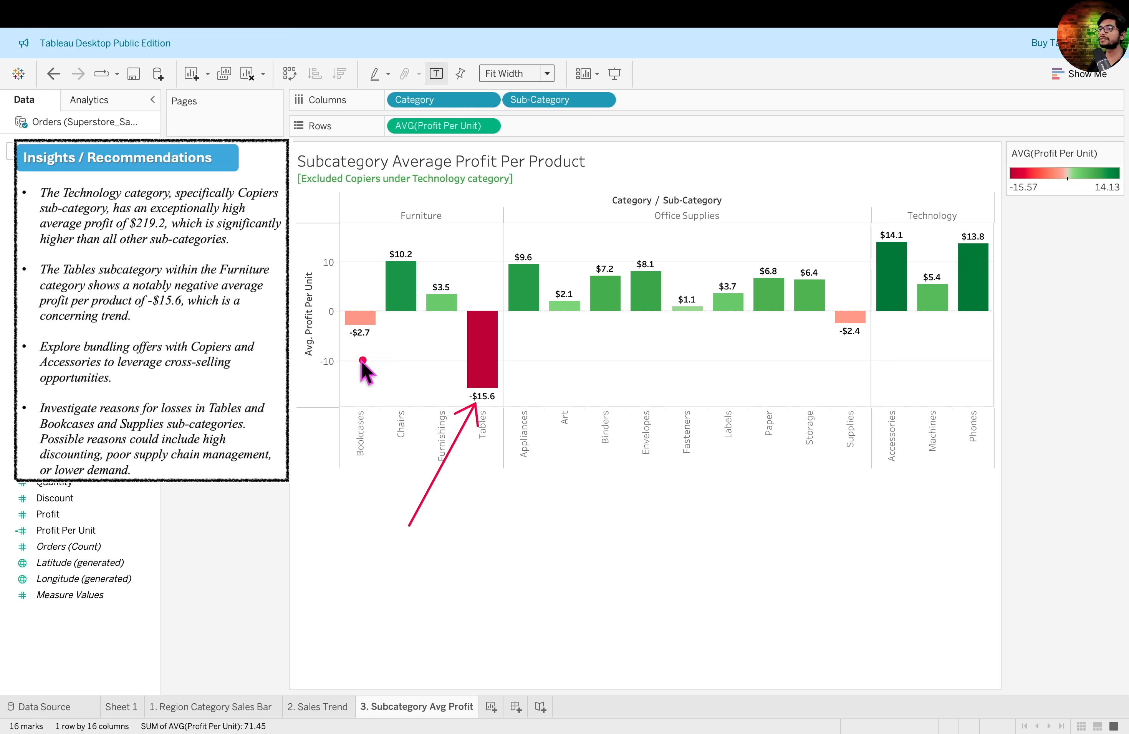
left_click_drag(341, 295, 380, 470)
left_click_drag(831, 294, 880, 455)
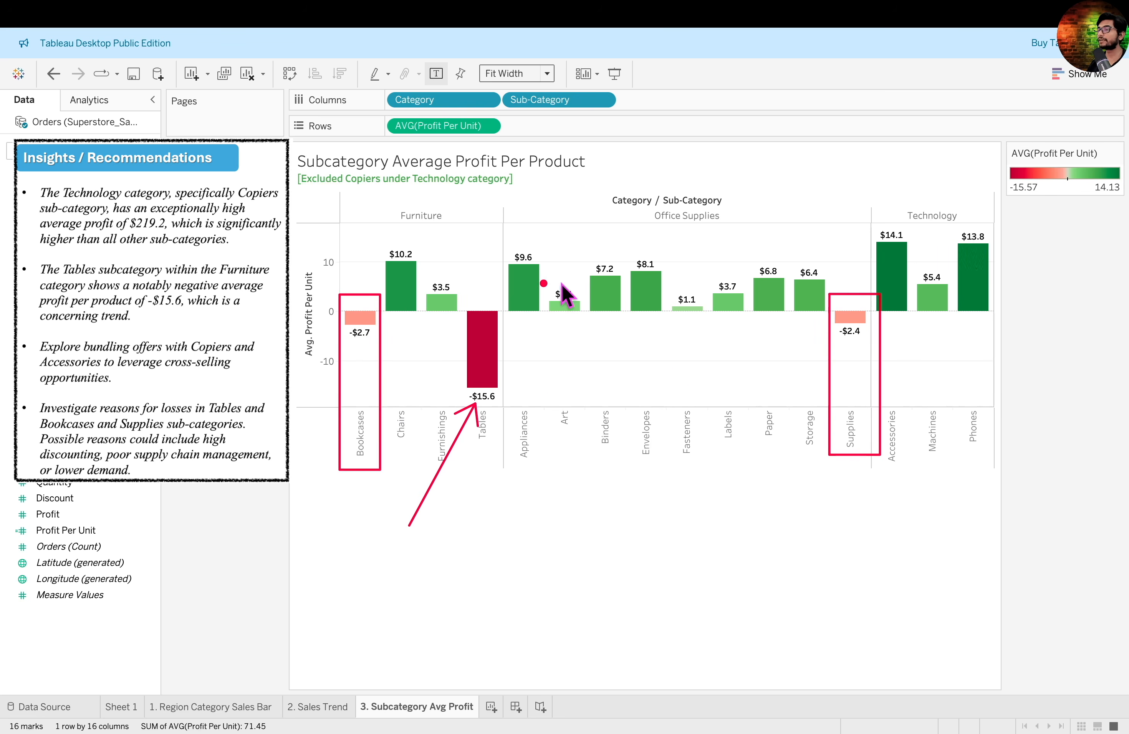
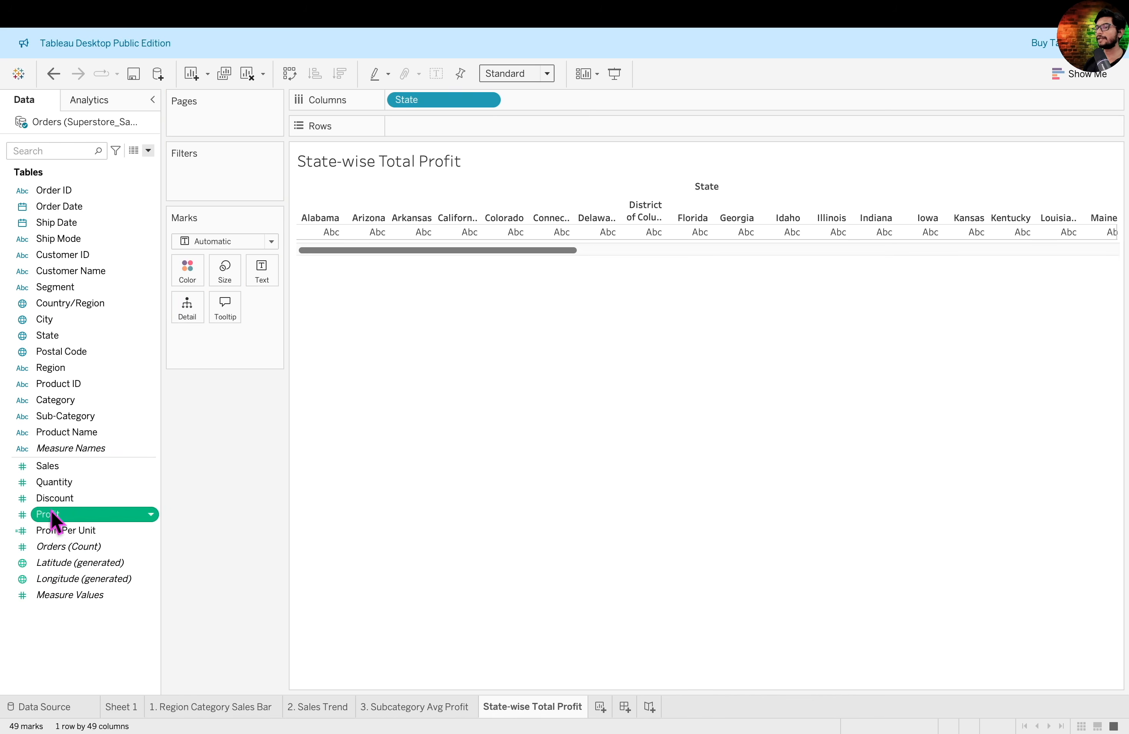
- Plot total Profit for each State as vertical bars and sort the states by descending profit
left_click_drag(50, 517, 425, 138)
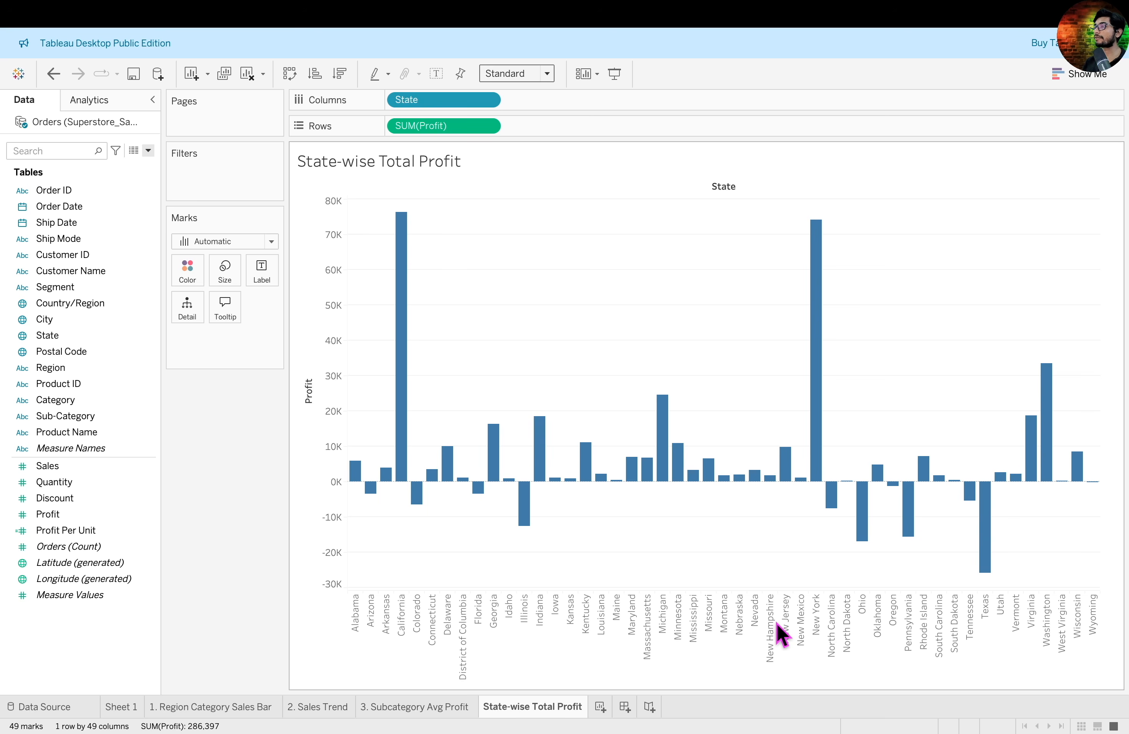
left_click_drag(302, 47, 353, 100)
left_click_drag(225, 187, 334, 85)
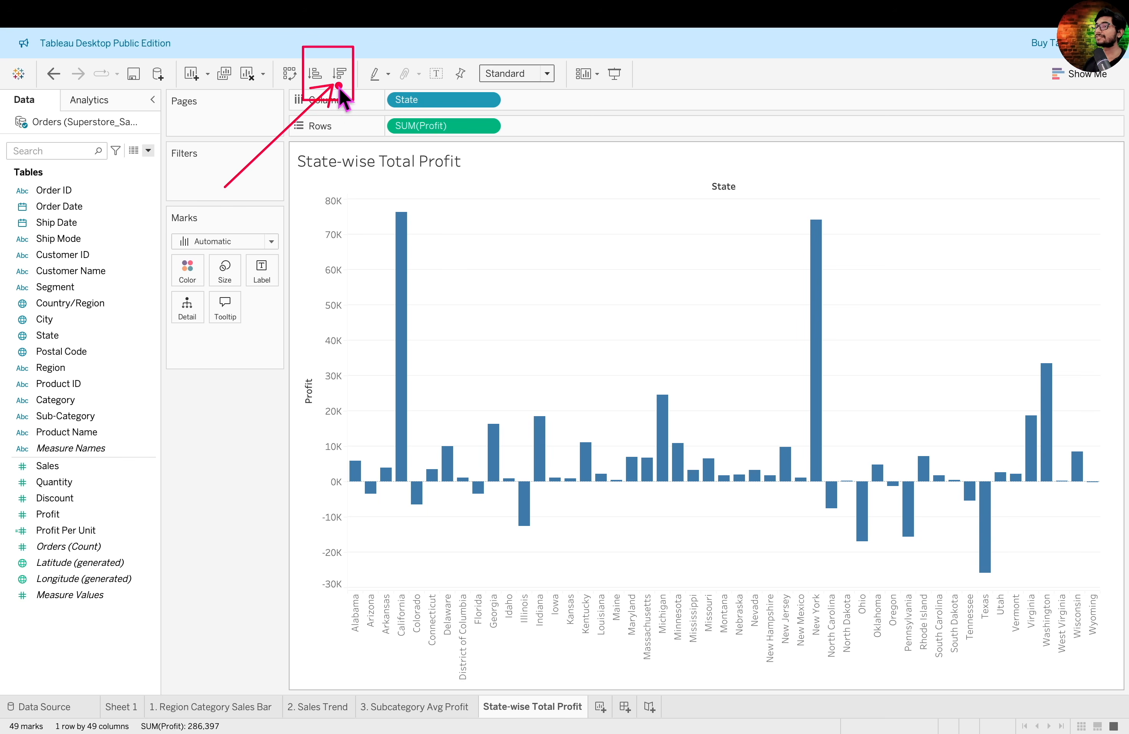
left_click(314, 73)
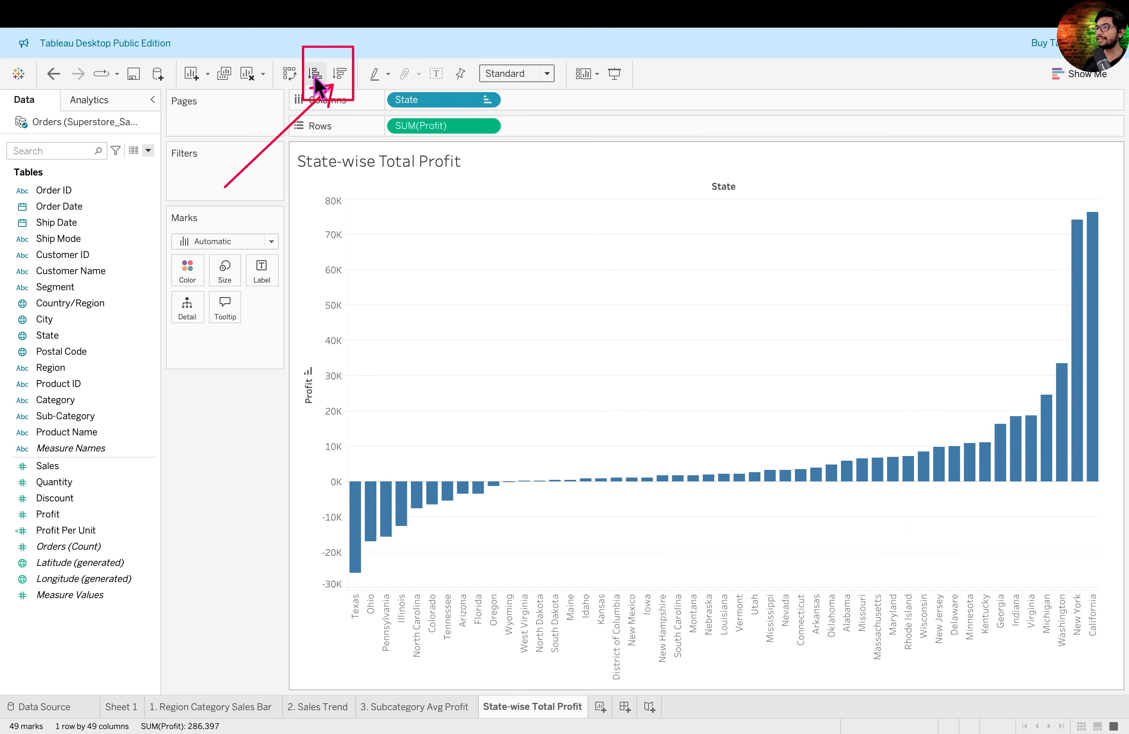
left_click(347, 74)
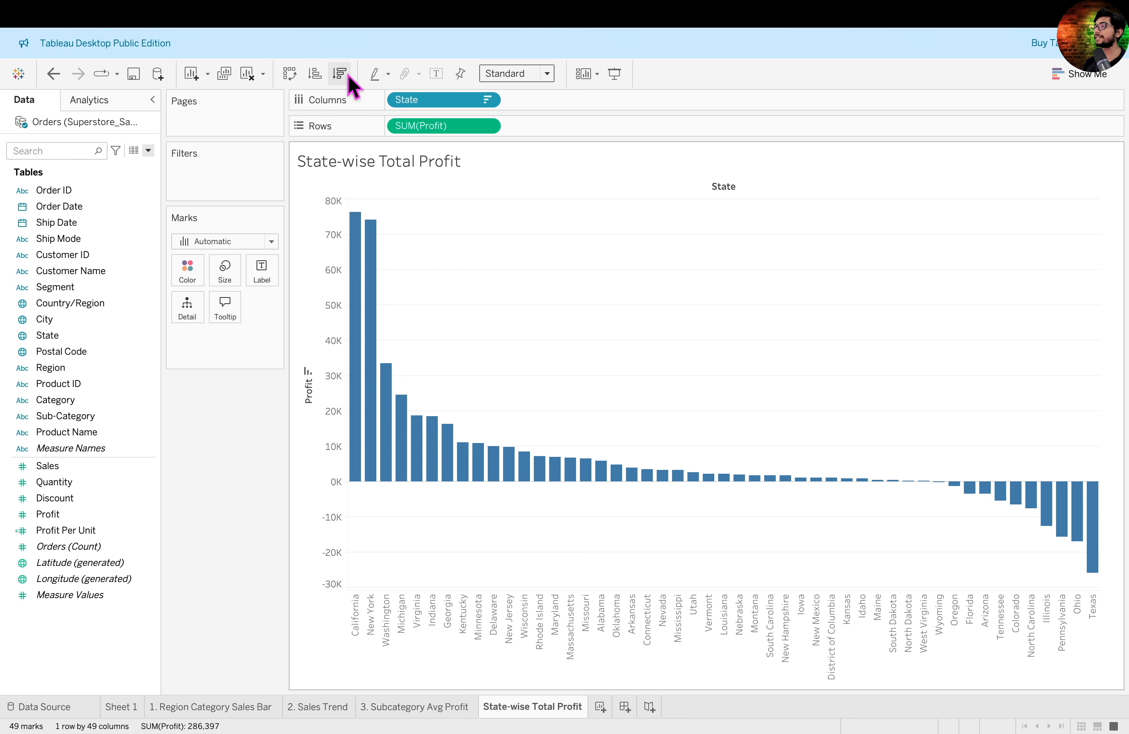
- Color the state bars by Profit and apply the Red-Green Diverging palette
left_click_drag(43, 515, 191, 274)
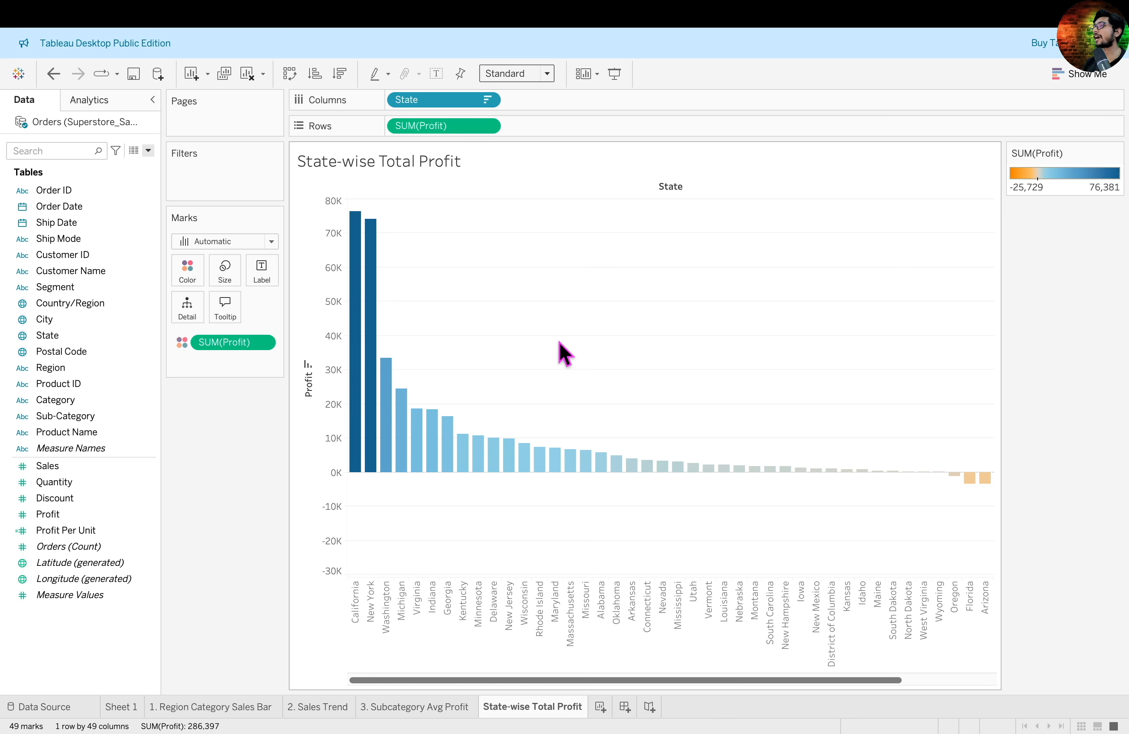
scroll(559, 342, "right", 5)
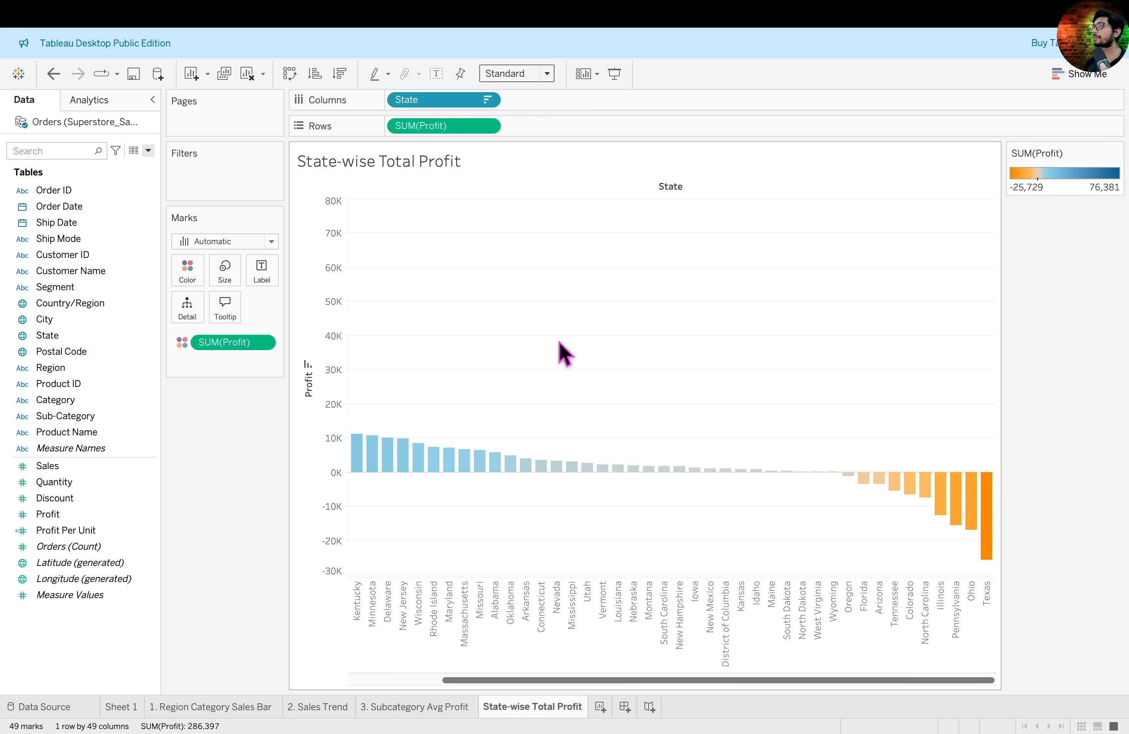
scroll(559, 342, "left", 5)
mouse_move(1119, 164)
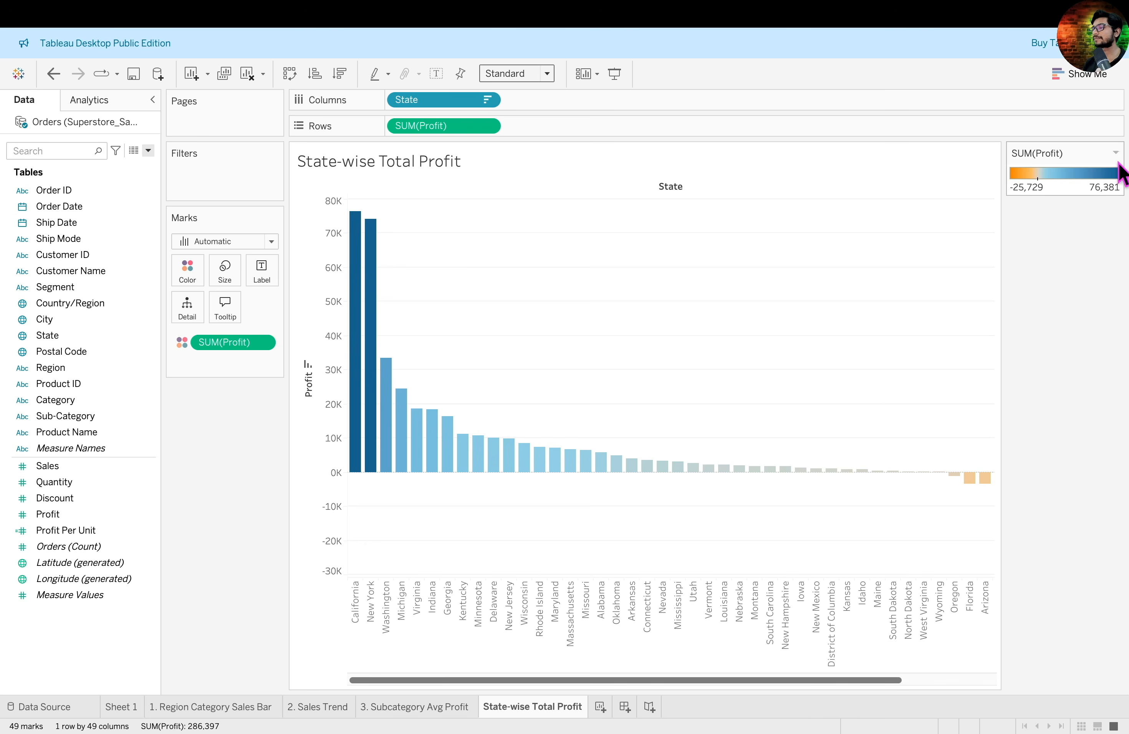
left_click(1118, 155)
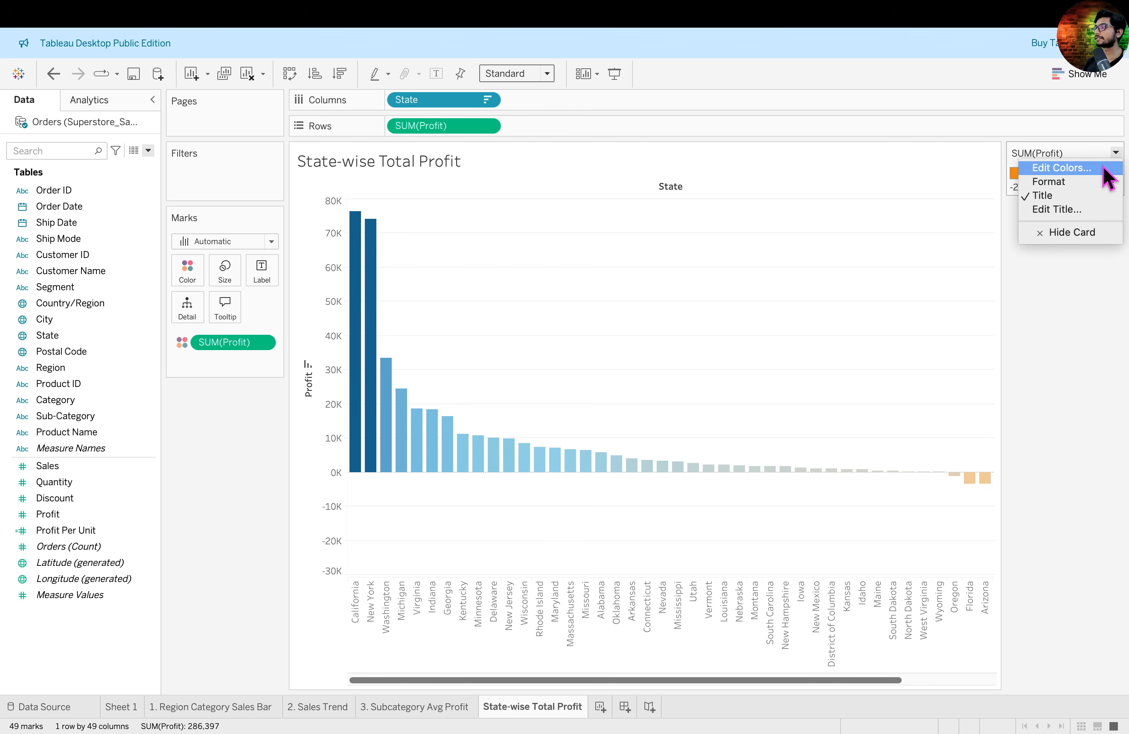
left_click(1105, 169)
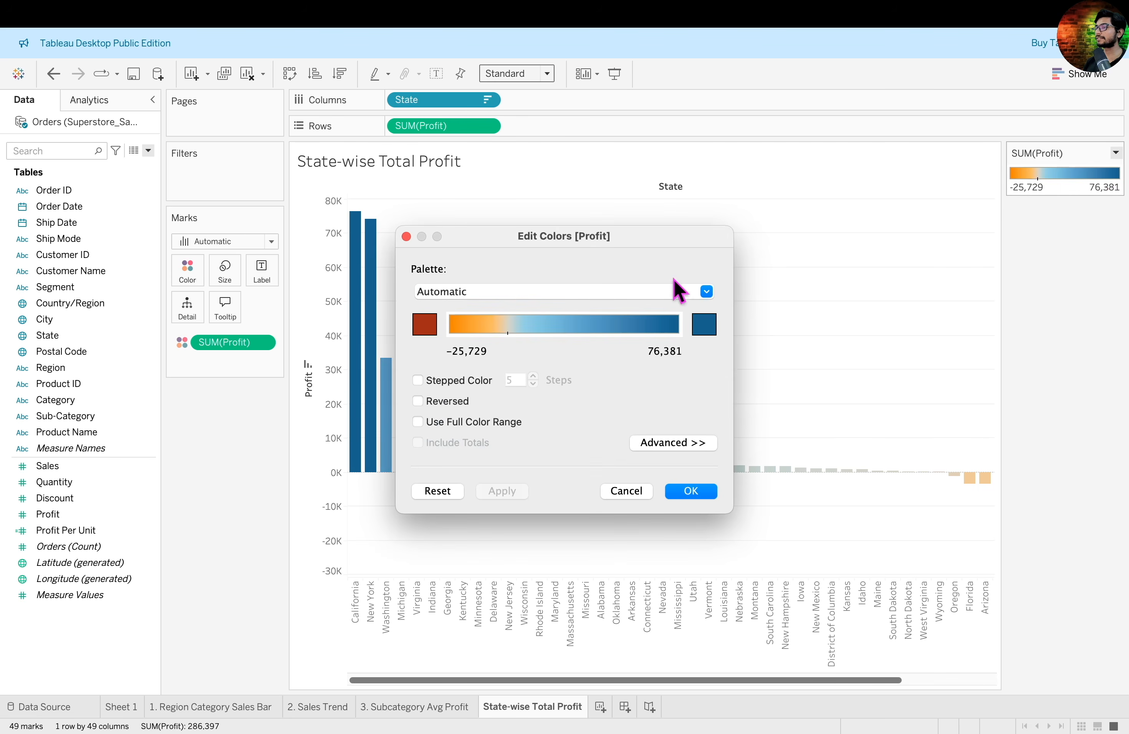
left_click(707, 293)
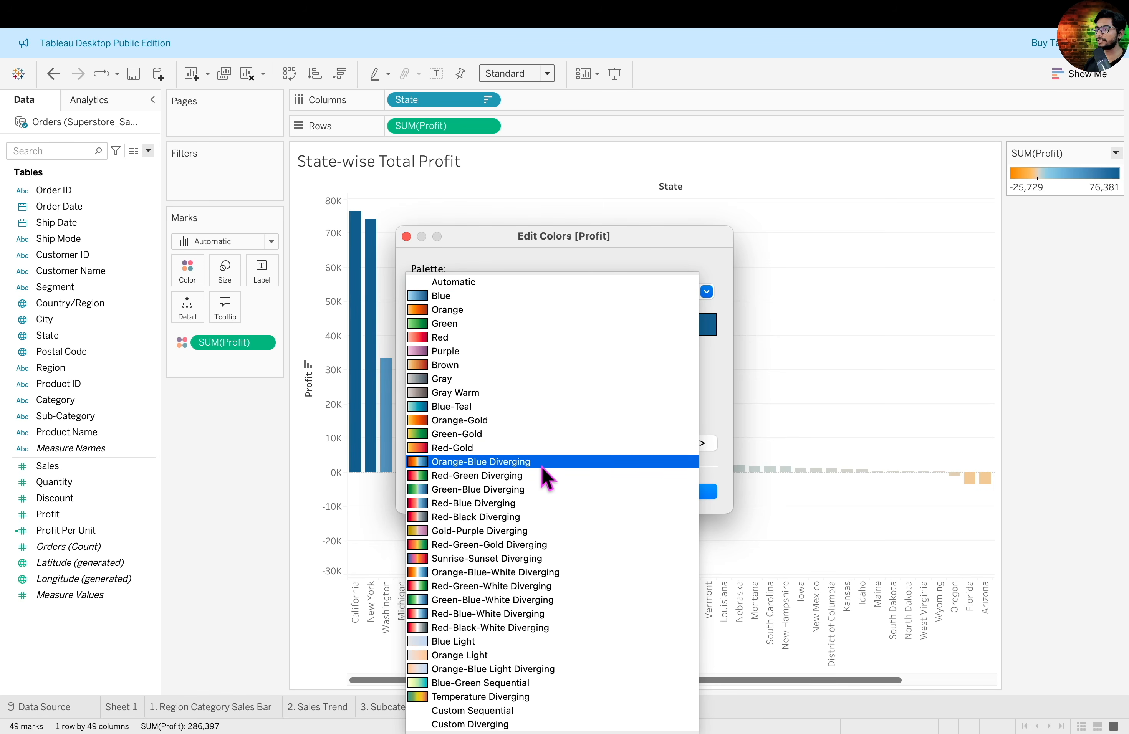
left_click(532, 478)
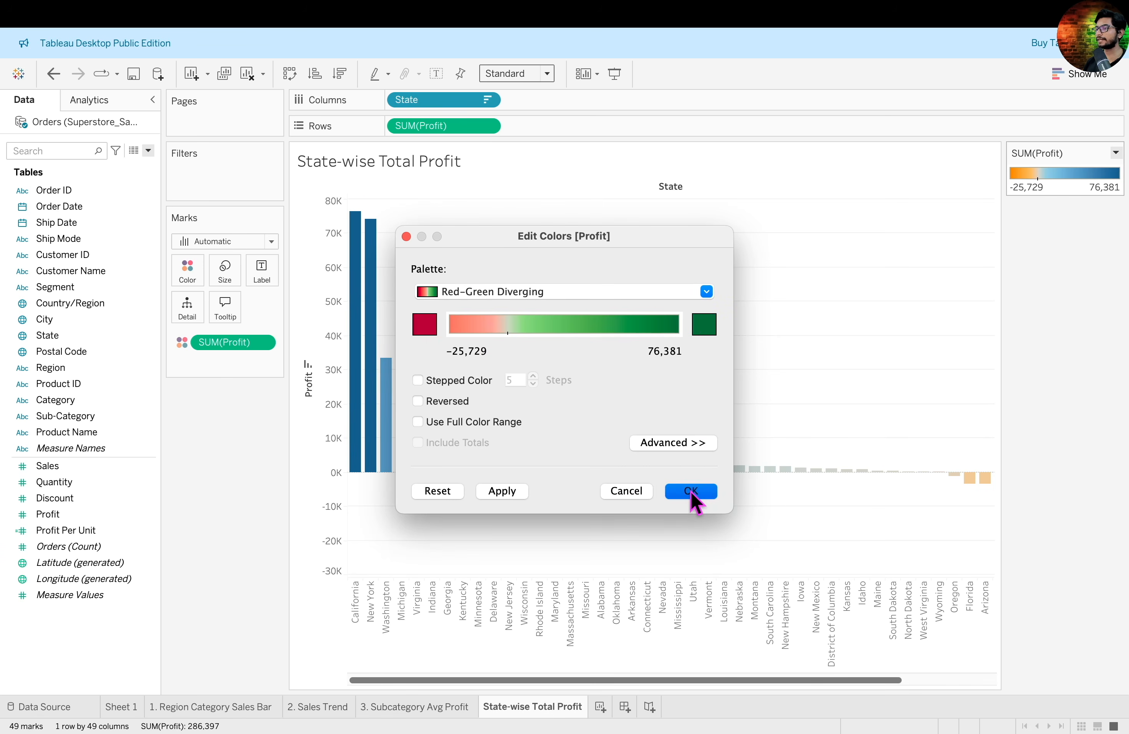
left_click(690, 491)
- Set the state profit chart's fit to Entire View
scroll(799, 405, "right", 5)
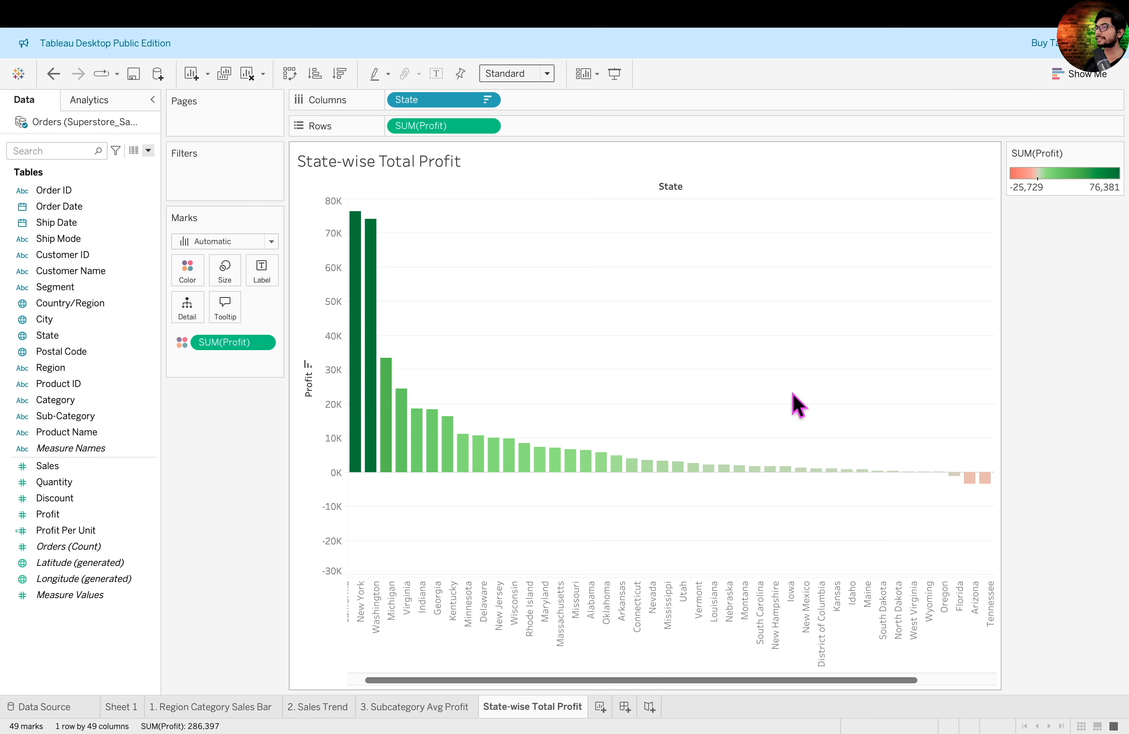
scroll(799, 405, "left", 5)
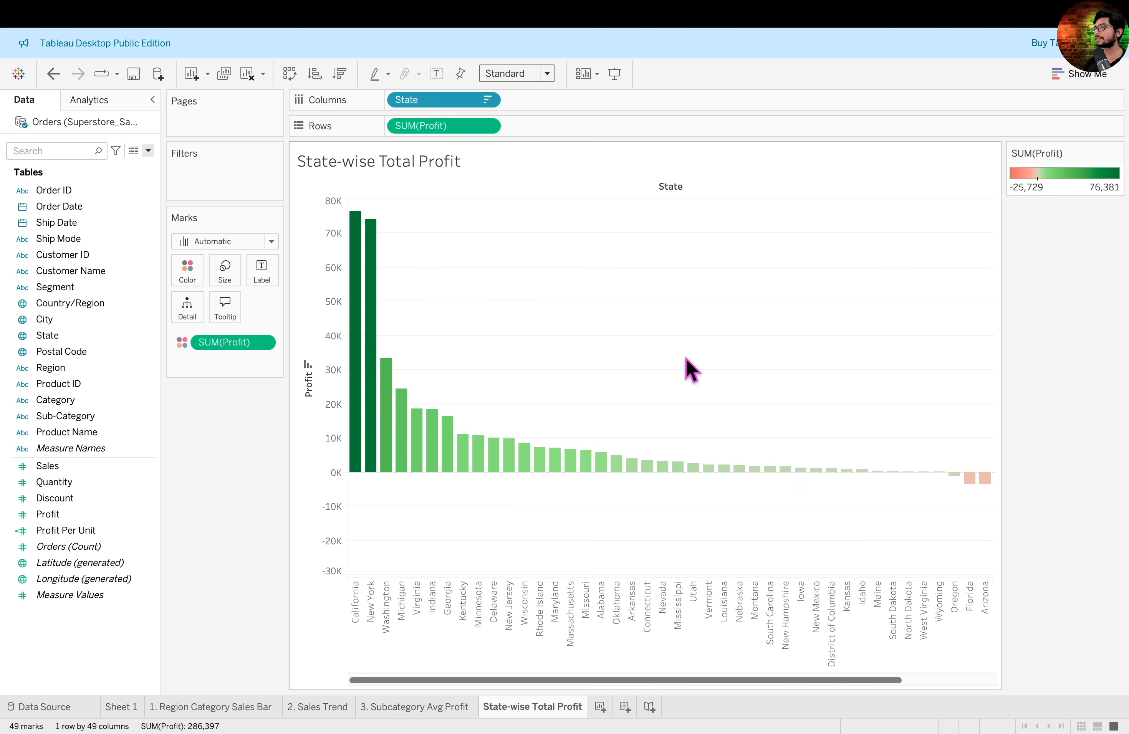
scroll(689, 368, "right", 5)
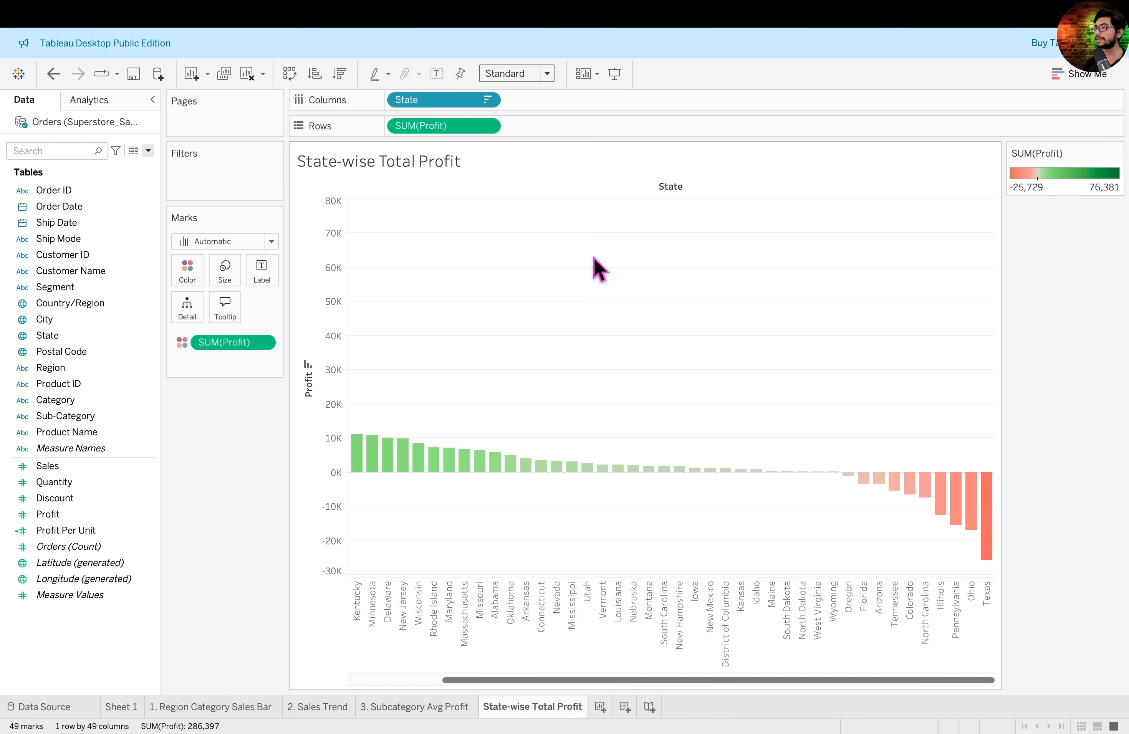
left_click(547, 74)
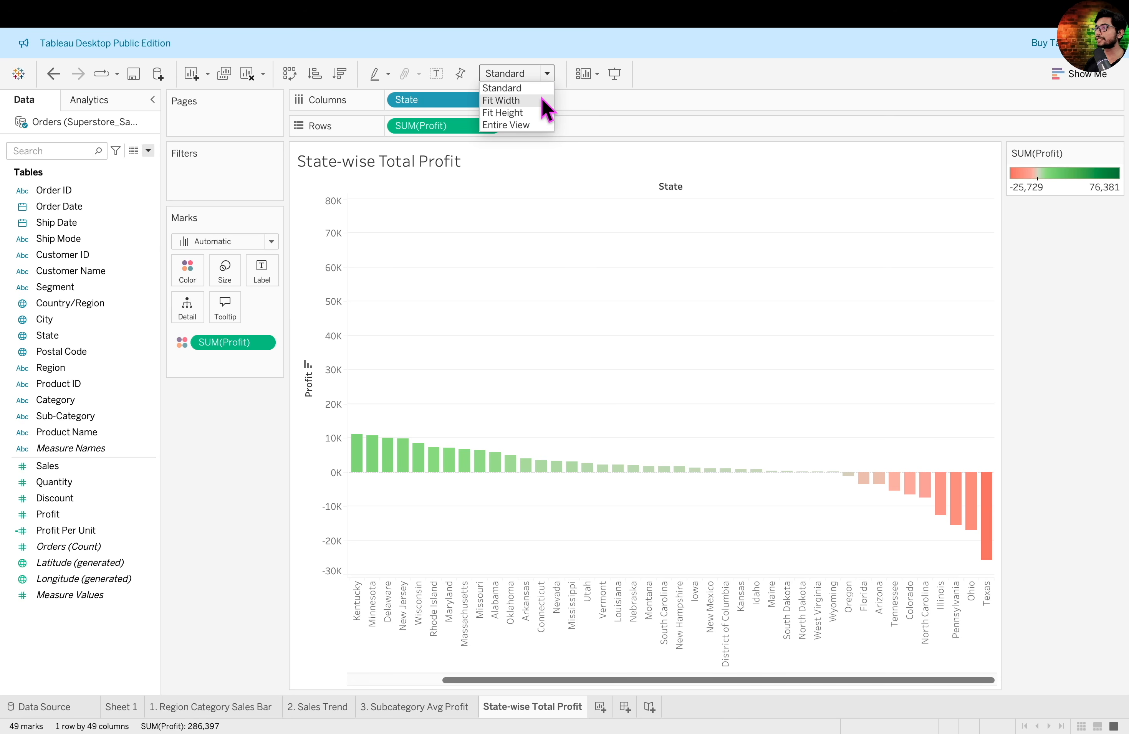
left_click(532, 125)
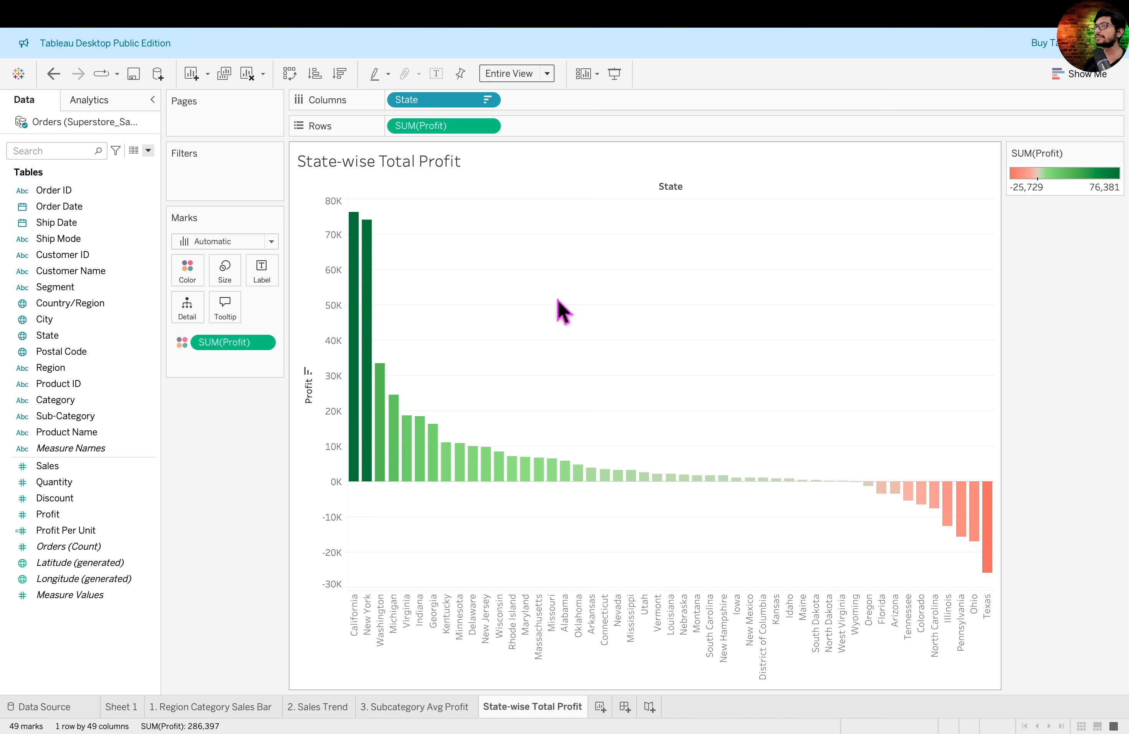
- Label each state bar with its total Profit and make the label text bold
left_click_drag(47, 514, 265, 276)
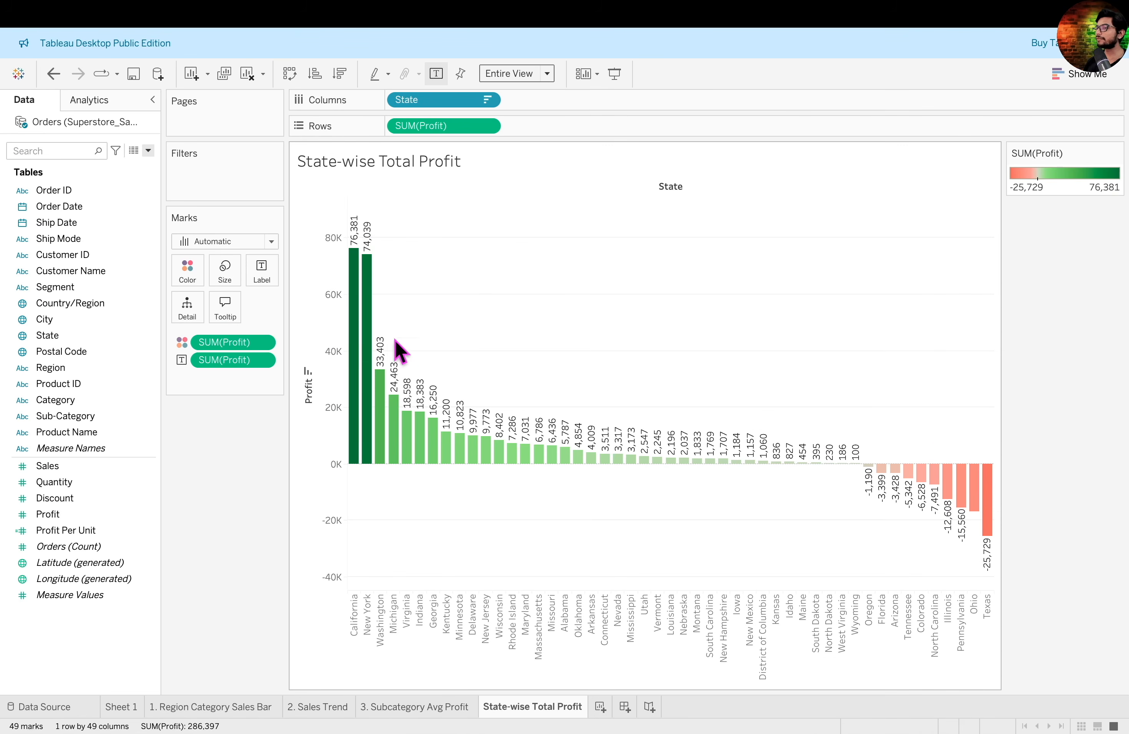
left_click(262, 361)
left_click(224, 434)
left_click(138, 199)
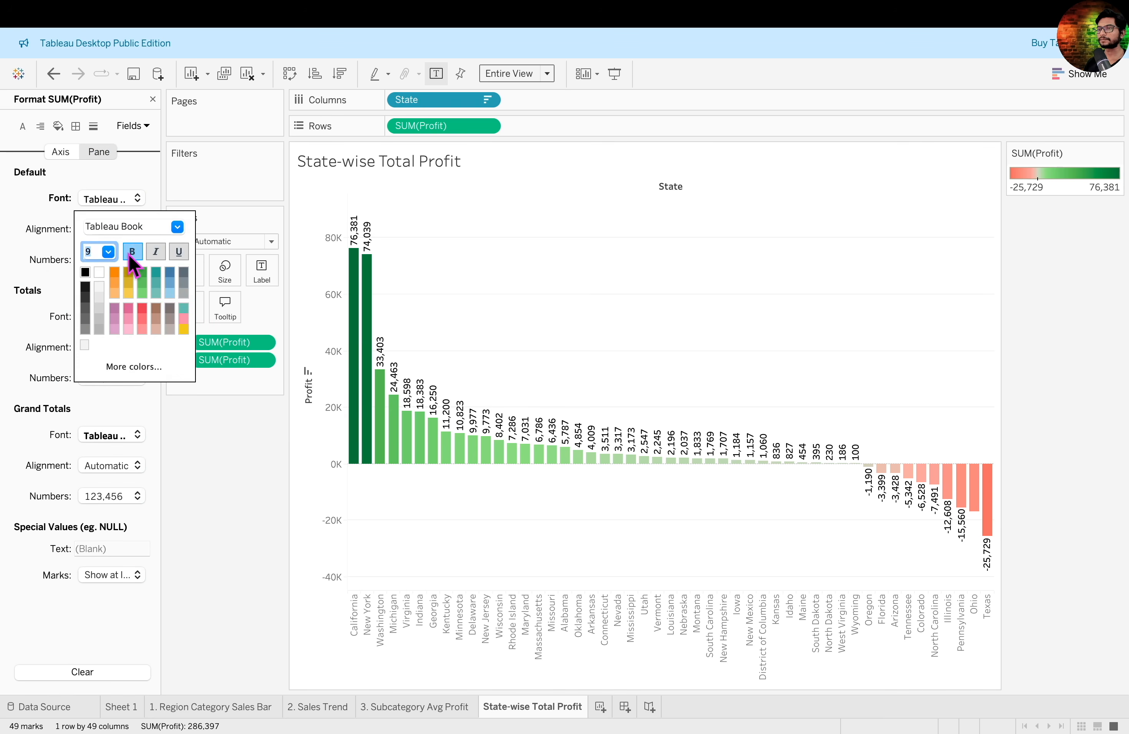
left_click(87, 399)
- Format the profit labels as custom currency with 0 decimal places and display units in Thousands (K)
left_click(138, 260)
left_click(125, 342)
left_click(285, 323)
left_click(326, 397)
left_click(312, 407)
left_click(286, 324)
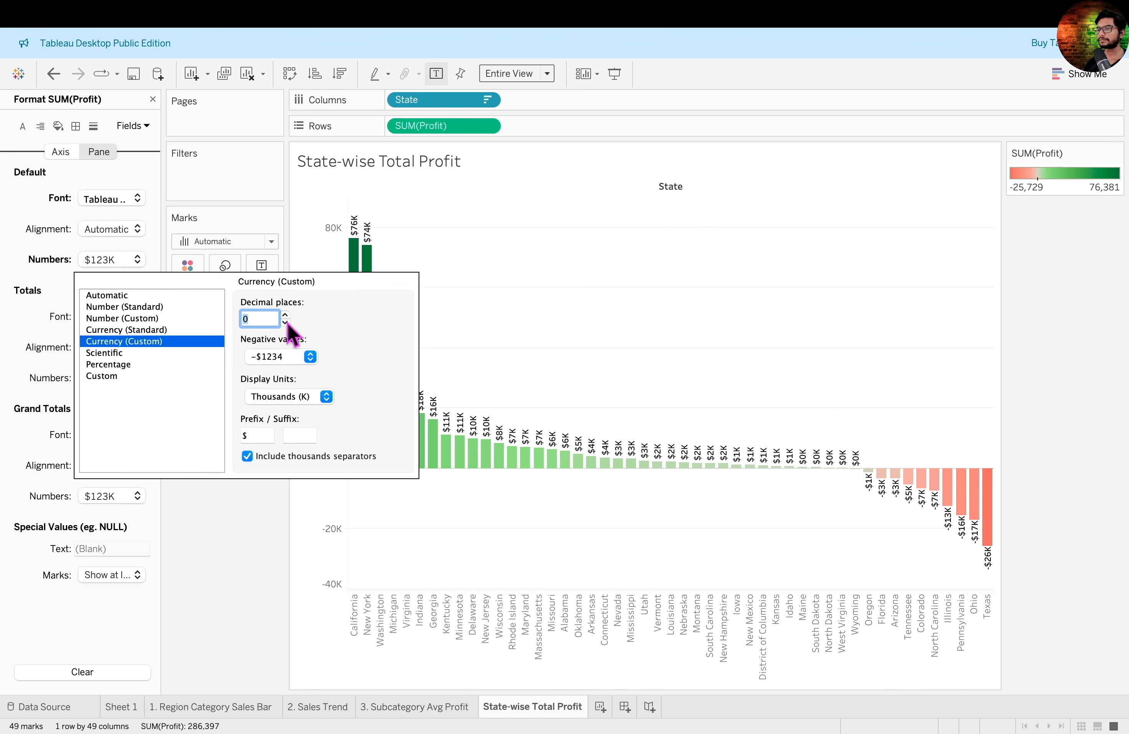
left_click(257, 516)
left_click(152, 100)
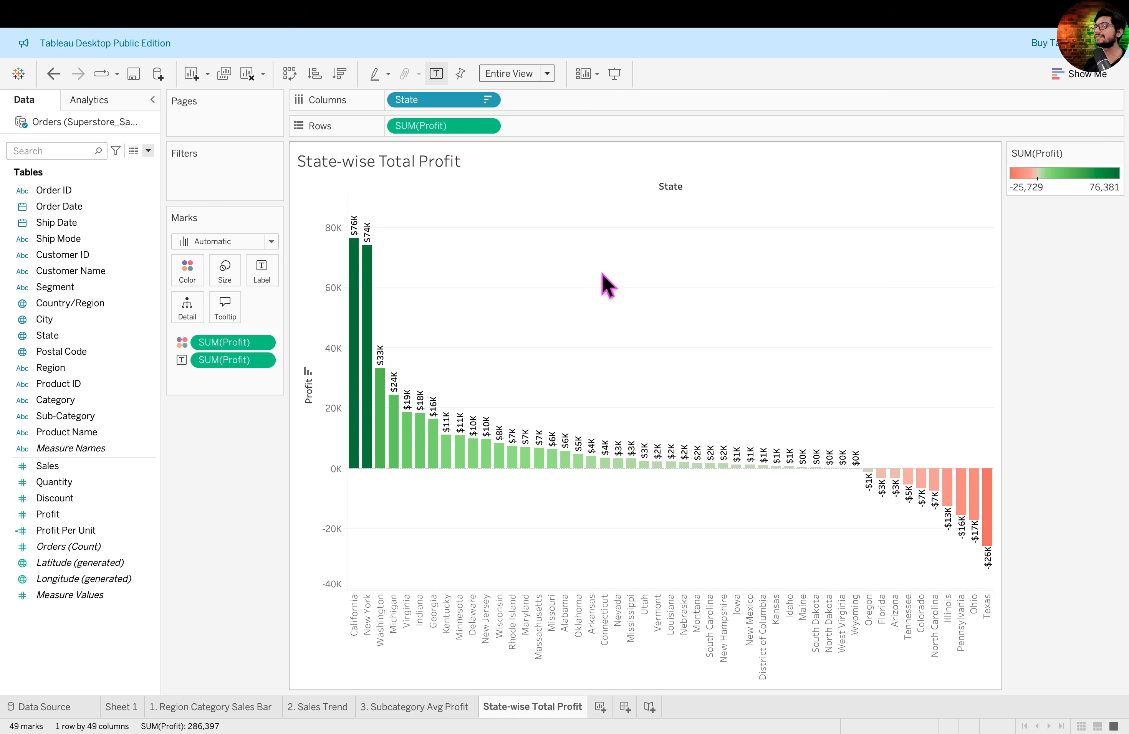
mouse_move(336, 217)
left_mouse_down()
mouse_move(338, 207)
mouse_move(397, 463)
mouse_move(404, 583)
mouse_move(374, 664)
left_mouse_up()
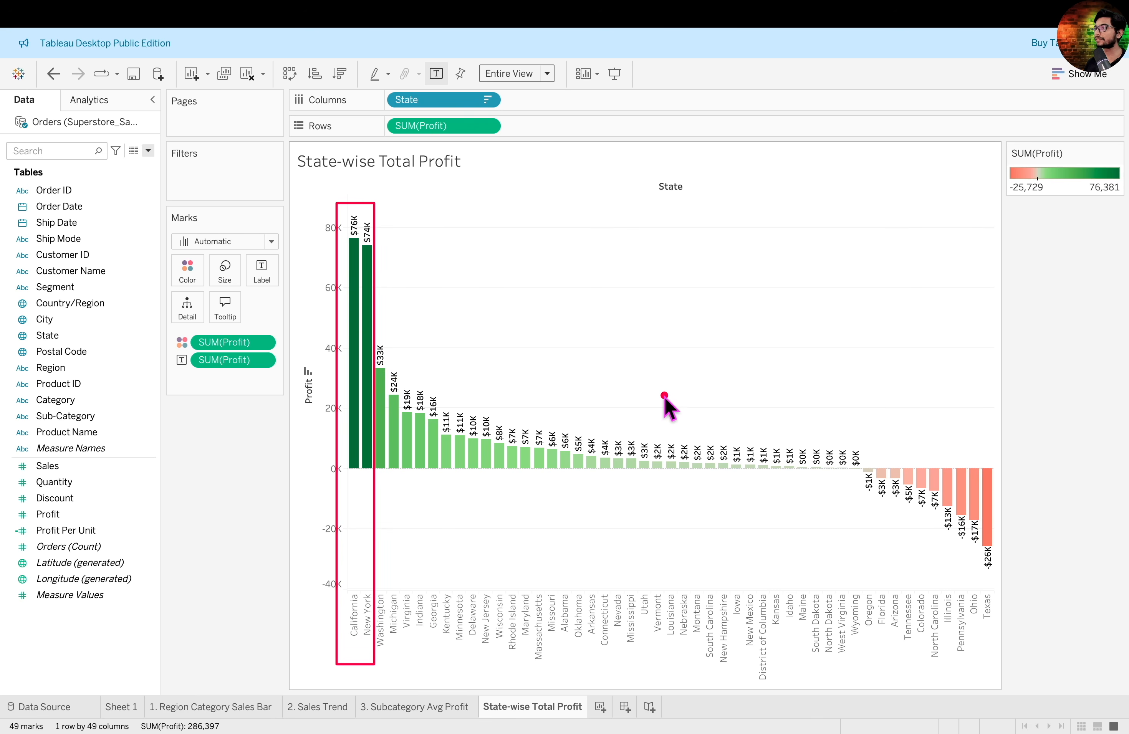
left_click_drag(967, 437, 1012, 659)
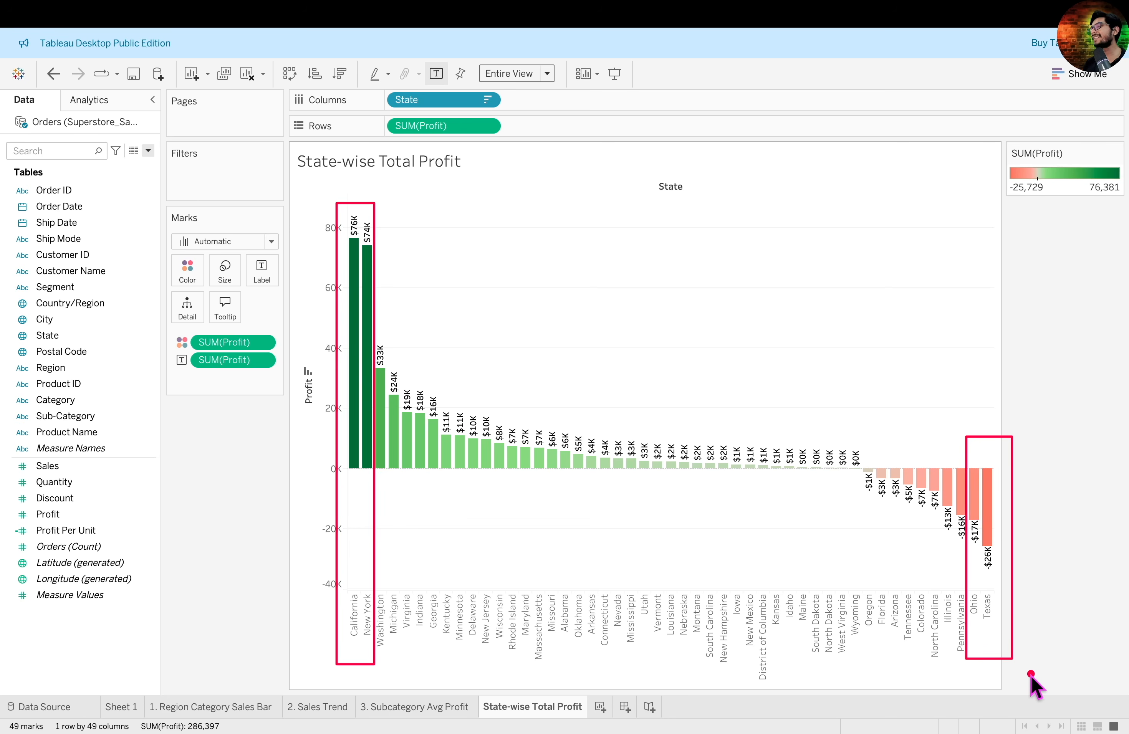
key("Escape")
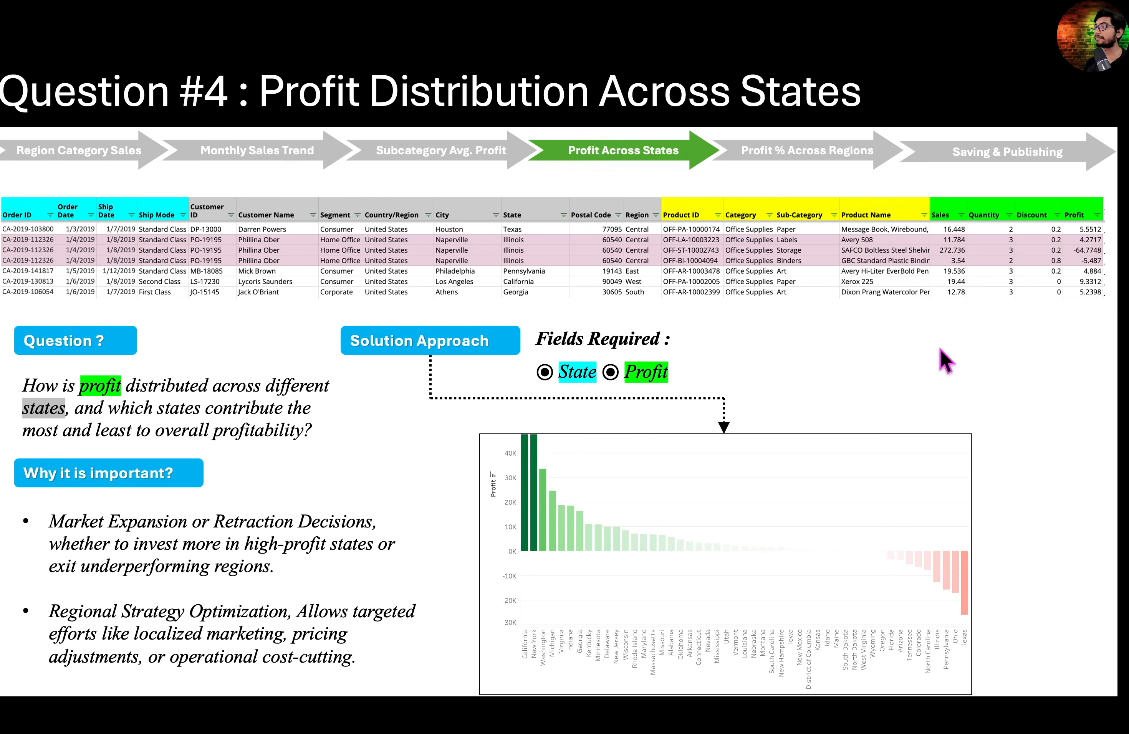
key("Right")
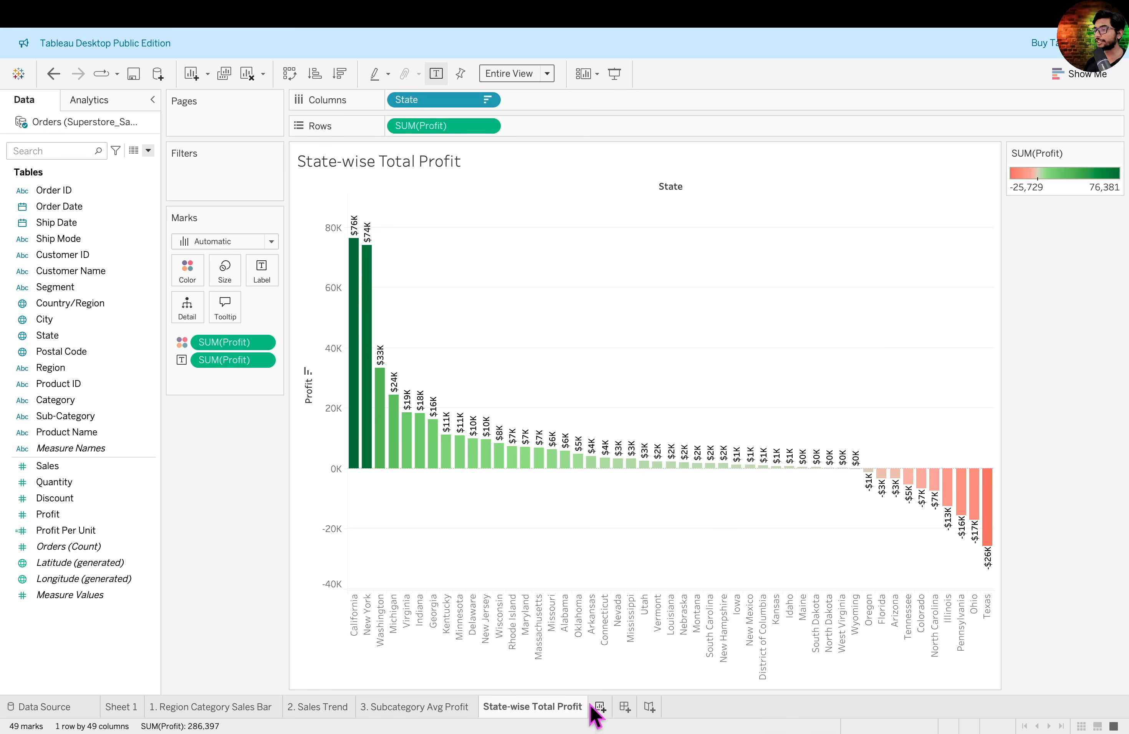
- Create a new worksheet named "4. State-wise Total Profit Map" and plot Country/Region on it as a map
left_click(598, 708)
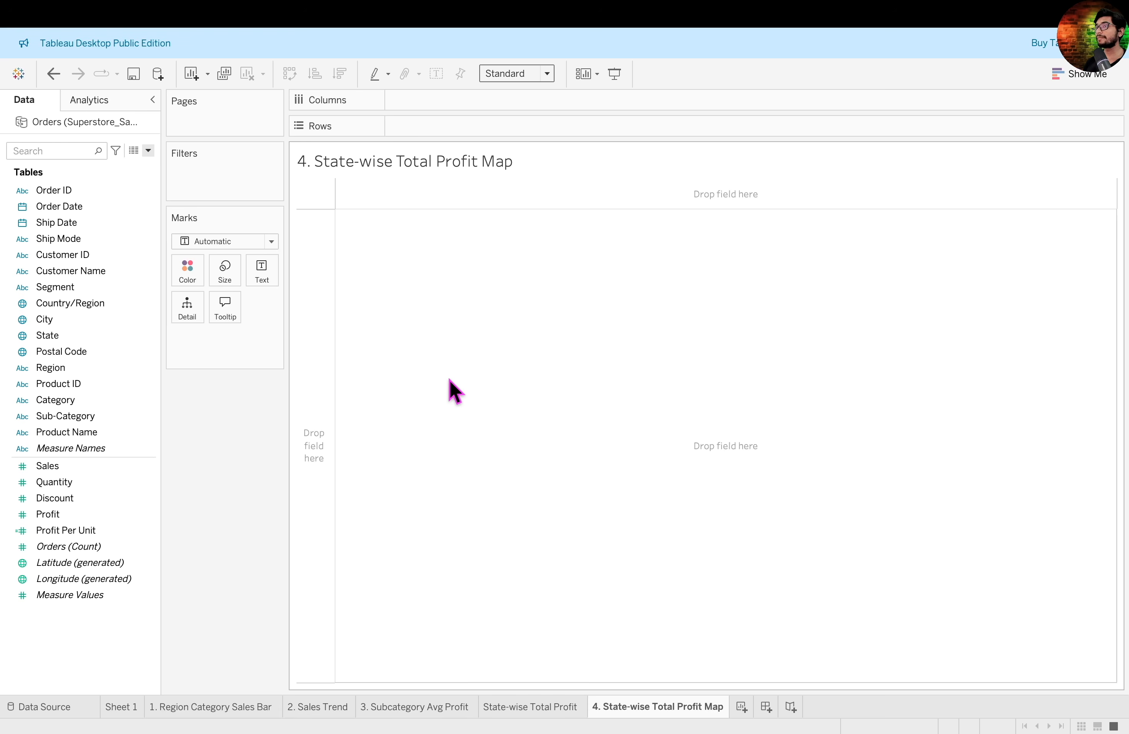
left_click(69, 301)
left_click_drag(69, 301, 617, 355)
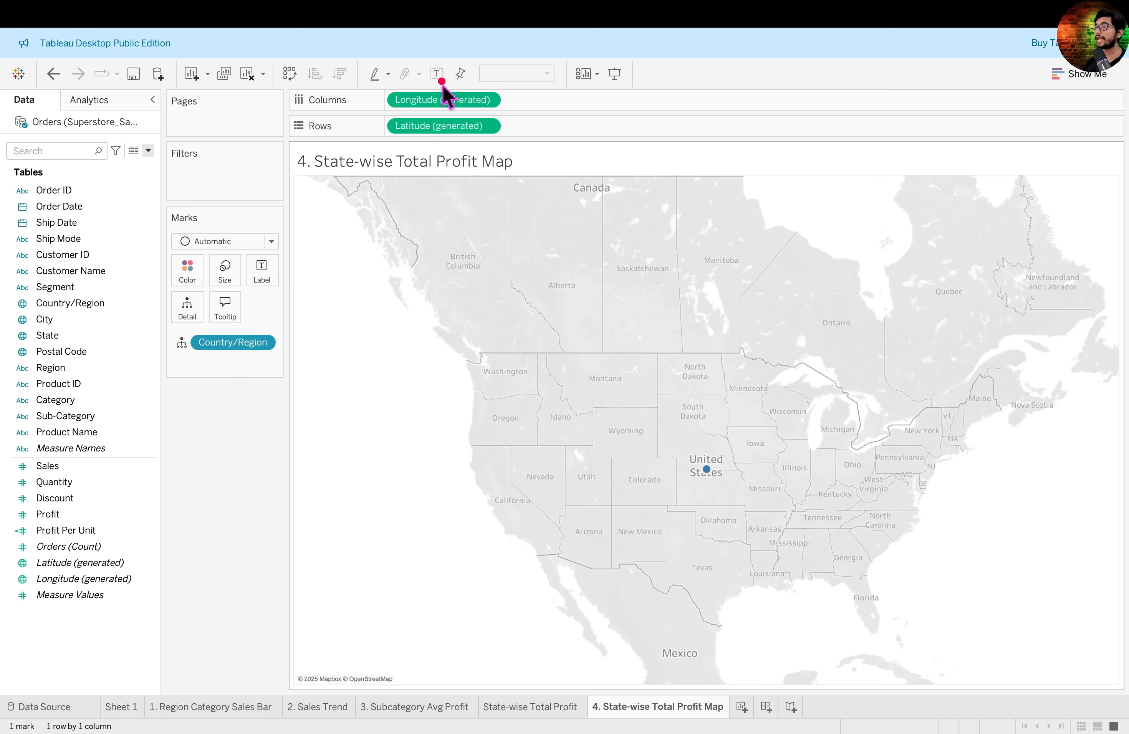
mouse_move(385, 66)
left_mouse_down()
mouse_move(471, 133)
mouse_move(515, 144)
left_mouse_up()
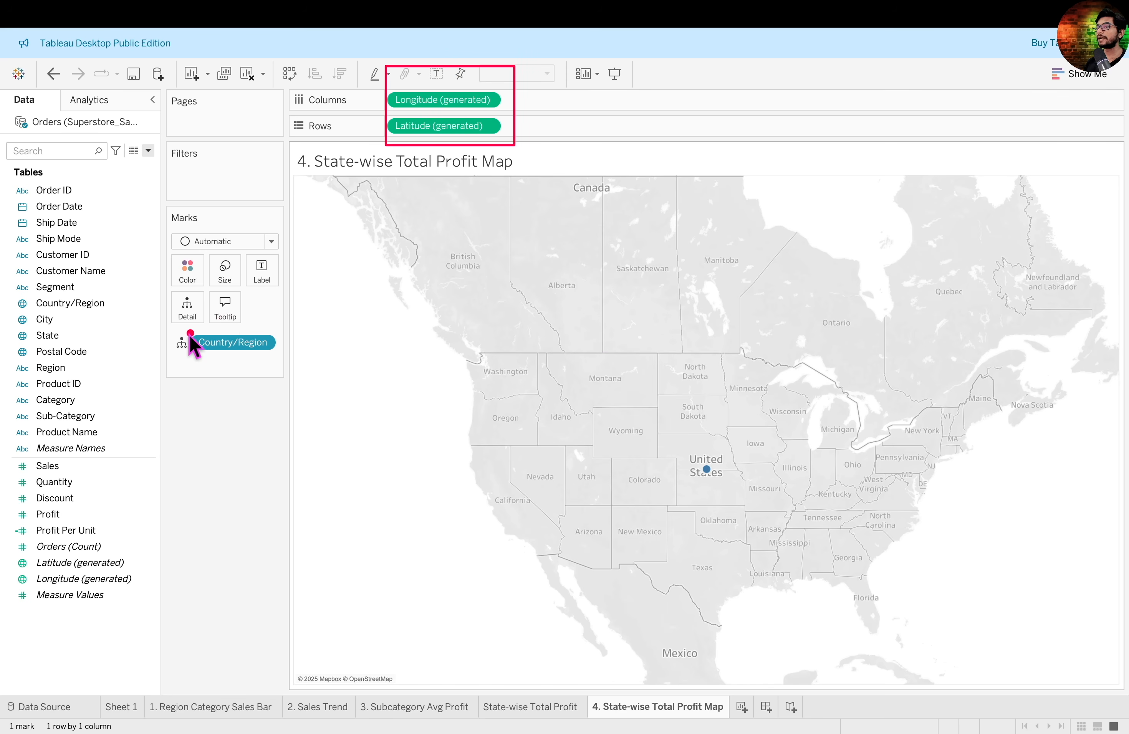
left_click_drag(167, 332, 292, 370)
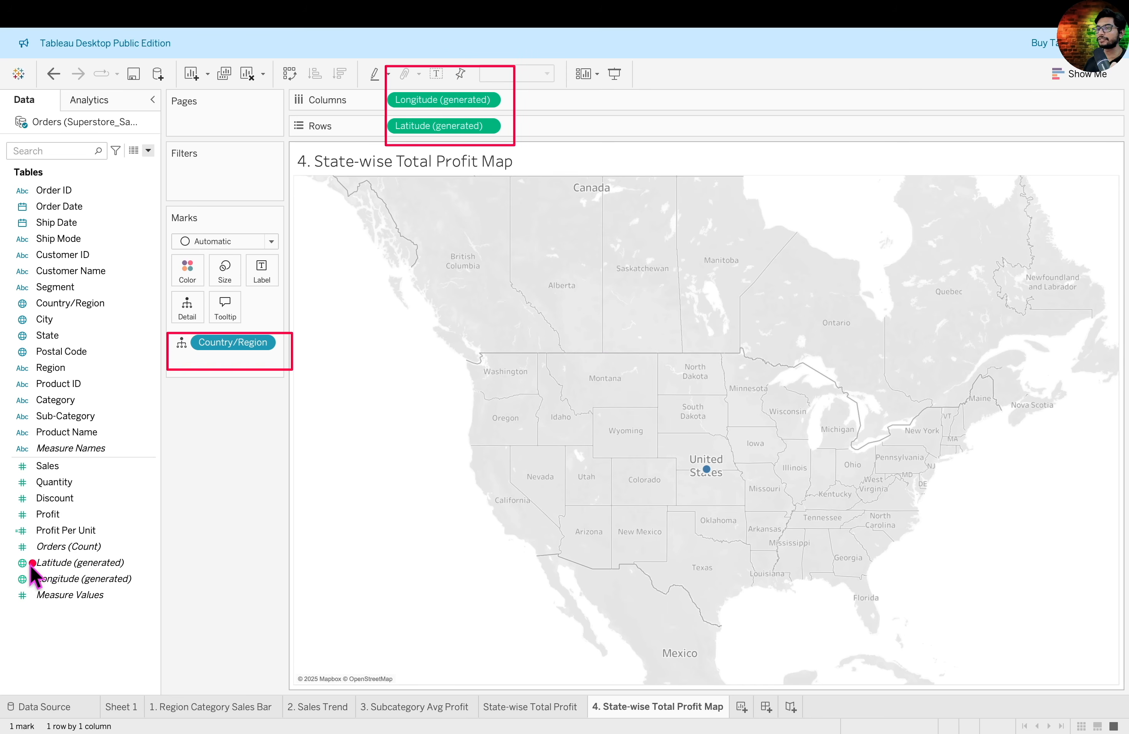
mouse_move(5, 553)
left_mouse_down()
mouse_move(41, 585)
mouse_move(176, 588)
left_mouse_up()
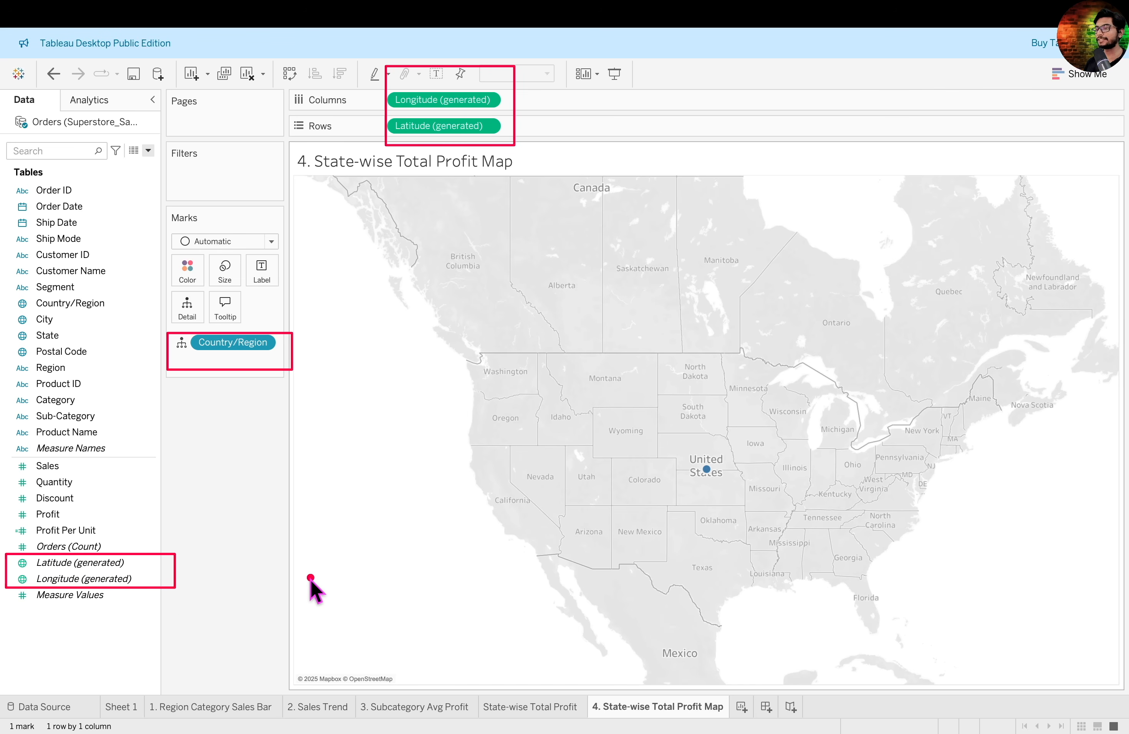
mouse_move(329, 615)
left_mouse_down()
mouse_move(253, 606)
mouse_move(176, 576)
left_mouse_up()
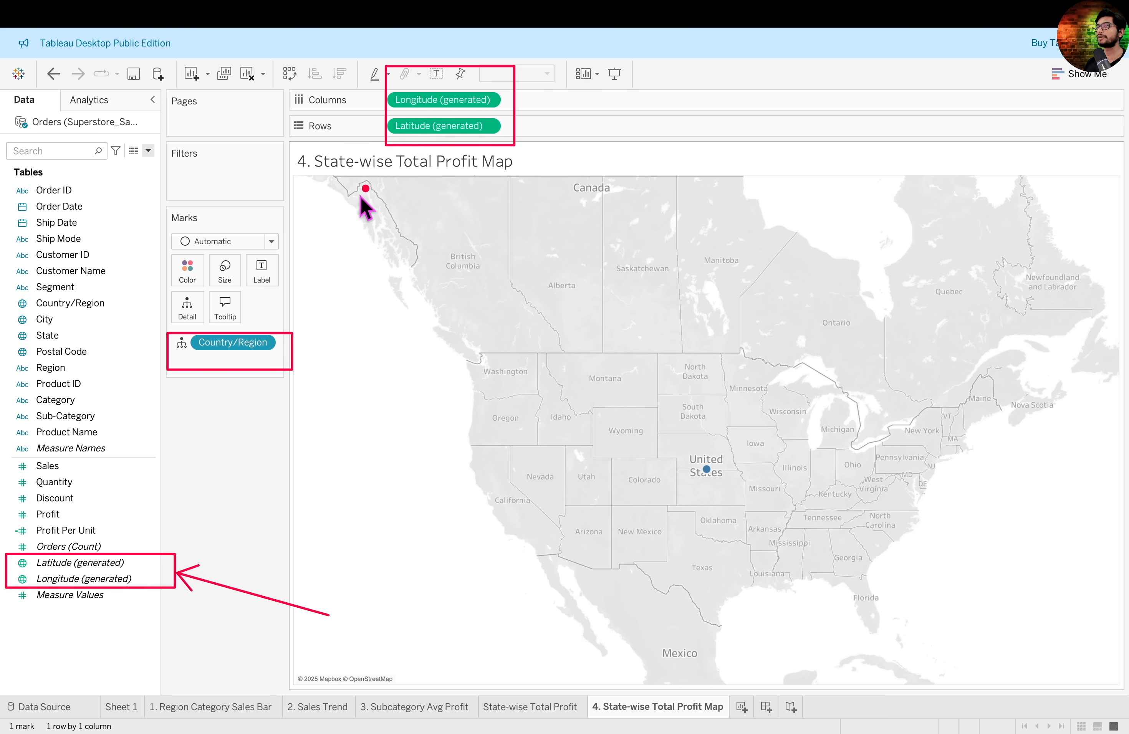
left_click_drag(251, 480, 240, 435)
left_click_drag(227, 370, 245, 385)
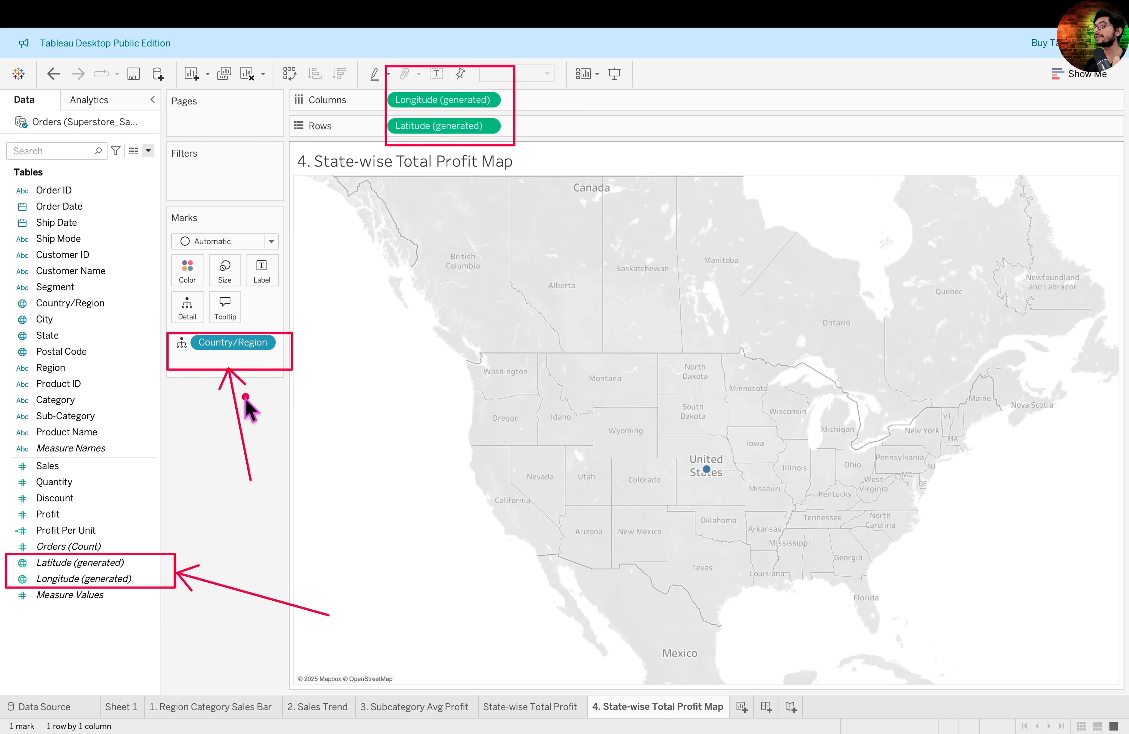
key("g")
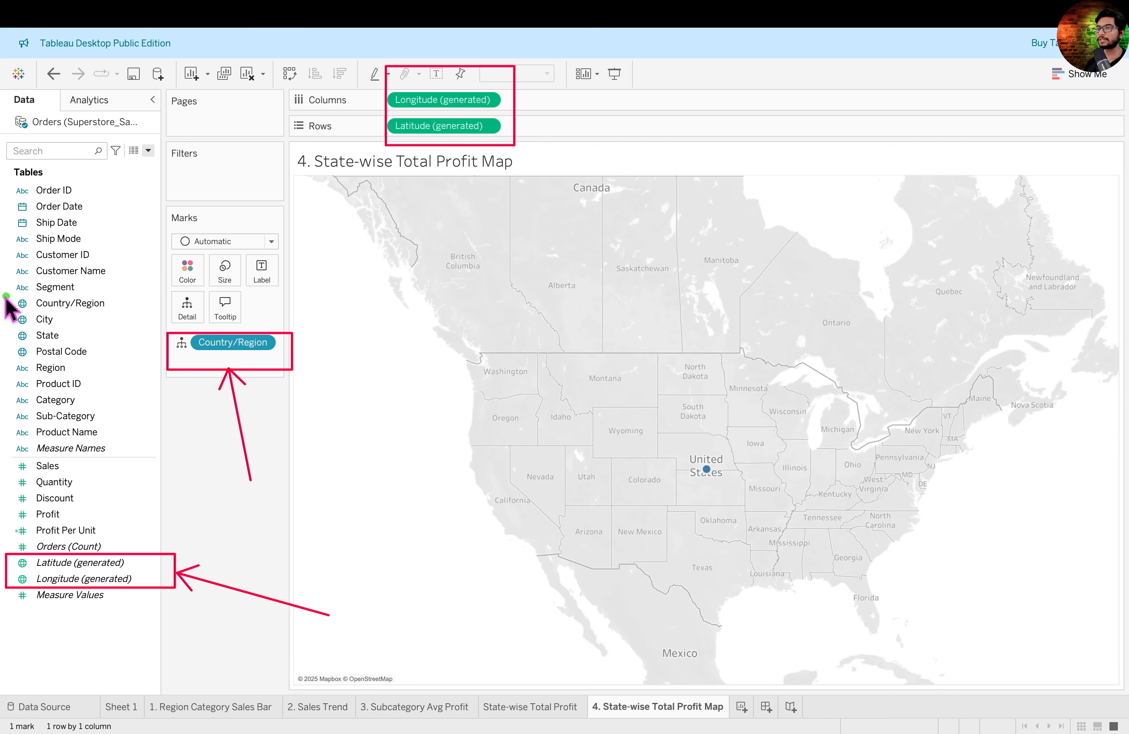
mouse_move(5, 295)
left_mouse_down()
mouse_move(140, 315)
mouse_move(294, 240)
mouse_move(406, 279)
left_mouse_up()
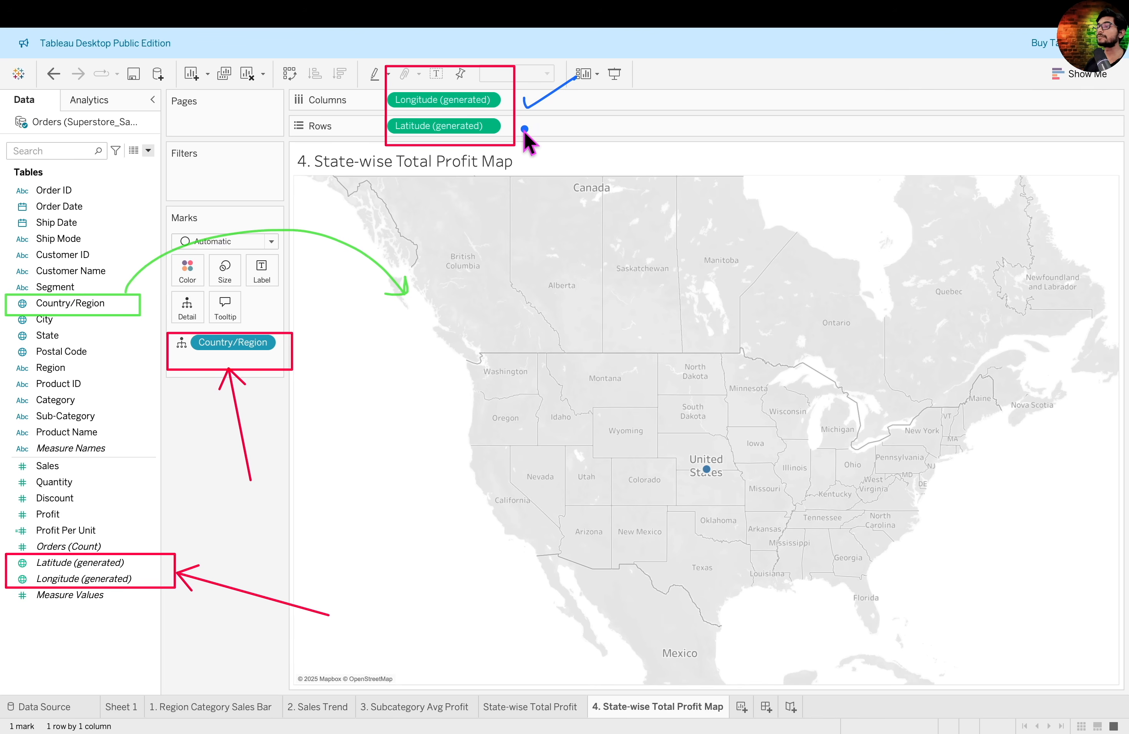
left_click_drag(526, 128, 569, 113)
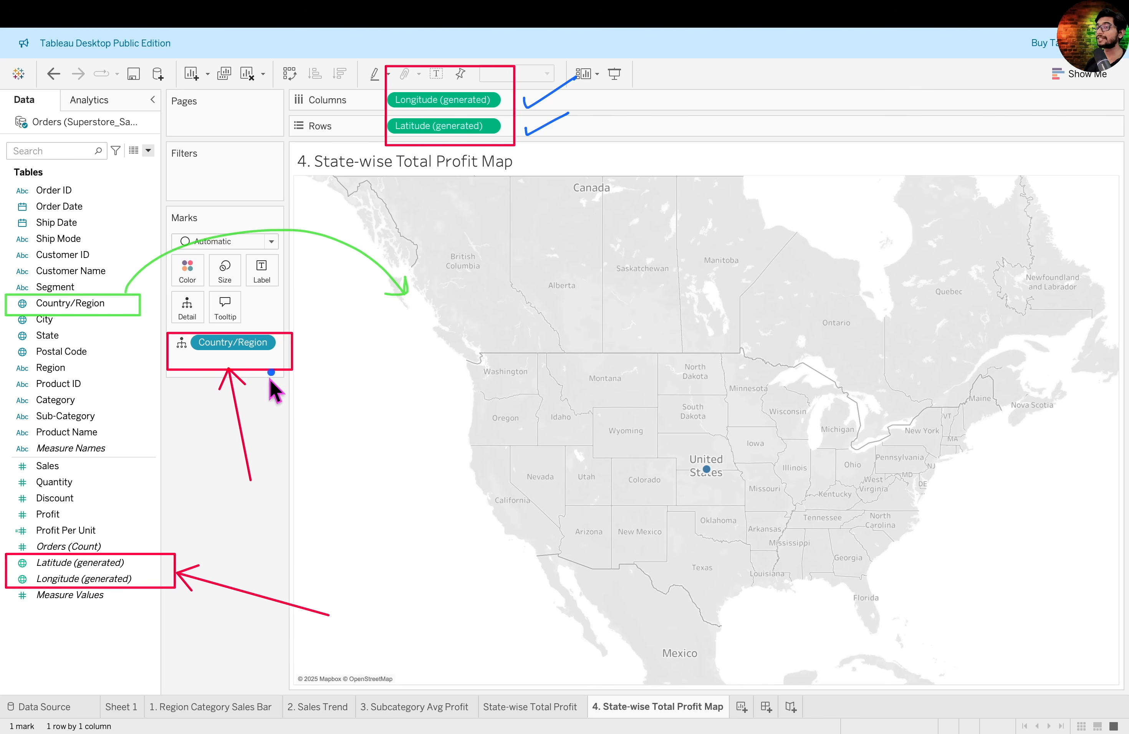
left_click_drag(292, 353, 357, 323)
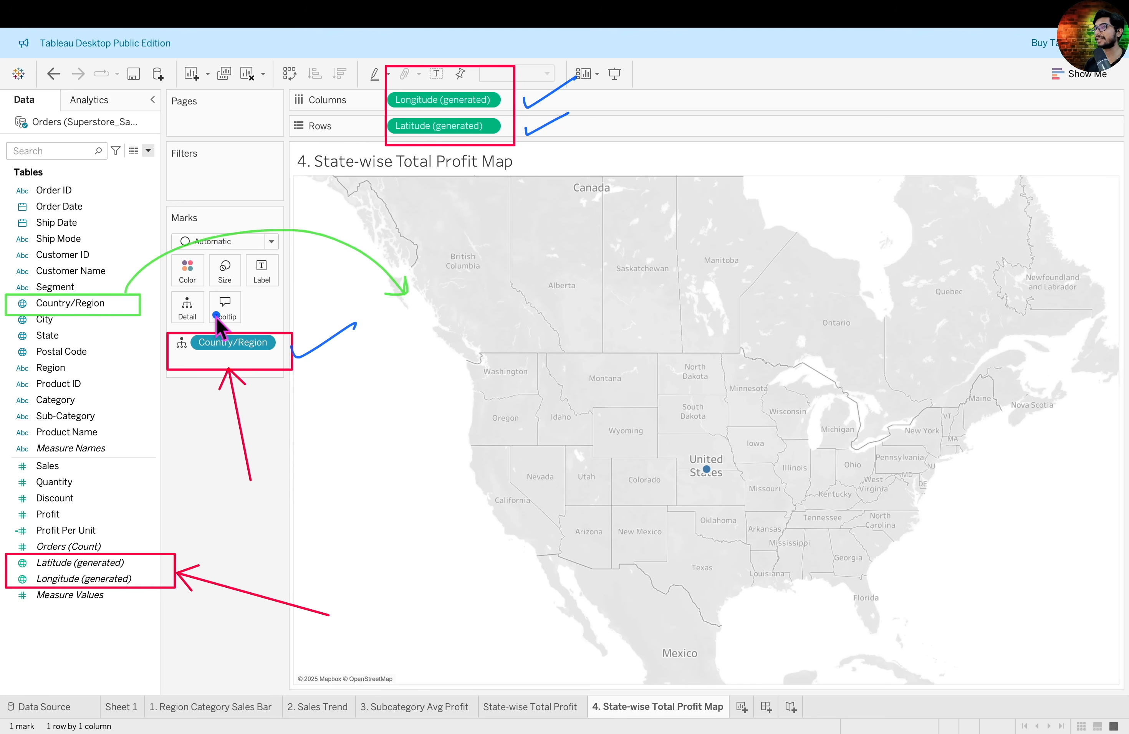
- Clear the worksheet and rebuild the map with generated Longitude as columns, generated Latitude as rows, and Country/Region as detail
key("Escape")
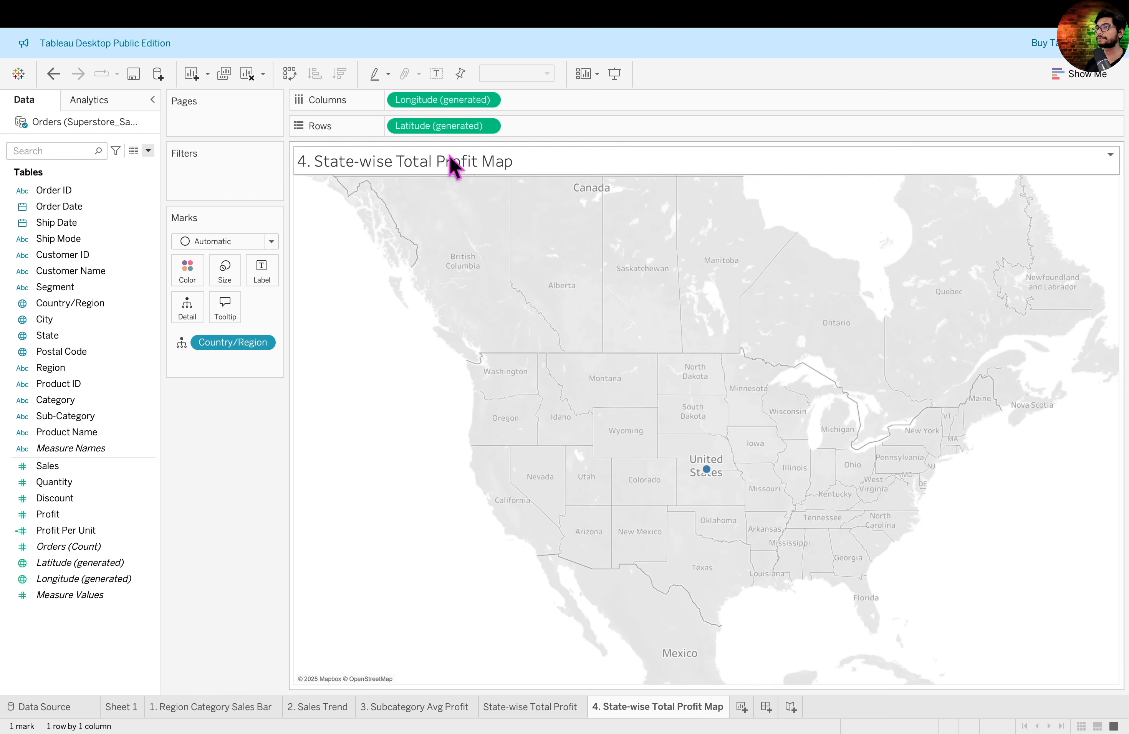
left_click_drag(242, 221, 251, 84)
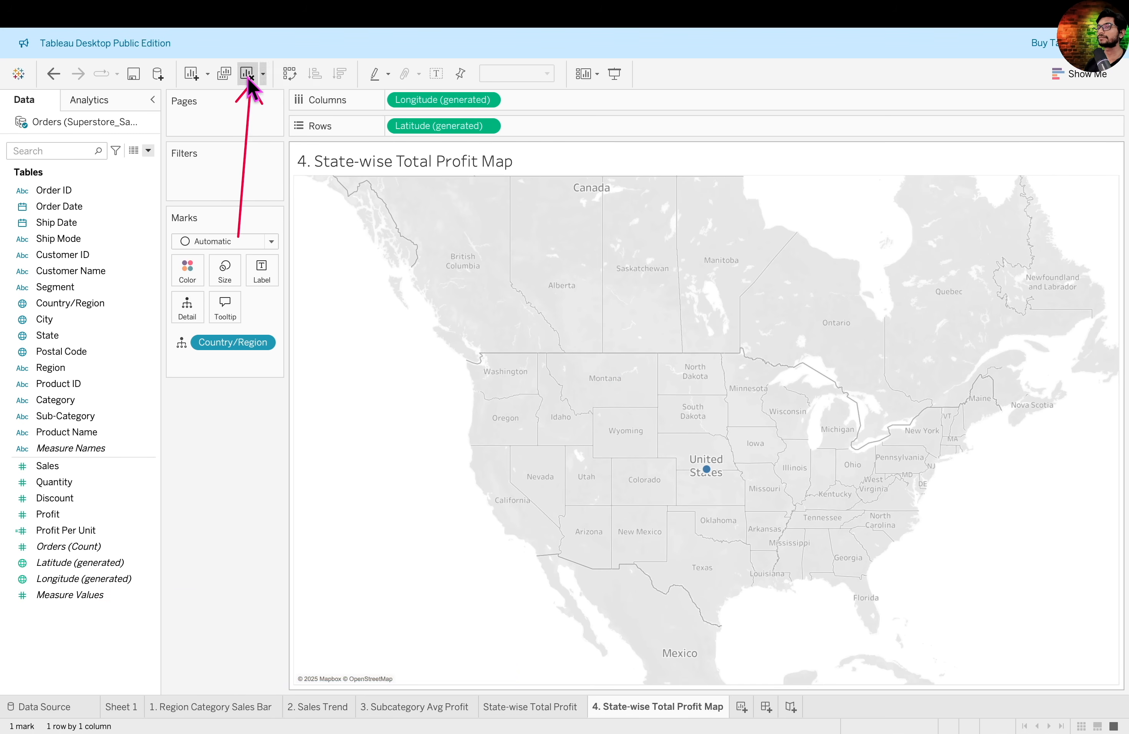
left_click(250, 84)
left_click_drag(91, 583, 456, 93)
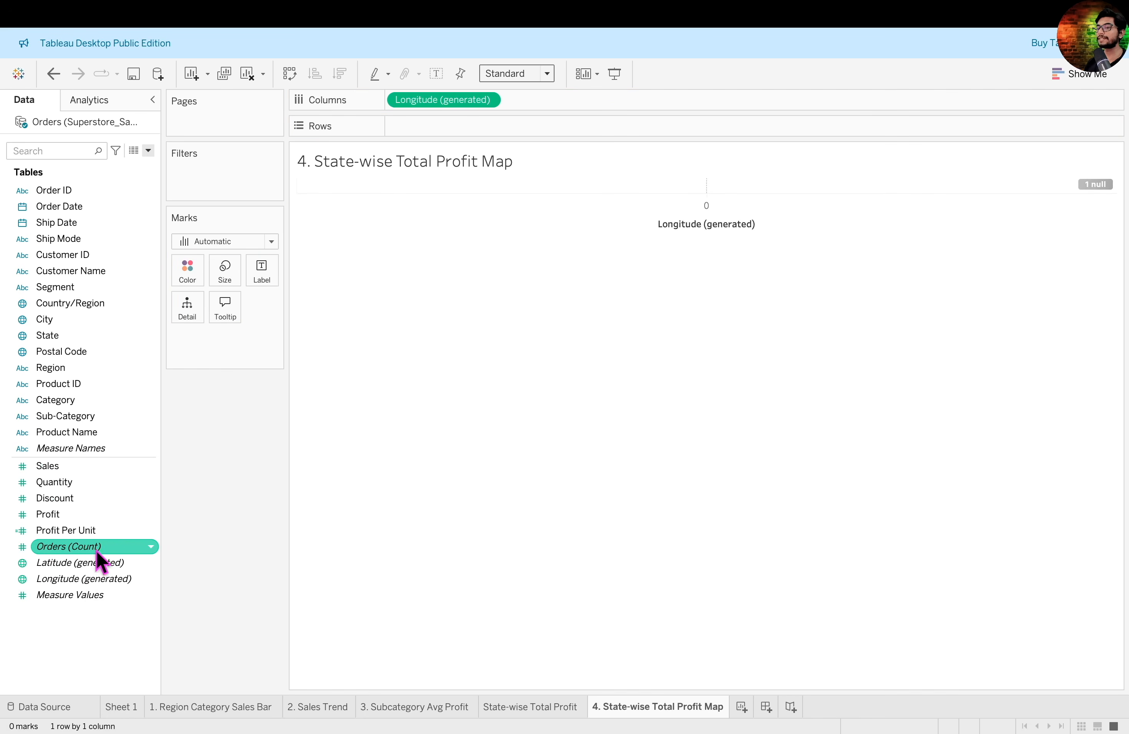
left_click_drag(102, 568, 479, 138)
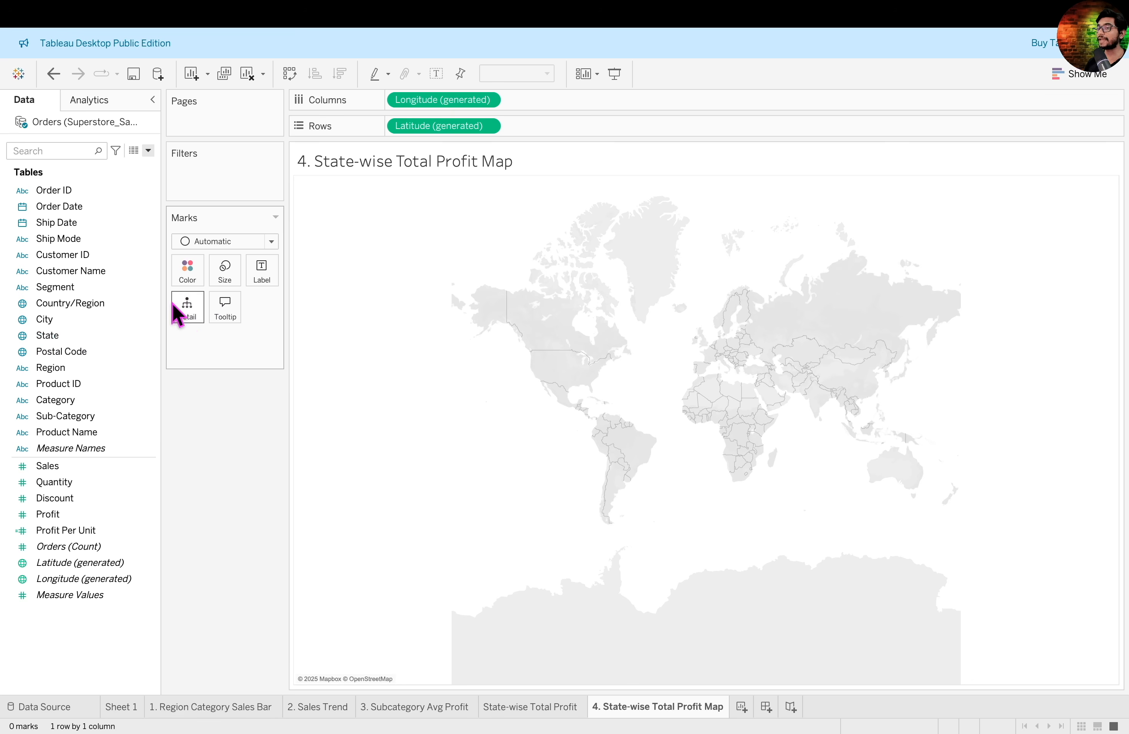
left_click_drag(71, 303, 197, 318)
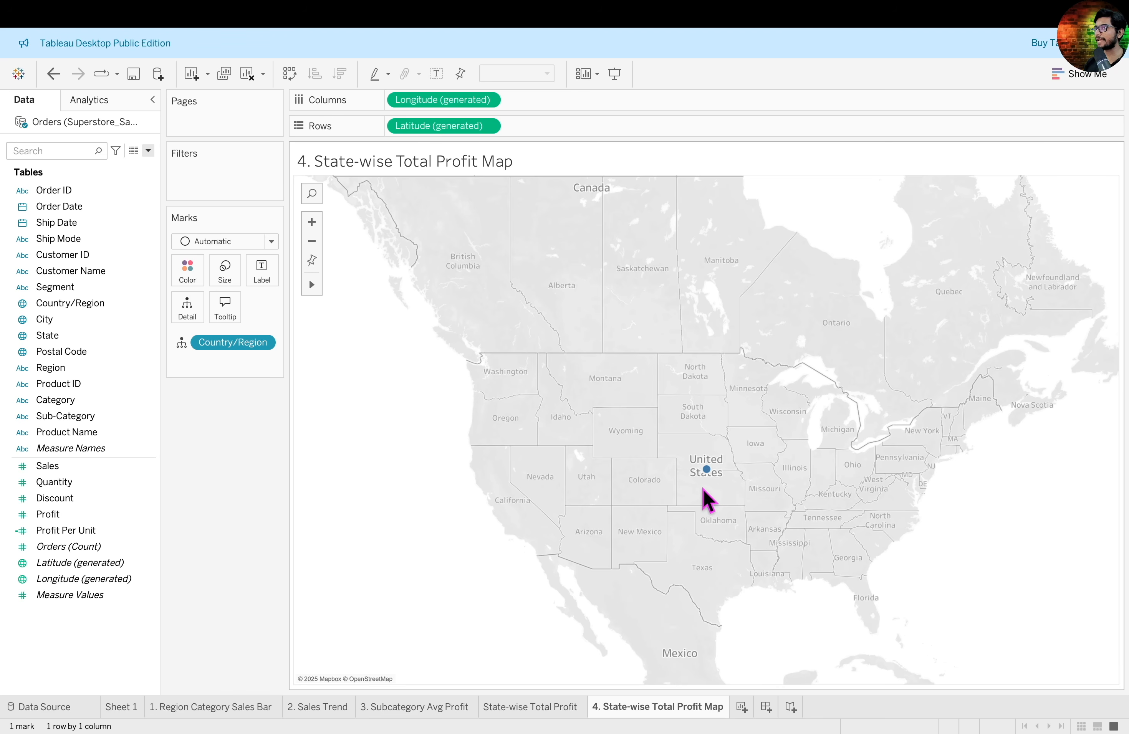
- Break the map down by State and use total Profit for both the mark labels and the mark color
left_click_drag(48, 335, 184, 319)
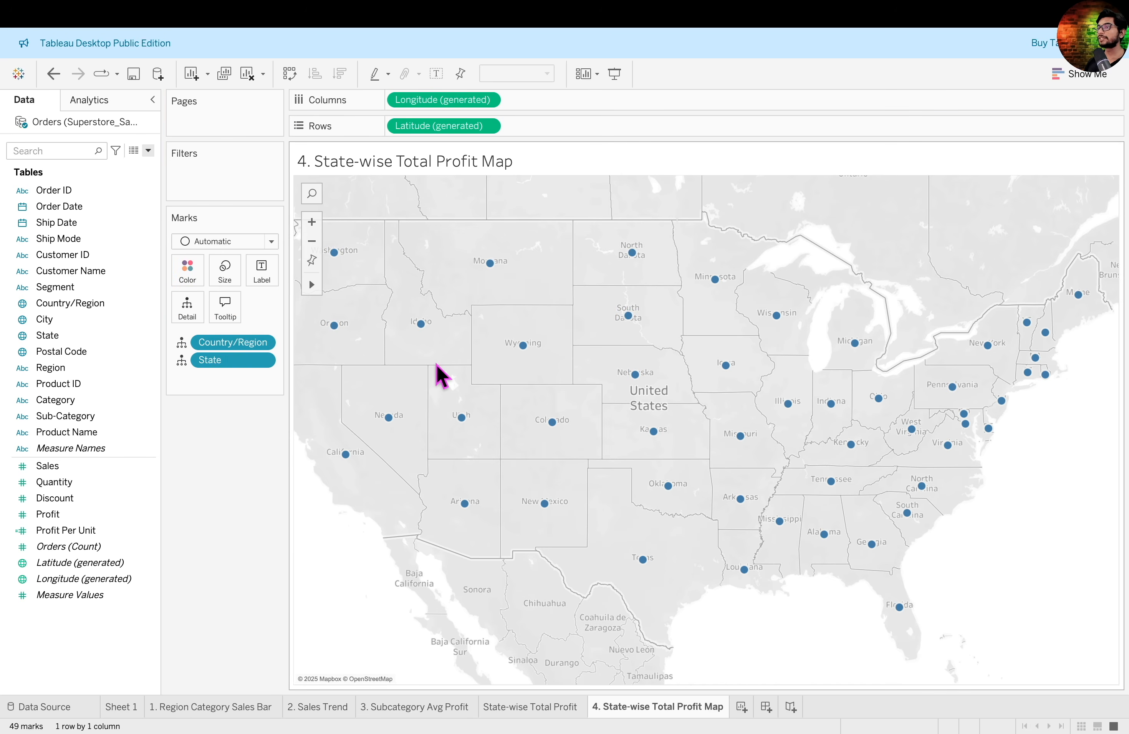
mouse_move(637, 334)
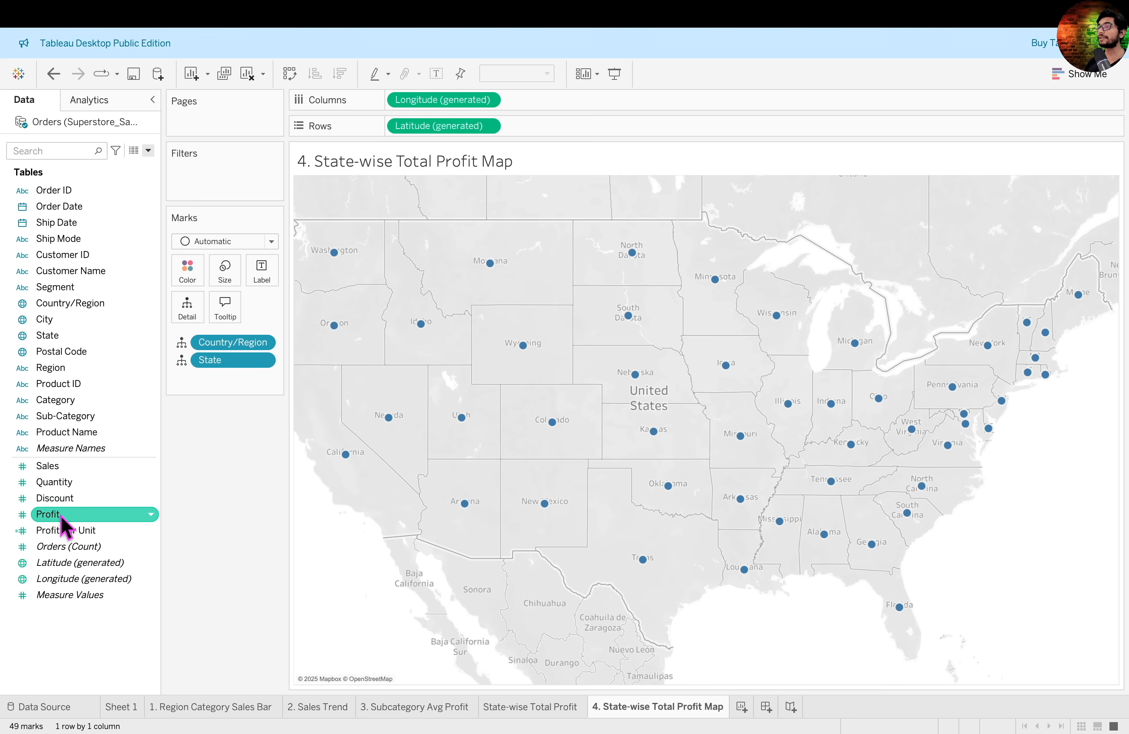
left_click_drag(61, 520, 264, 277)
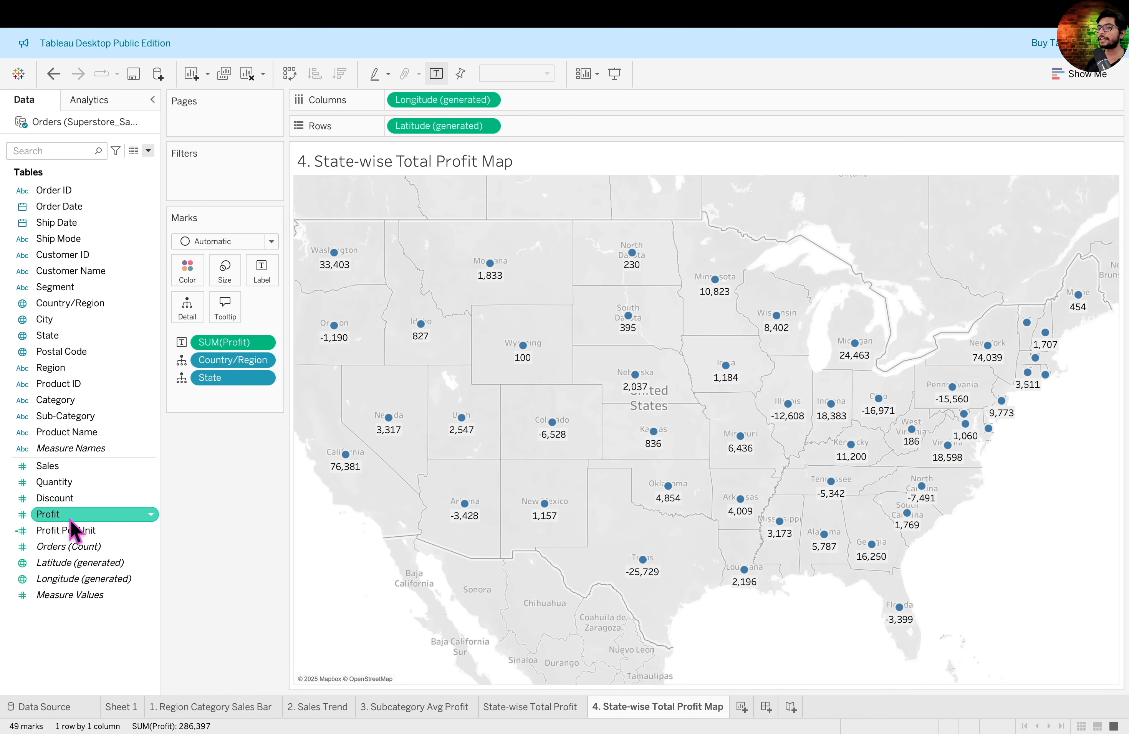
left_click_drag(67, 516, 192, 275)
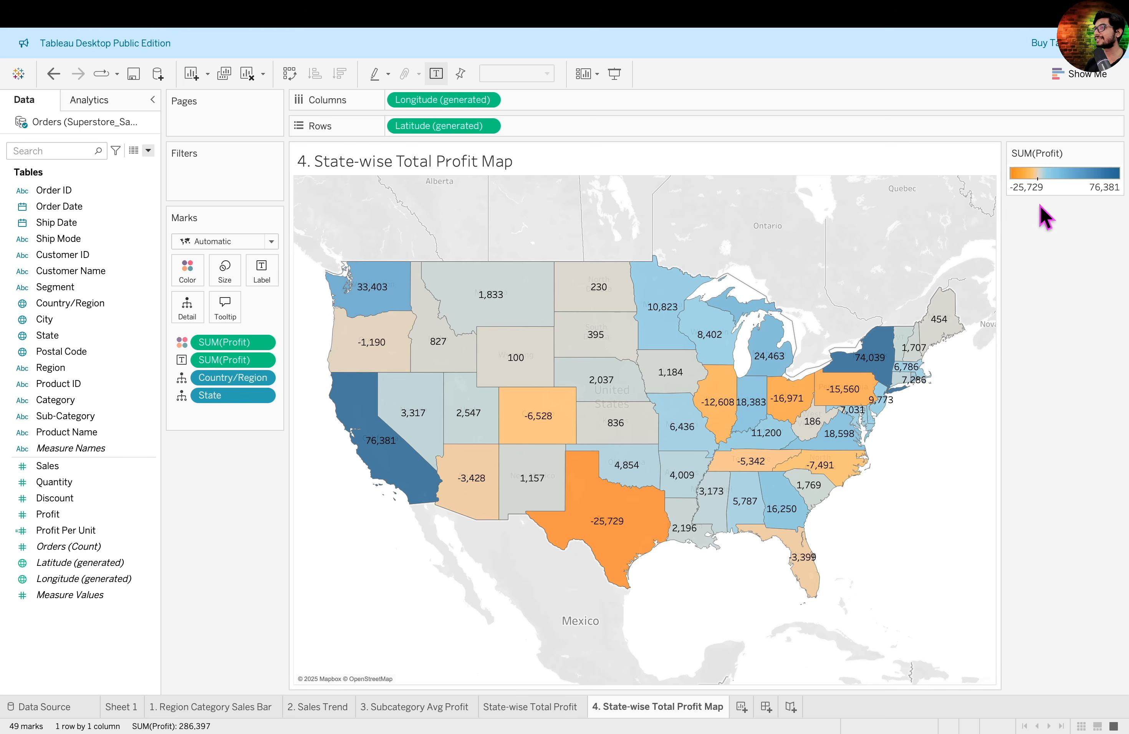
- Change the Profit color palette to Red-Green Diverging
left_click(1116, 153)
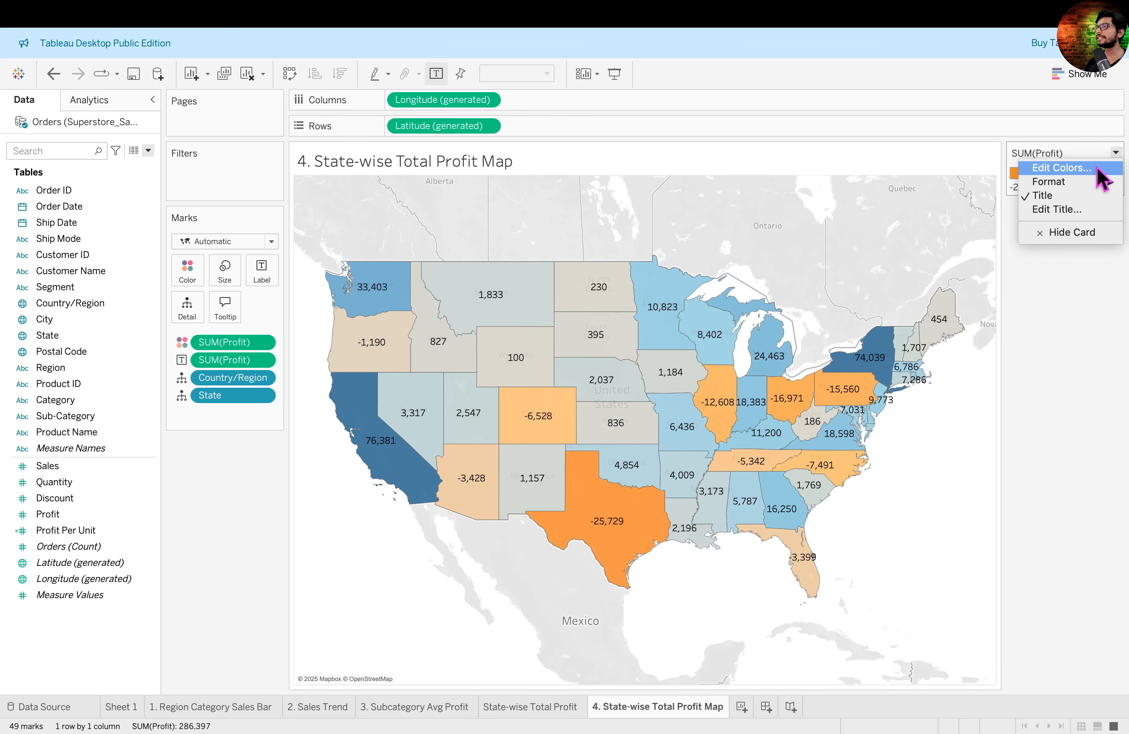
left_click(1098, 168)
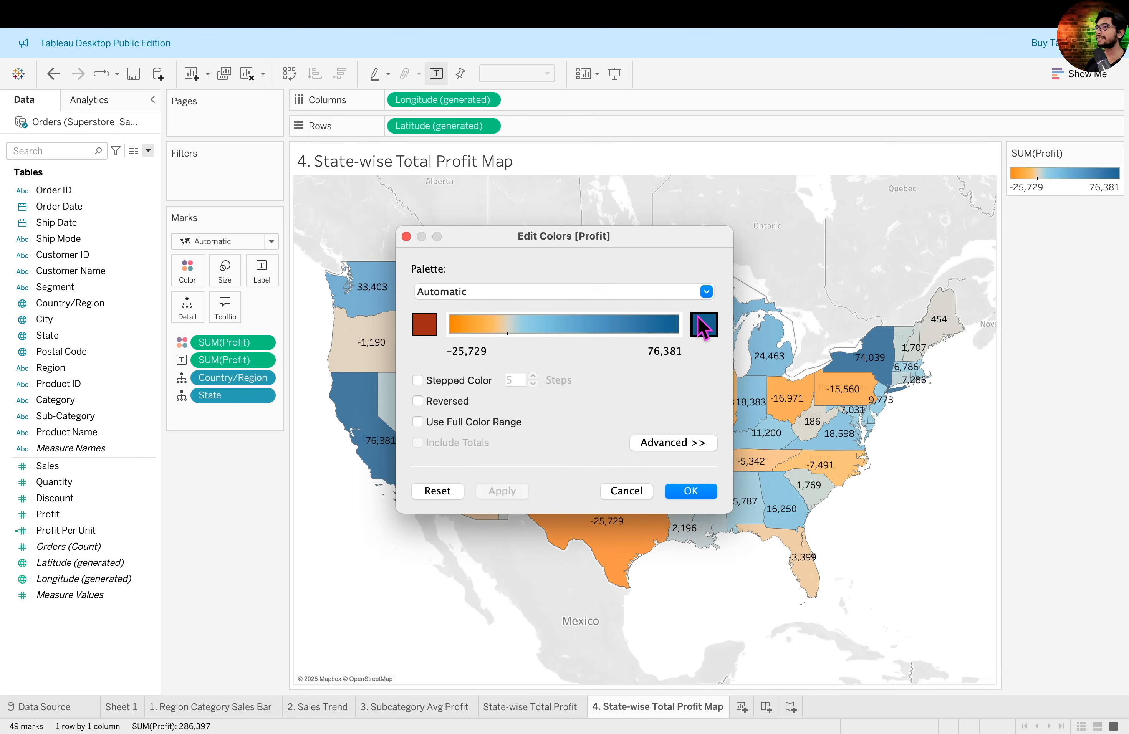
left_click(706, 292)
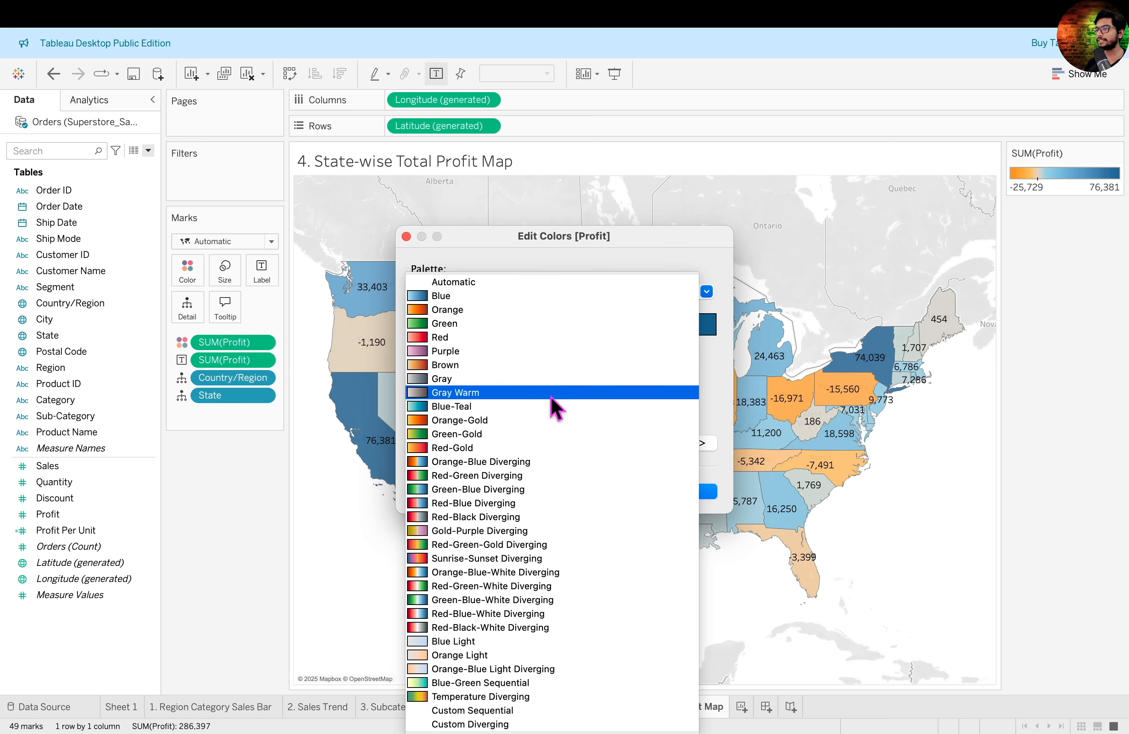
left_click(554, 489)
left_click(687, 491)
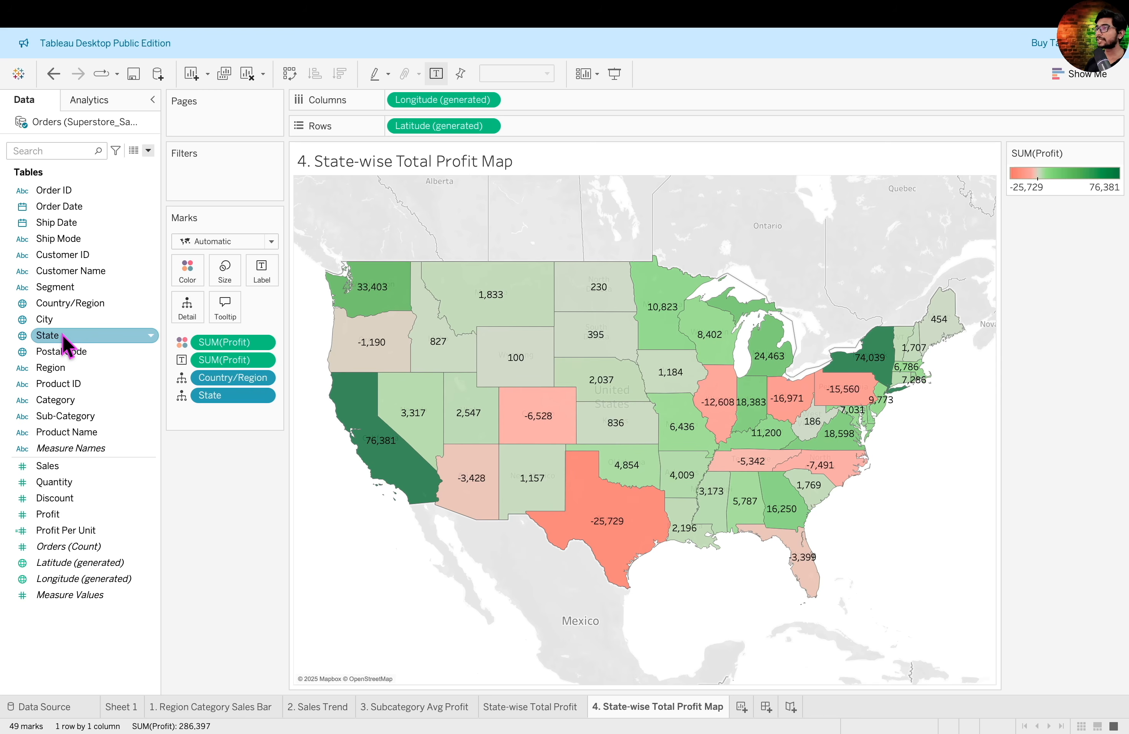
- Add State names to the map labels and format Profit as custom currency with 1 decimal place and display units in Thousands (K)
left_click_drag(62, 337, 265, 281)
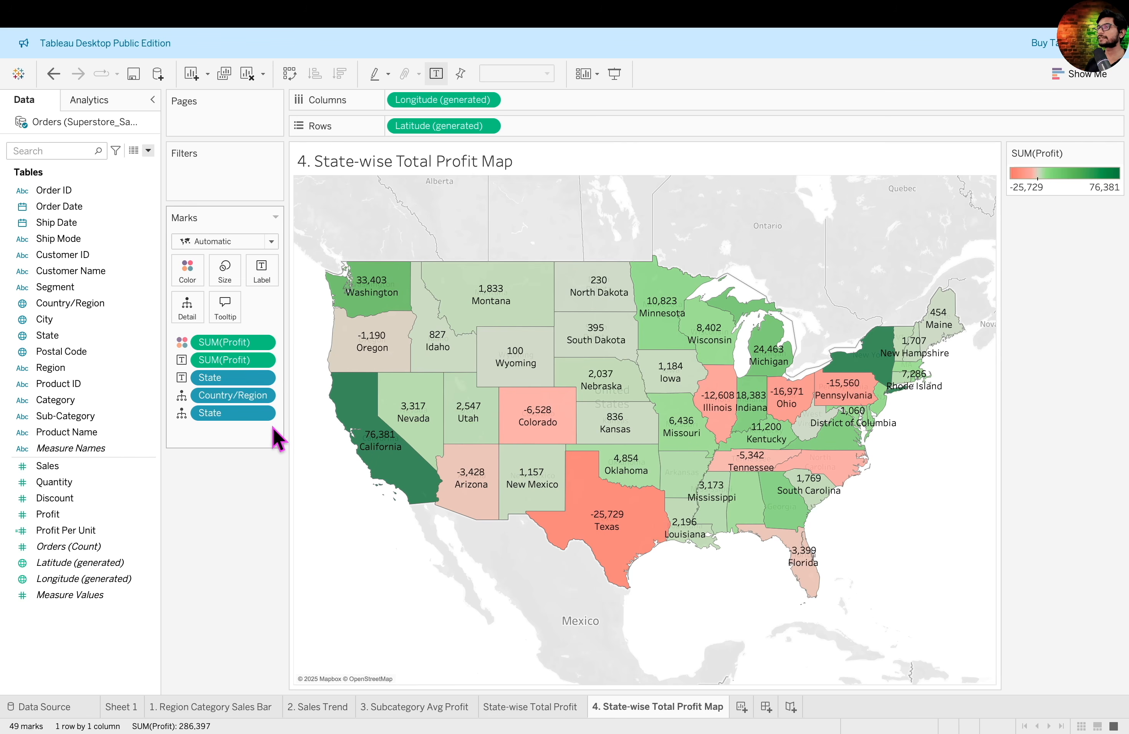
left_click(264, 361)
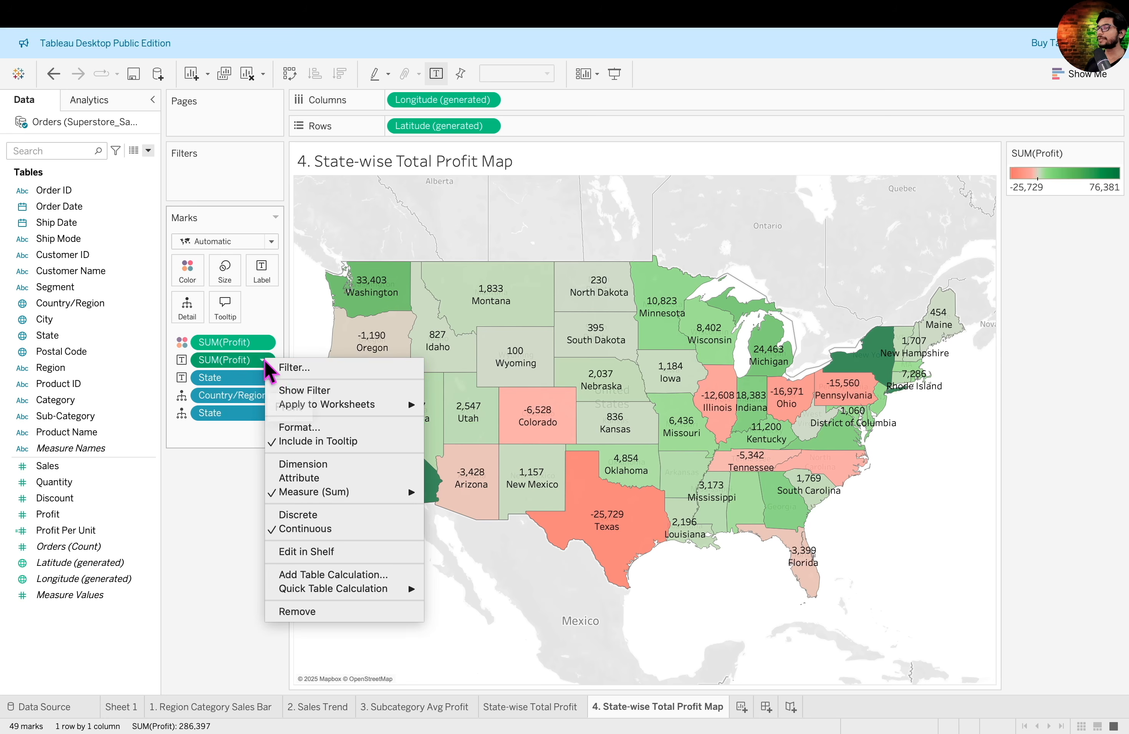
left_click(306, 428)
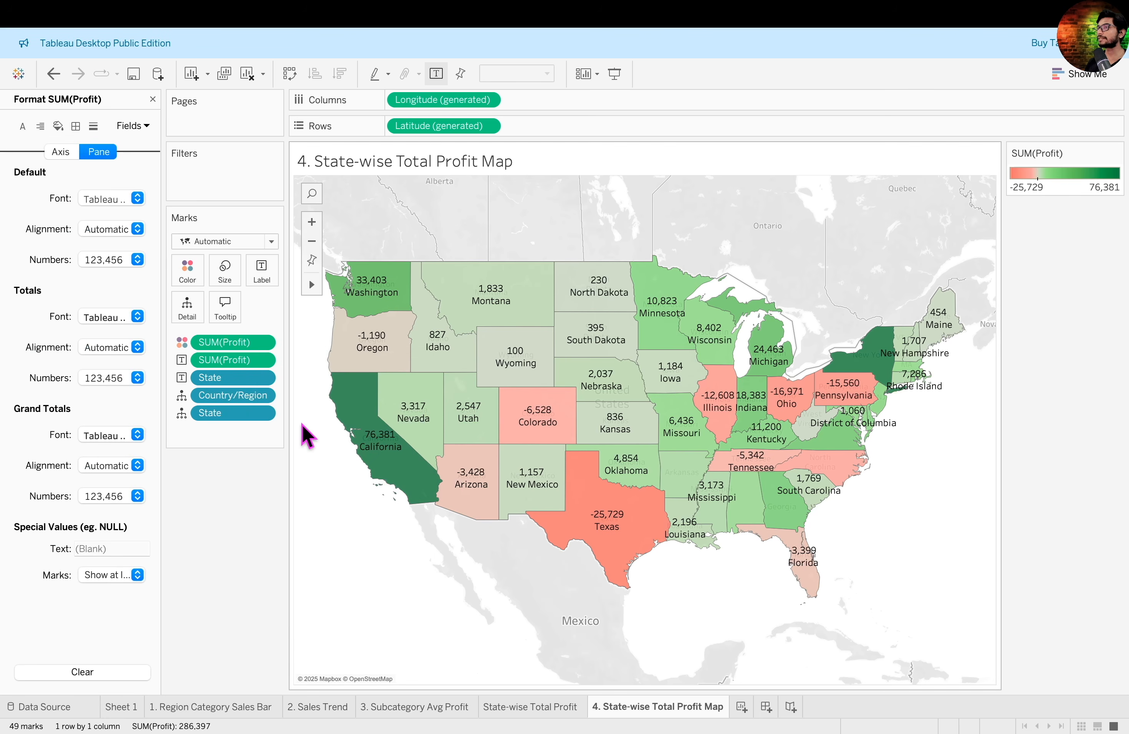
left_click(137, 260)
left_click(148, 341)
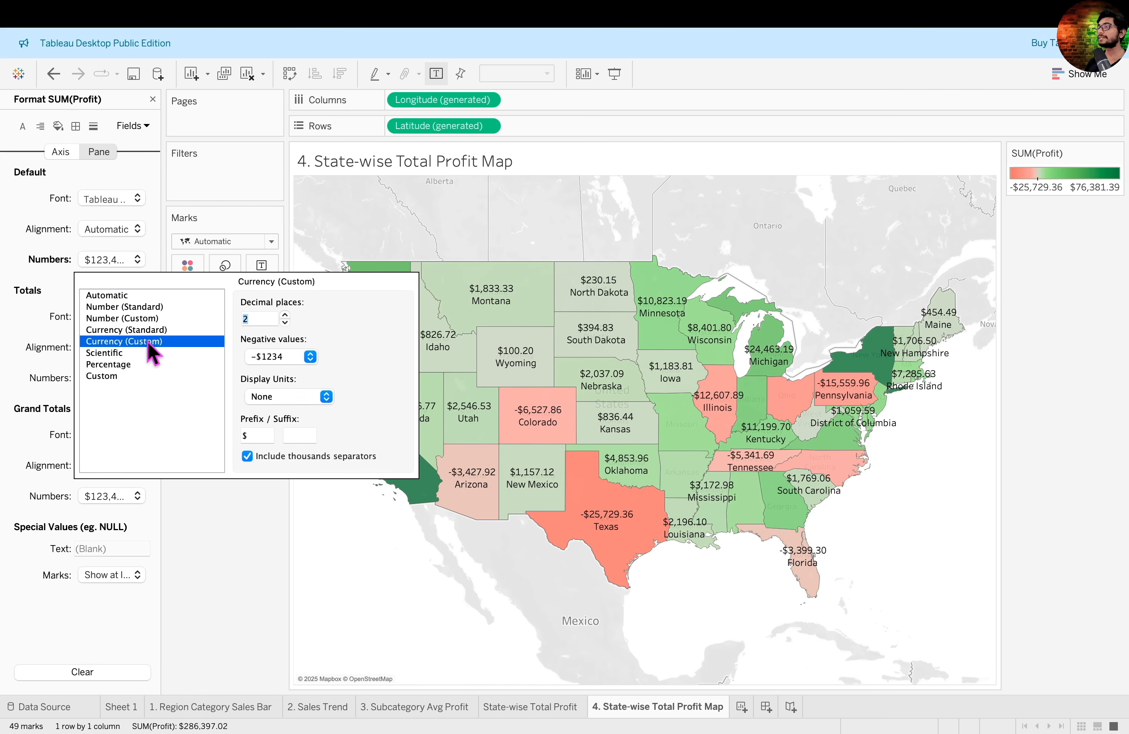
left_click(285, 322)
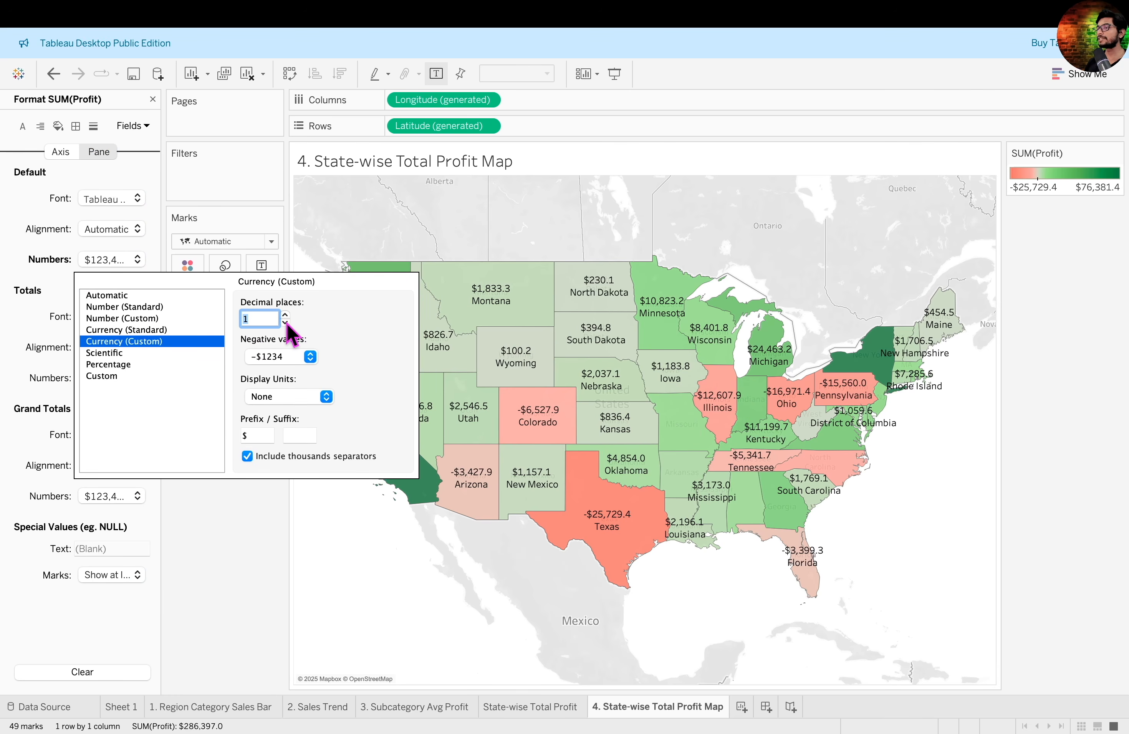
left_click(308, 397)
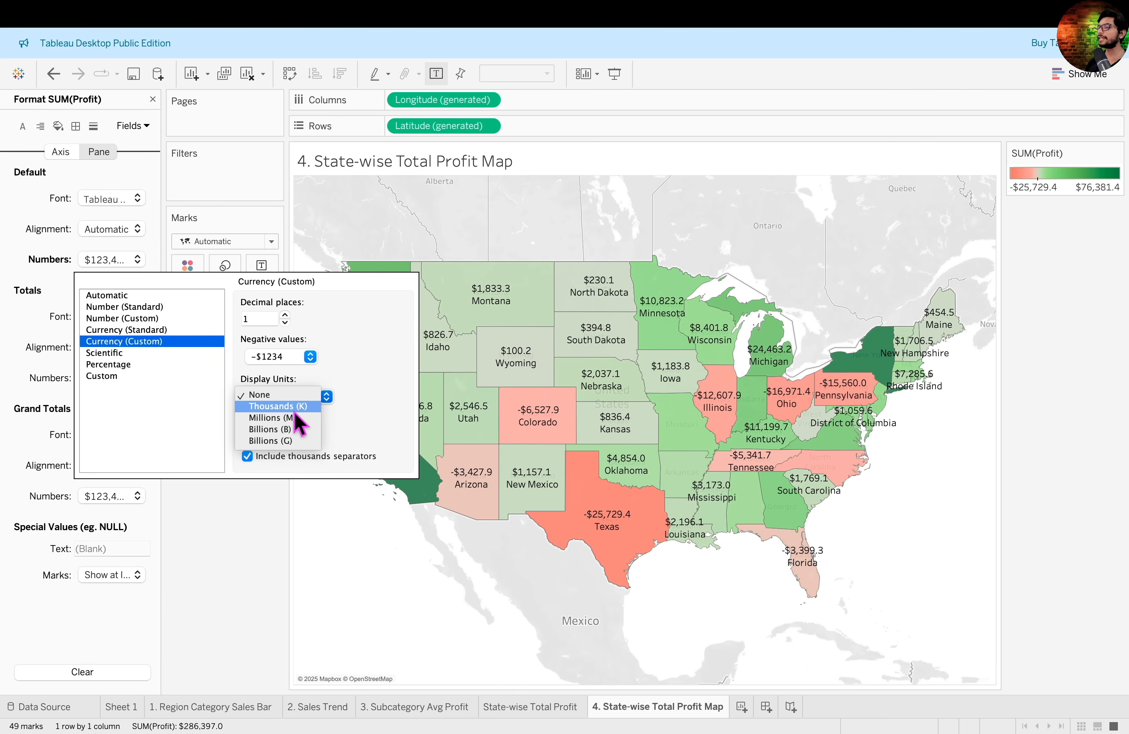
left_click(299, 408)
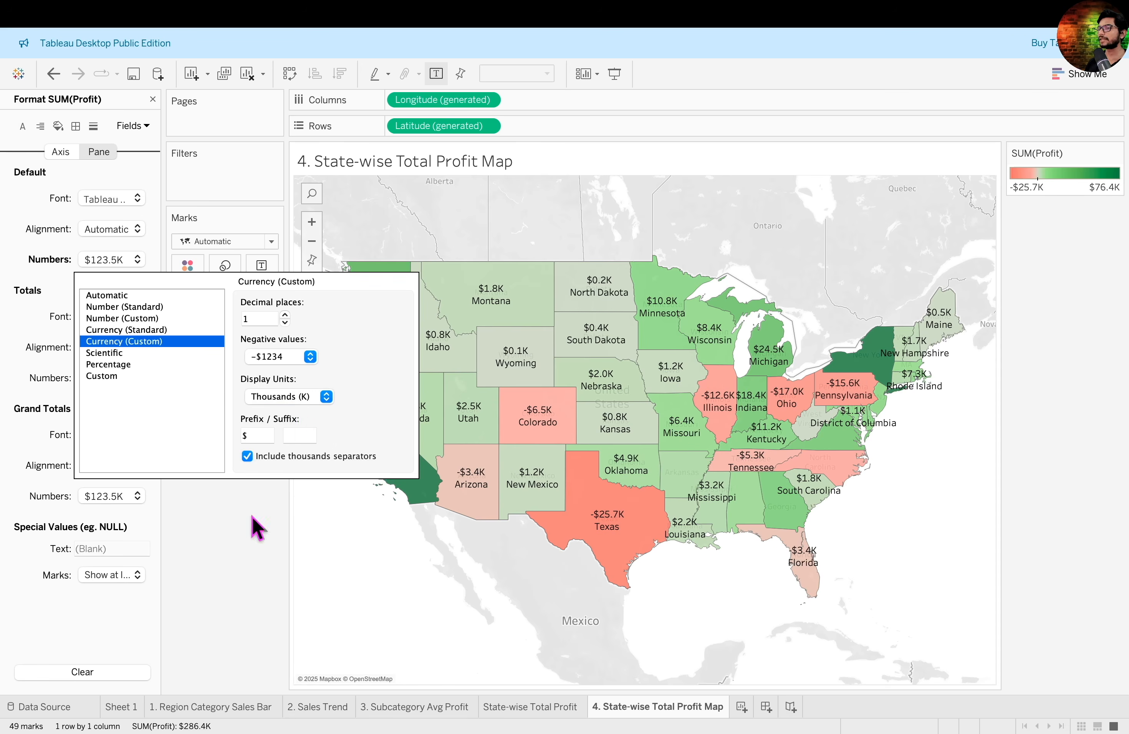
left_click(152, 99)
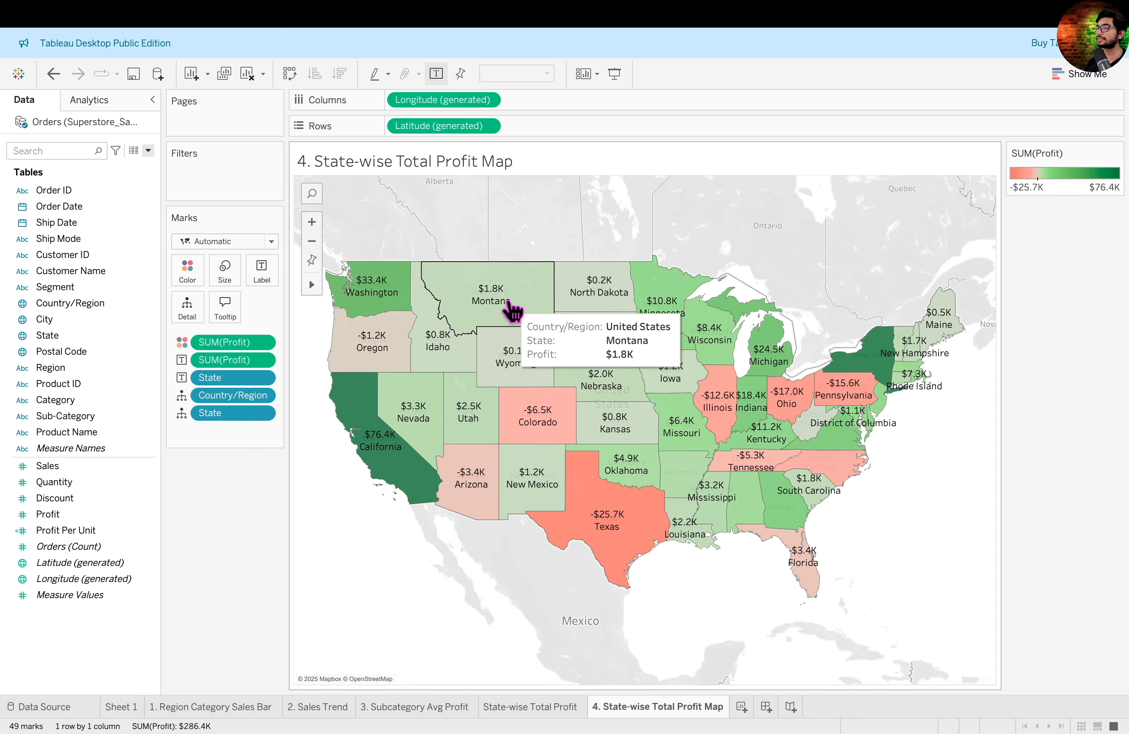
- Set the map label font to size 8 and make it bold
left_click_drag(461, 275, 526, 317)
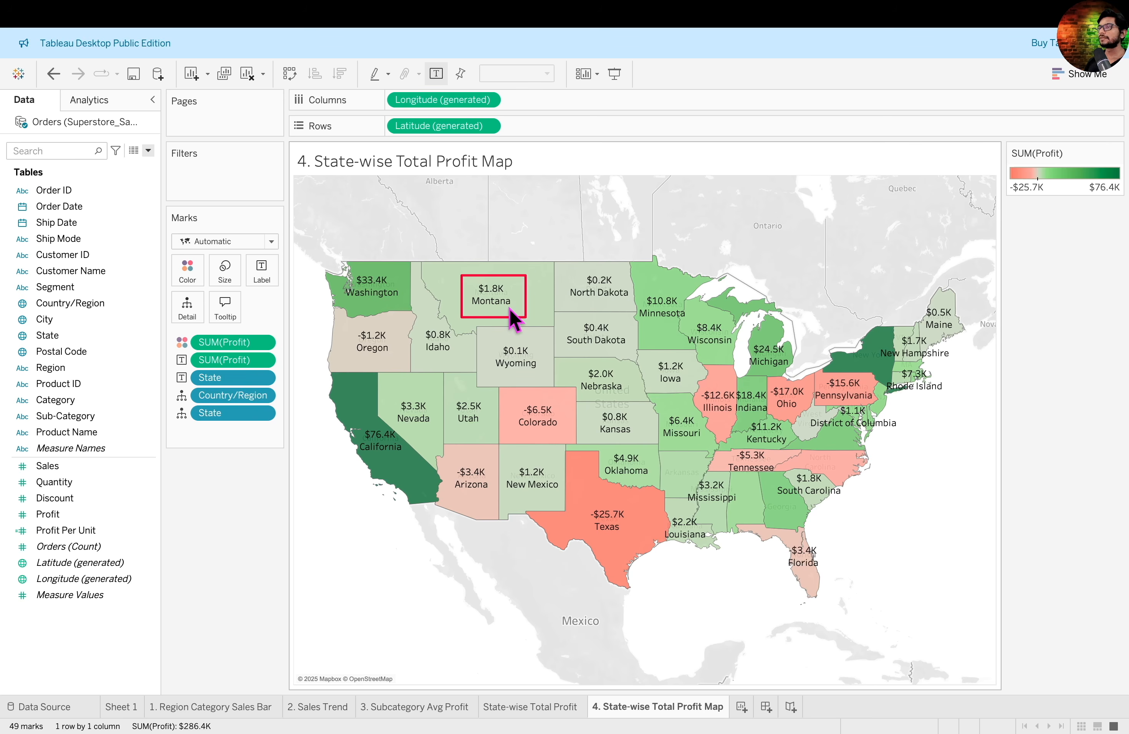
mouse_move(524, 306)
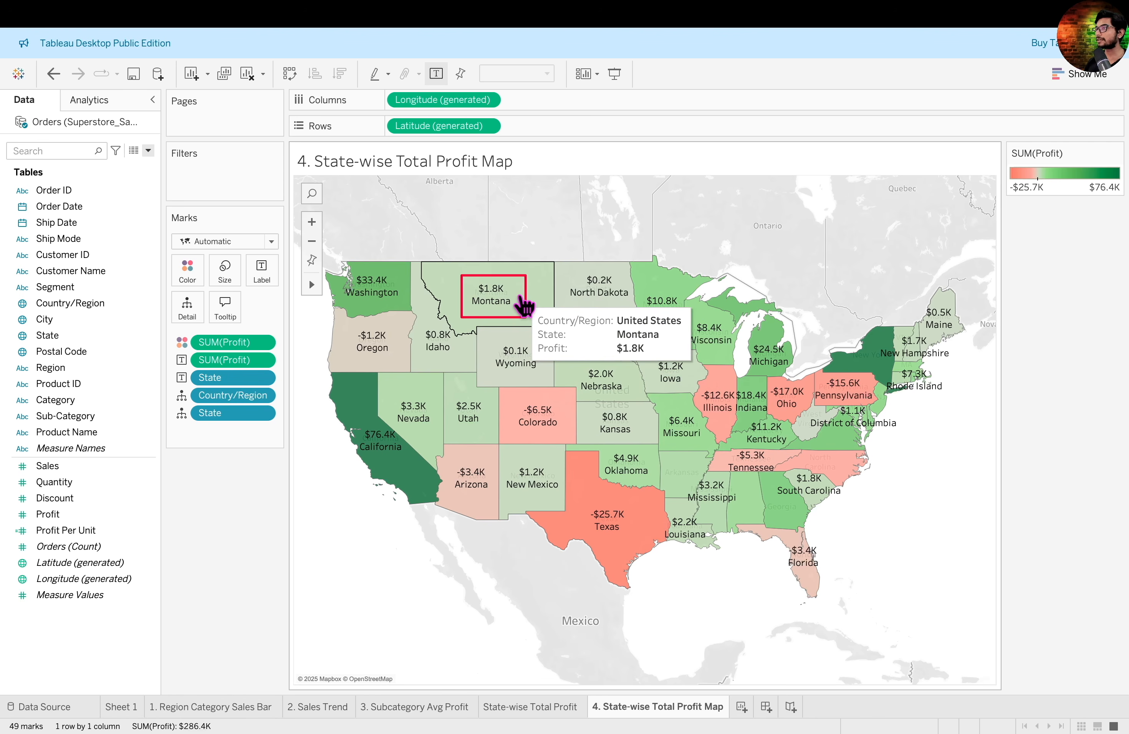
left_click(263, 281)
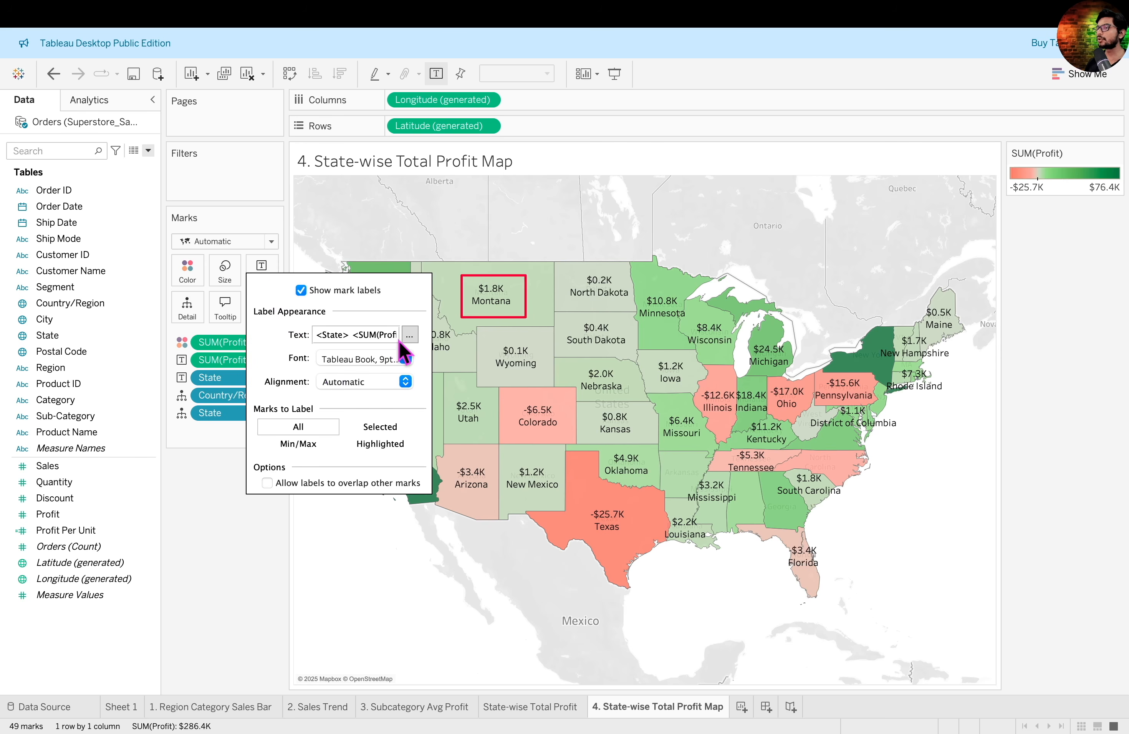
left_click(406, 359)
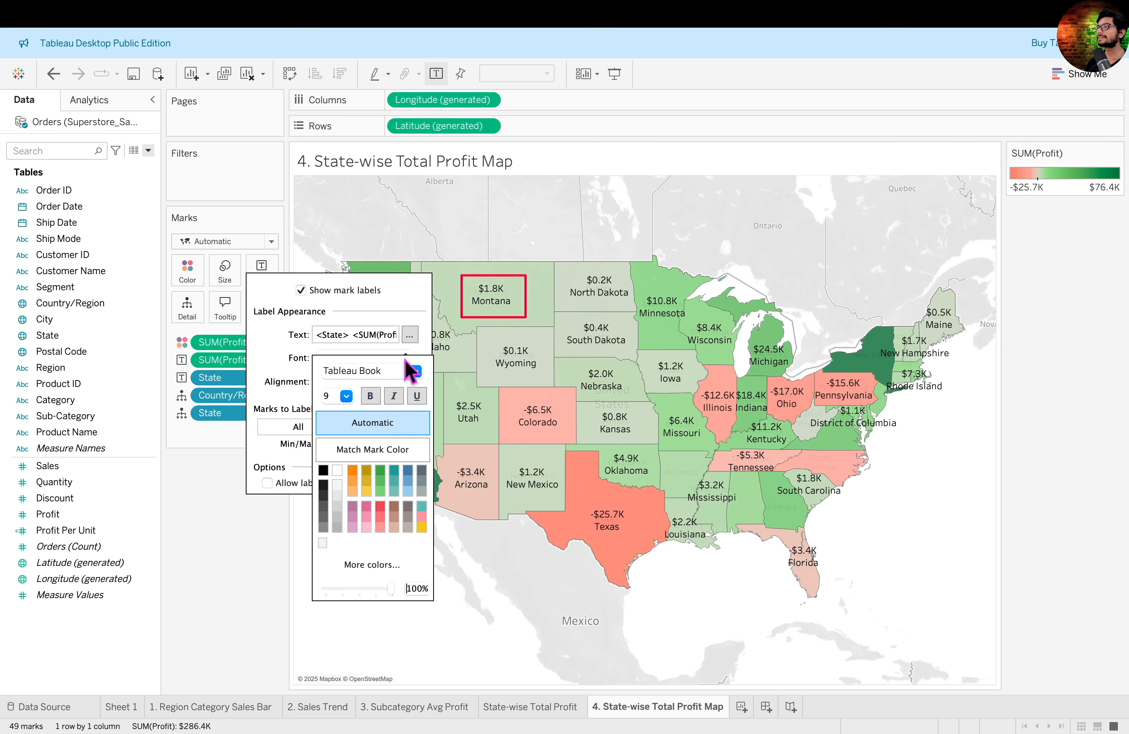
left_click(346, 396)
left_click(341, 409)
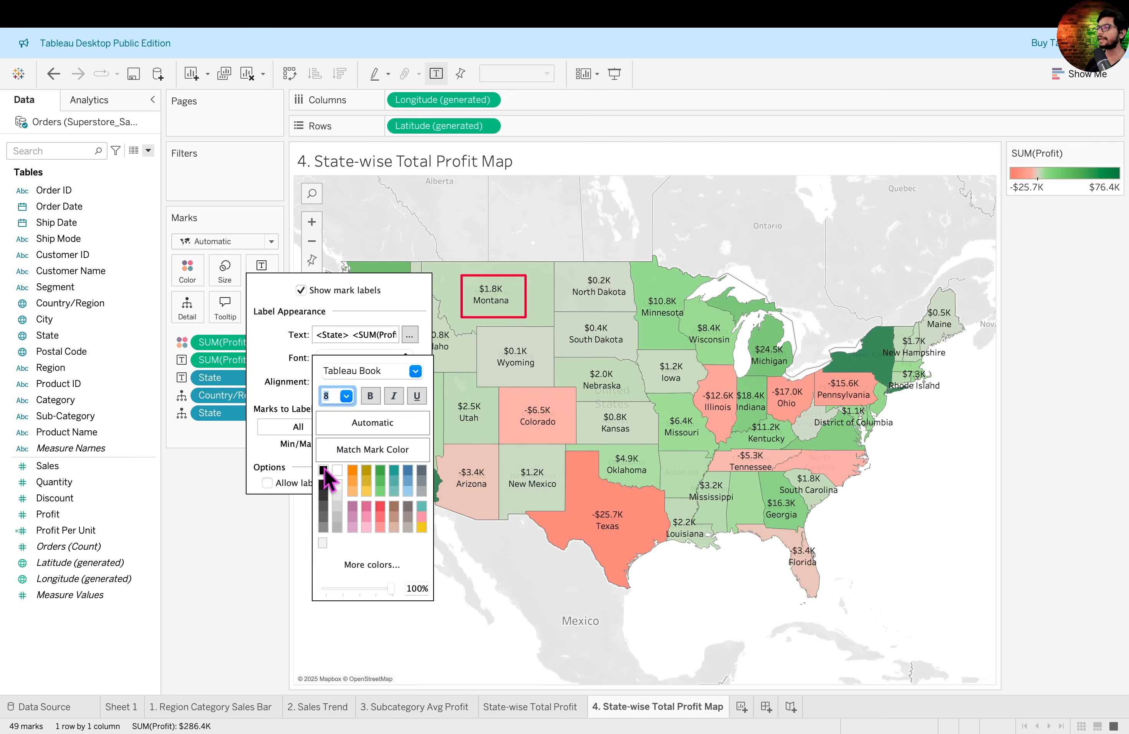
left_click(371, 397)
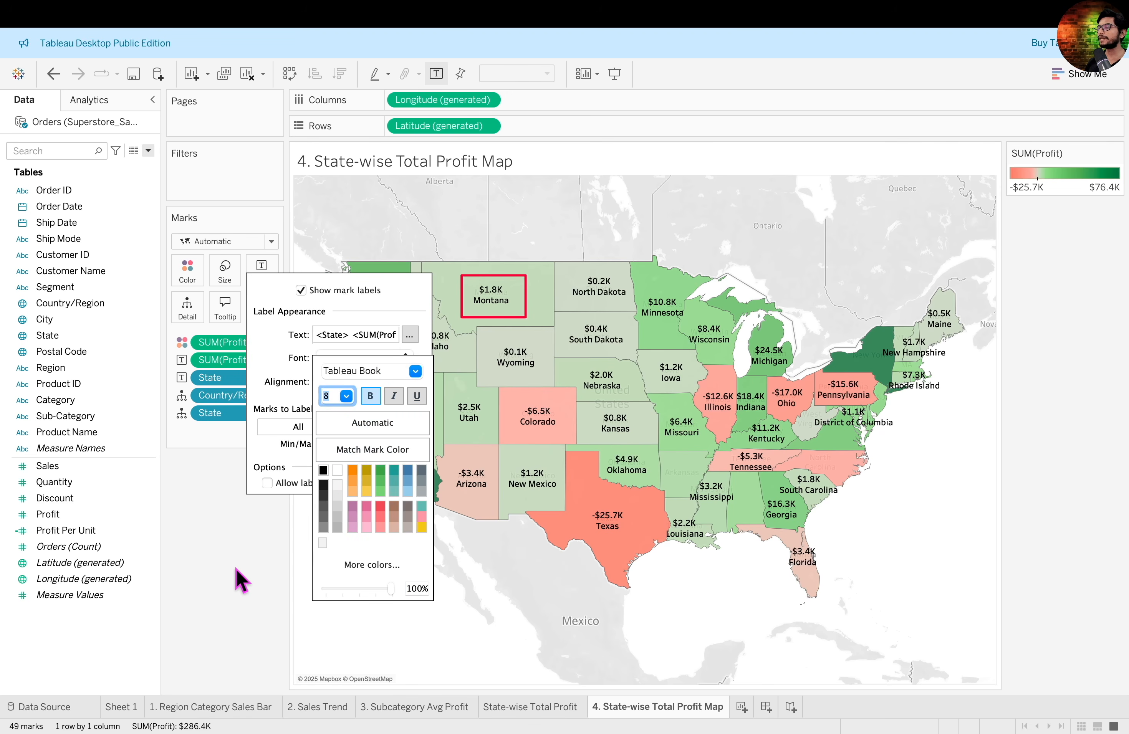
left_click(267, 553)
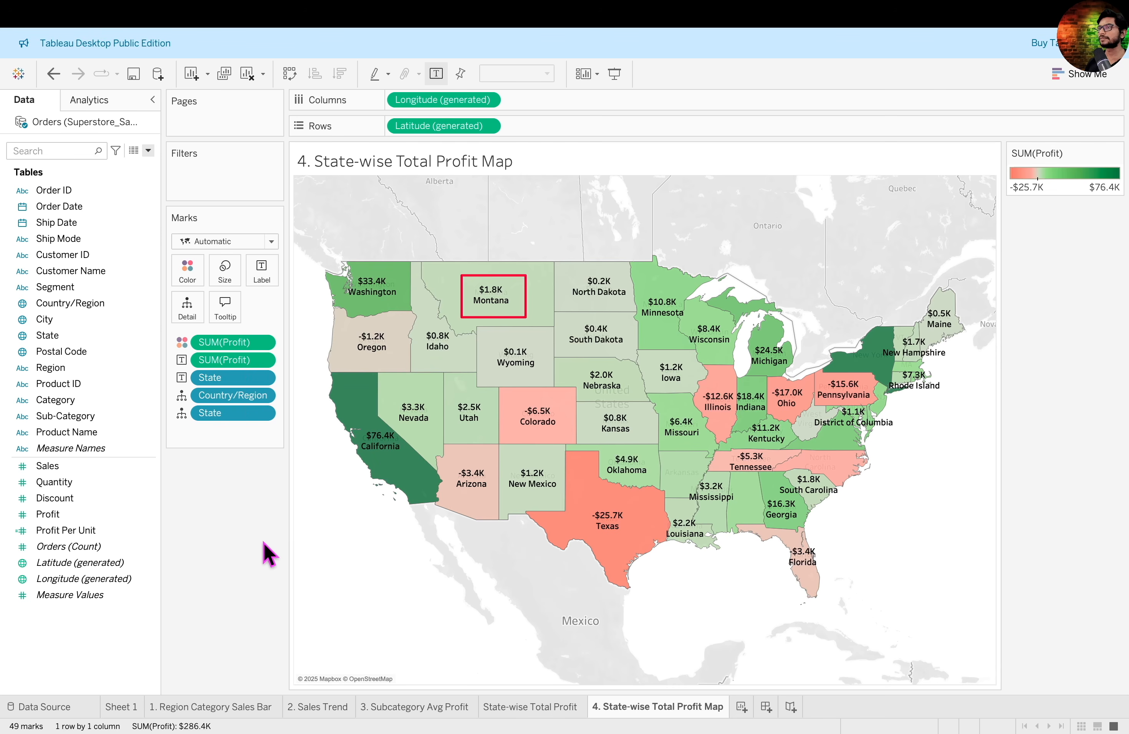
- Explore the state profit map by zooming in and out, resetting the view, and panning across it
mouse_move(502, 297)
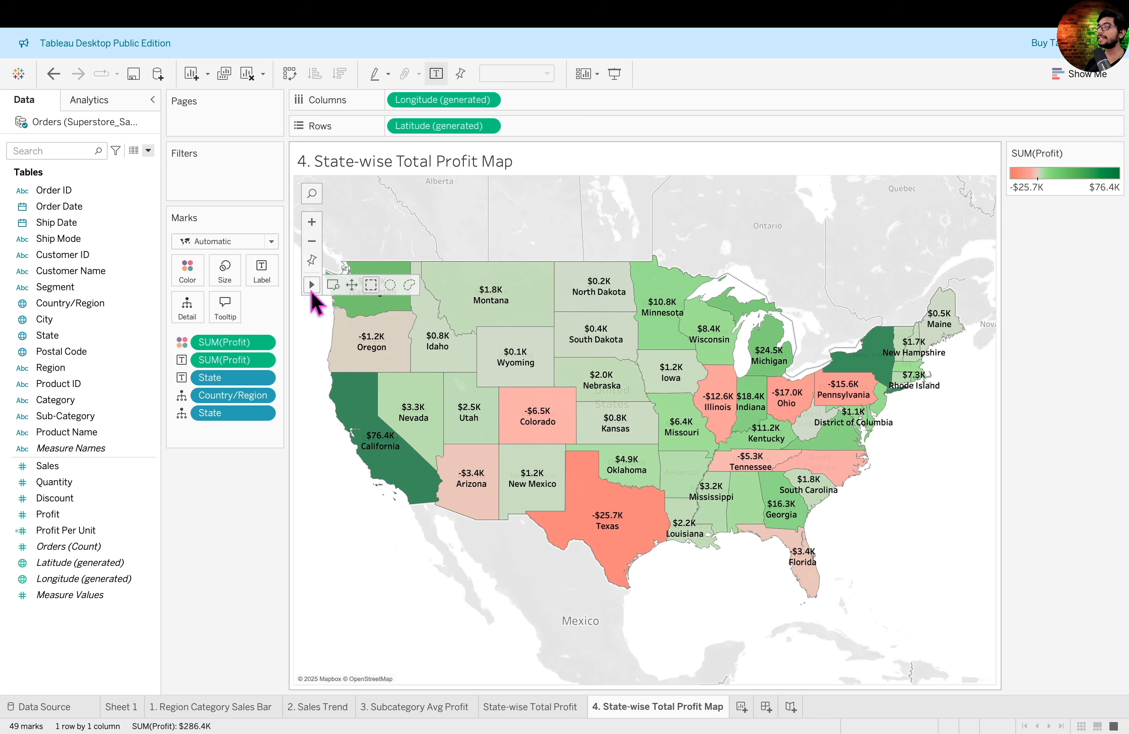
left_click(312, 223)
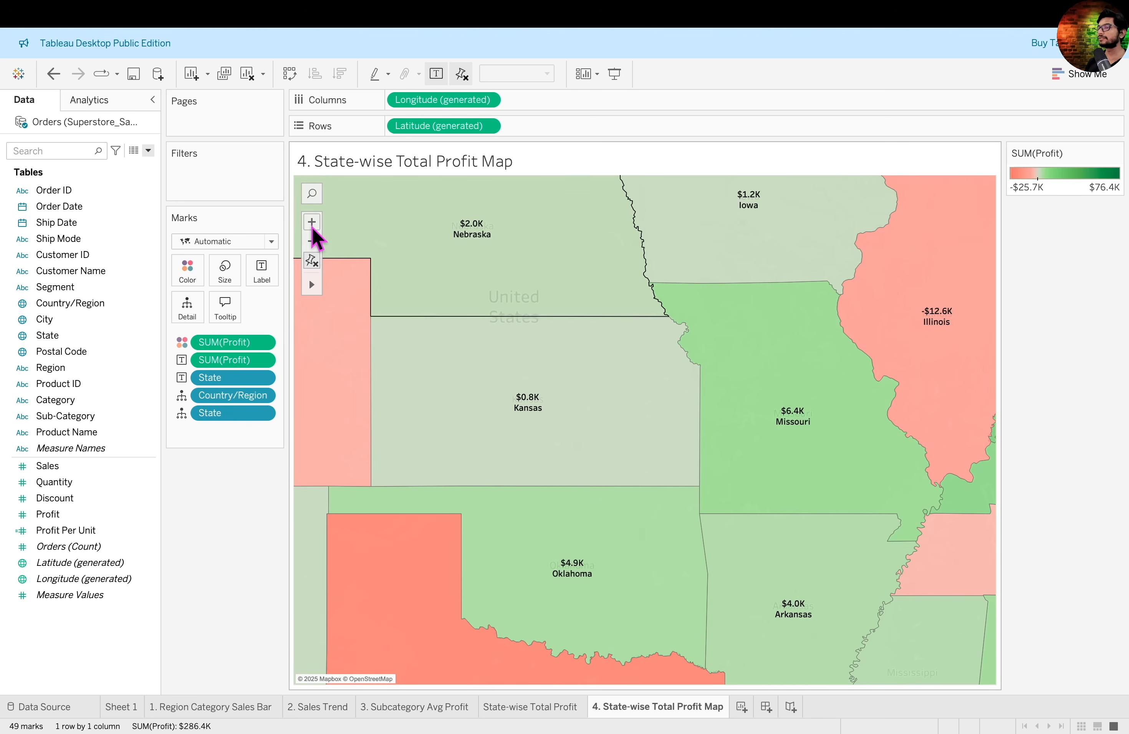
left_click(312, 241)
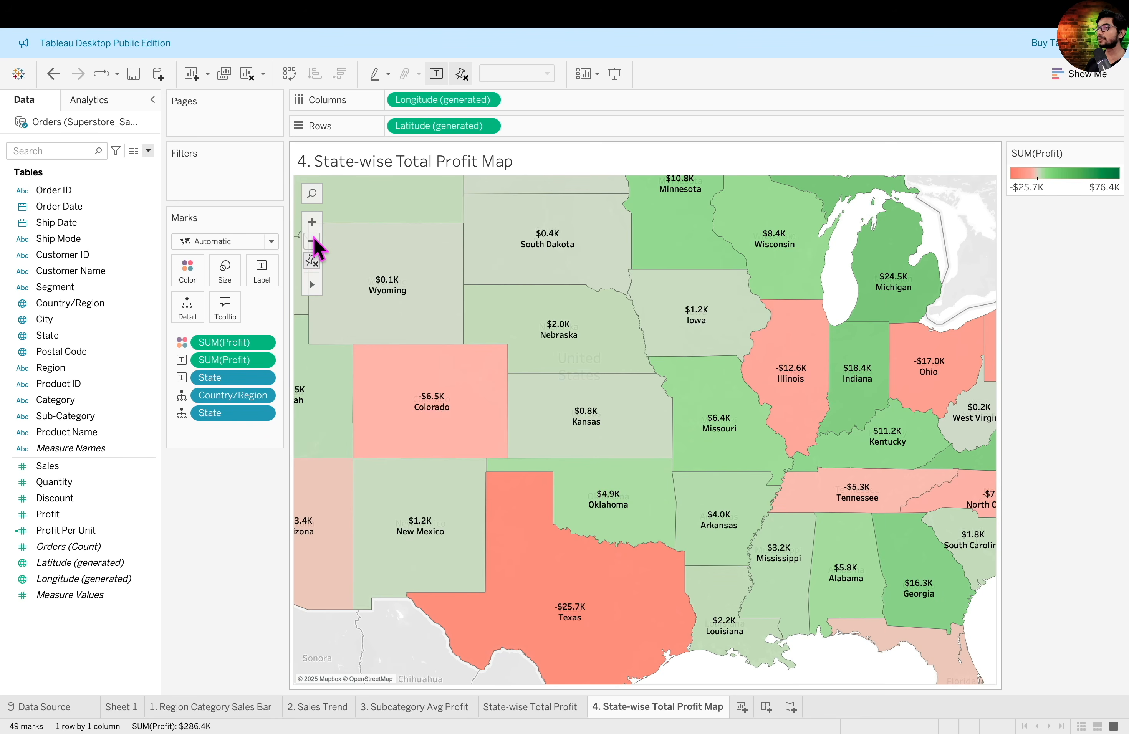
left_click(310, 261)
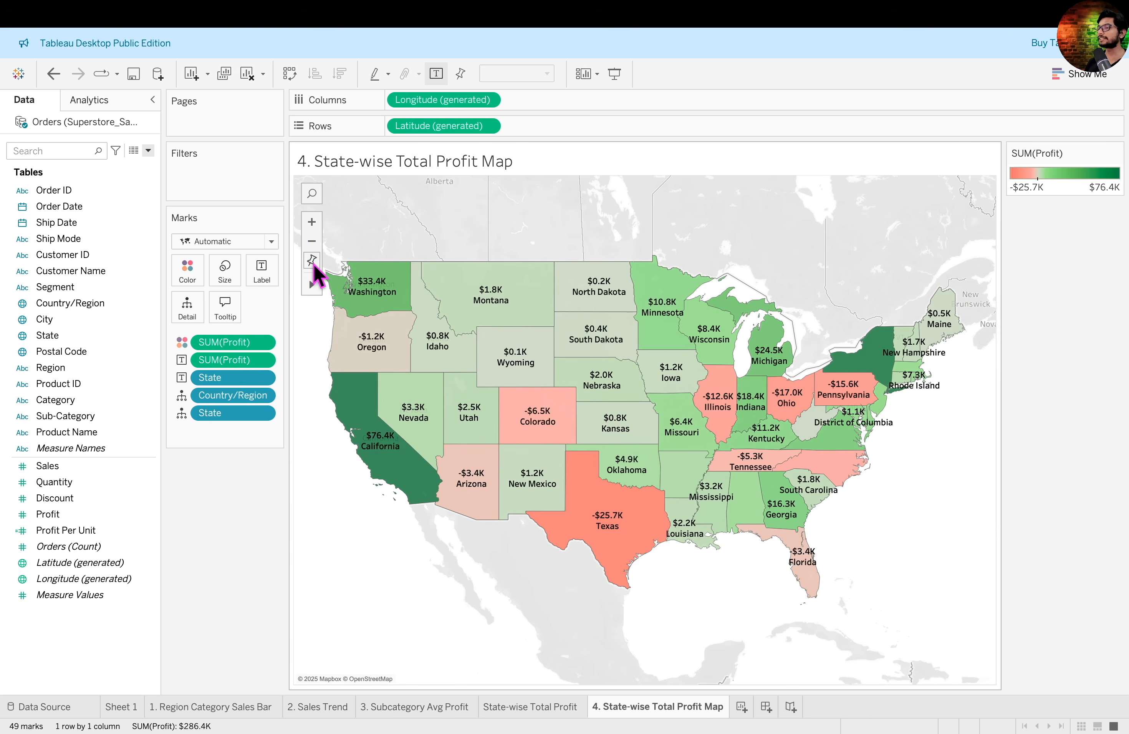
mouse_move(313, 287)
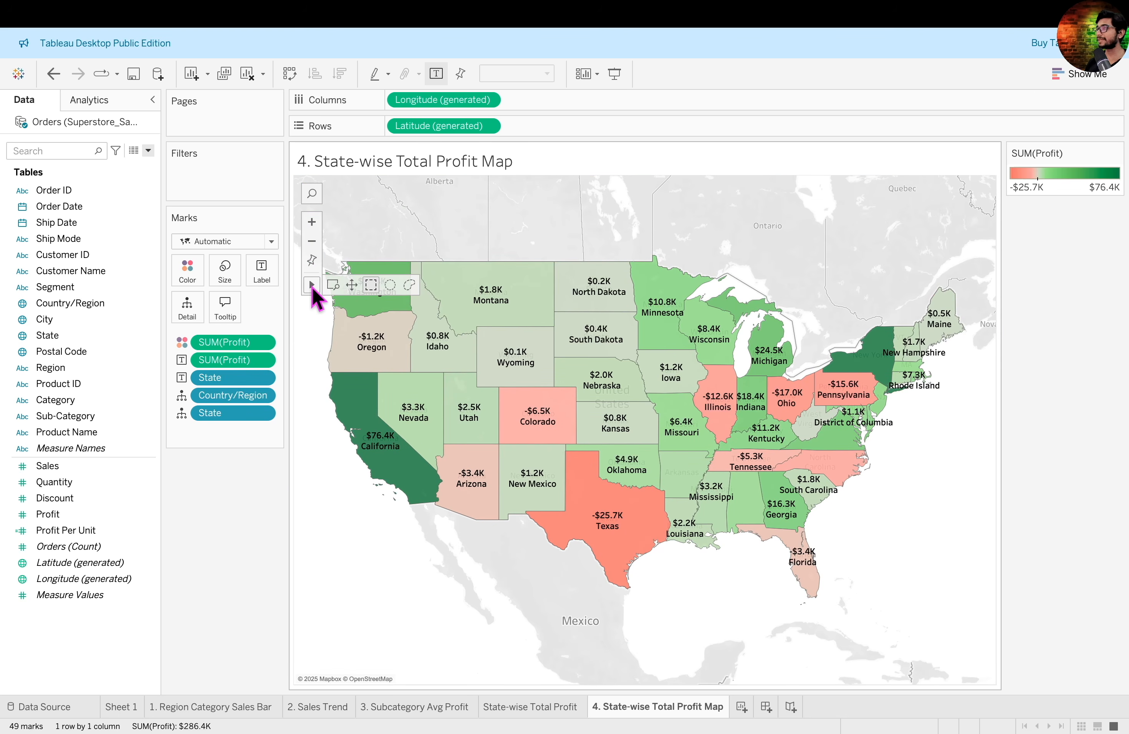
left_click(353, 287)
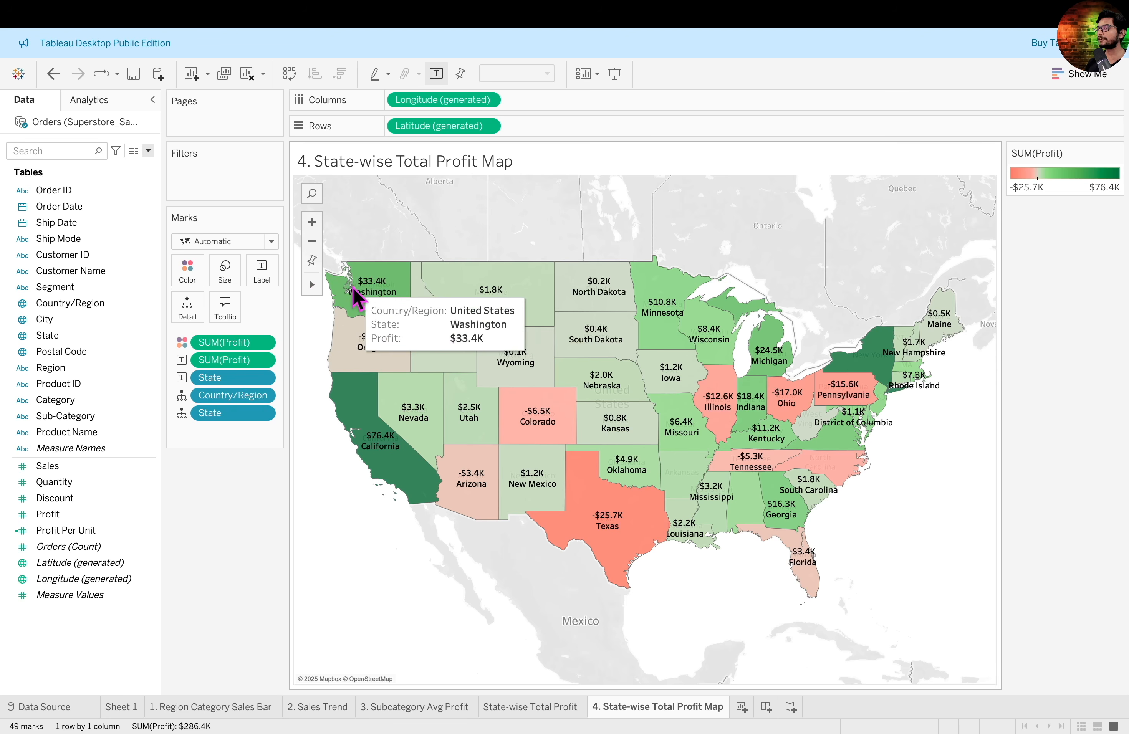
left_click_drag(678, 223, 689, 241)
mouse_move(600, 250)
left_mouse_down()
mouse_move(656, 227)
mouse_move(588, 240)
left_mouse_up()
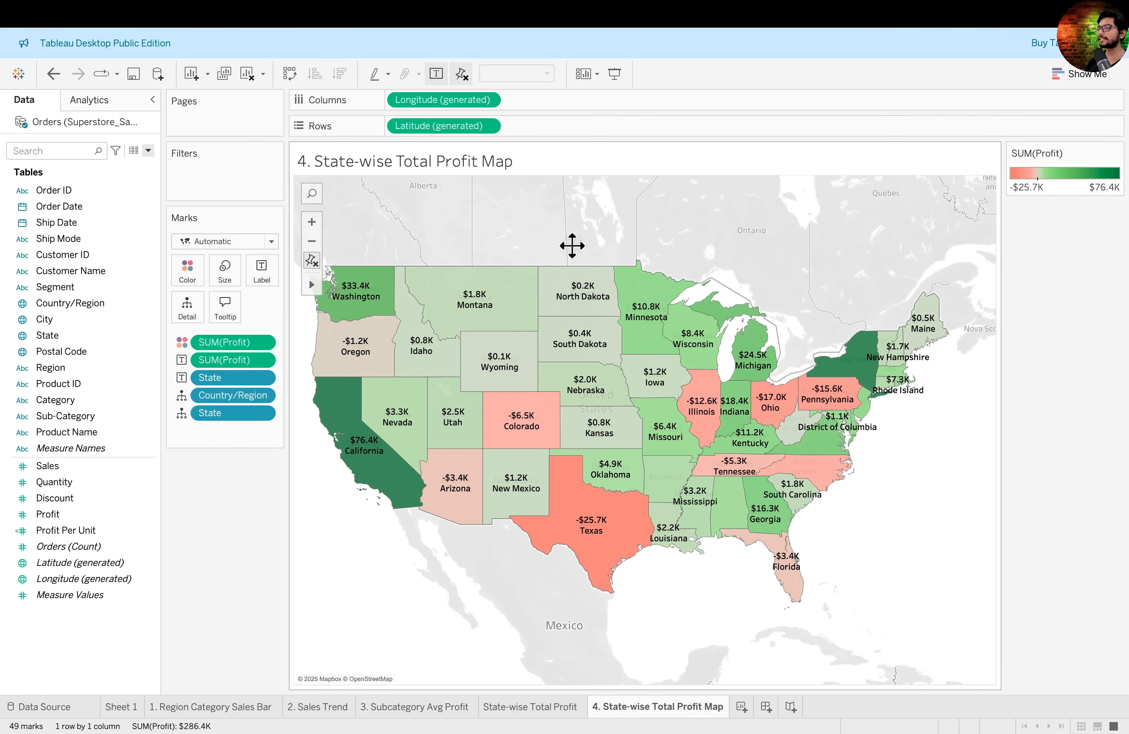
mouse_move(319, 286)
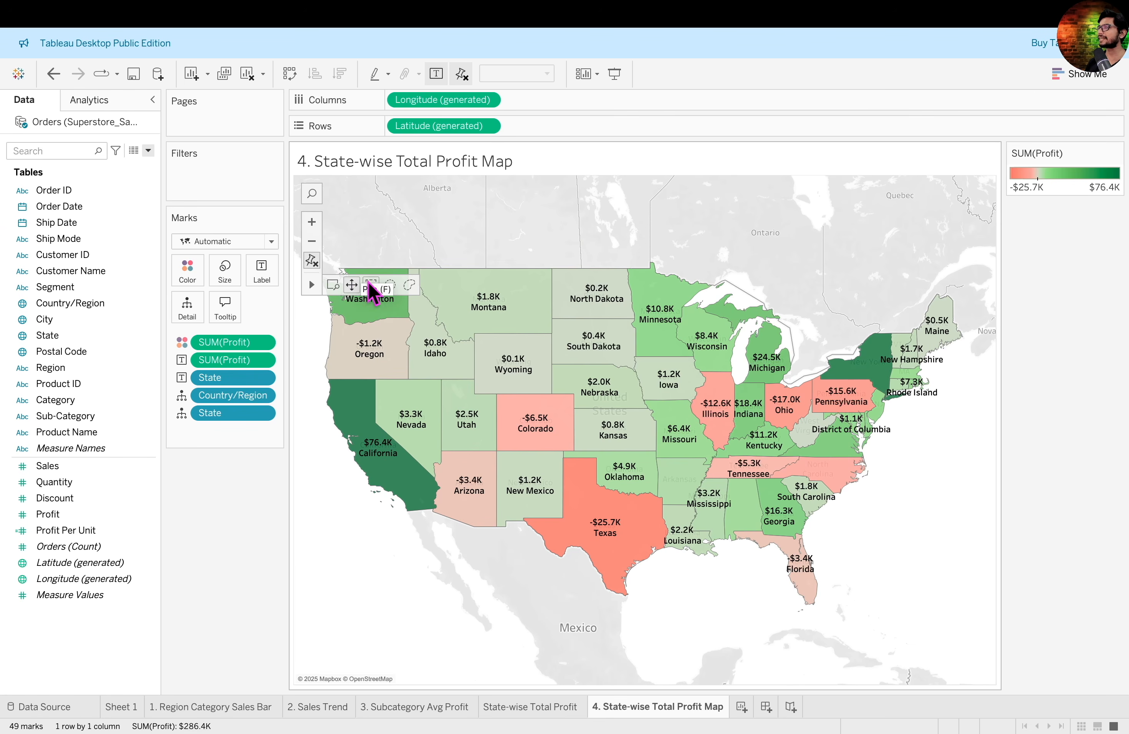
left_click(409, 287)
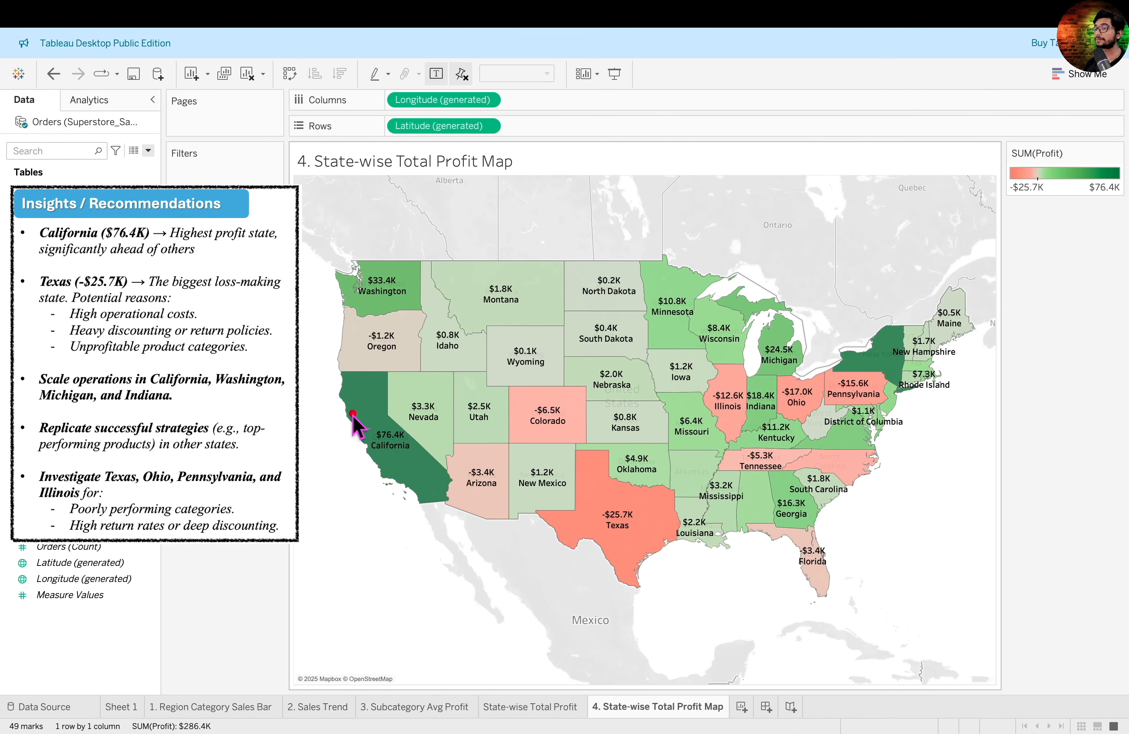
- Examine the state profit map, comparing California, New York, Washington, Michigan and Indiana with Texas, Ohio, Pennsylvania and Illinois
left_click_drag(353, 414, 435, 476)
left_click_drag(851, 324, 910, 375)
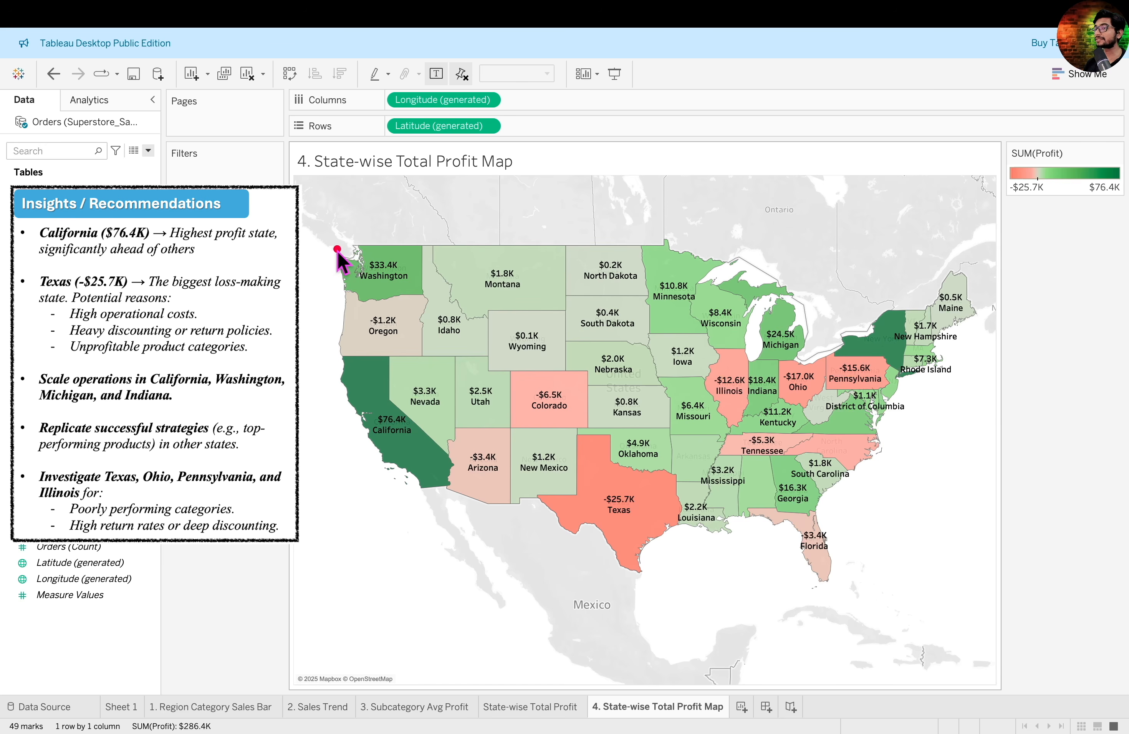
left_click_drag(753, 317, 814, 351)
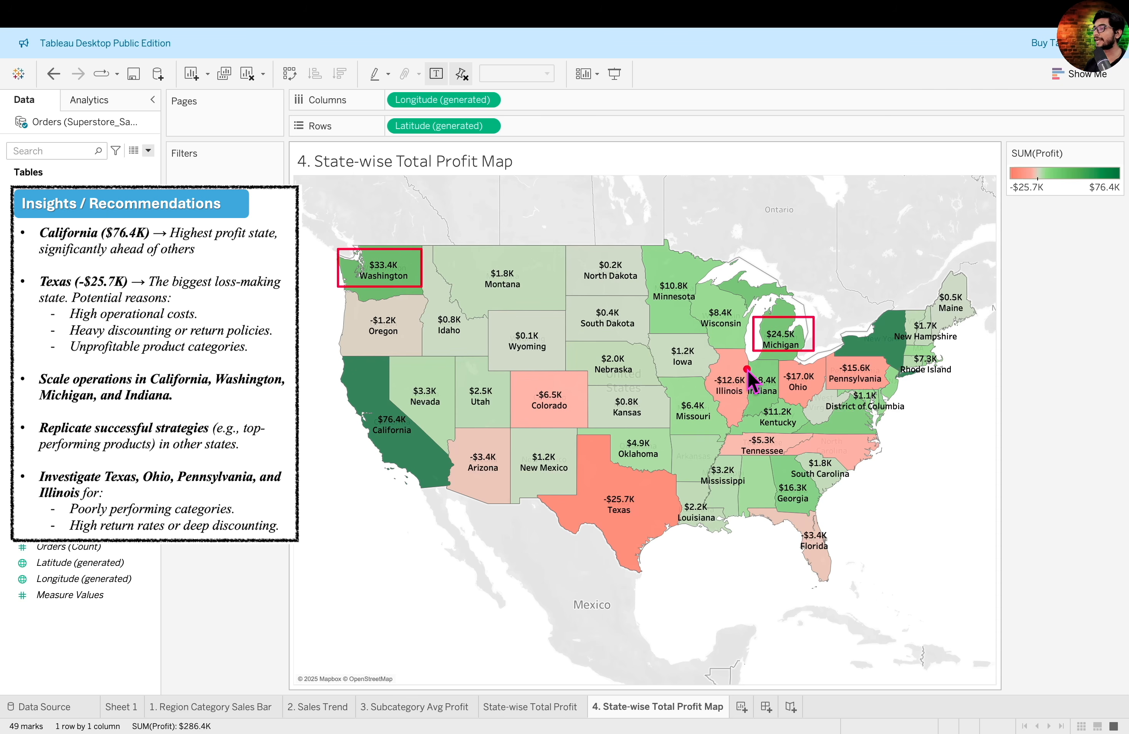
left_click_drag(748, 368, 789, 402)
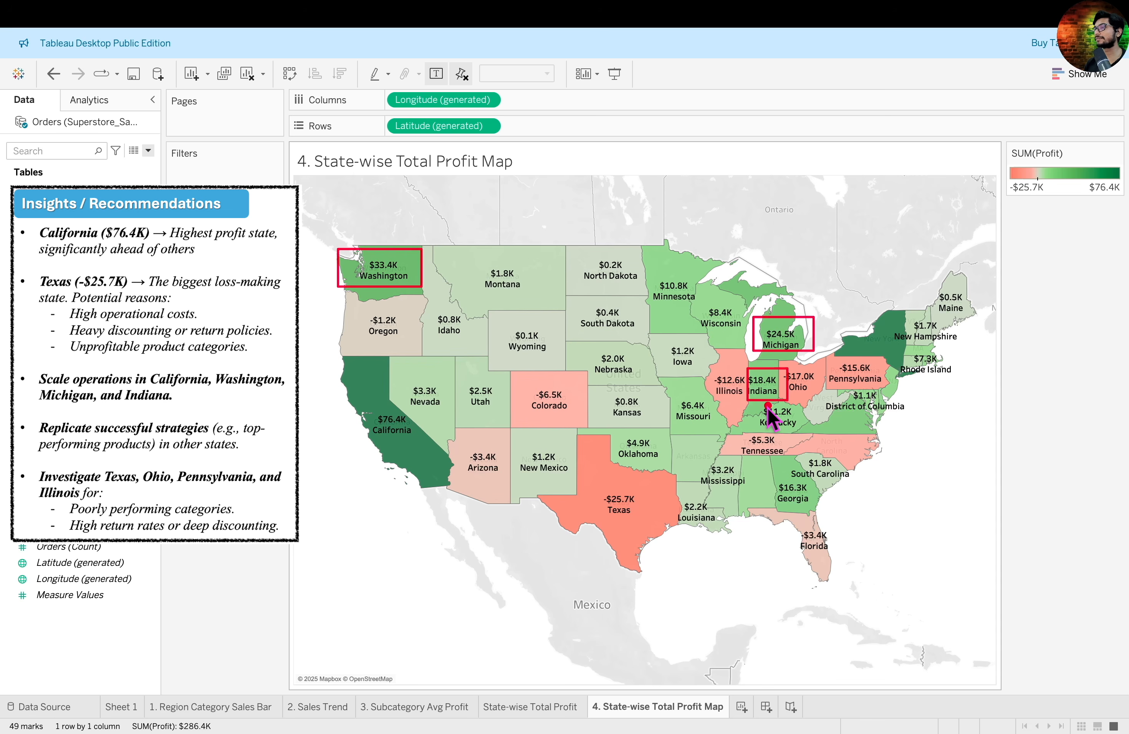
left_click_drag(565, 471, 682, 602)
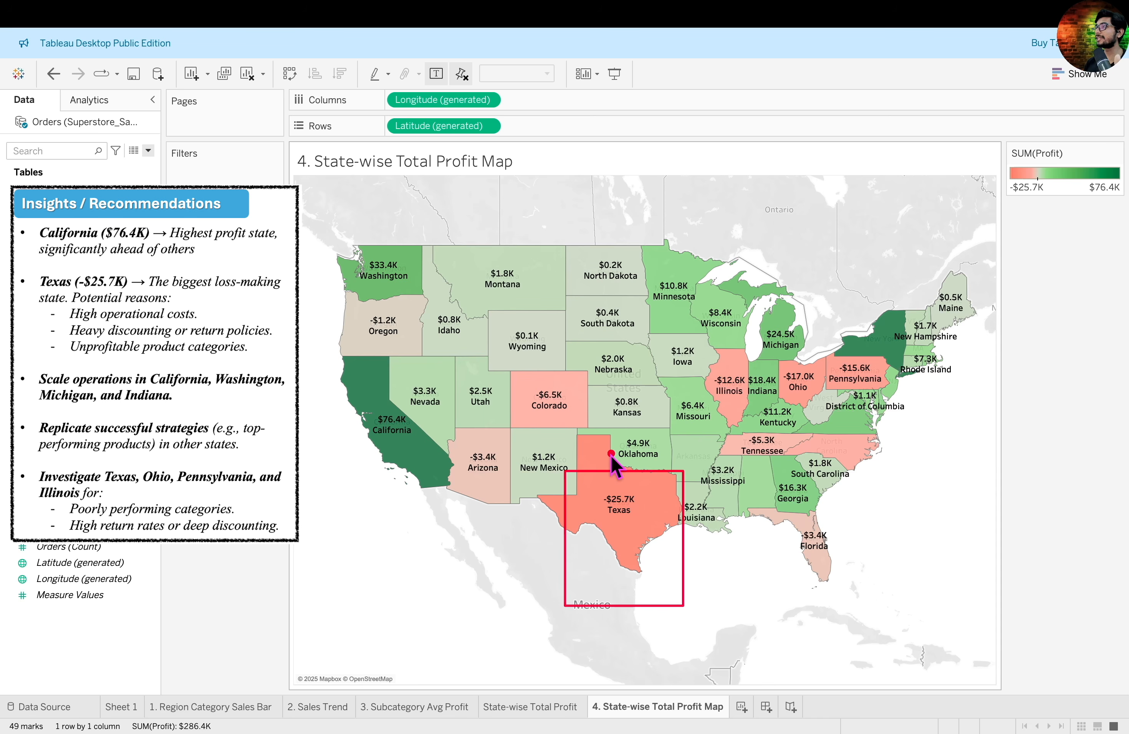
left_click_drag(339, 375, 436, 466)
mouse_move(851, 291)
left_mouse_down()
mouse_move(916, 379)
mouse_move(915, 359)
left_mouse_up()
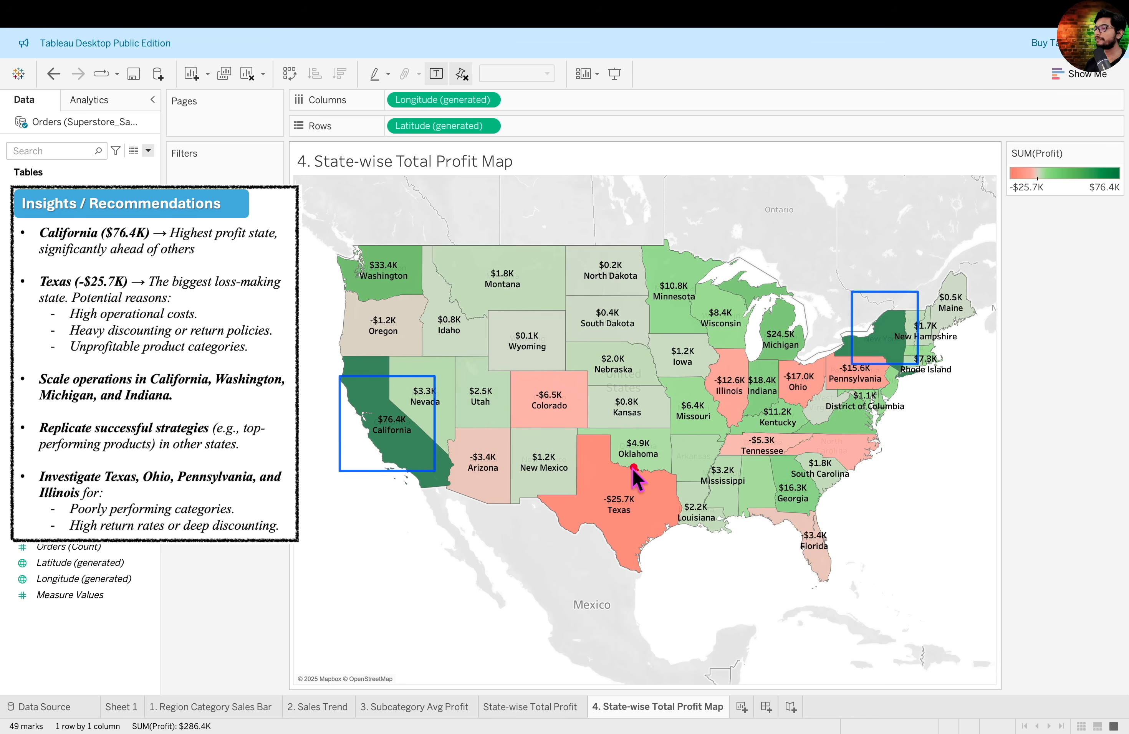
mouse_move(636, 471)
left_mouse_down()
mouse_move(664, 512)
mouse_move(632, 457)
left_mouse_up()
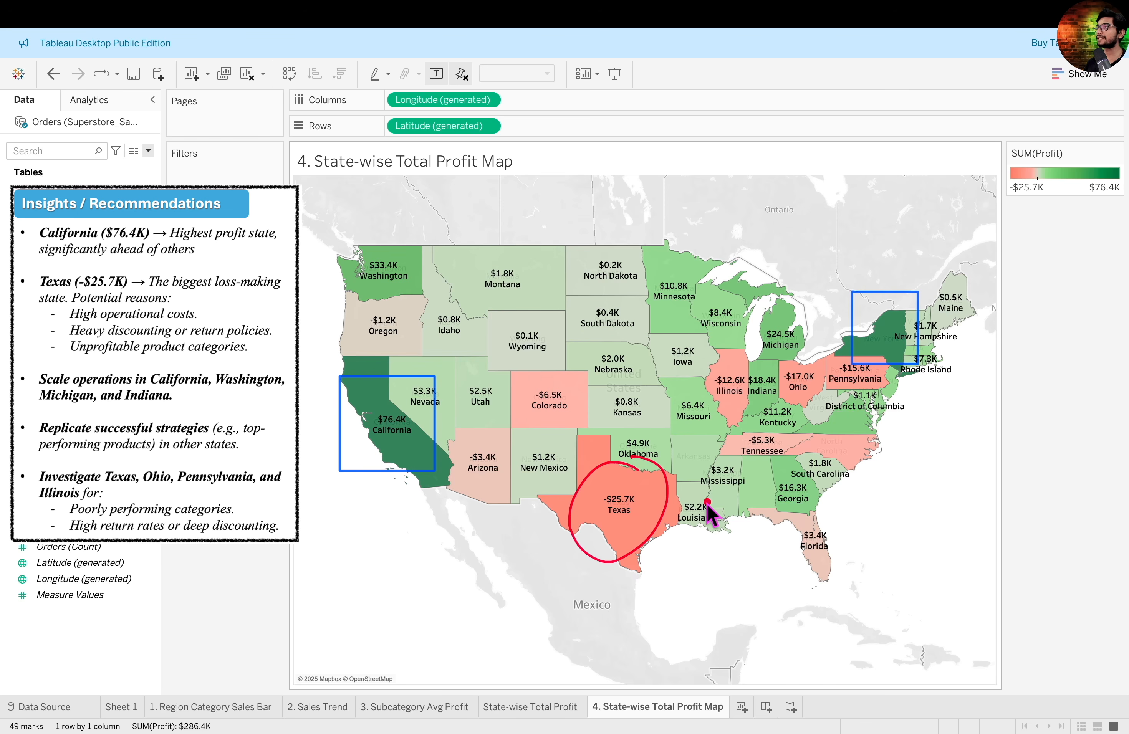
left_click_drag(792, 353, 788, 359)
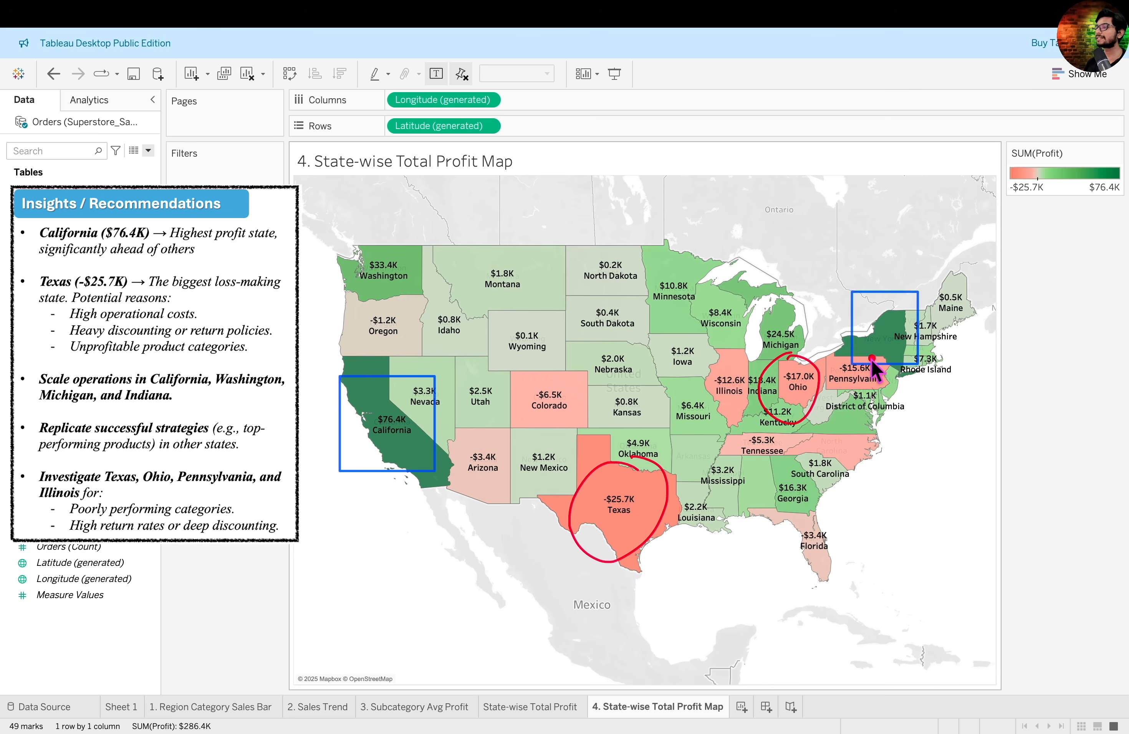
left_click_drag(857, 350, 856, 349)
left_click_drag(739, 356, 700, 374)
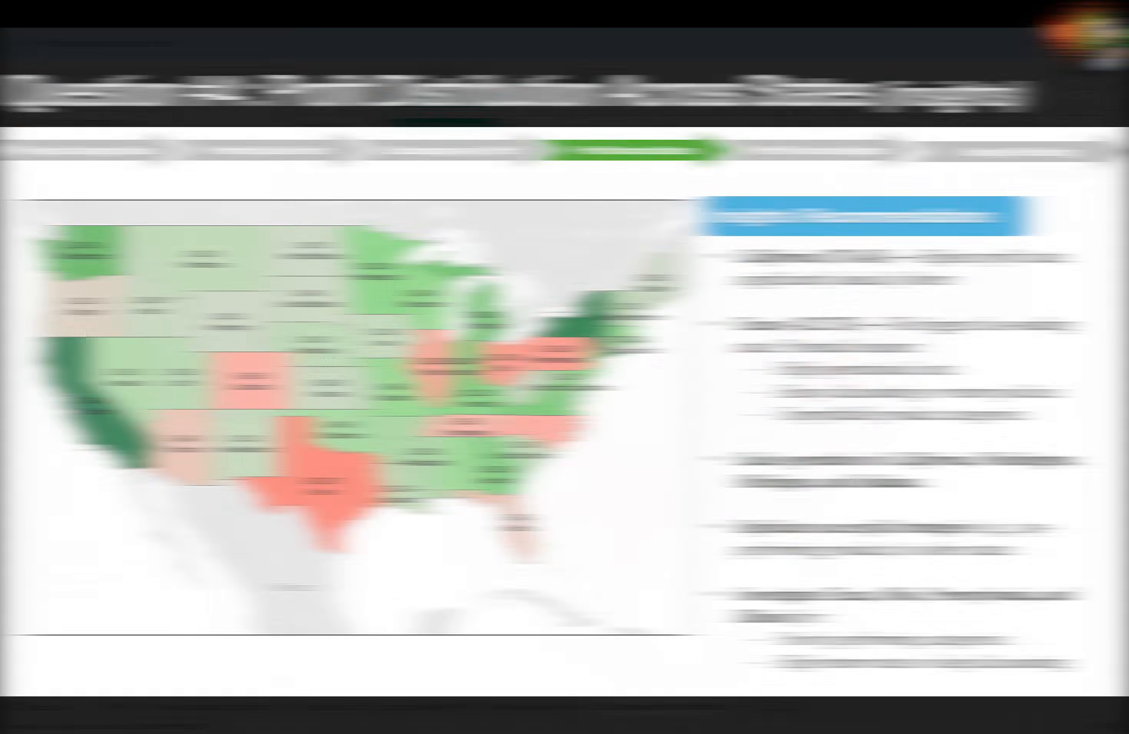
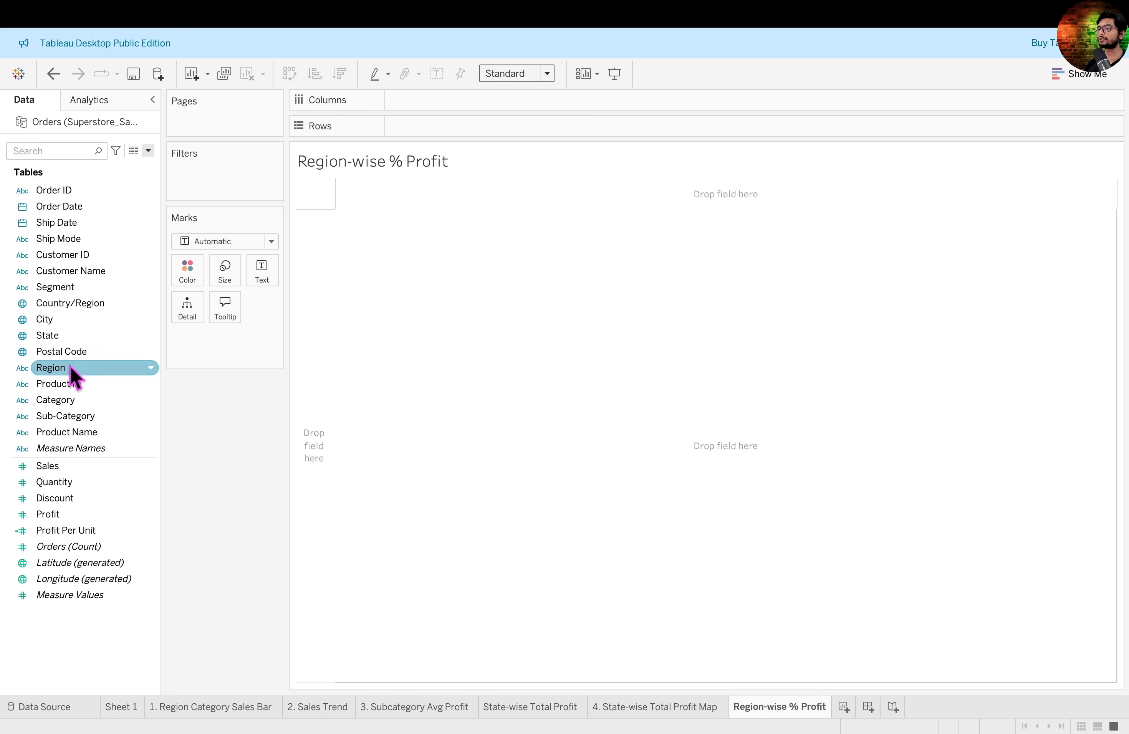
- Name the sheet "Region-wise % Profit" and build a bar chart of Profit by Region with Profit labels, sorted descending
left_click_drag(70, 367, 488, 106)
mouse_move(75, 515)
left_mouse_down()
mouse_move(453, 167)
mouse_move(468, 131)
left_mouse_up()
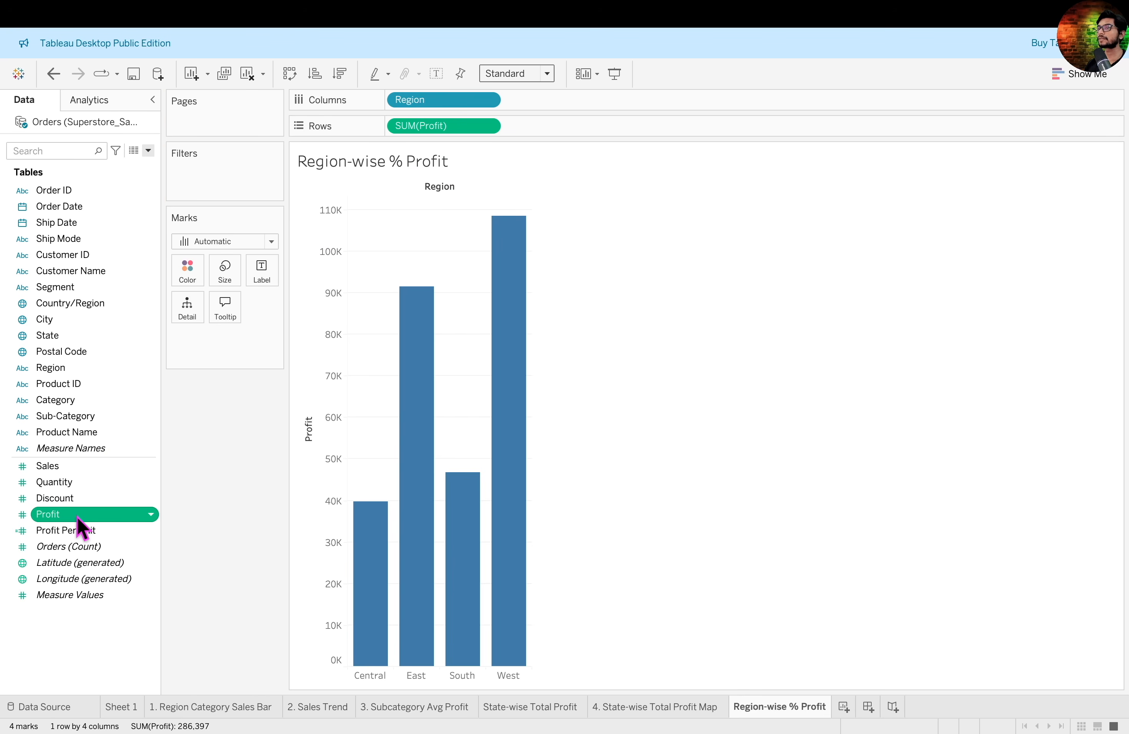
left_click_drag(77, 519, 274, 283)
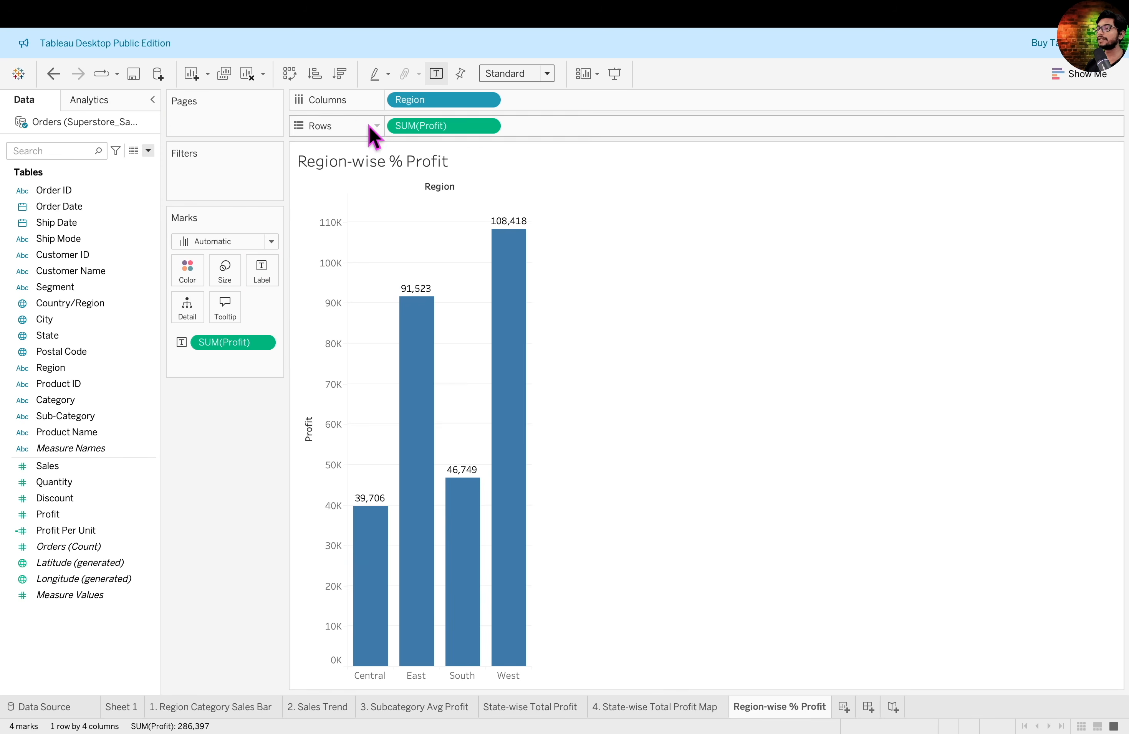
left_click(341, 73)
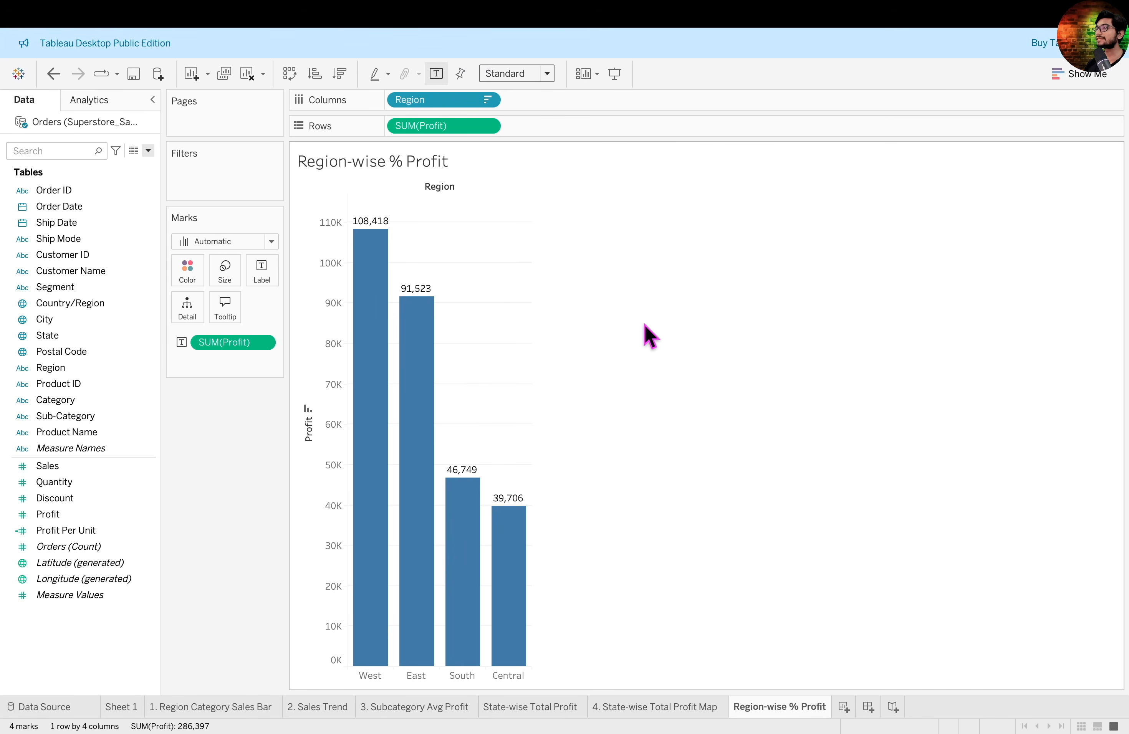
- Show the Profit labels on the region bars as Percent of Total using a quick table calculation
key("ctrl+Left")
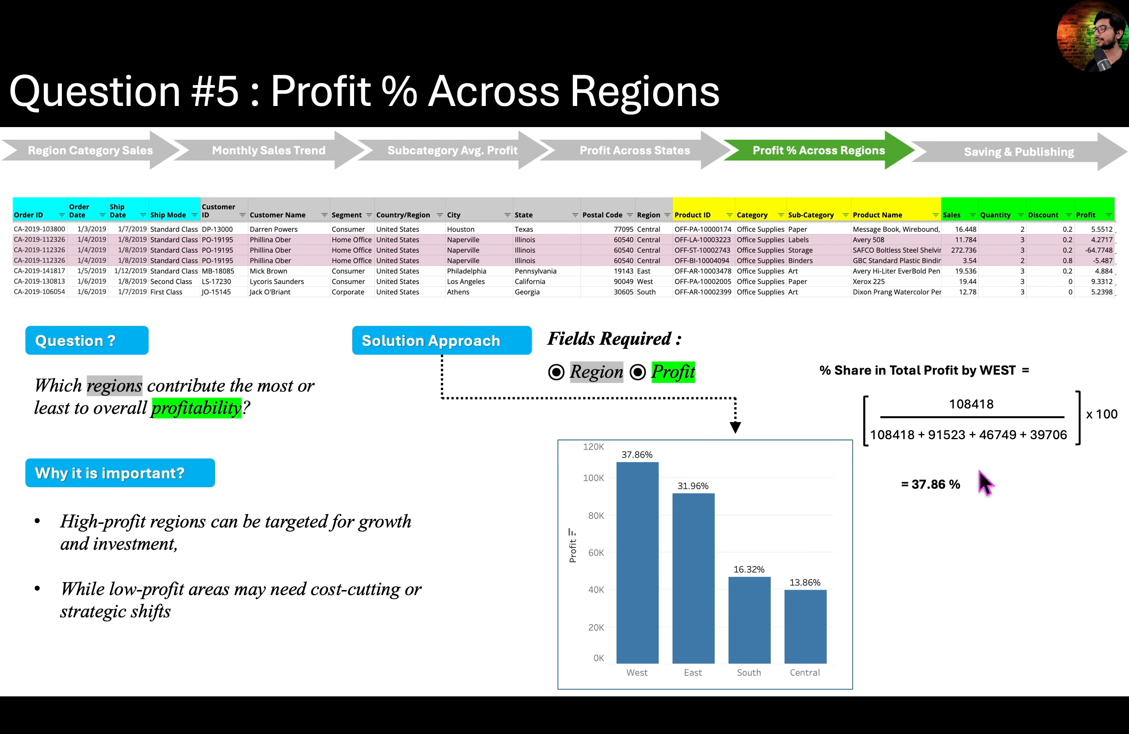
key("ctrl+Right")
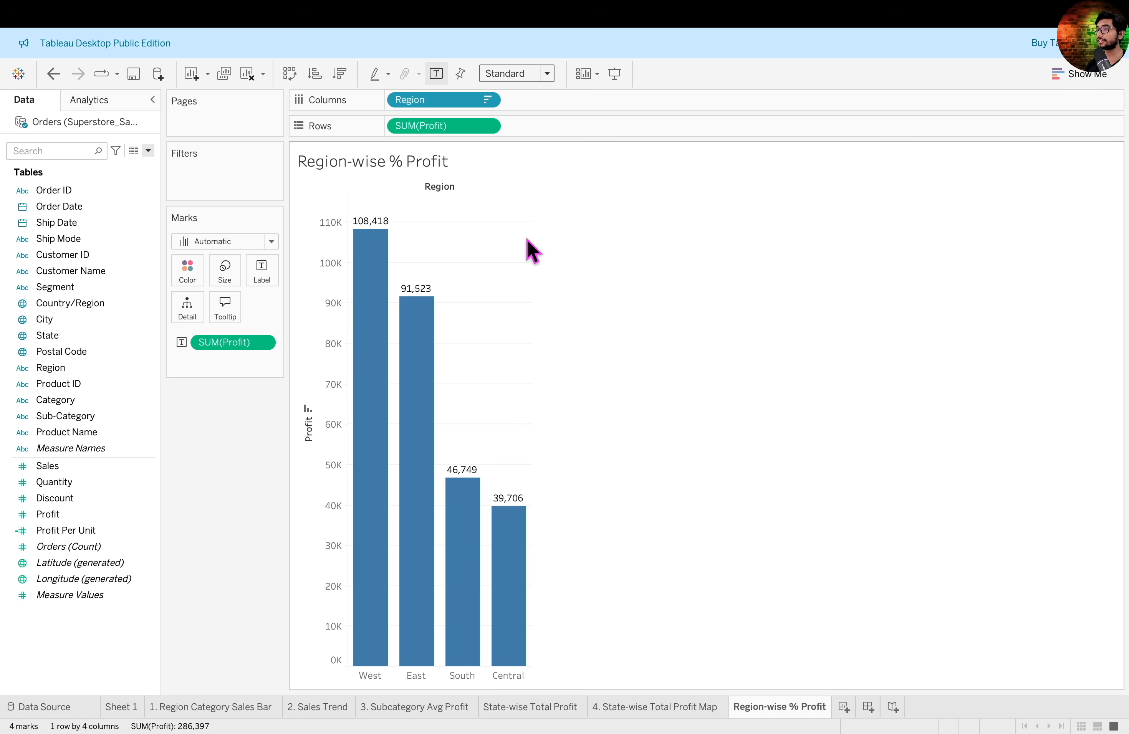
left_click(263, 343)
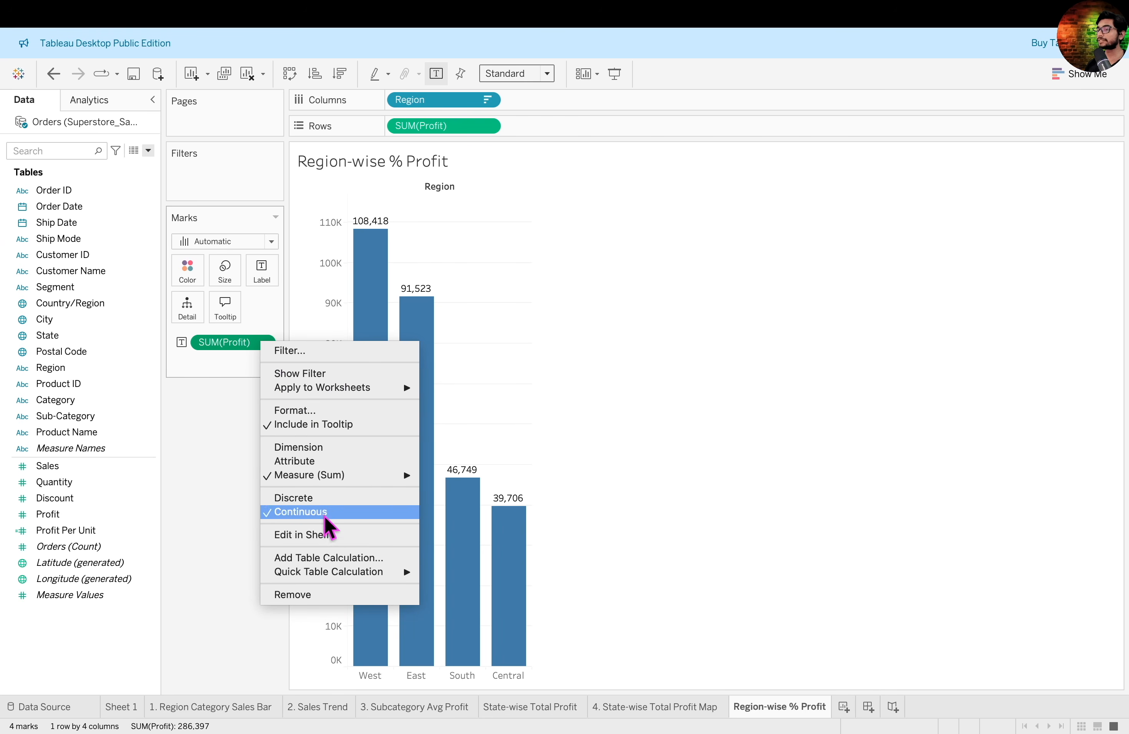
mouse_move(335, 574)
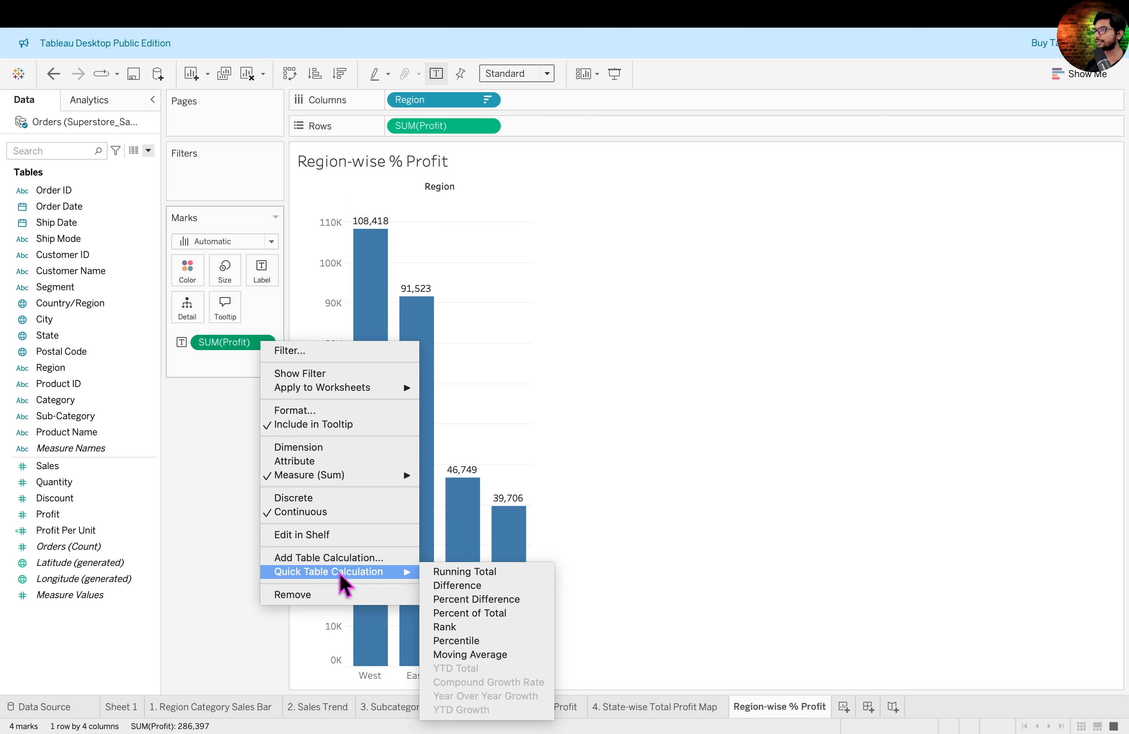
left_click(522, 622)
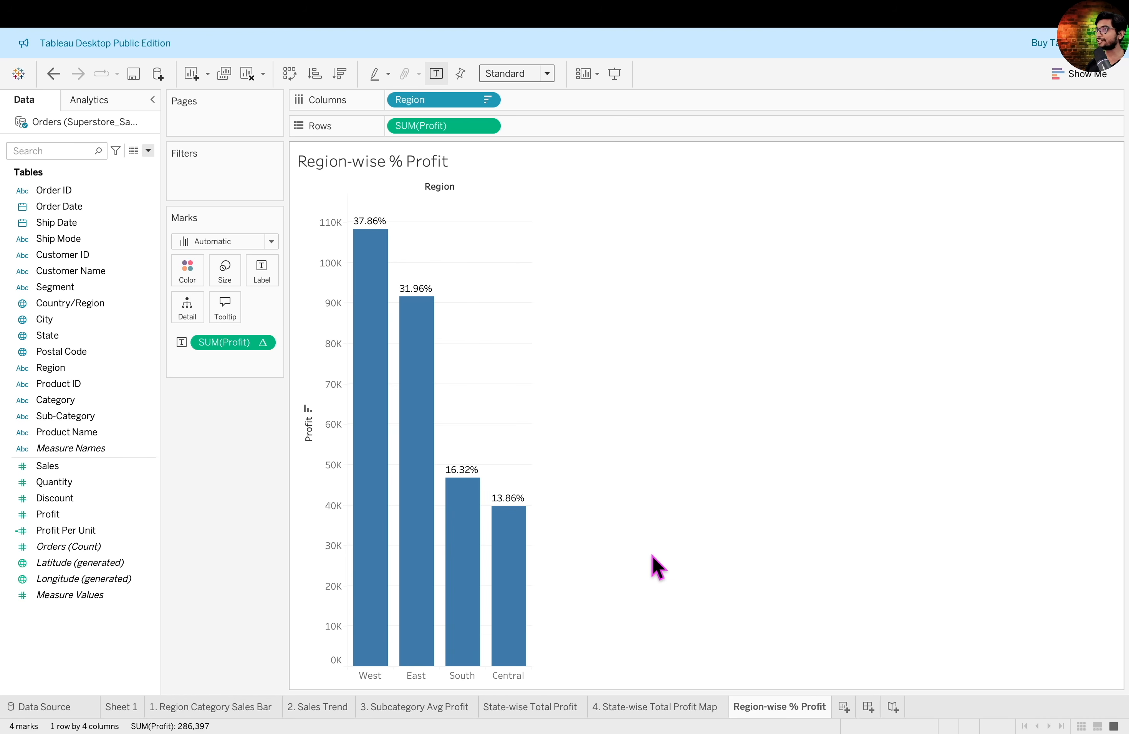
- Add a worksheet named "5. Regional Profit % - Pie Chart" with Region on Columns and Profit on Rows
left_click(845, 709)
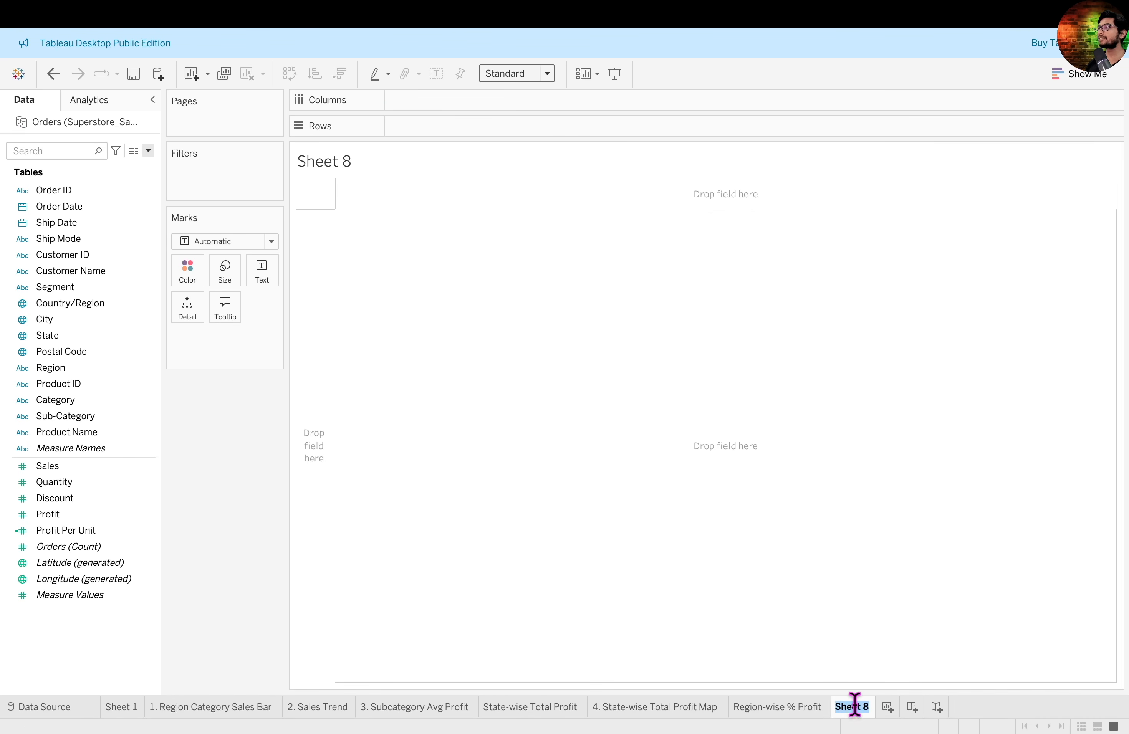
key("BackSpace")
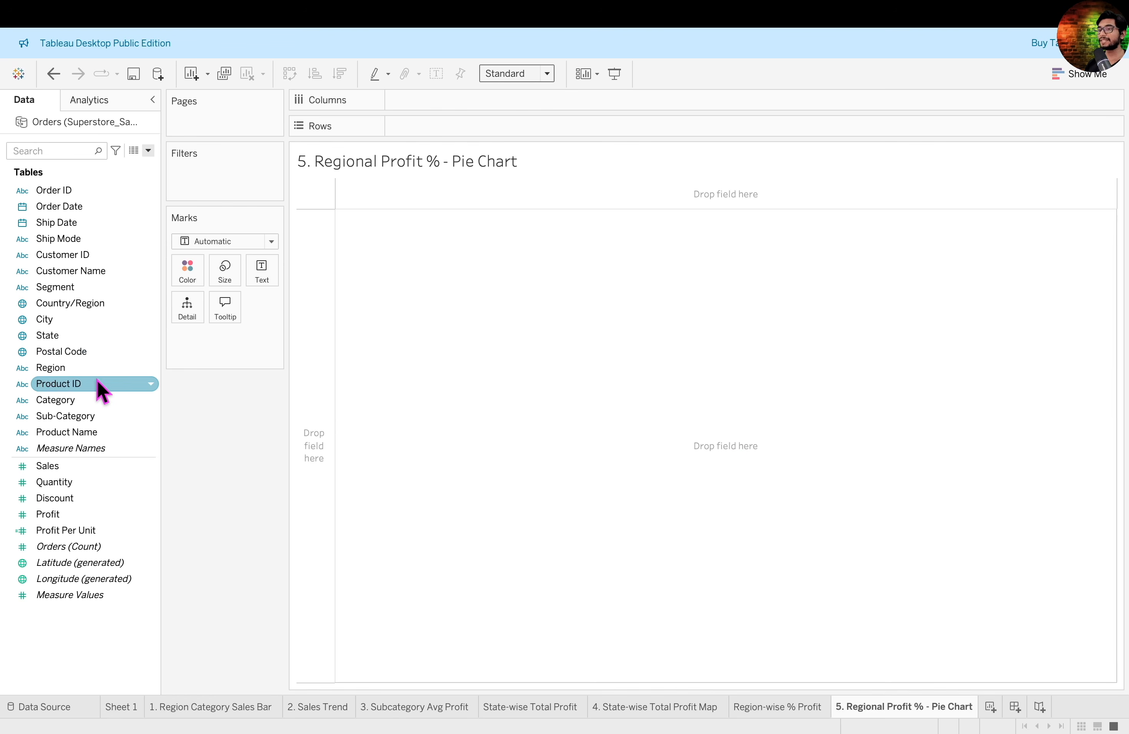
left_click_drag(69, 367, 436, 98)
left_click_drag(48, 515, 479, 134)
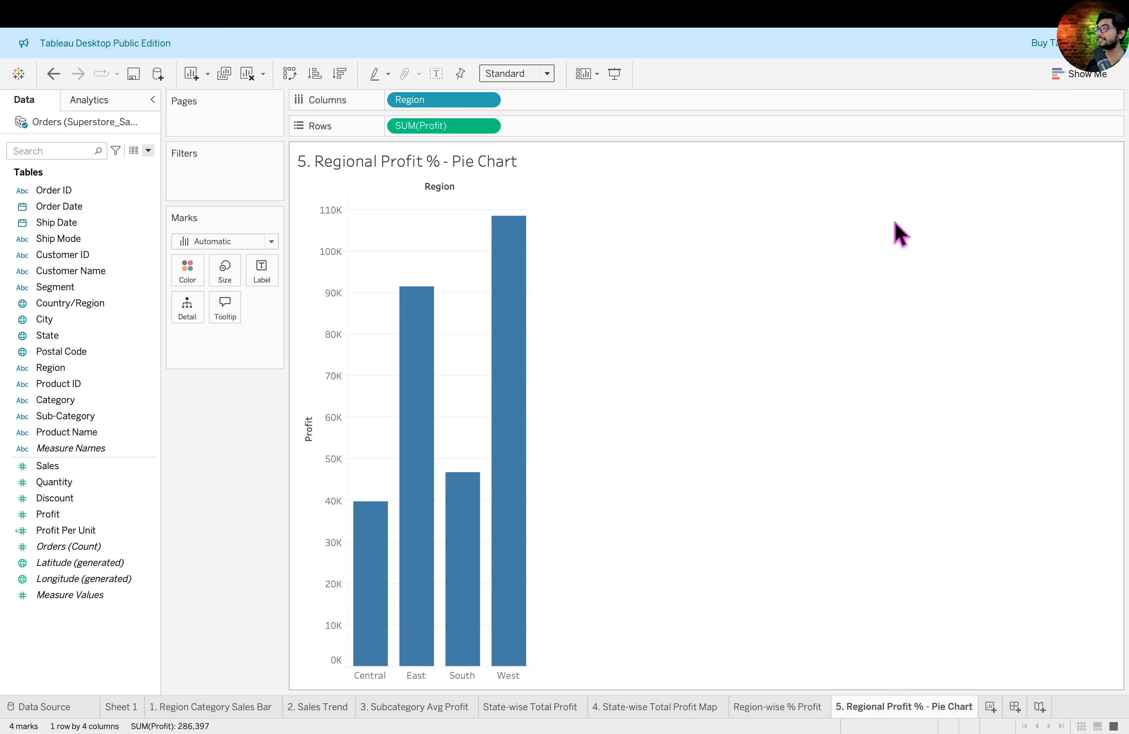
- Convert the regional profit bars to a pie chart and fit it to Entire View
mouse_move(850, 348)
left_mouse_down()
mouse_move(1001, 176)
mouse_move(1086, 103)
left_mouse_up()
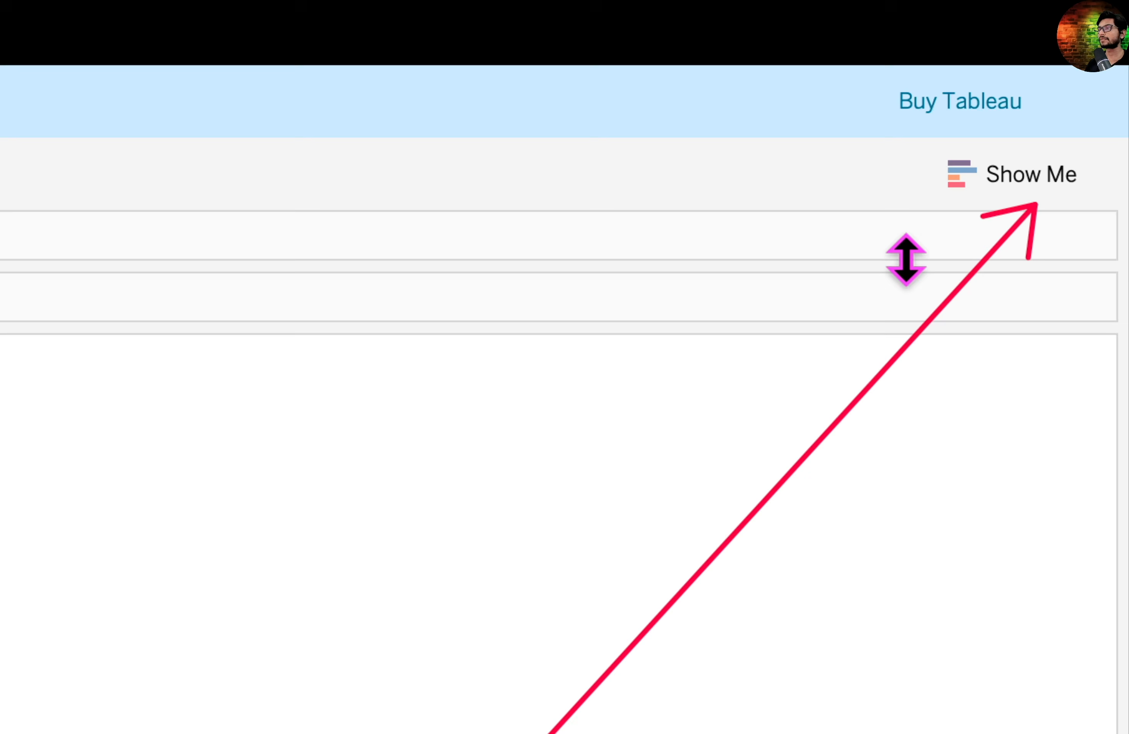
left_click(1016, 187)
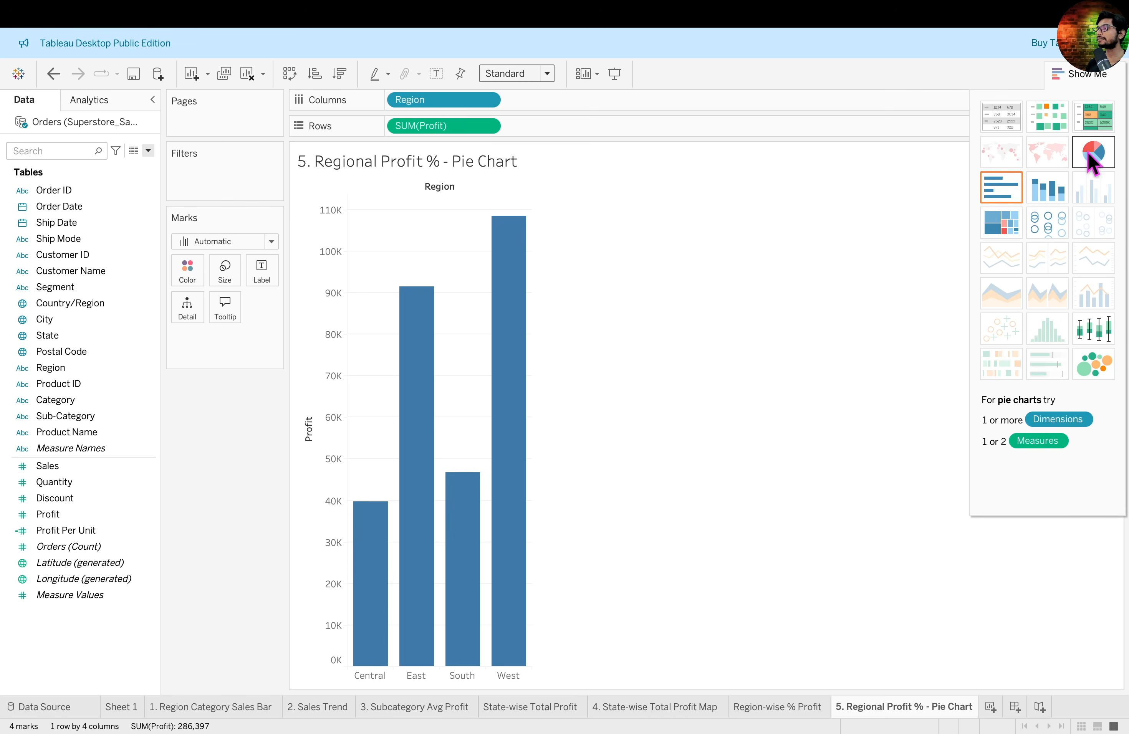
left_click(1099, 167)
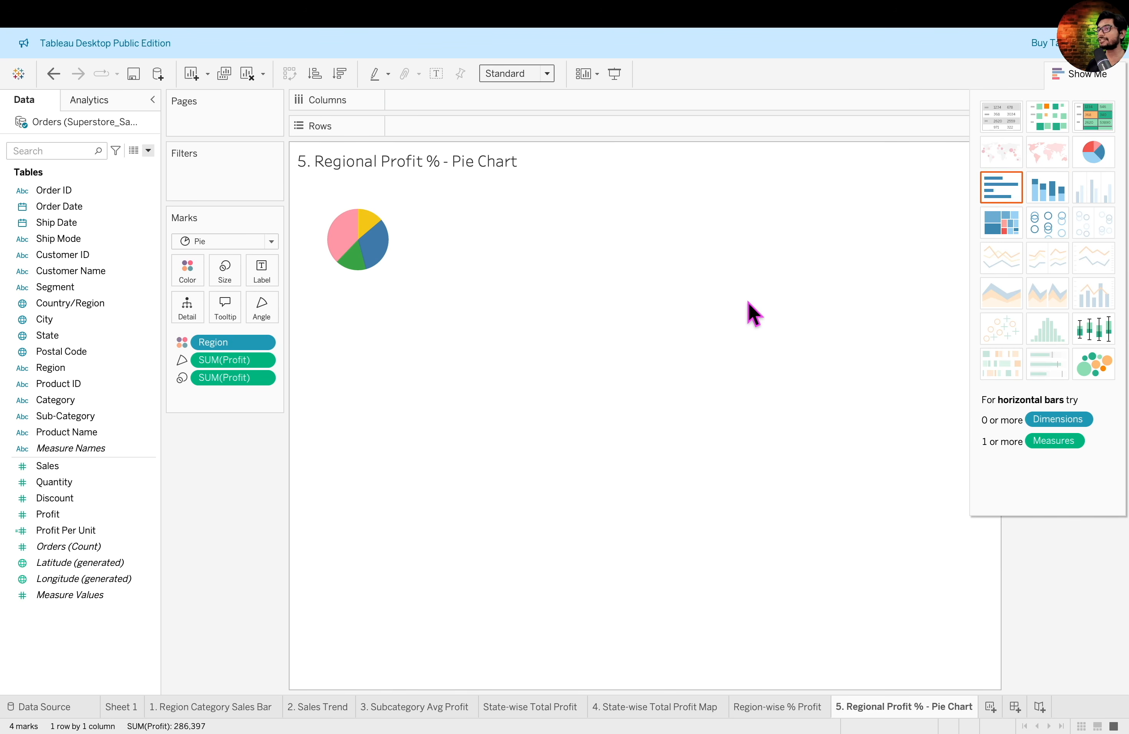
left_click(1071, 77)
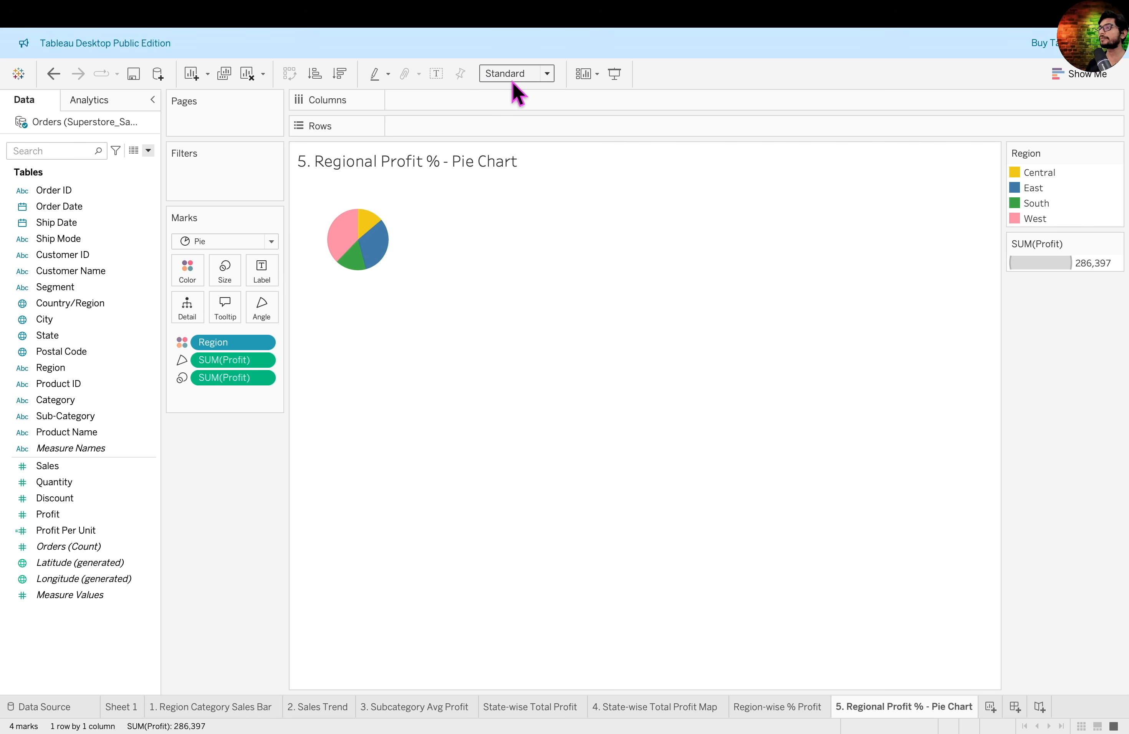
left_click(543, 77)
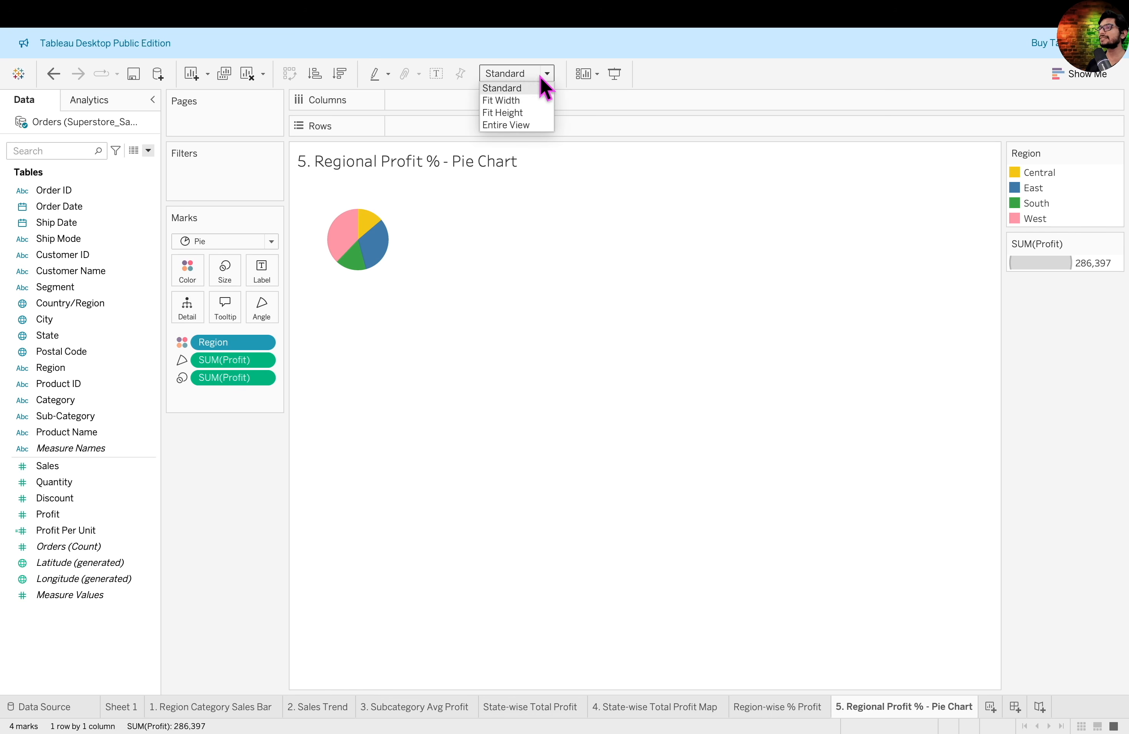
left_click(507, 125)
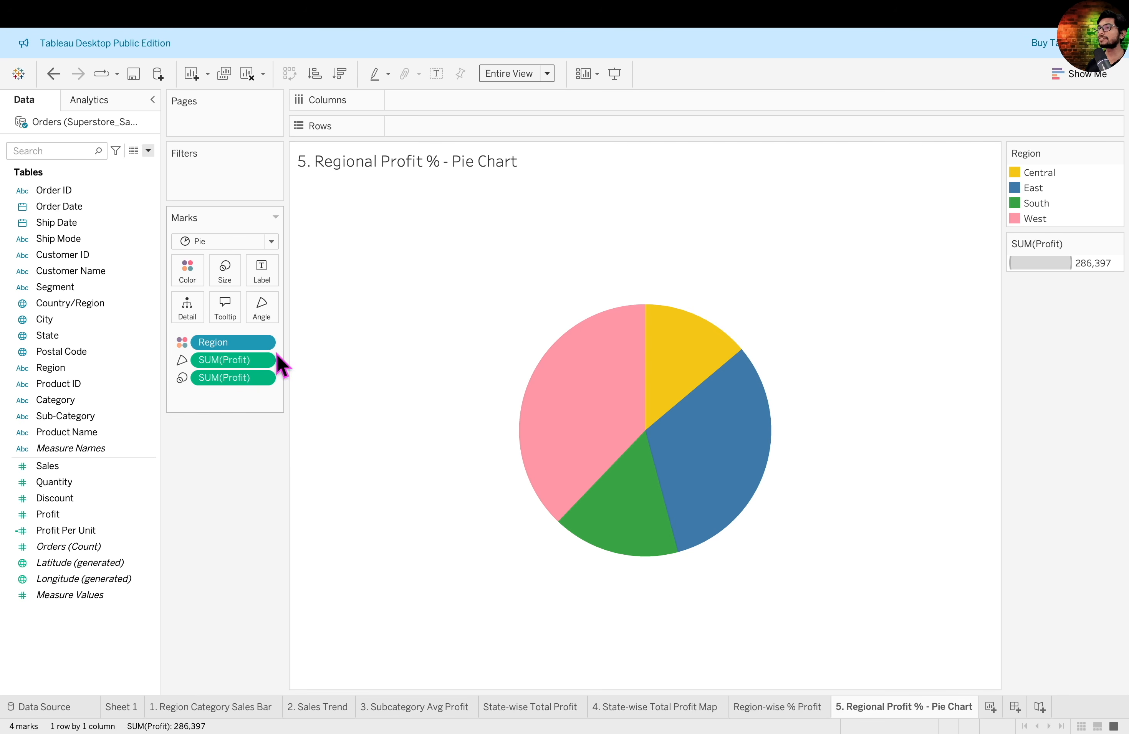
left_click_drag(172, 311, 295, 410)
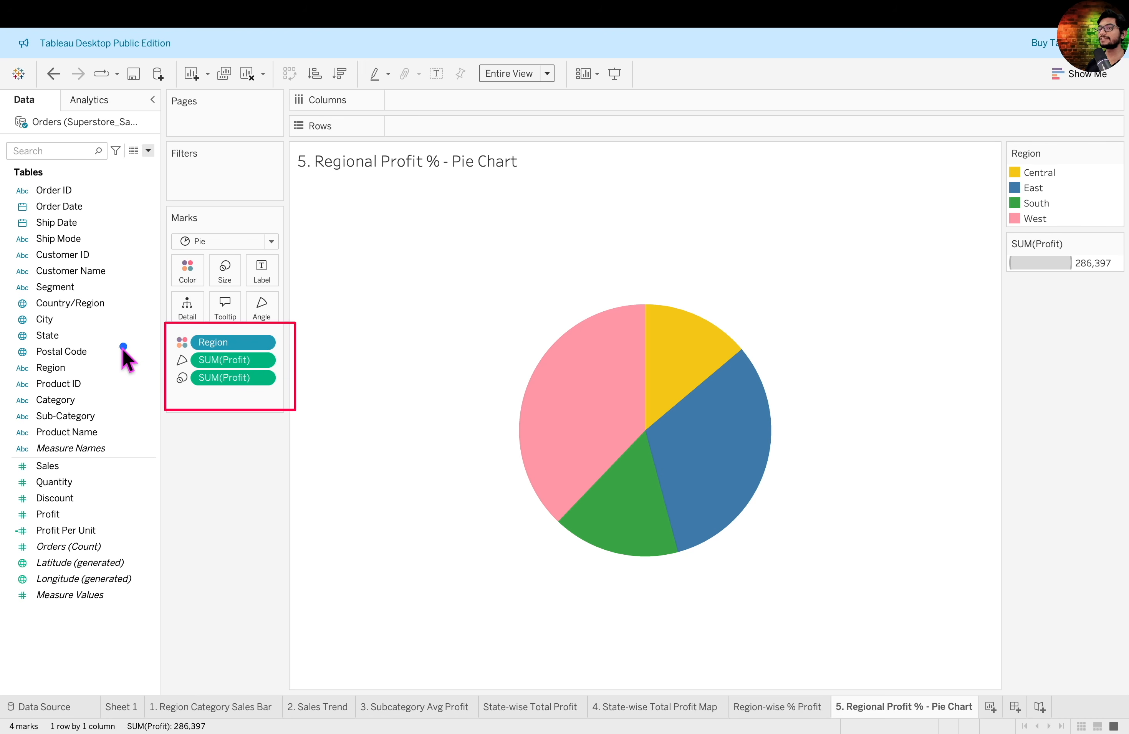
left_click_drag(103, 364, 172, 338)
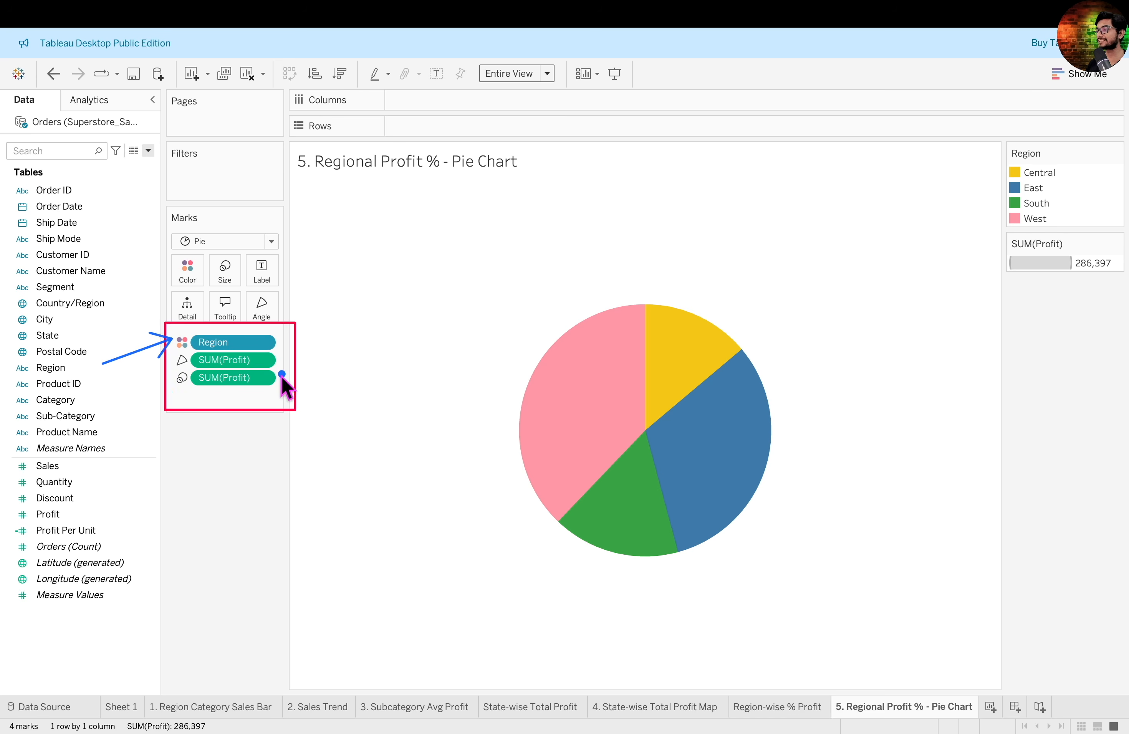
left_click_drag(110, 409, 170, 362)
left_click_drag(131, 442, 176, 384)
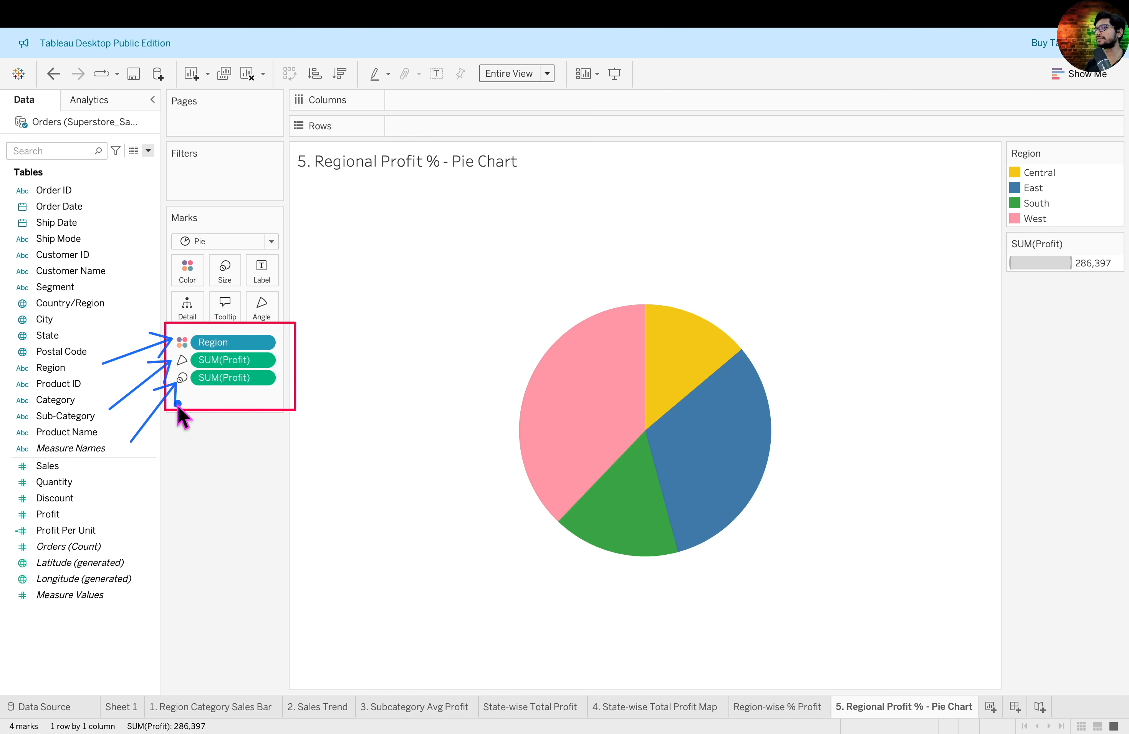
key("Escape")
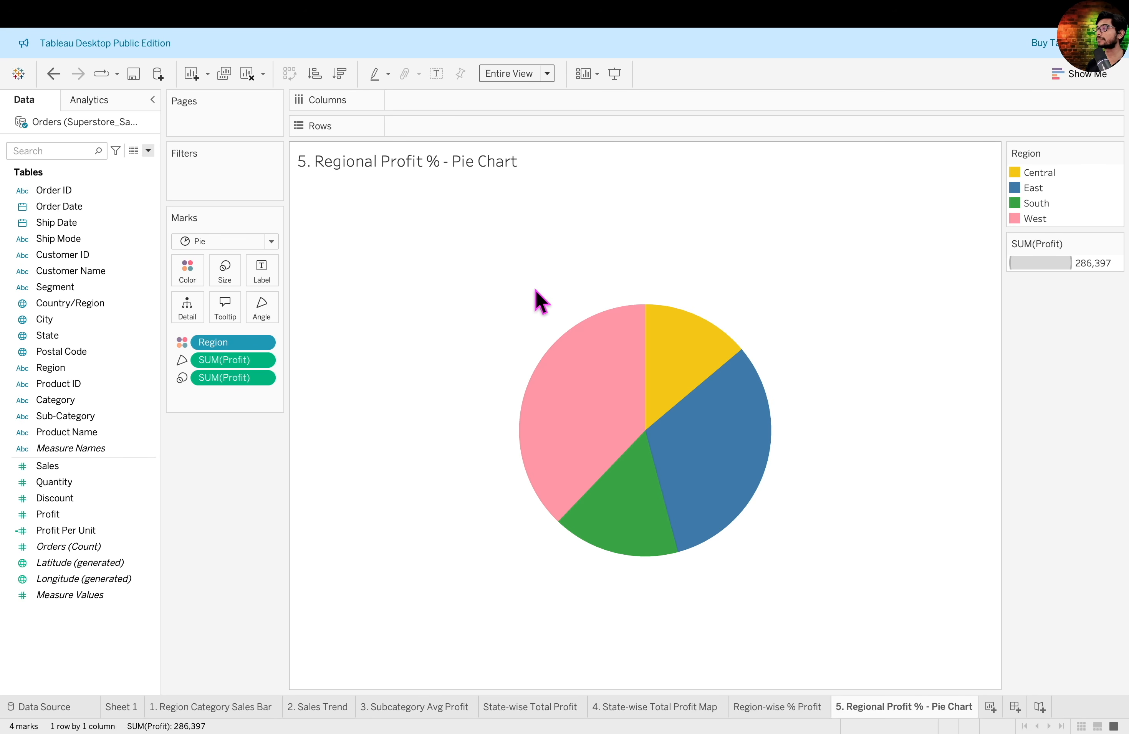
- Label the pie slices with Region and Profit
left_click(50, 370)
left_click_drag(50, 369, 263, 274)
left_click(47, 515)
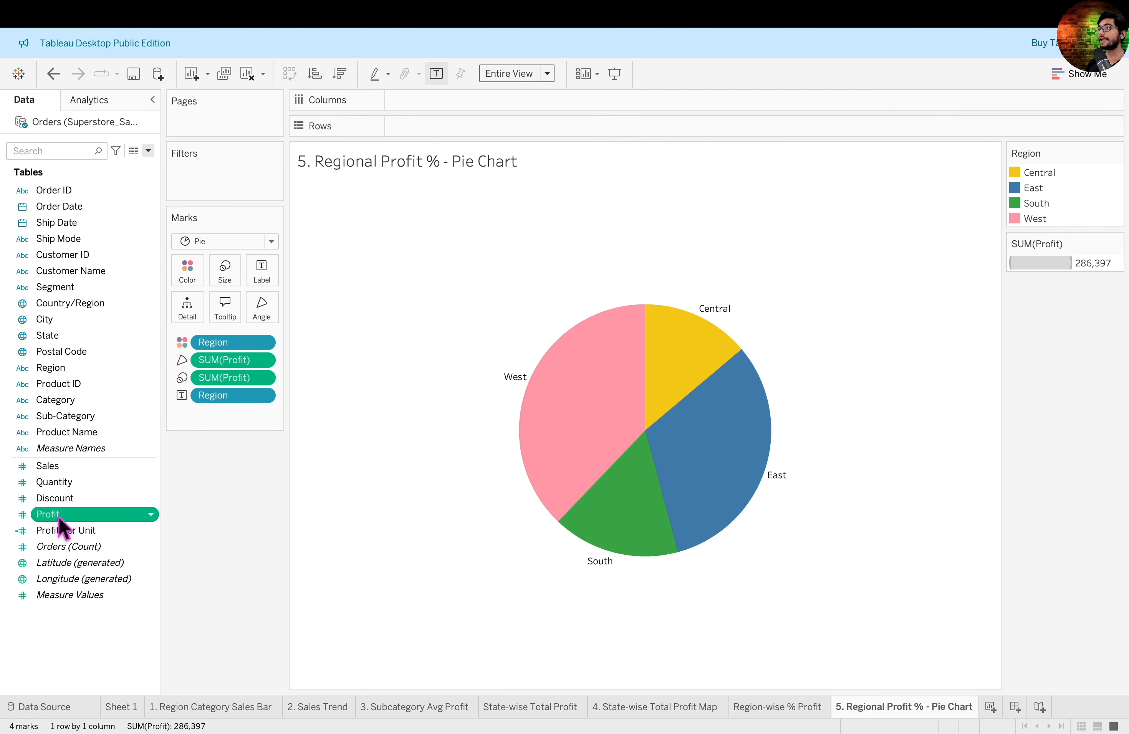
left_click_drag(53, 519, 264, 274)
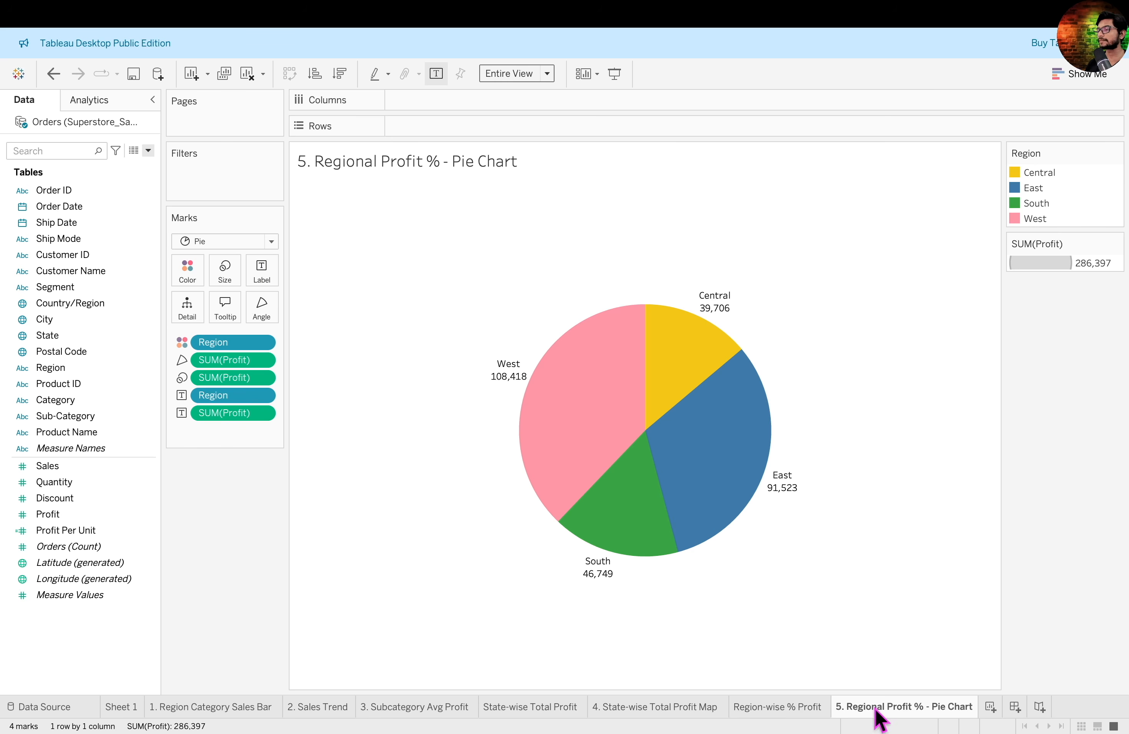
- Apply the Percent of Total quick table calculation to the pie chart's Profit label
left_click(778, 707)
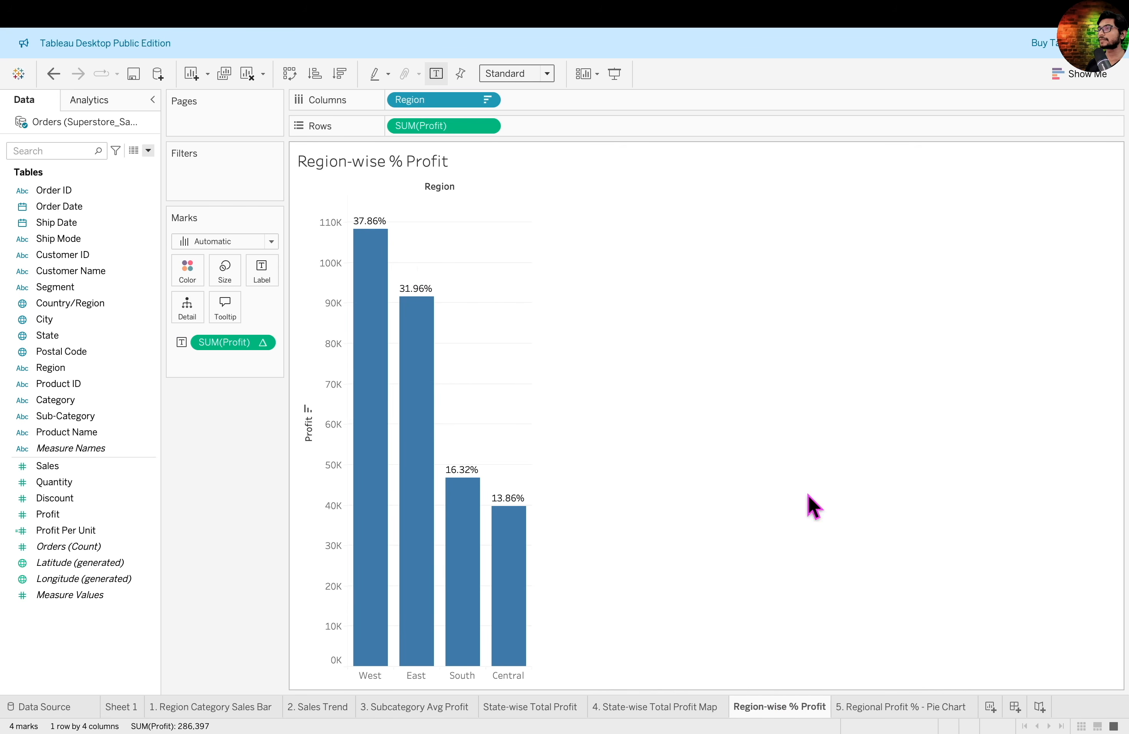
left_click(906, 707)
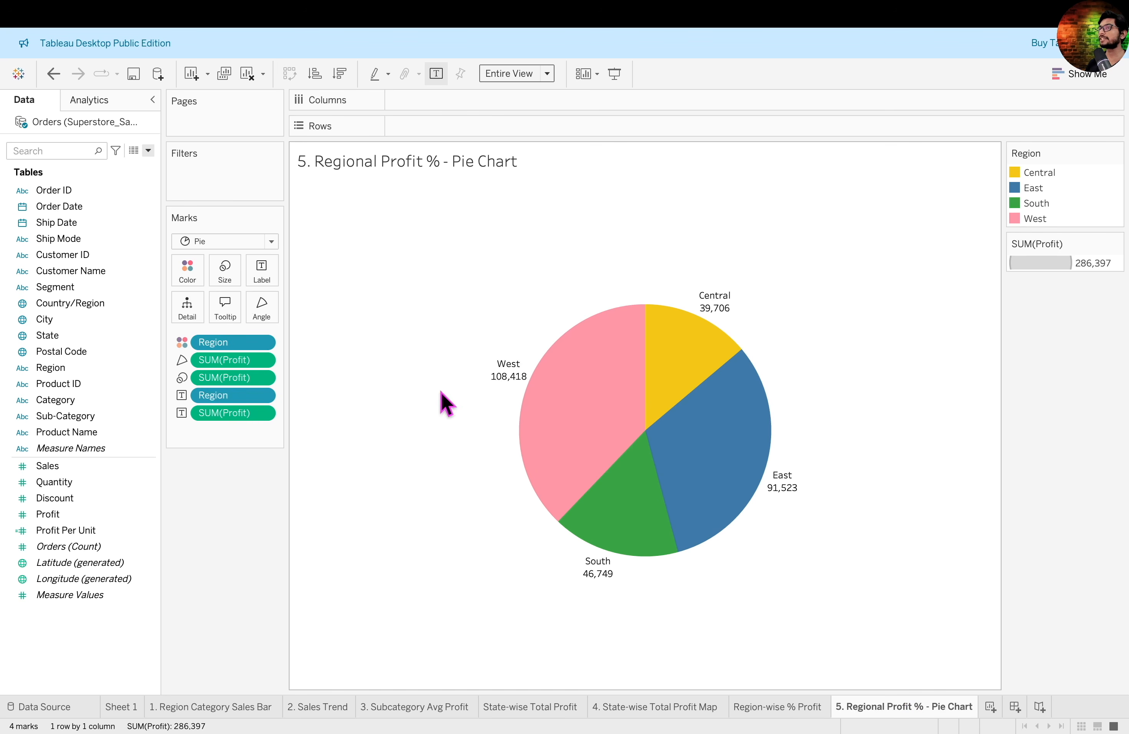
left_click(258, 414)
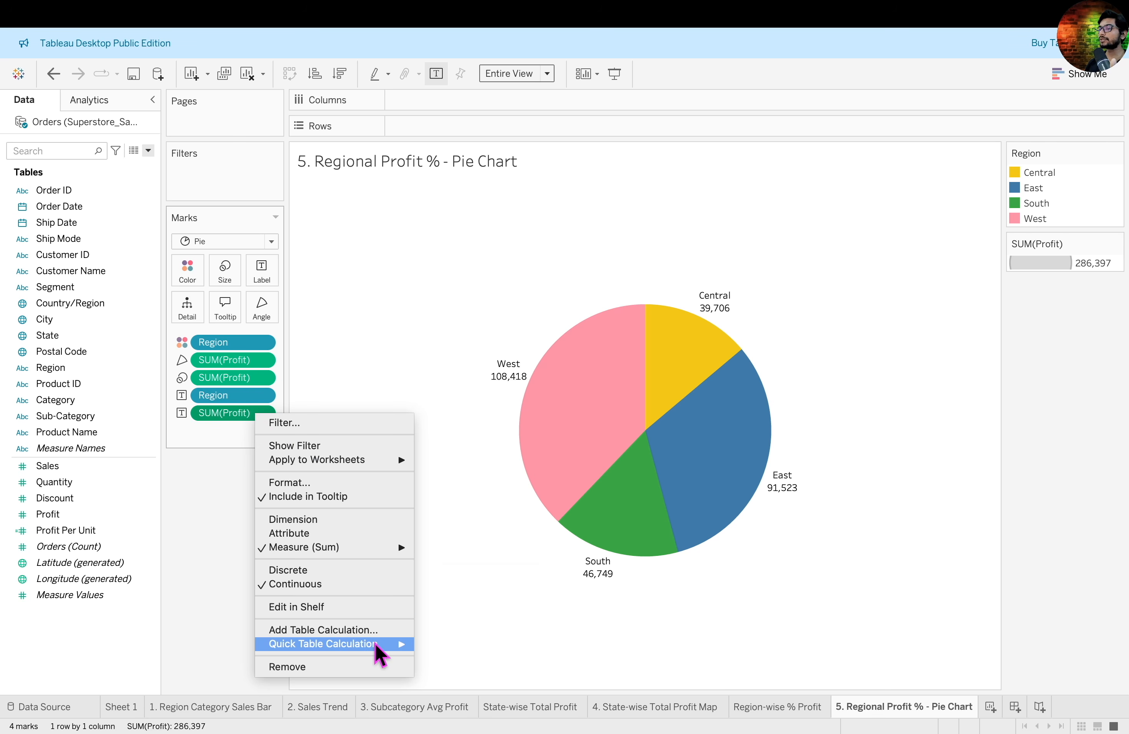
mouse_move(377, 644)
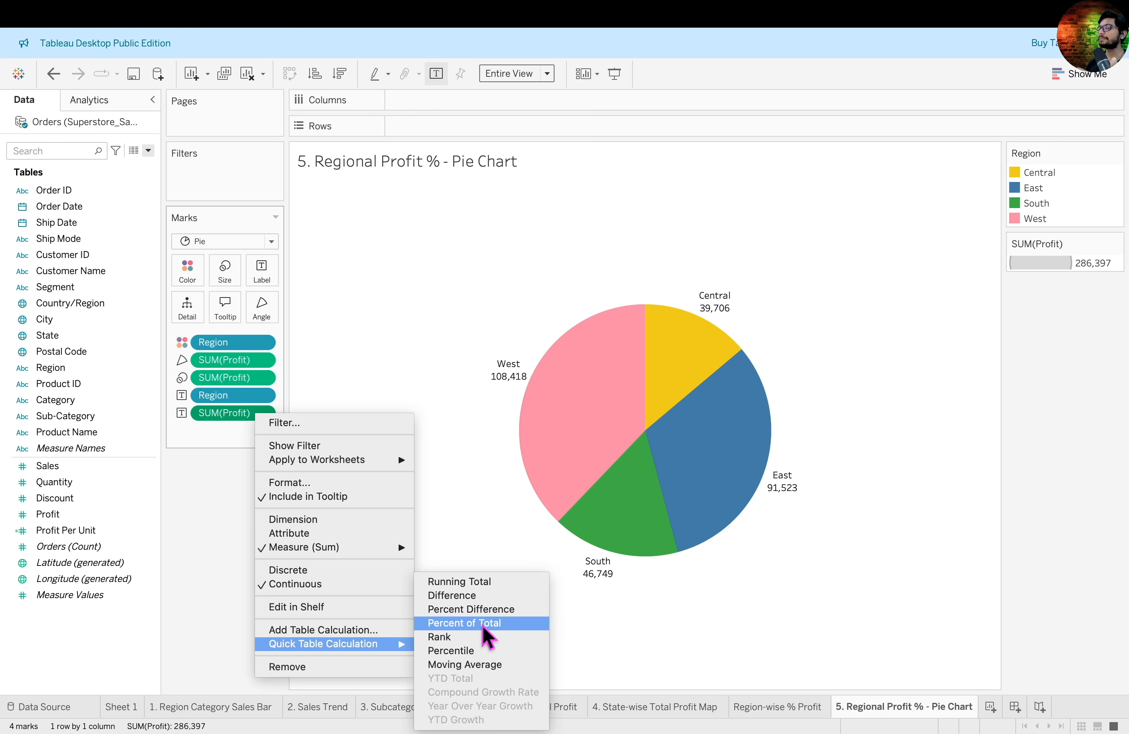
left_click(479, 624)
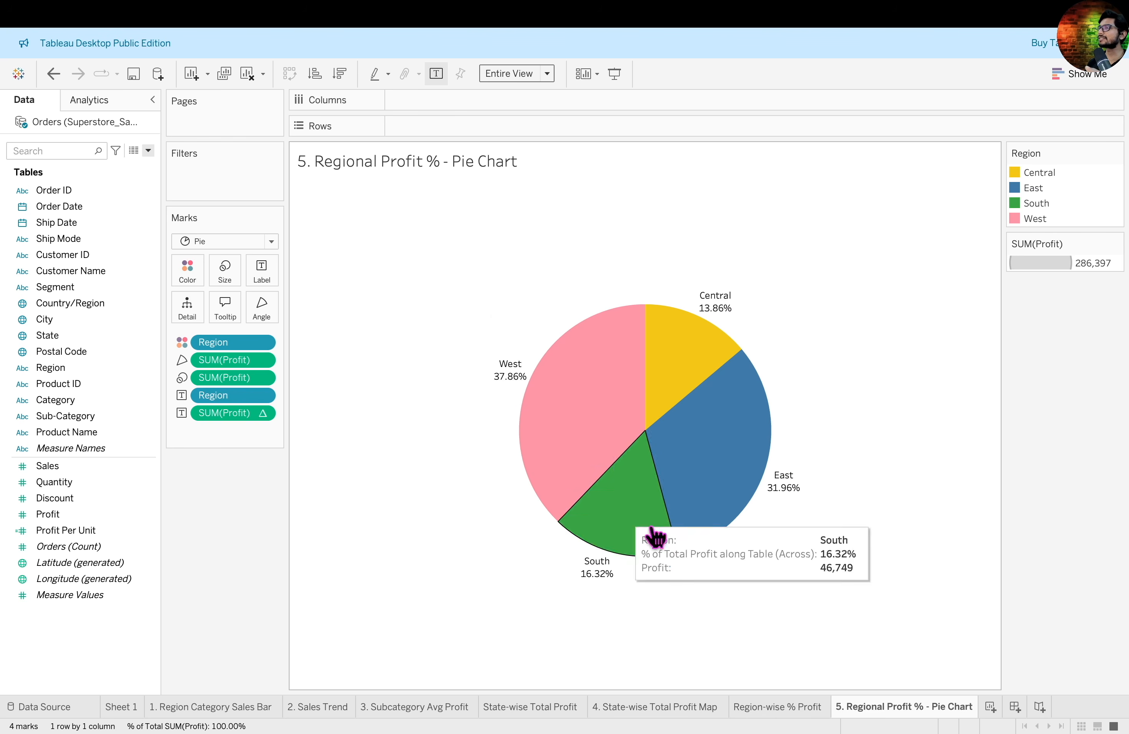
mouse_move(1105, 152)
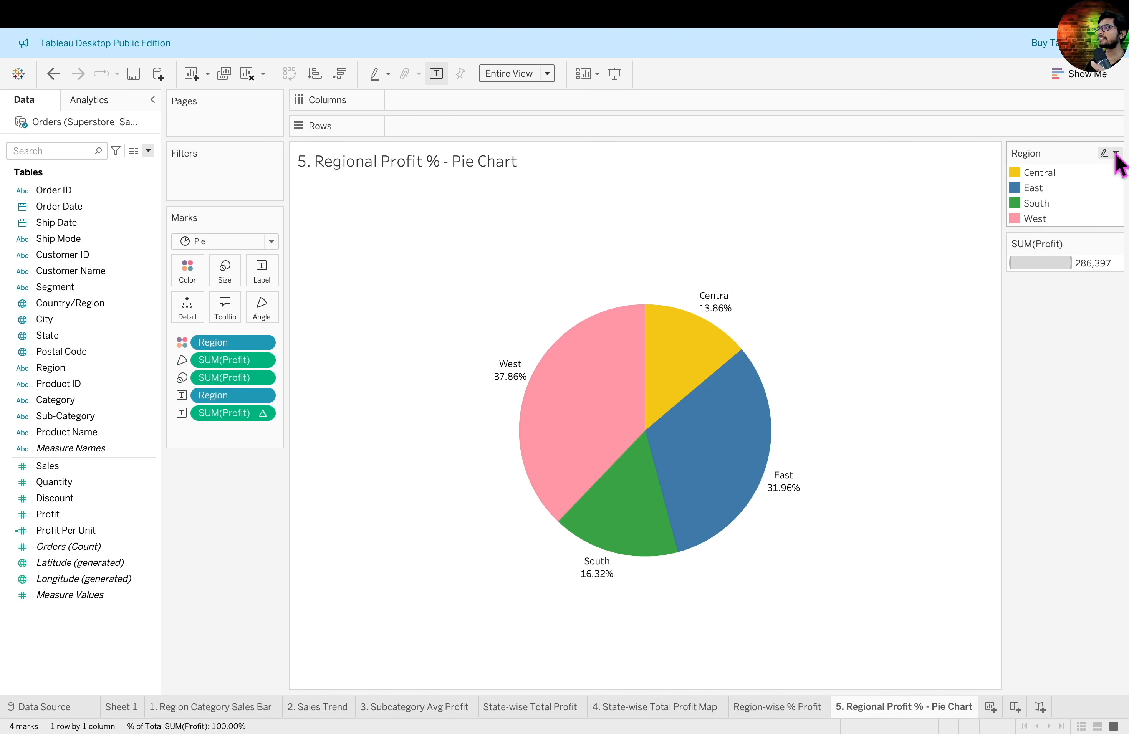
left_click(1117, 153)
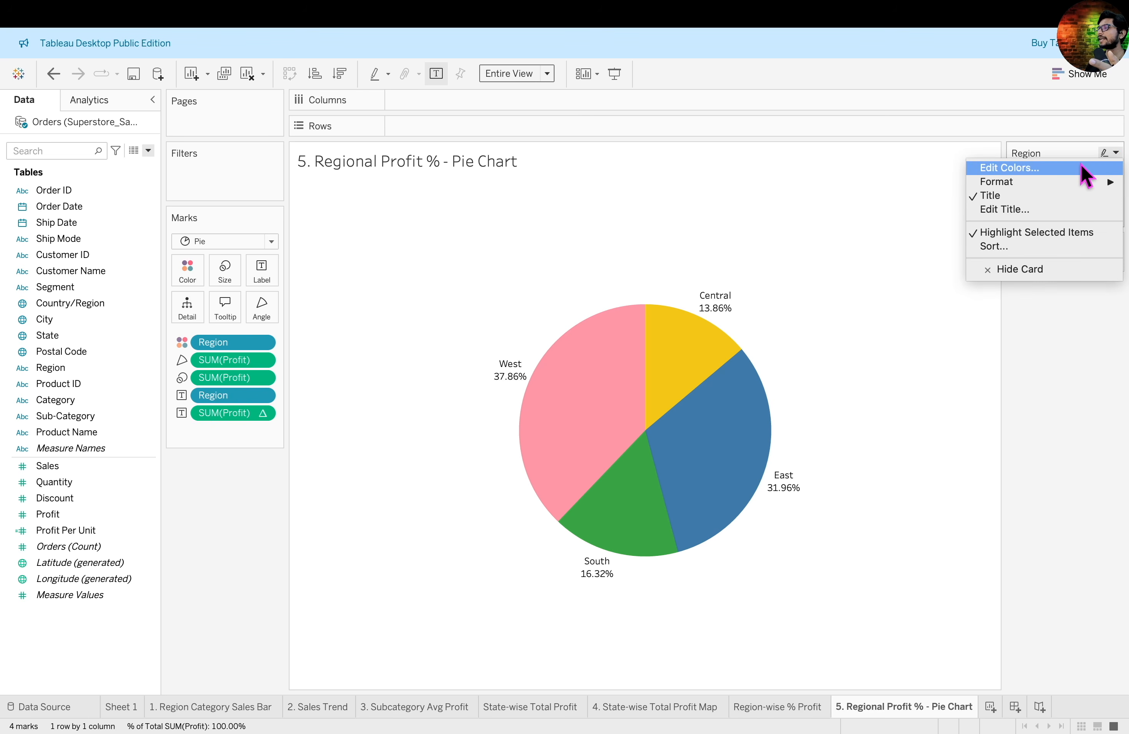
left_click(1010, 168)
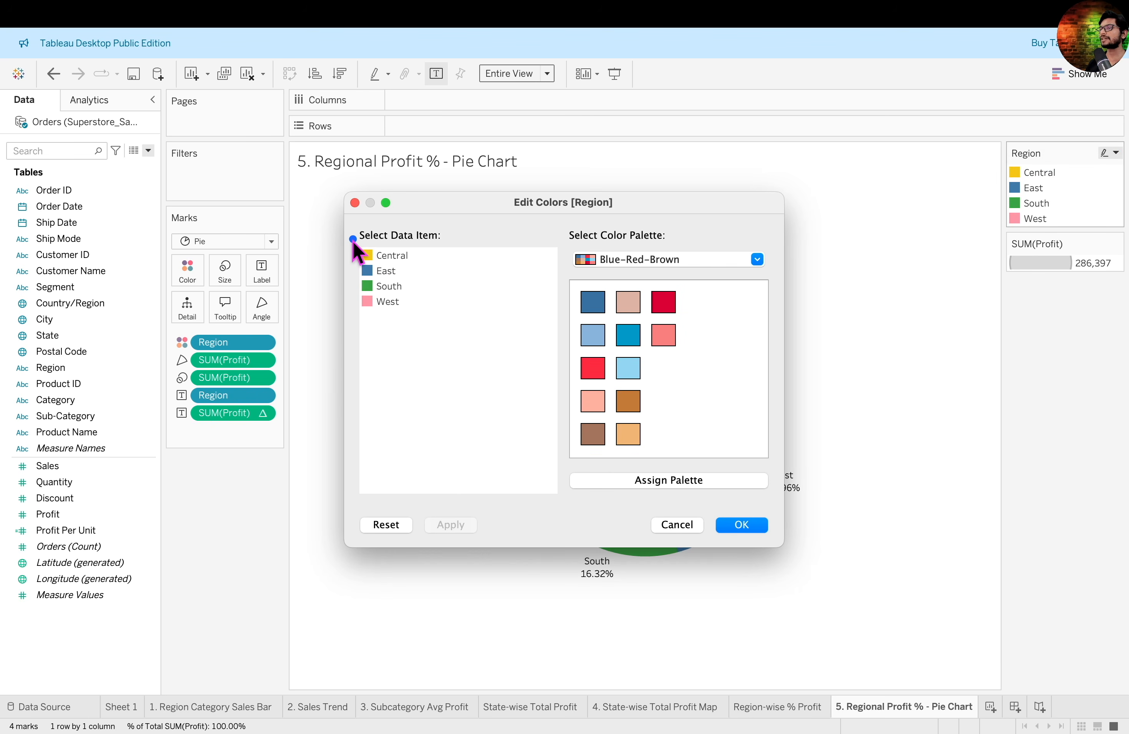
left_click_drag(353, 239, 466, 328)
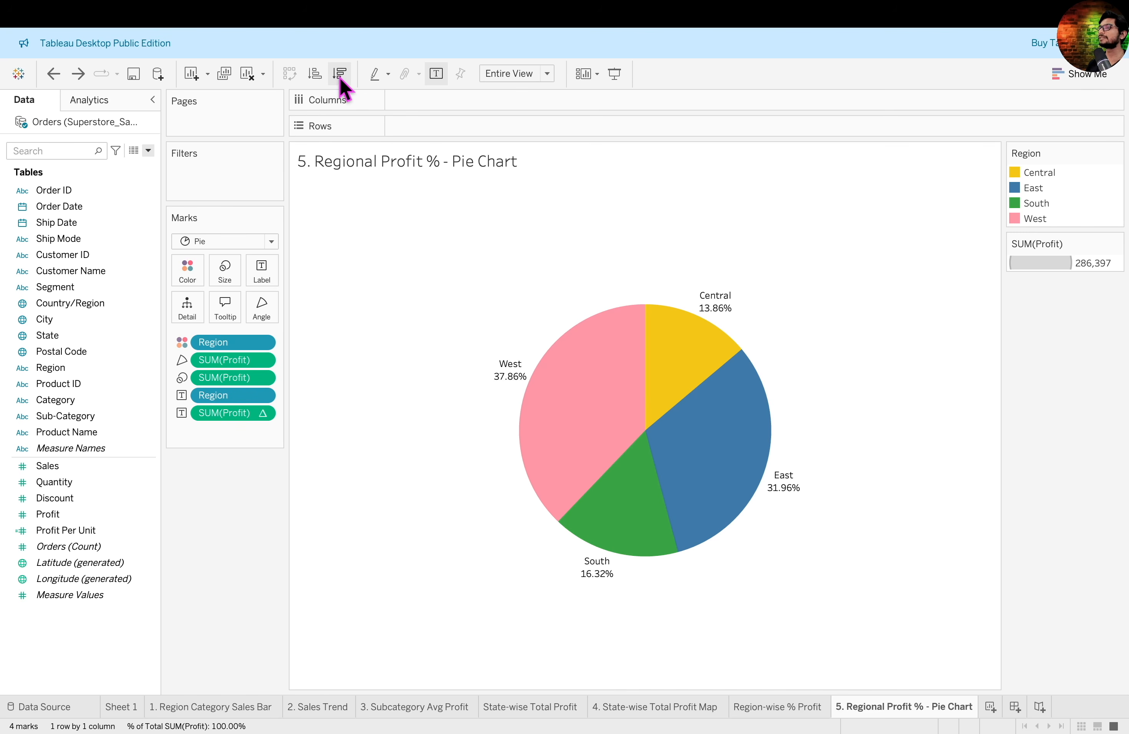
- Sort the pie chart's regions in descending order of profit and inspect the West slice
left_click(340, 73)
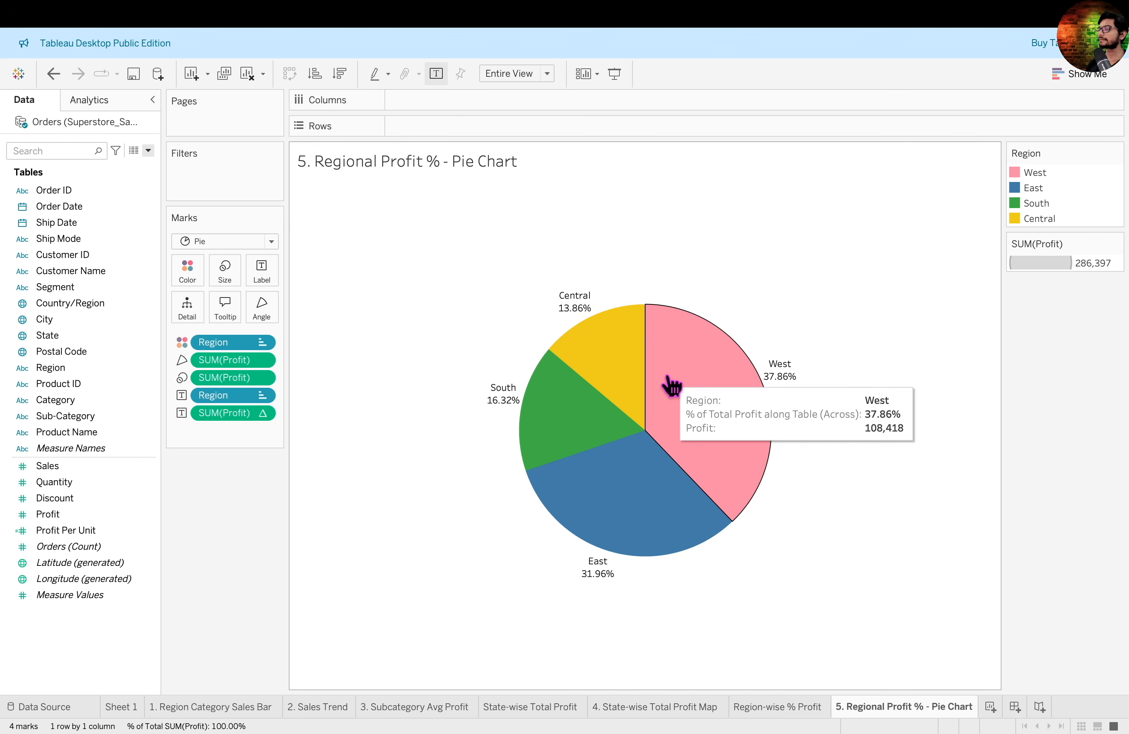
mouse_move(703, 379)
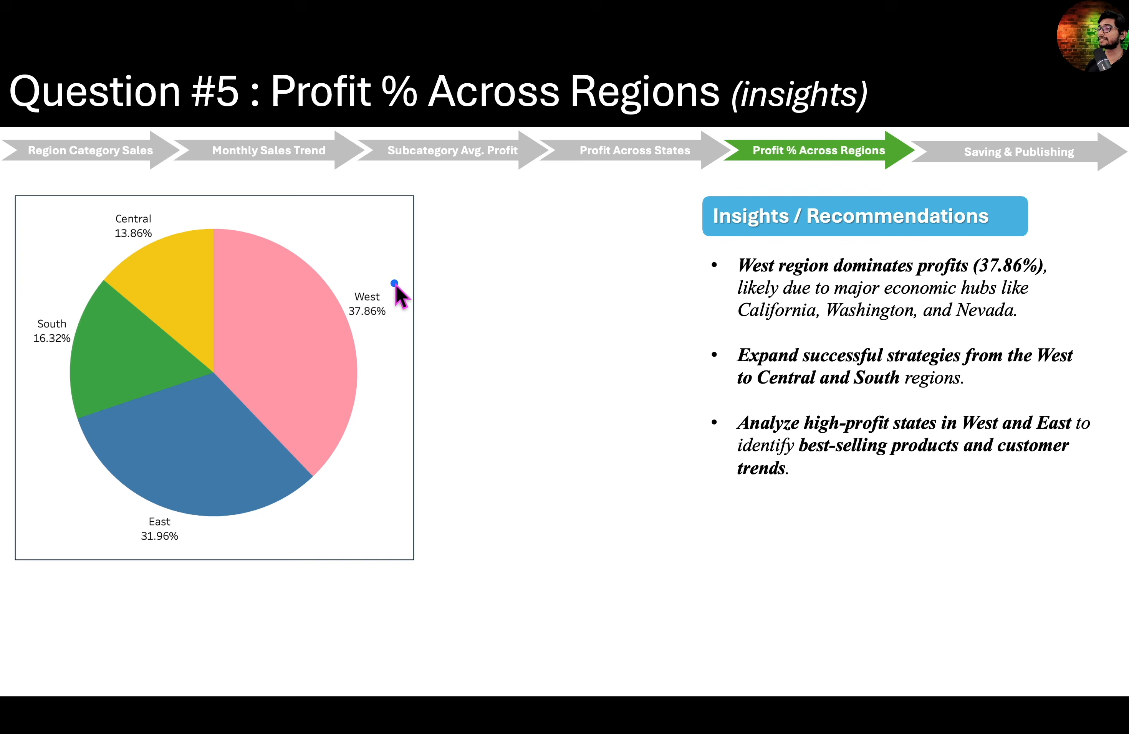
left_click_drag(421, 268, 328, 328)
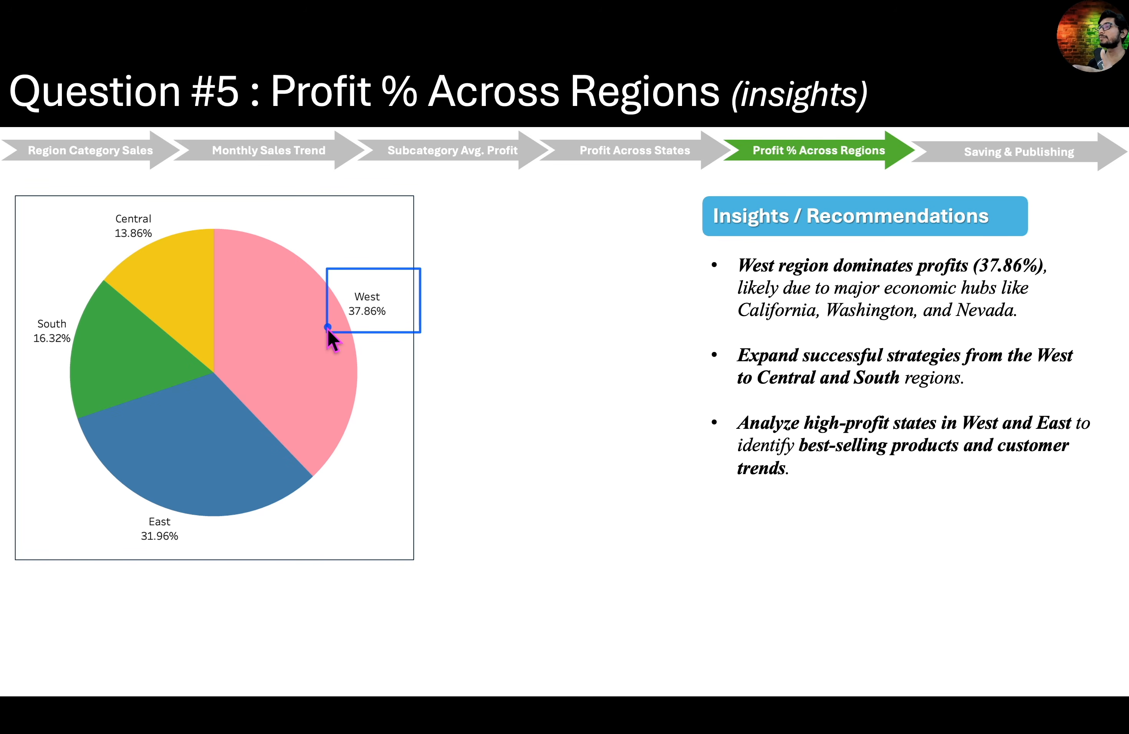
key("Right")
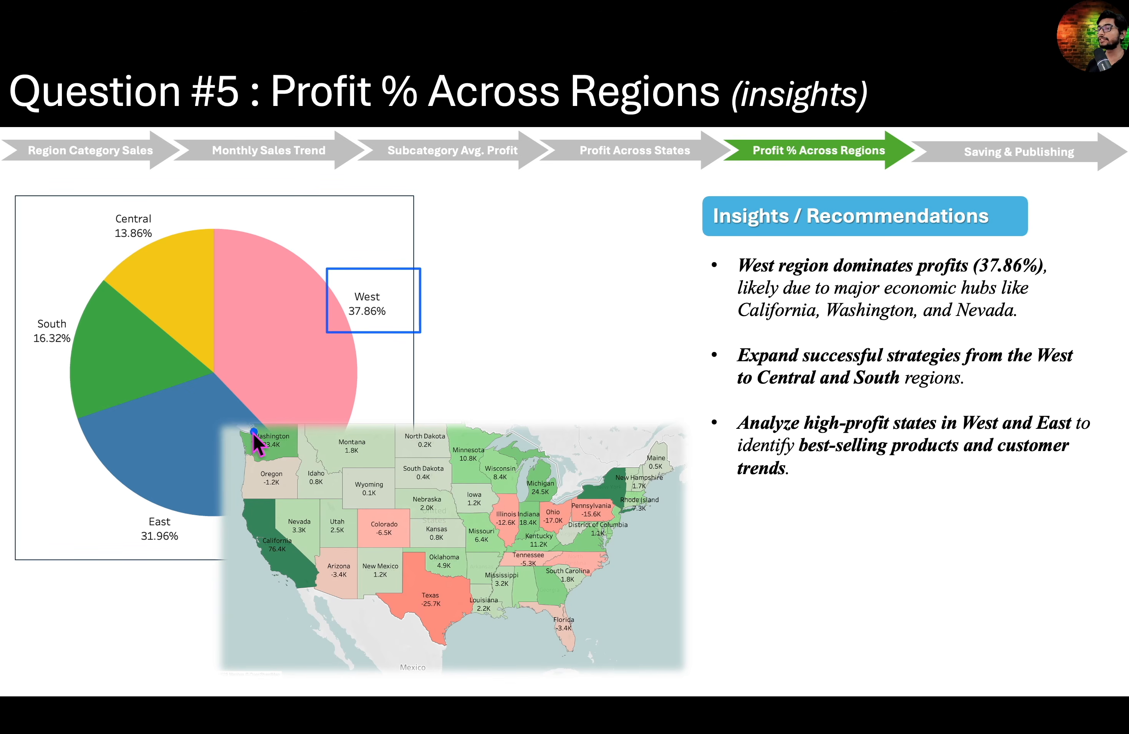
left_click_drag(237, 427, 361, 606)
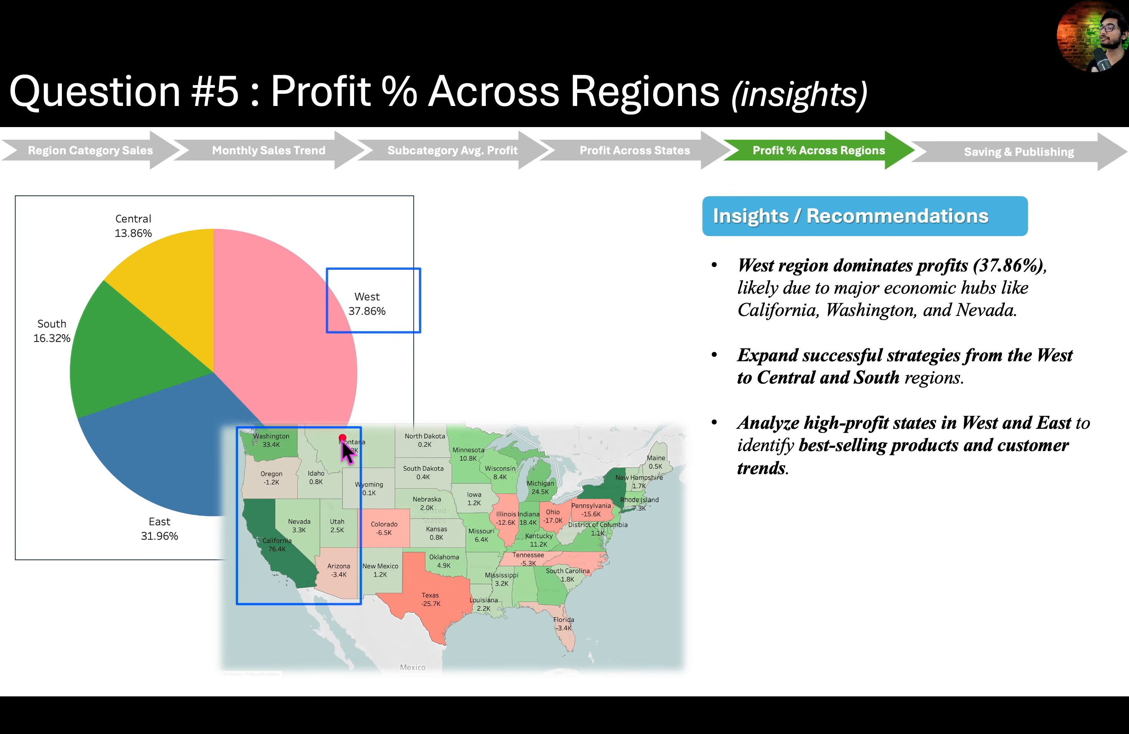
mouse_move(342, 440)
left_mouse_down()
mouse_move(423, 373)
mouse_move(460, 475)
left_mouse_up()
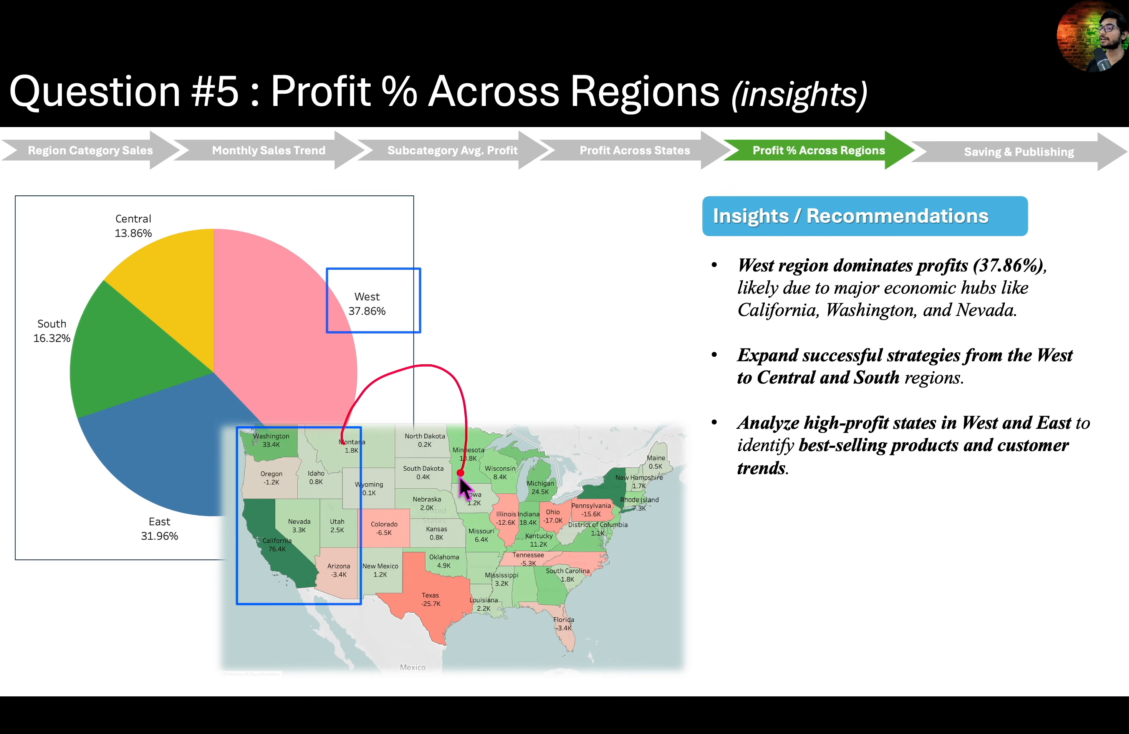
mouse_move(331, 583)
left_mouse_down()
mouse_move(331, 600)
mouse_move(426, 613)
mouse_move(449, 582)
left_mouse_up()
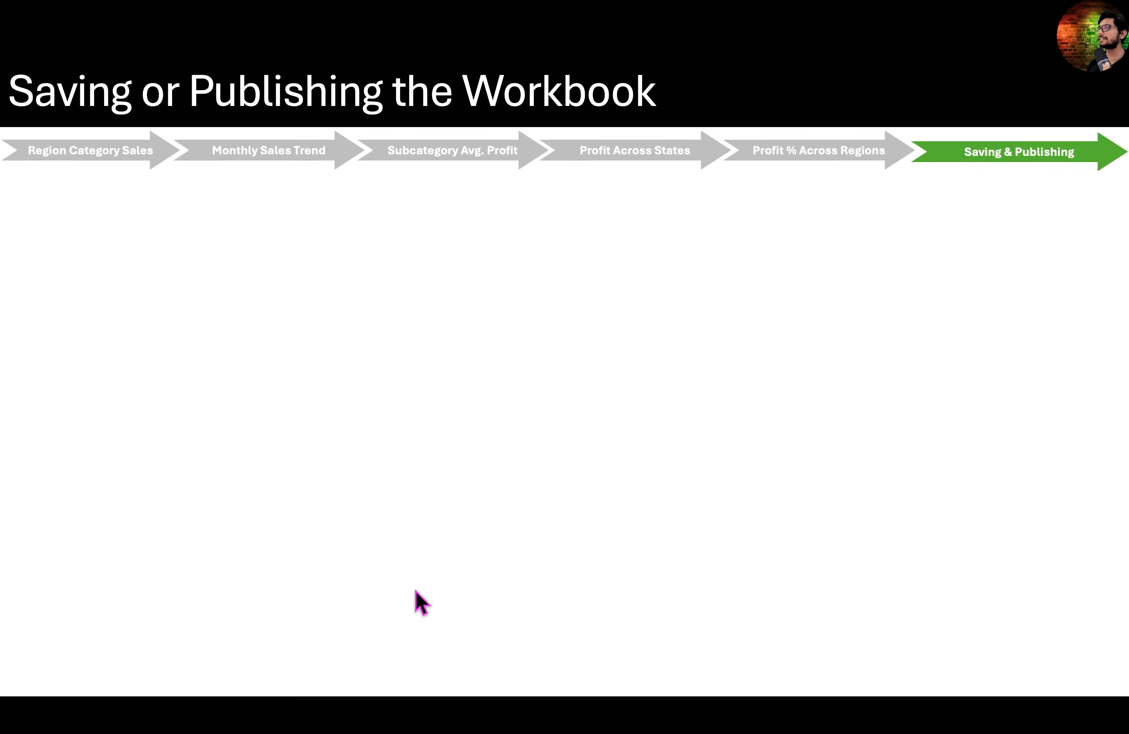
key("Right")
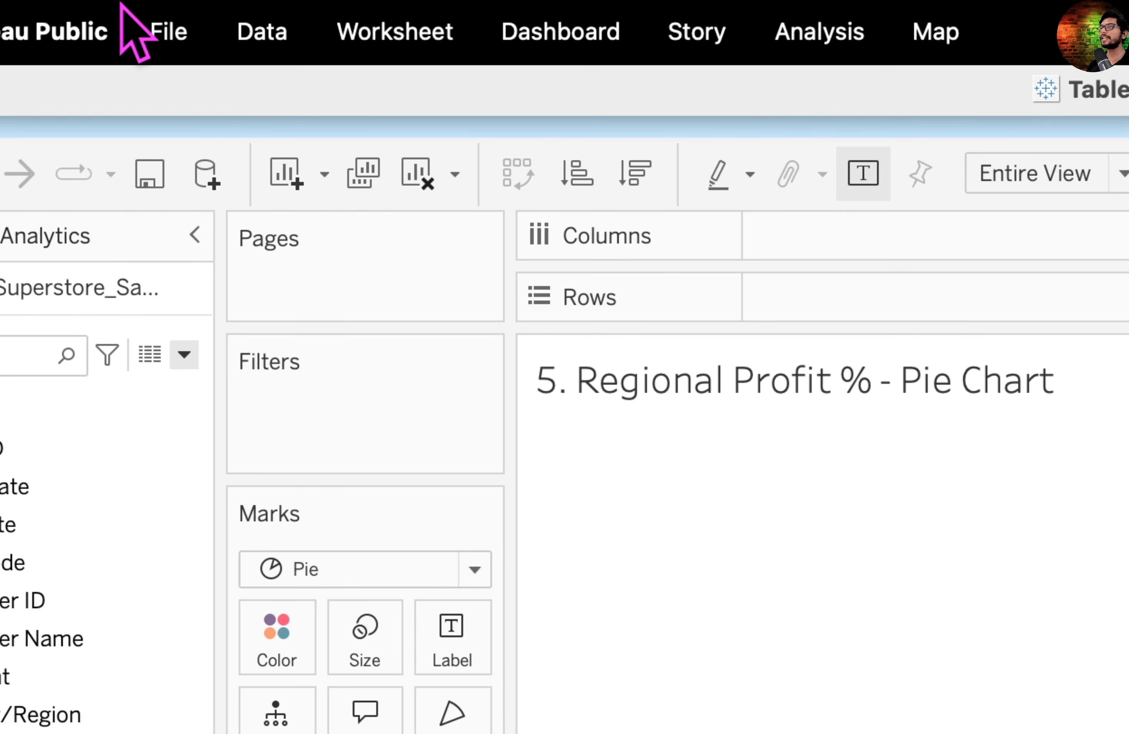
- Save the workbook locally to the Desktop as 1_Sales&Profit_Visualizations in Tableau Packaged Workbook (*.twbx) format
left_click(139, 13)
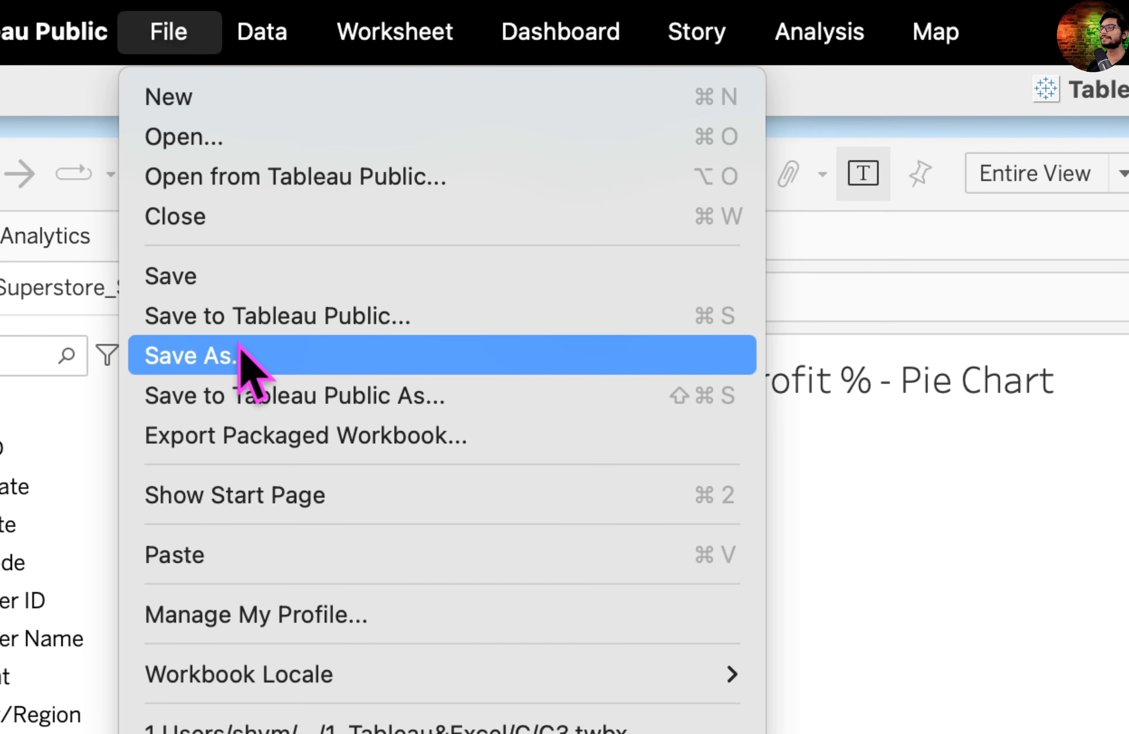
left_click(251, 356)
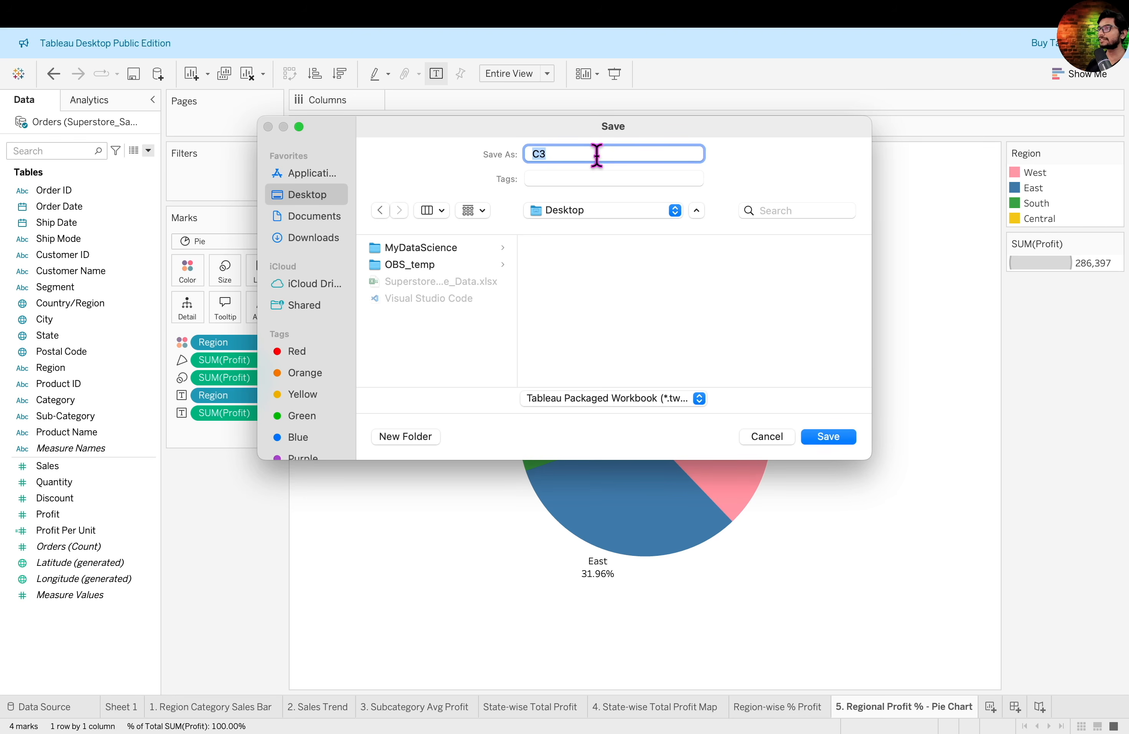
key("BackSpace")
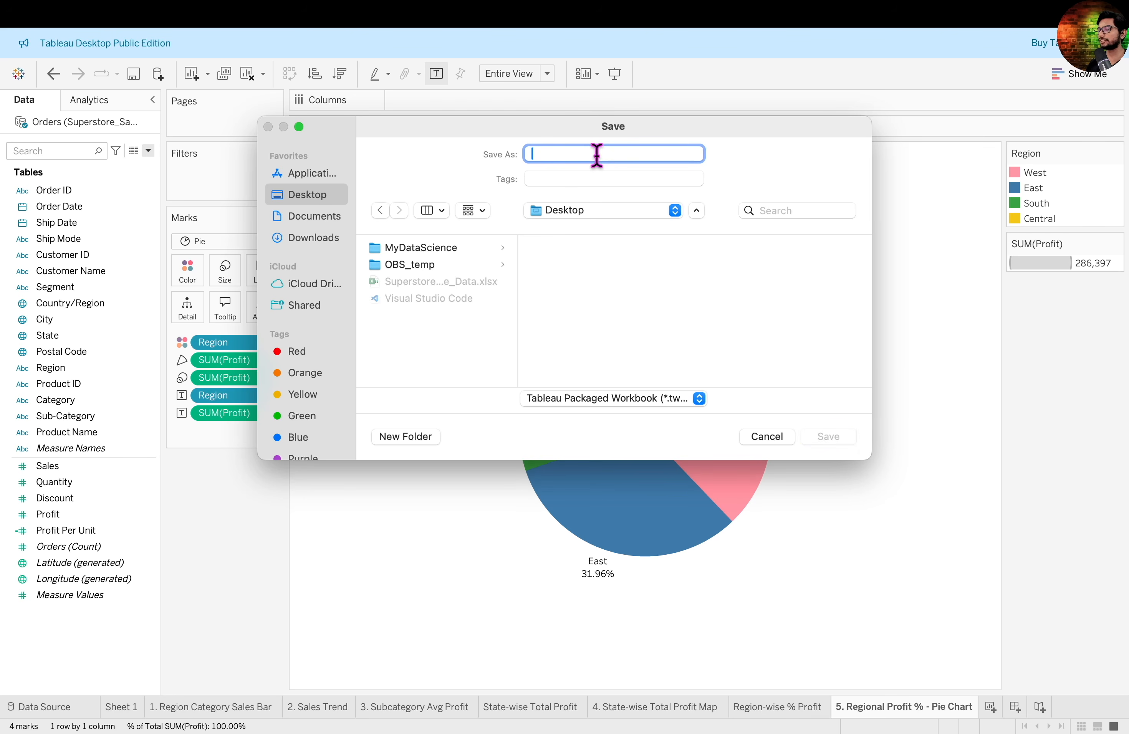
type("1_Sales&Profit_Visualizations")
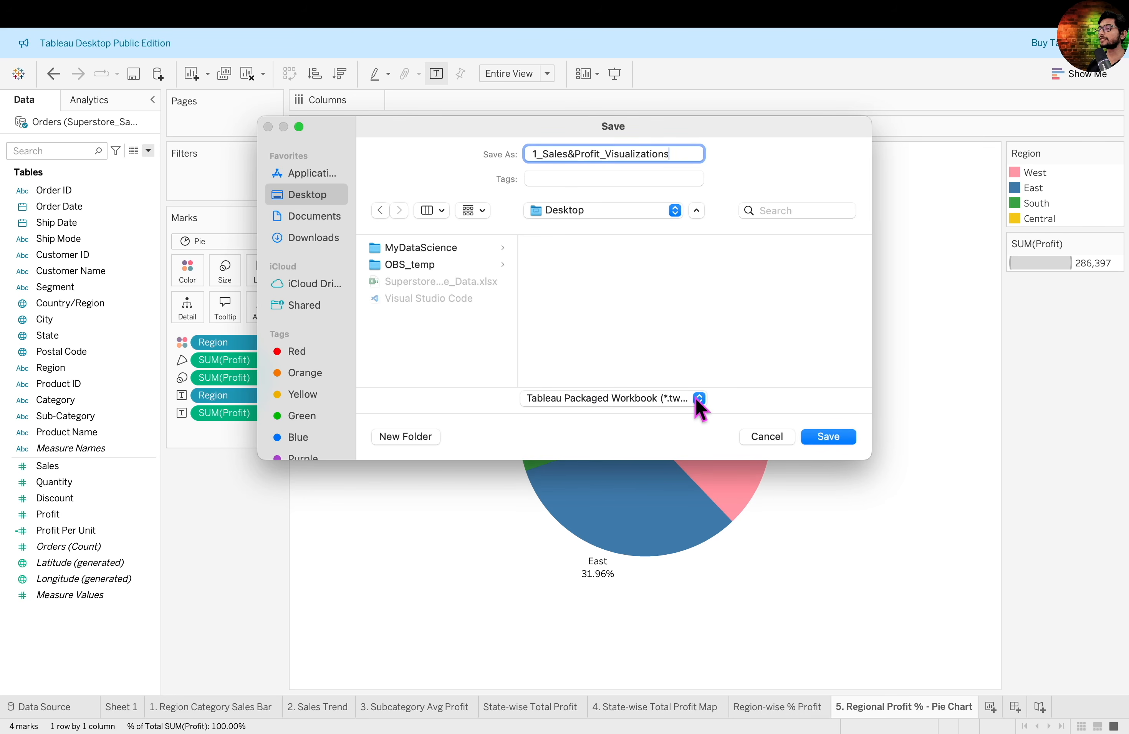
left_click(699, 399)
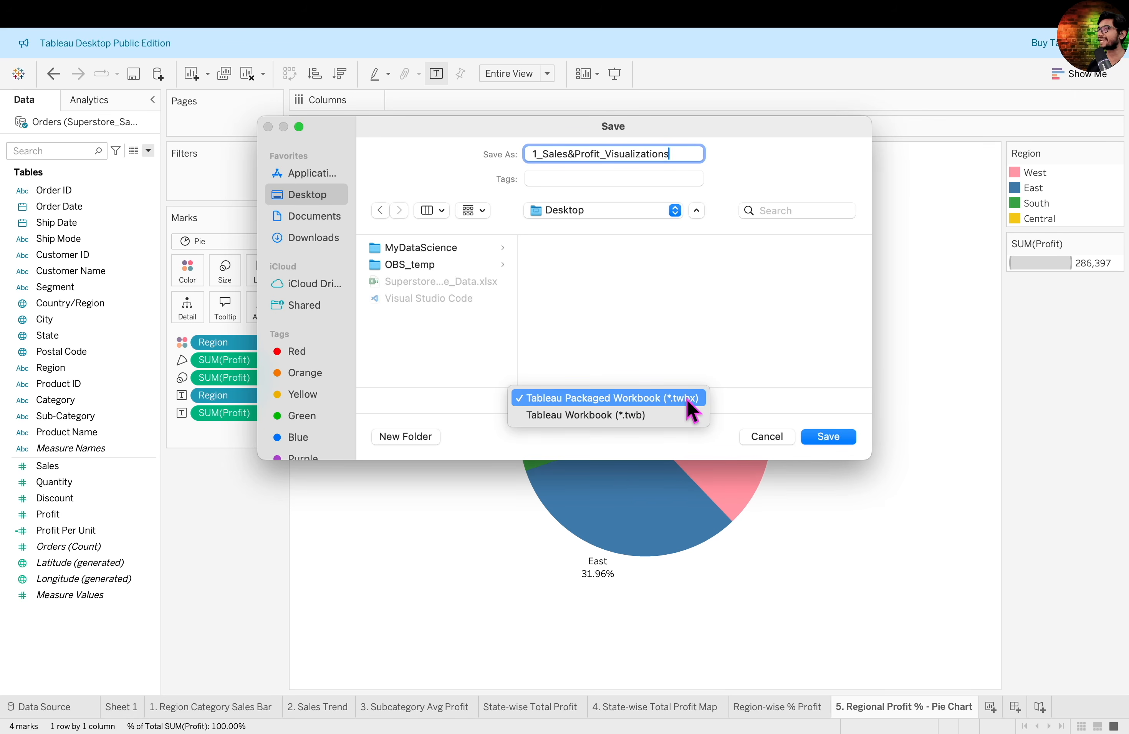
left_click(688, 399)
left_click(687, 398)
left_click(695, 398)
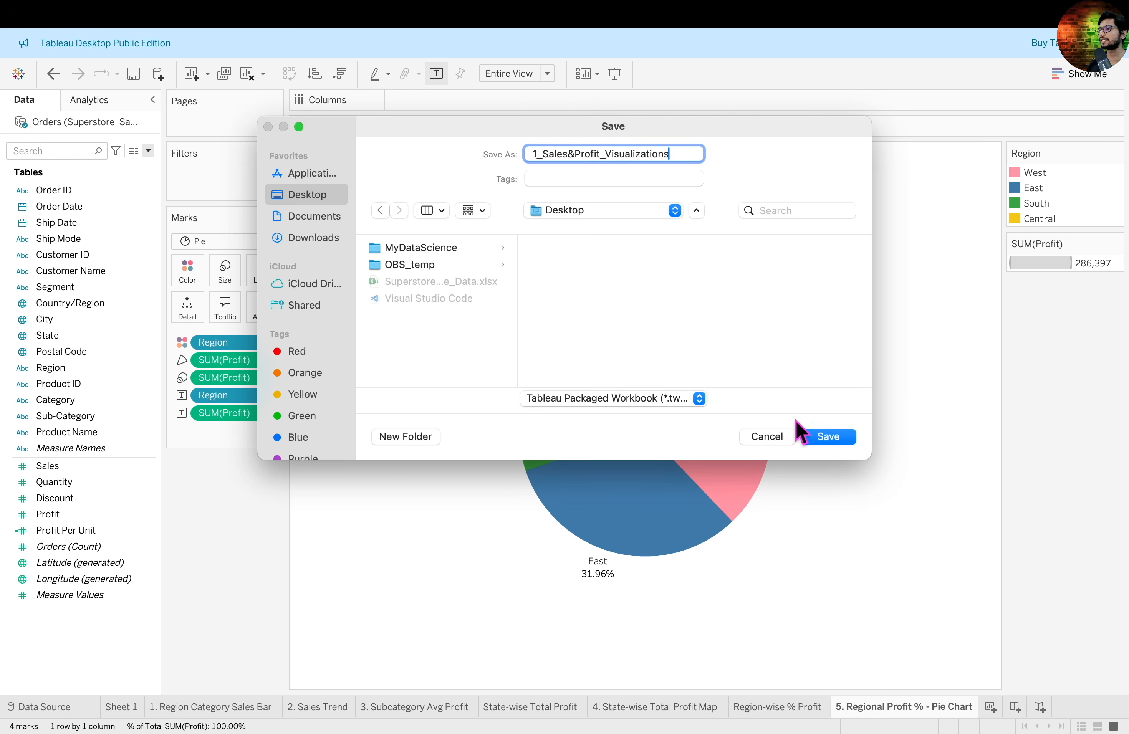
left_click(829, 436)
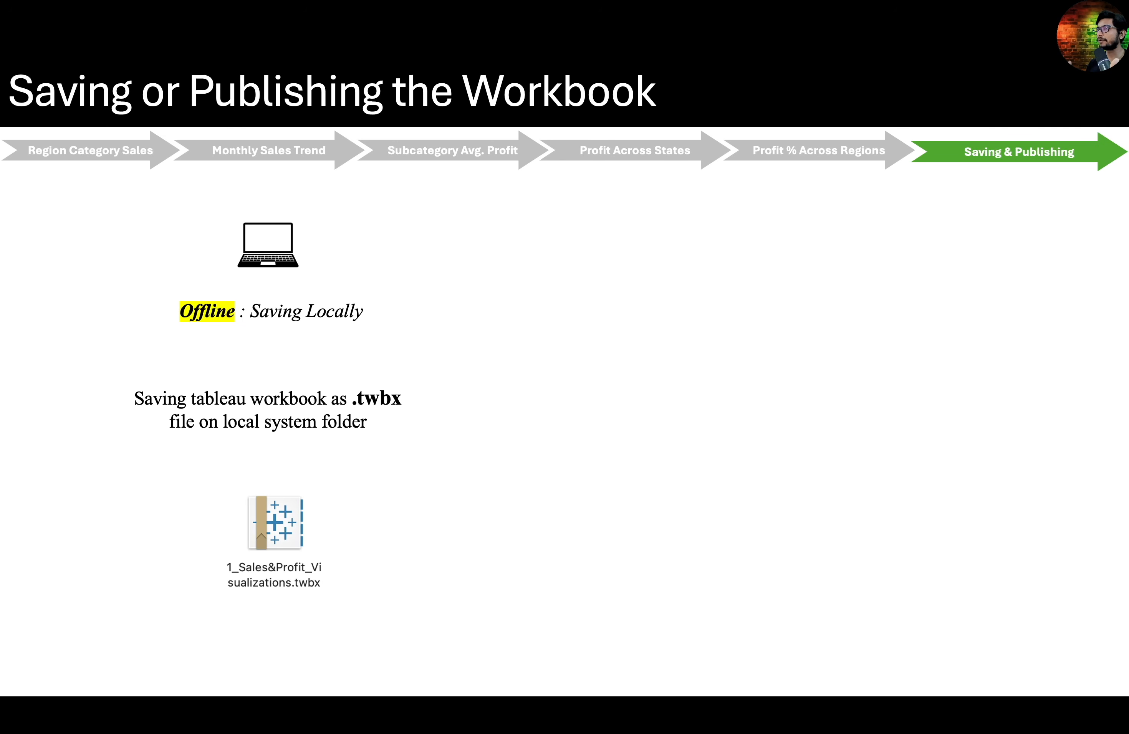
key("Right")
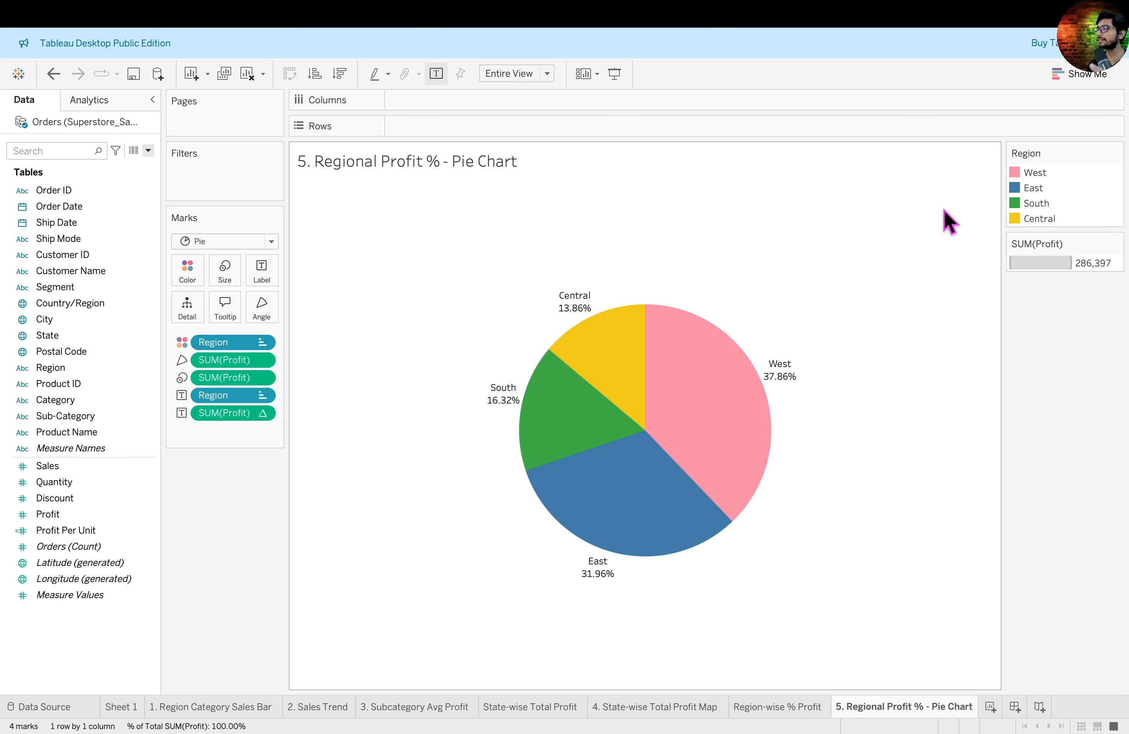
- Start saving the workbook to Tableau Public under a new title and sign in with the account email and password
left_click(140, 14)
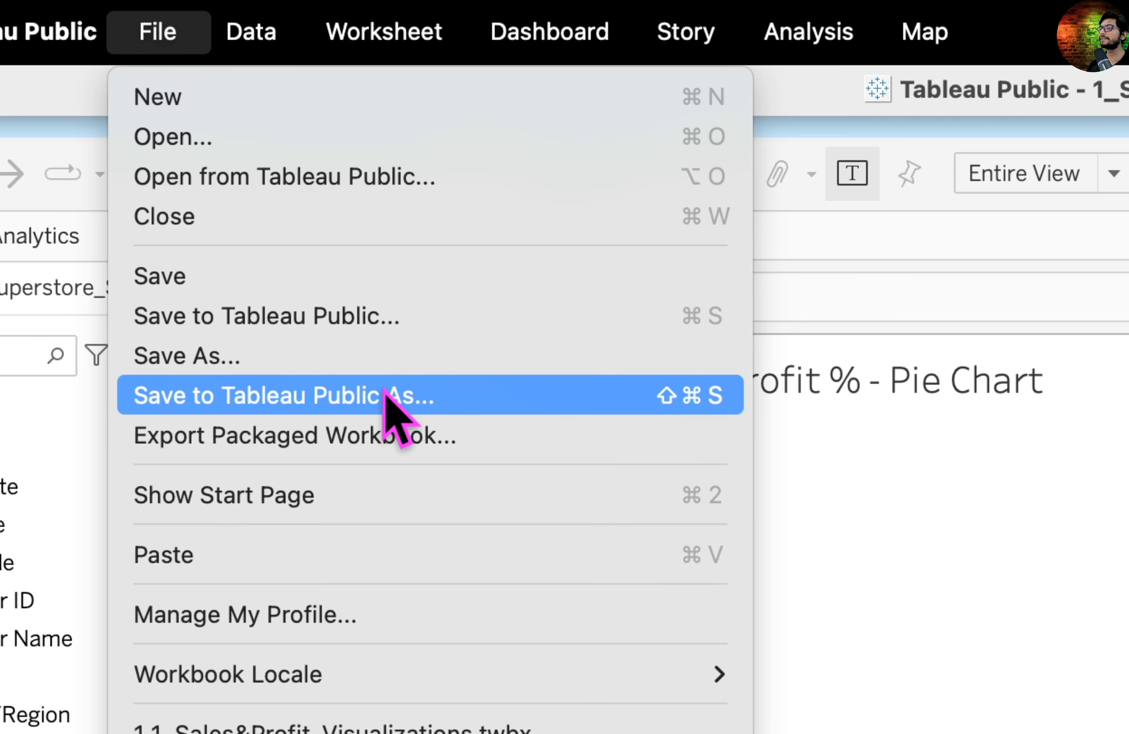
left_click(433, 399)
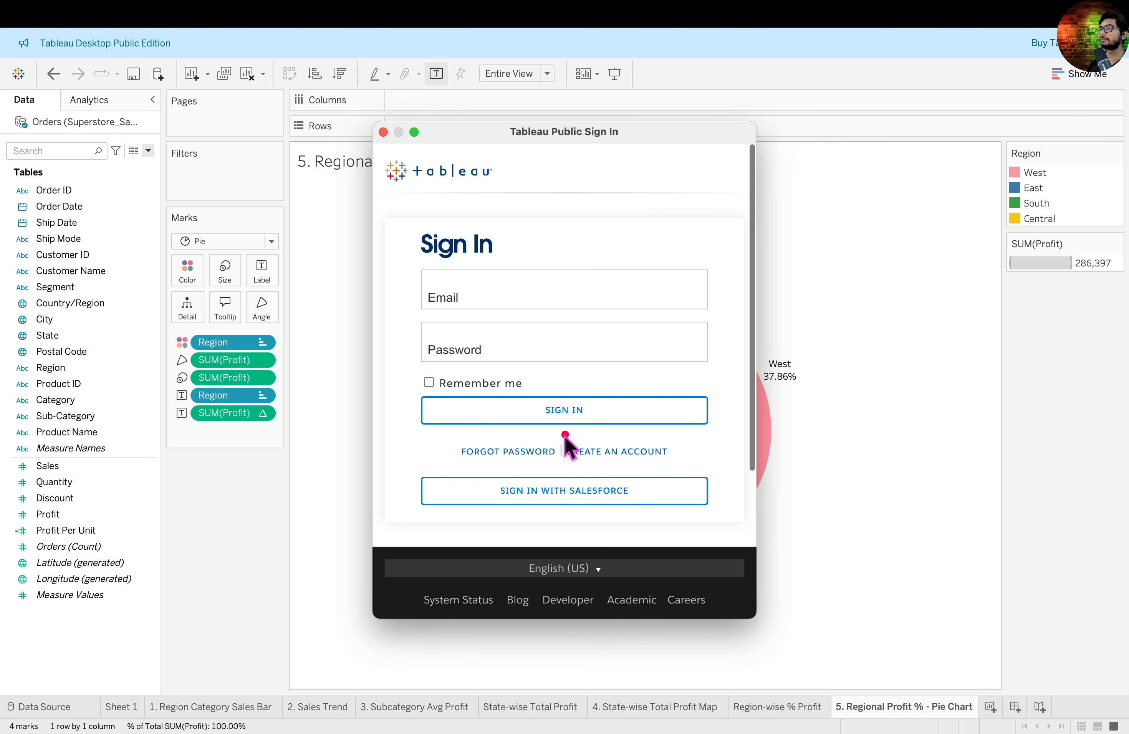
mouse_move(559, 431)
left_mouse_down()
mouse_move(608, 466)
mouse_move(688, 474)
left_mouse_up()
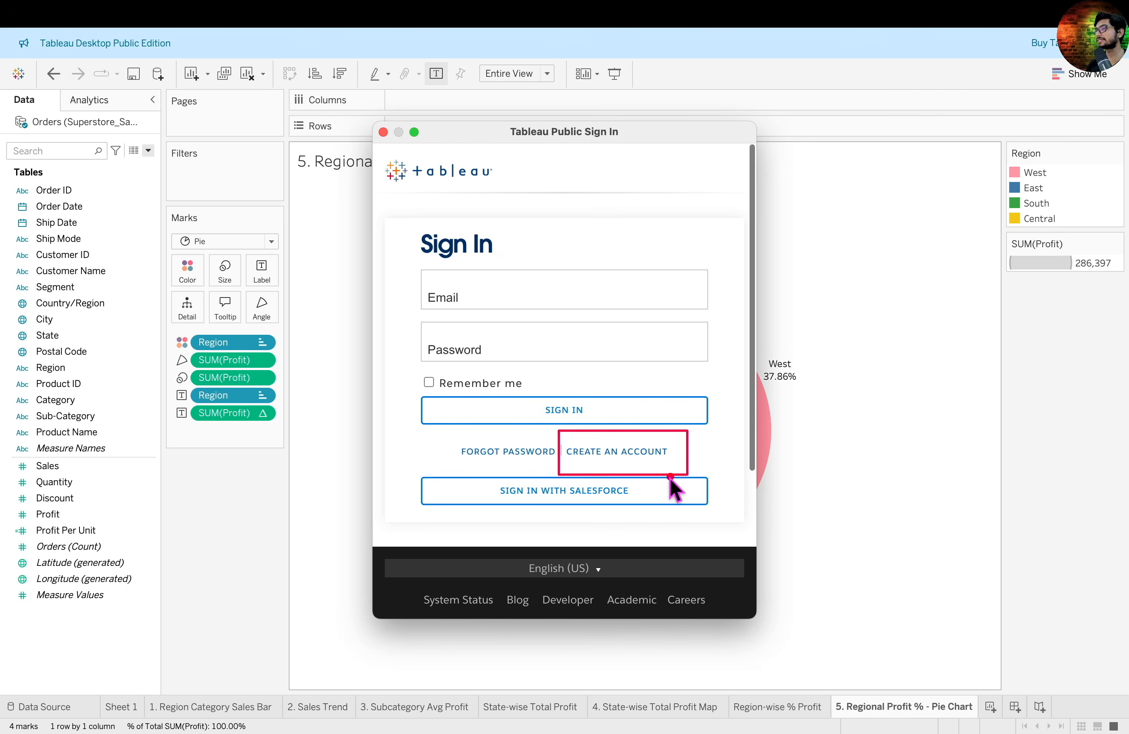
key("Escape")
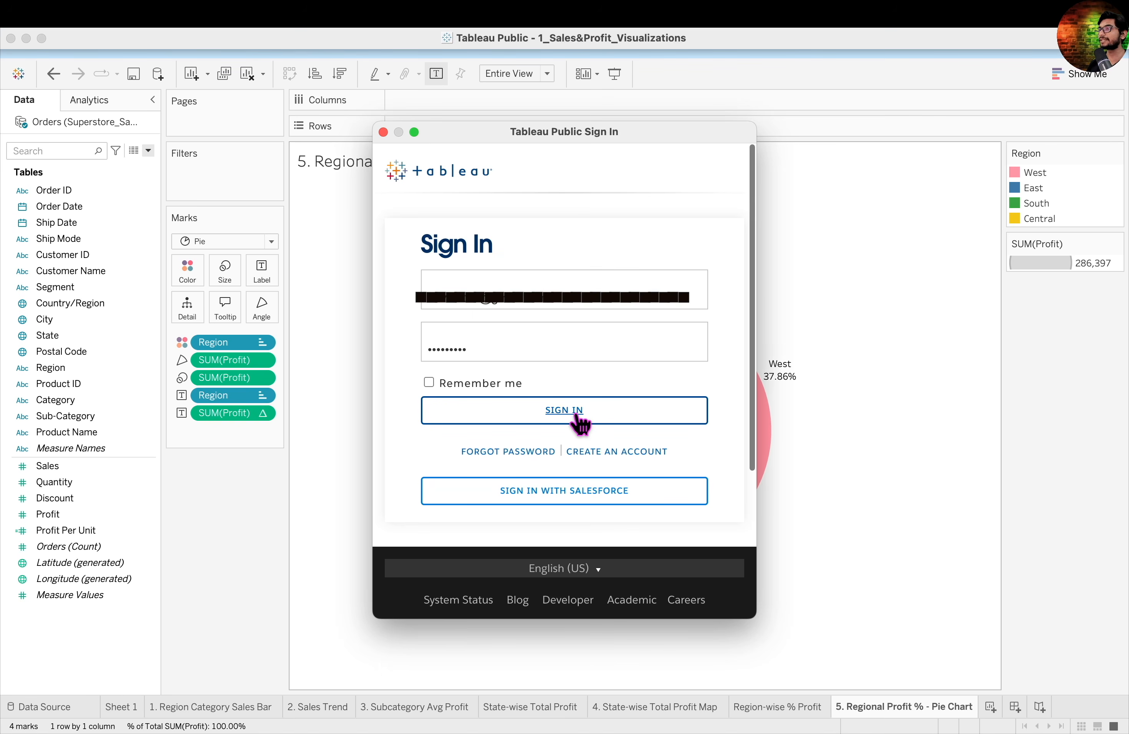
left_click(578, 415)
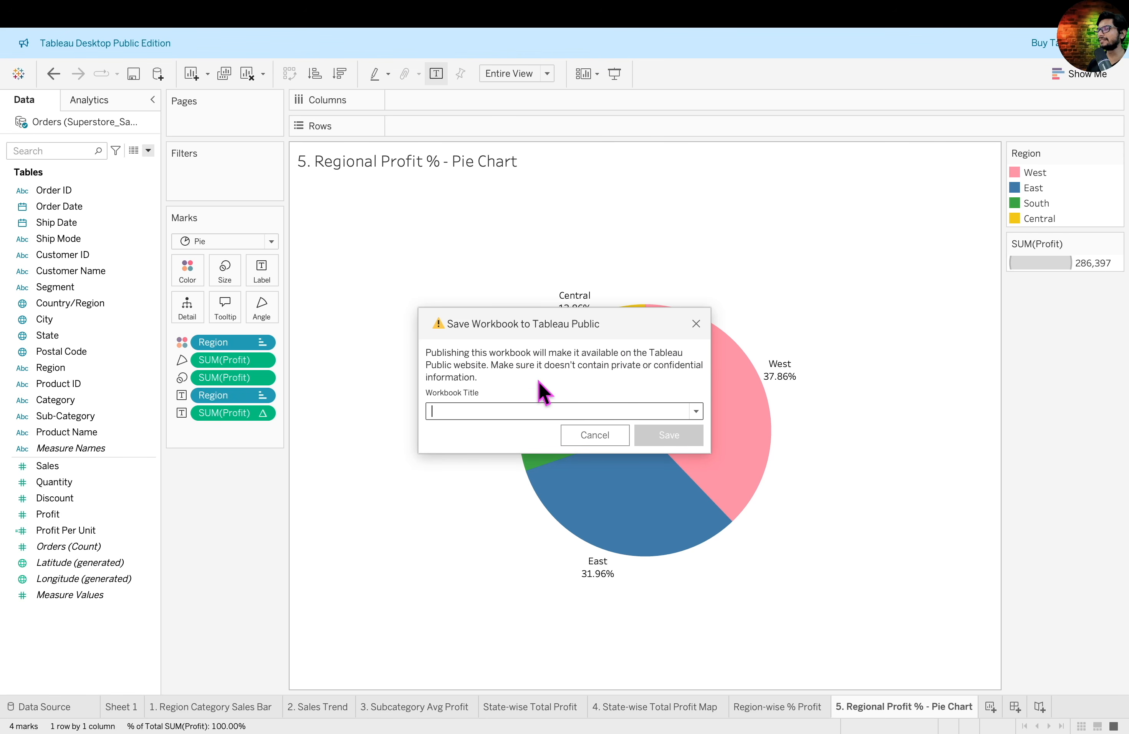
- Publish the workbook to Tableau Public with the title 1_Sales&Profit_Visualizations
type("1_Sales&Profit_Visualizations")
left_click(668, 435)
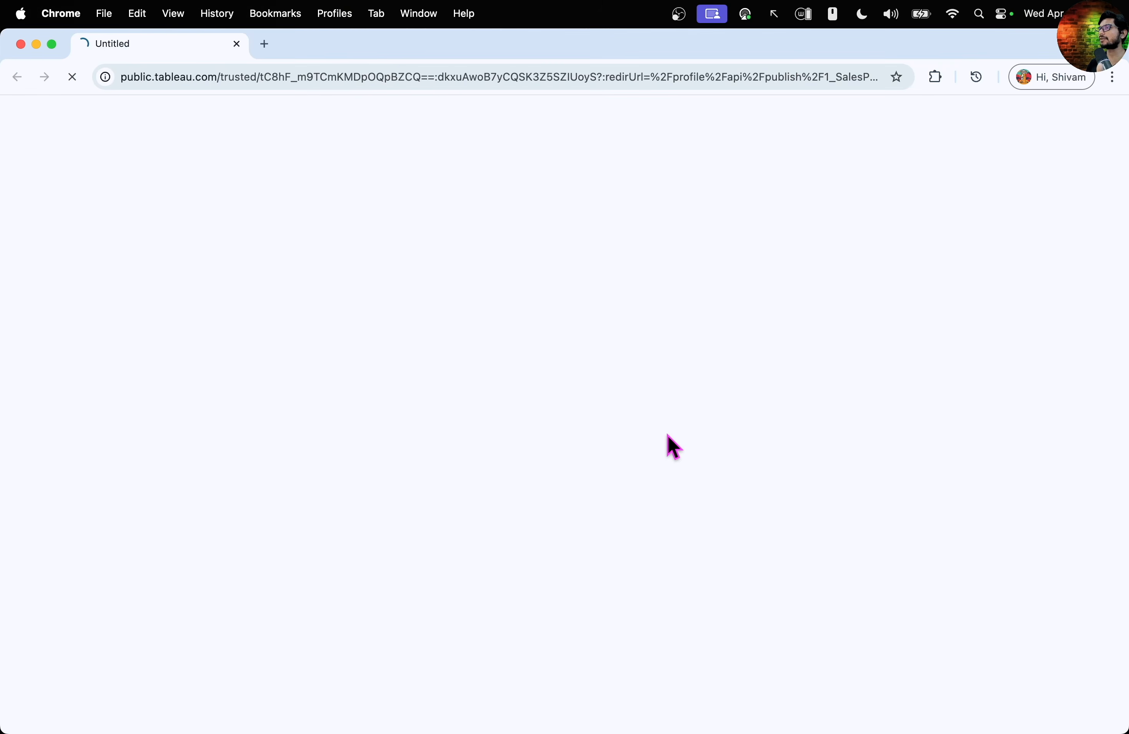
key("ctrl+Right")
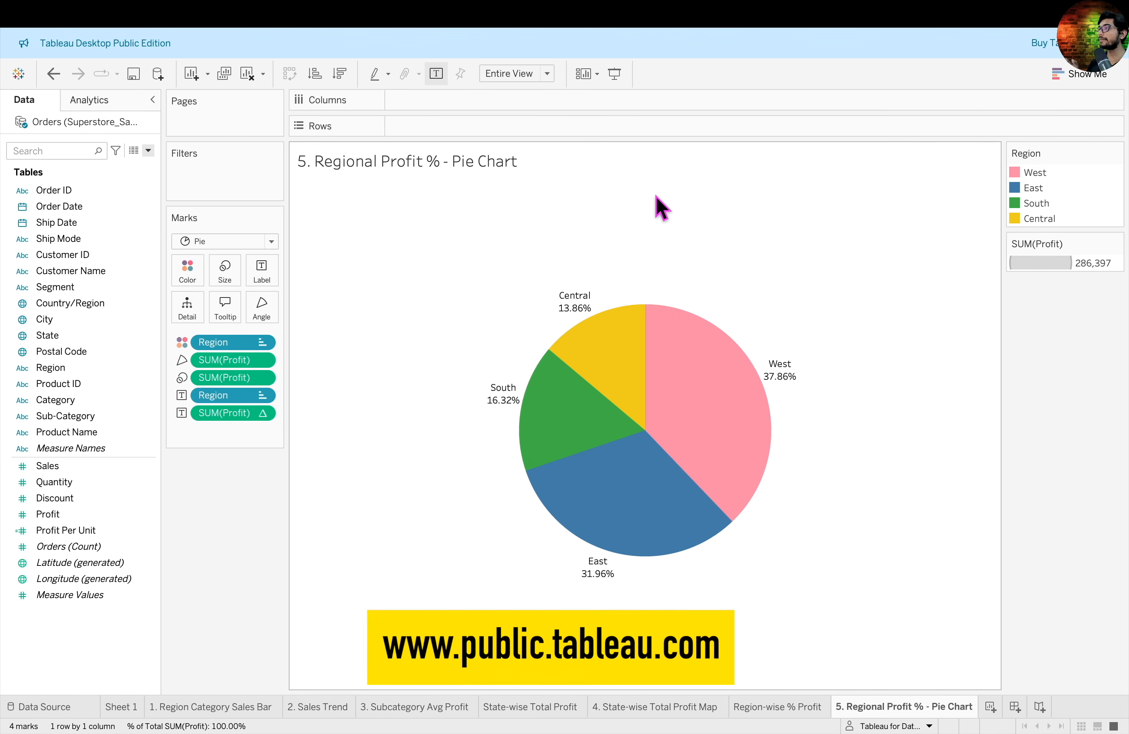
- Switch to Chrome, sign in to the Tableau Public website and open the account's own profile page
key("ctrl+Left")
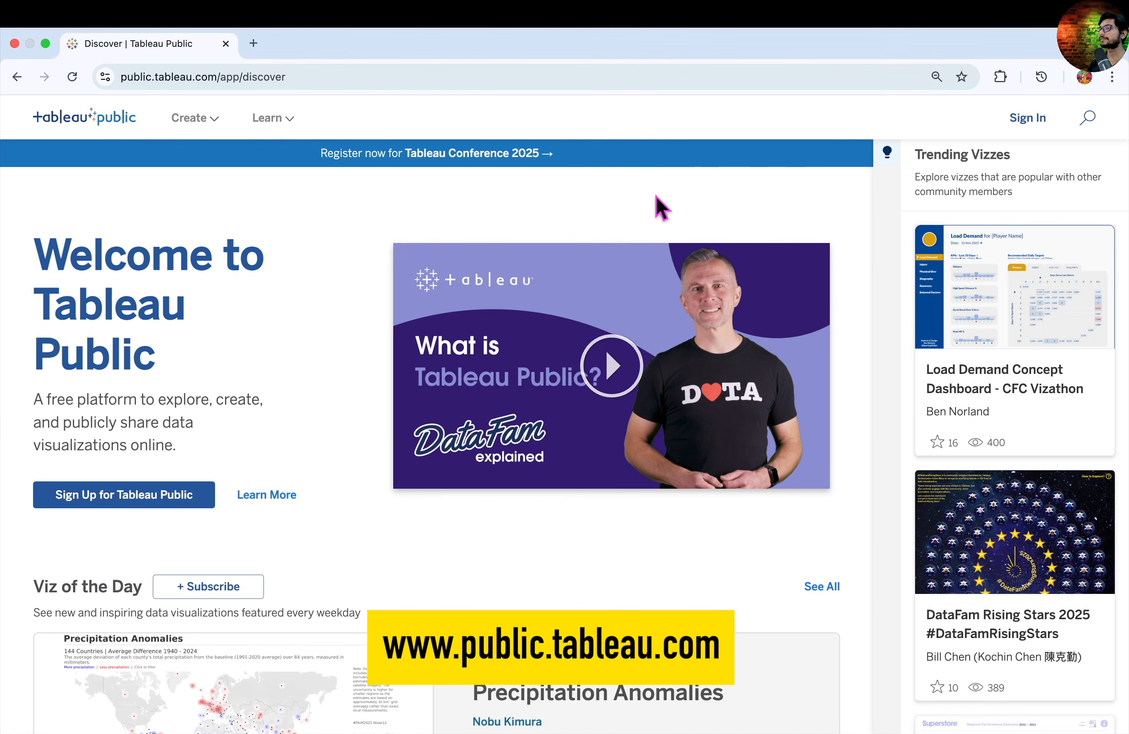
left_click(1030, 122)
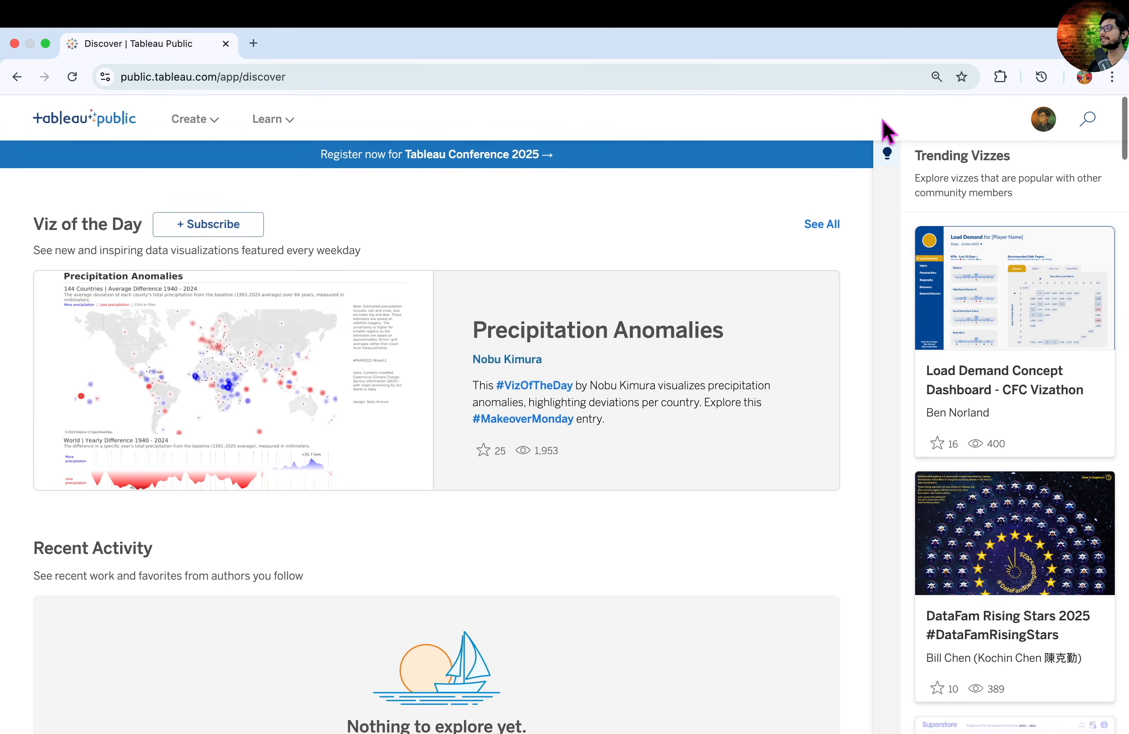
left_click(1042, 119)
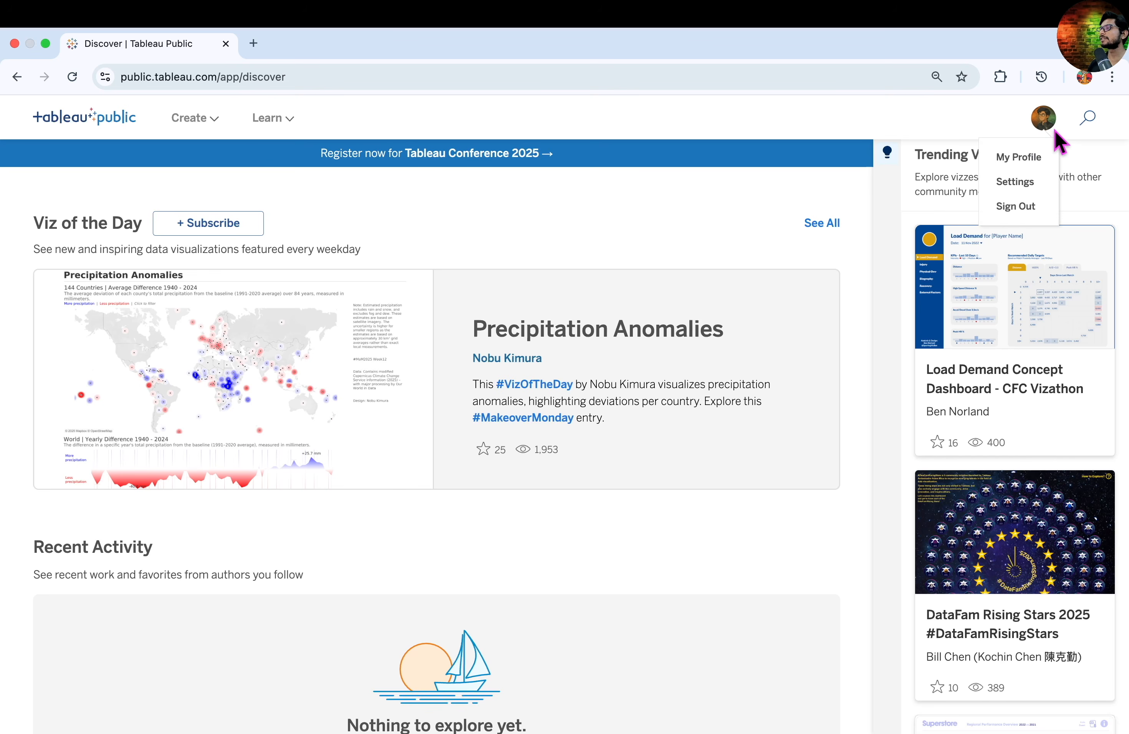
left_click(1040, 162)
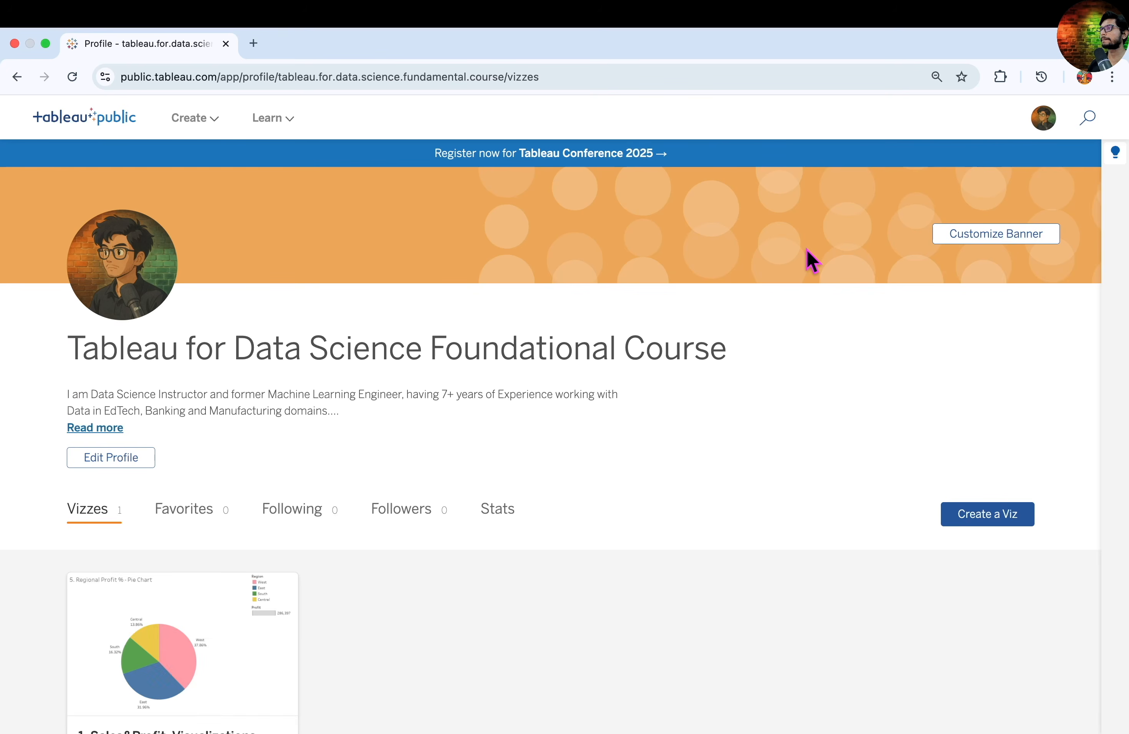
- Open the published 1_Sales&Profit_Visualizations workbook from the profile's list of vizzes
scroll(406, 547, "down", 2)
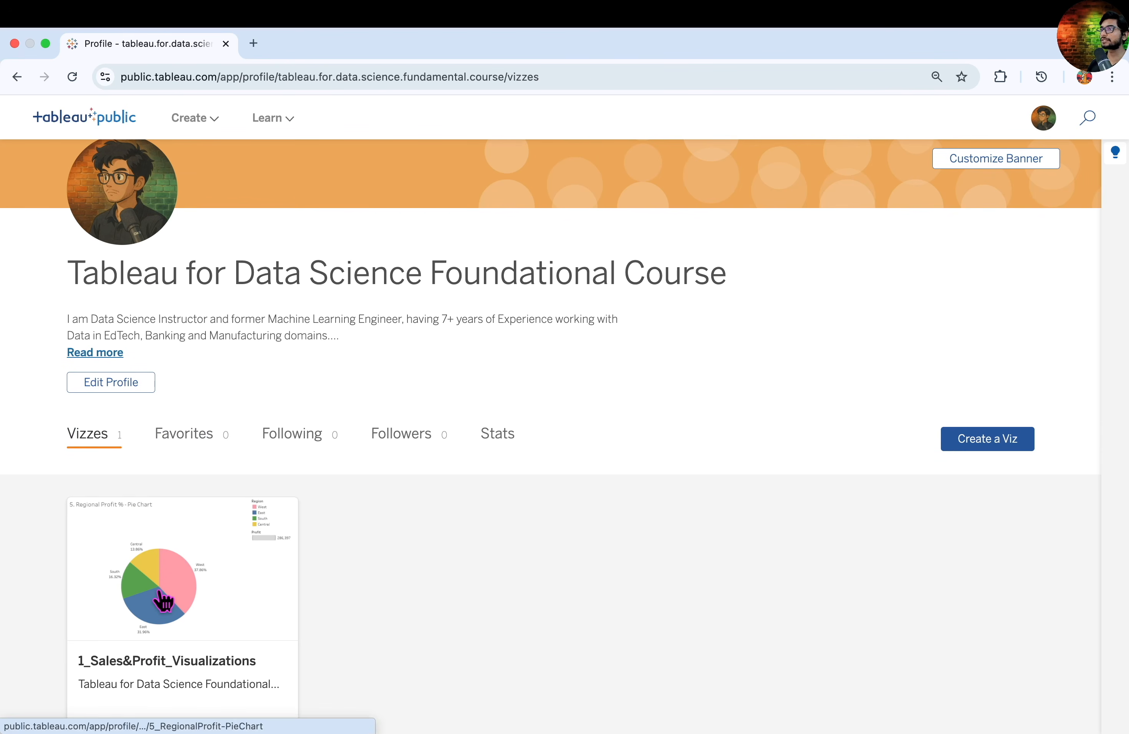
scroll(162, 602, "down", 1)
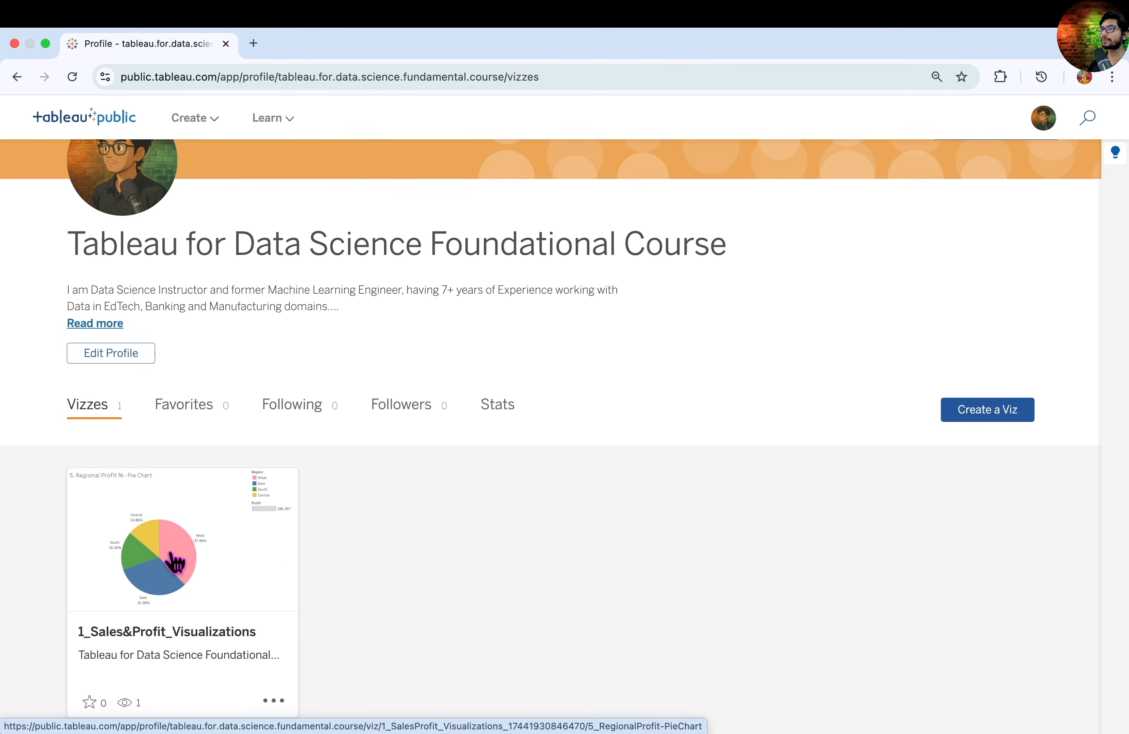
scroll(174, 563, "down", 1)
left_click(219, 517)
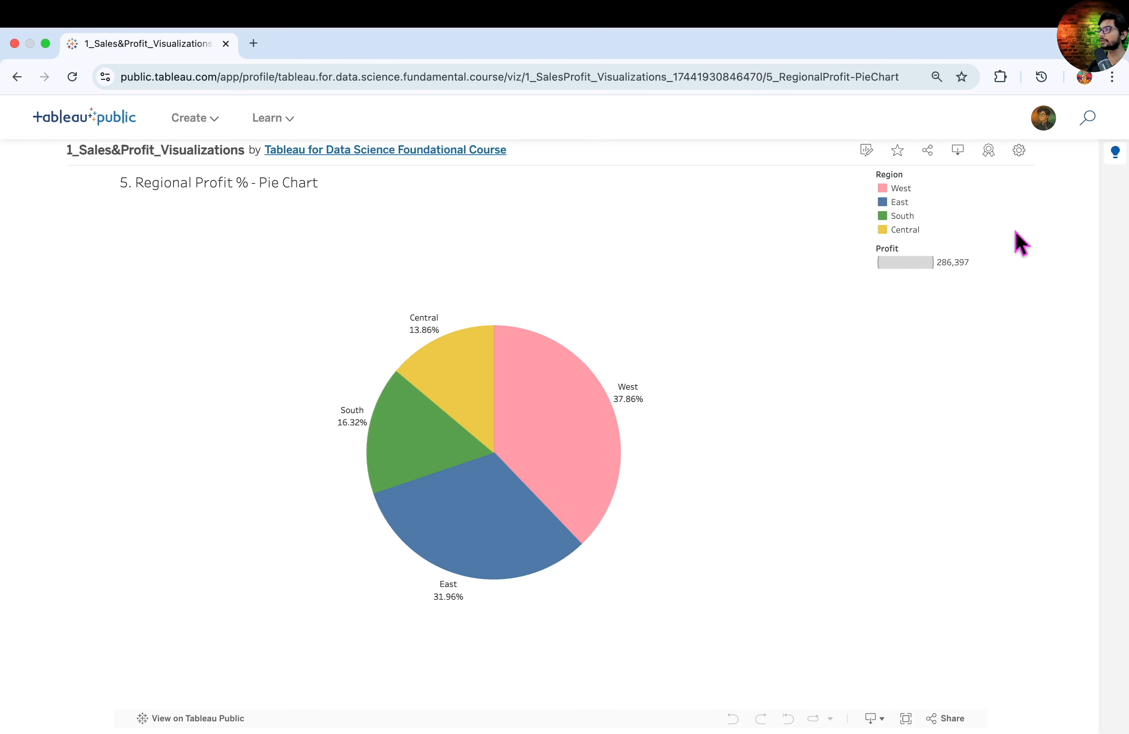
- Enable Show Sheets for the published viz and view its Sales Trend and Subcategory Avg Profit sheets
left_click(1021, 154)
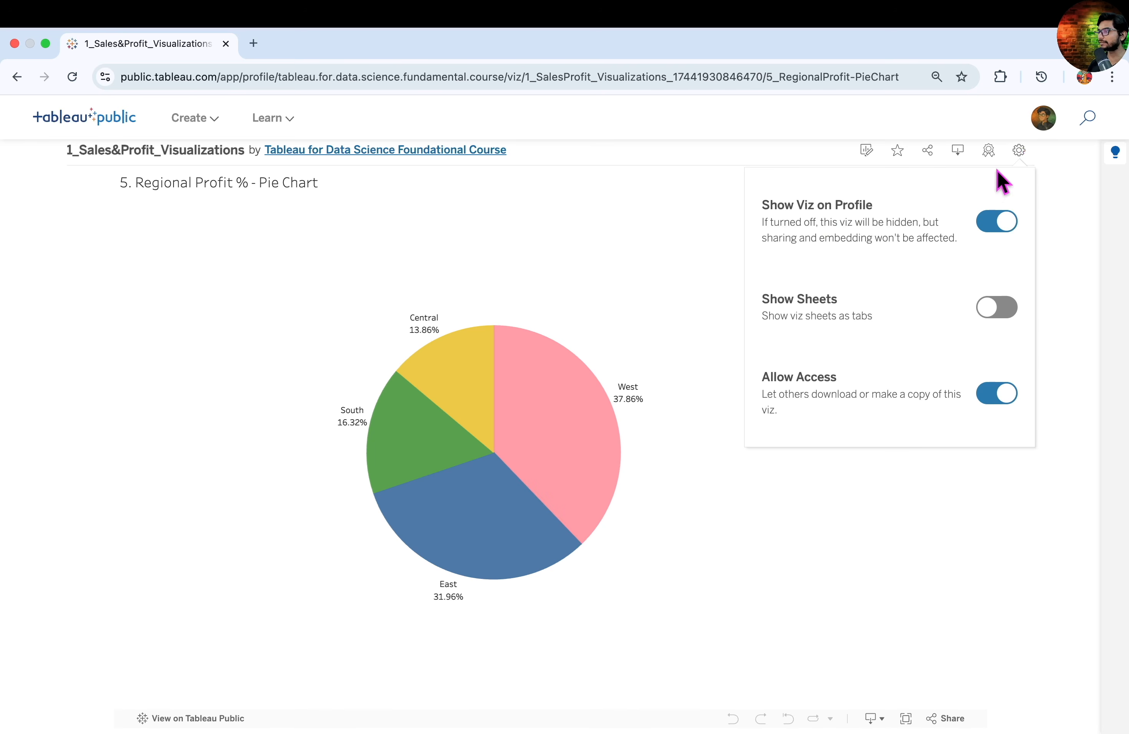
left_click(996, 318)
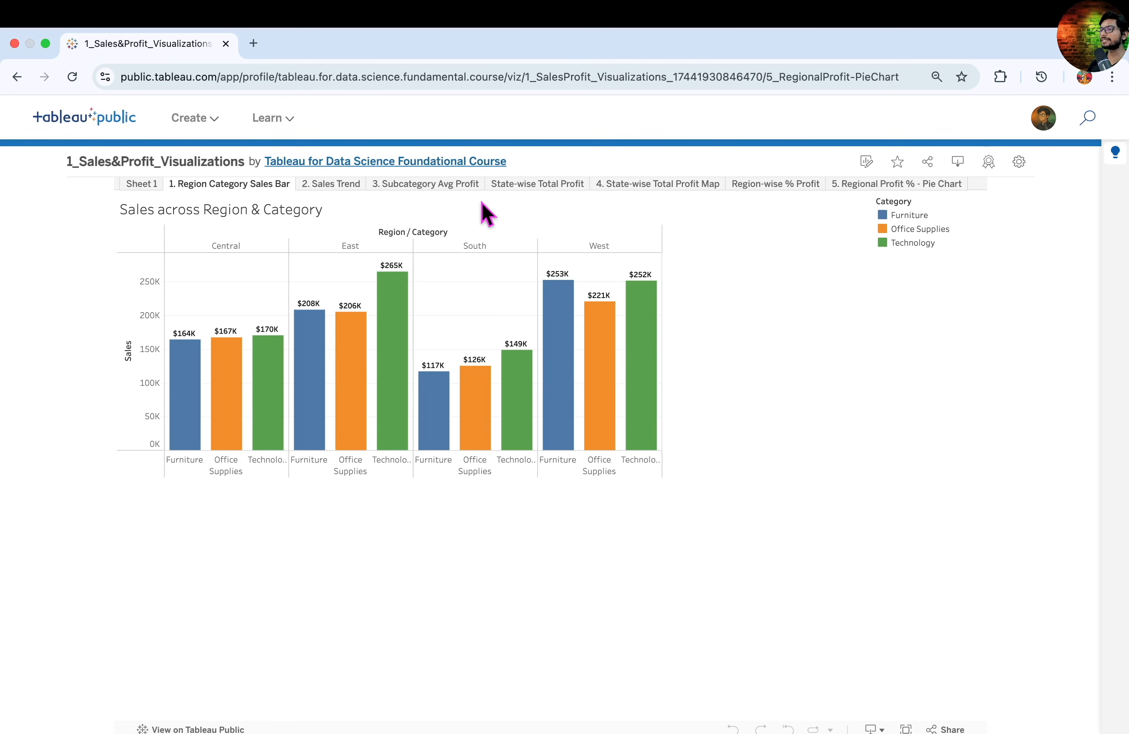
left_click(342, 186)
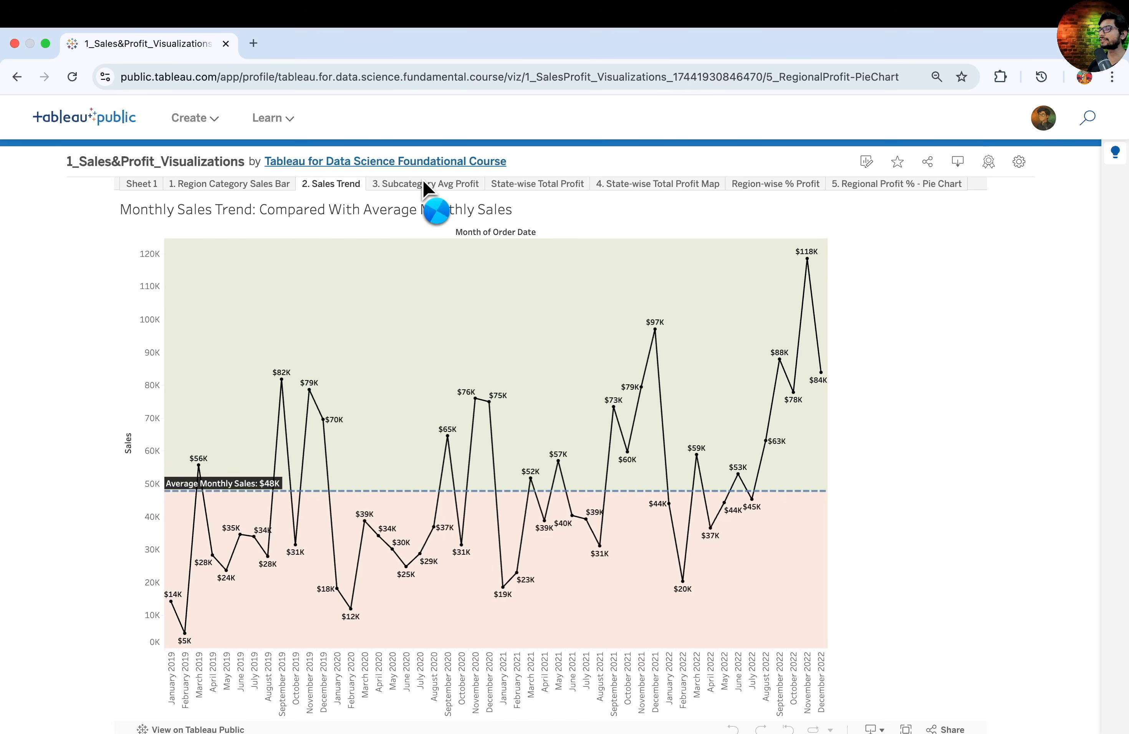
left_click(428, 185)
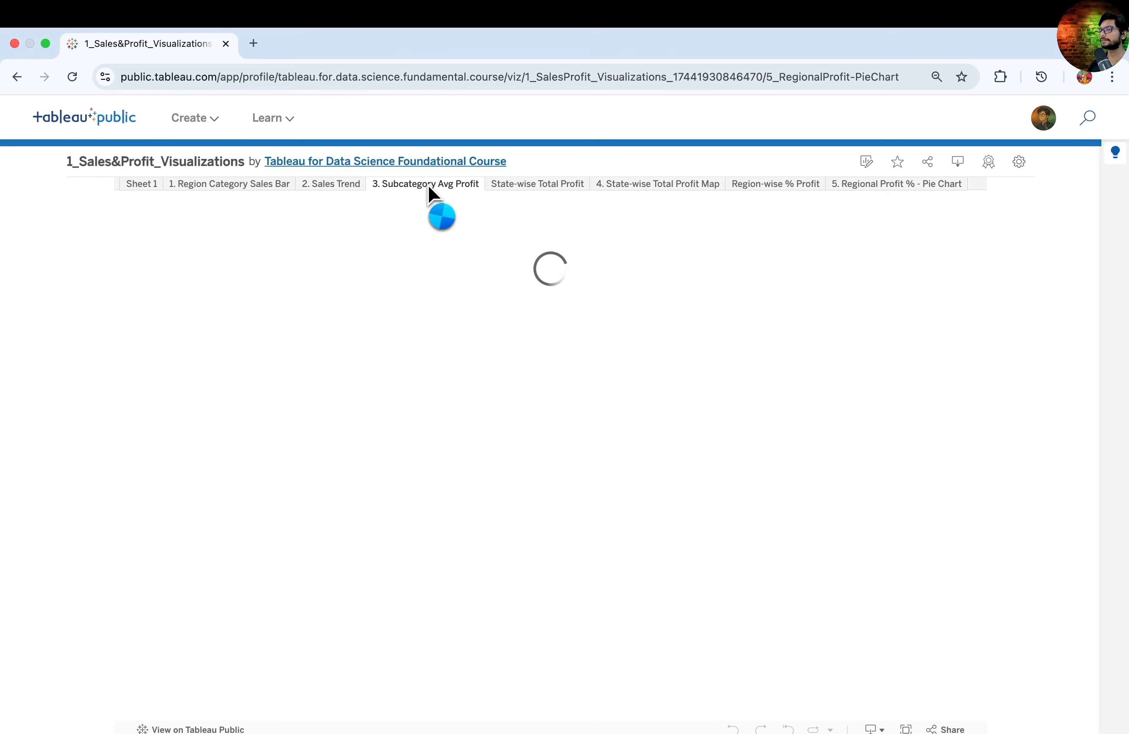
- Open the published State-wise Total Profit Map sheet and copy its share link
left_click(658, 184)
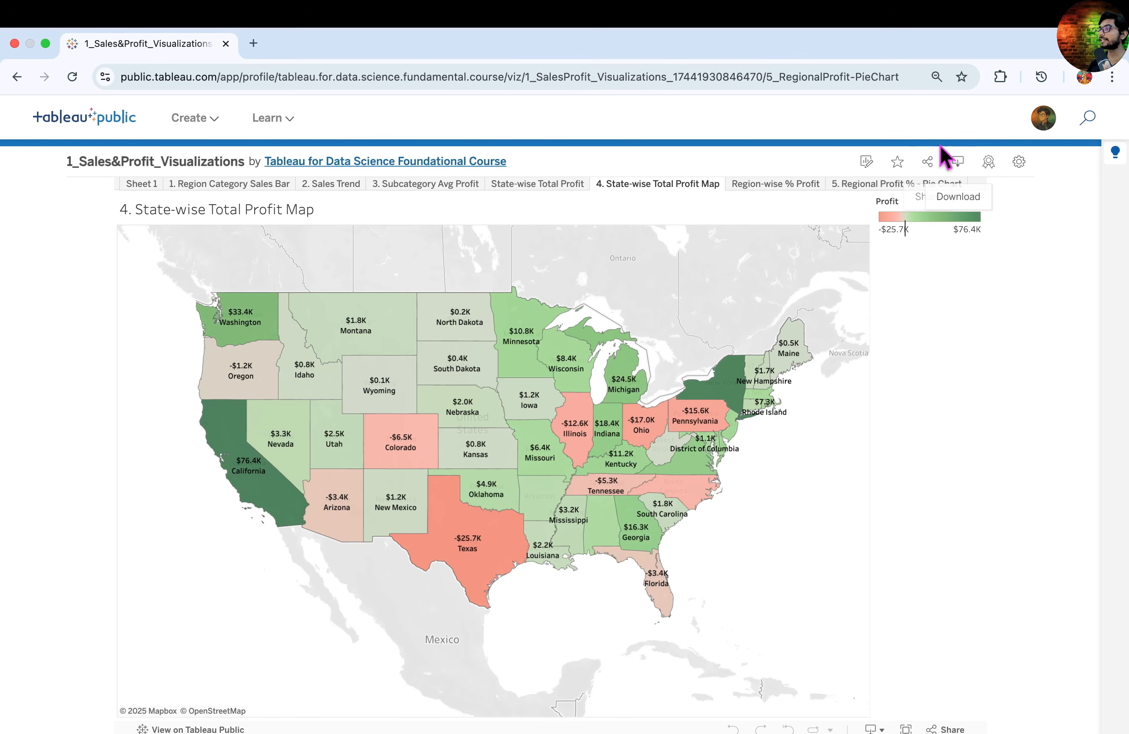
left_click(927, 163)
left_click(640, 543)
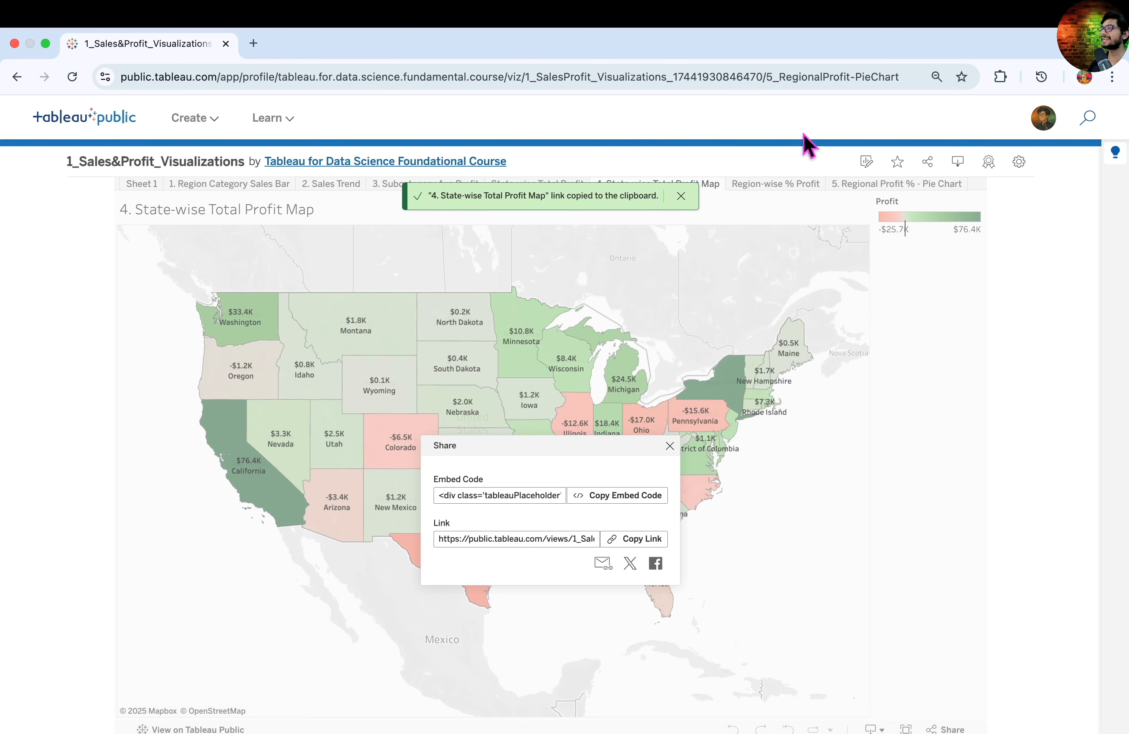
- Open the author profile of the published workbook and review the profile page with its published viz
left_click(385, 161)
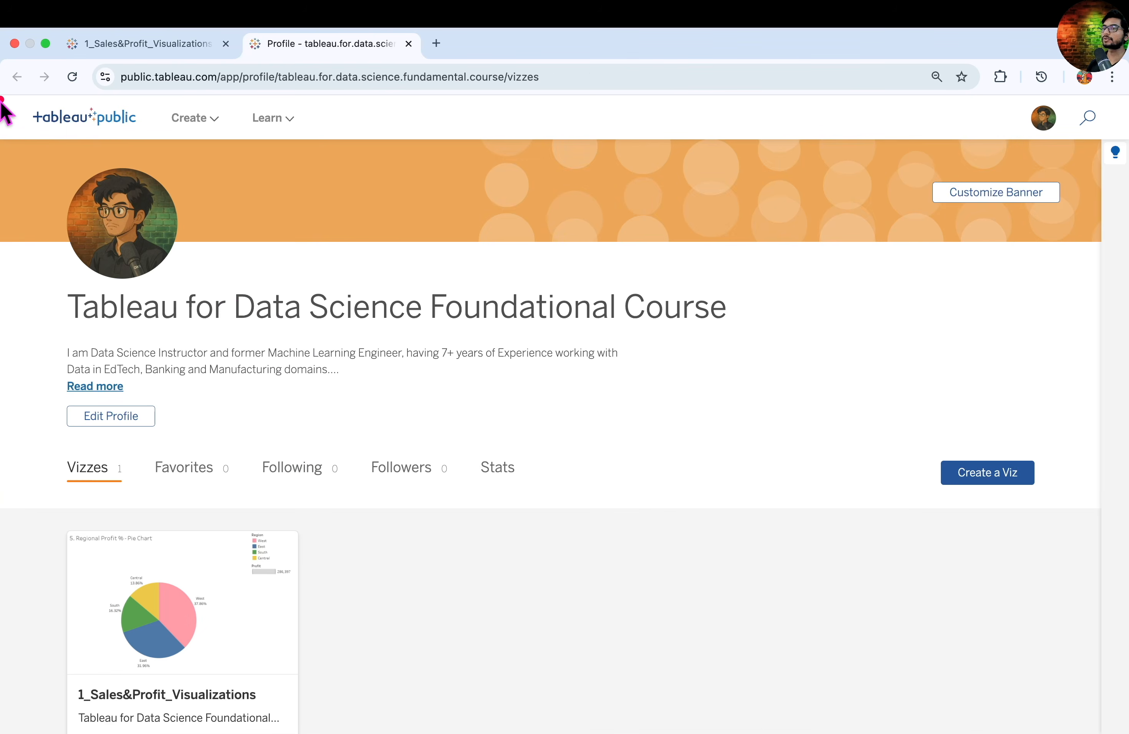
left_click_drag(2, 98, 1127, 724)
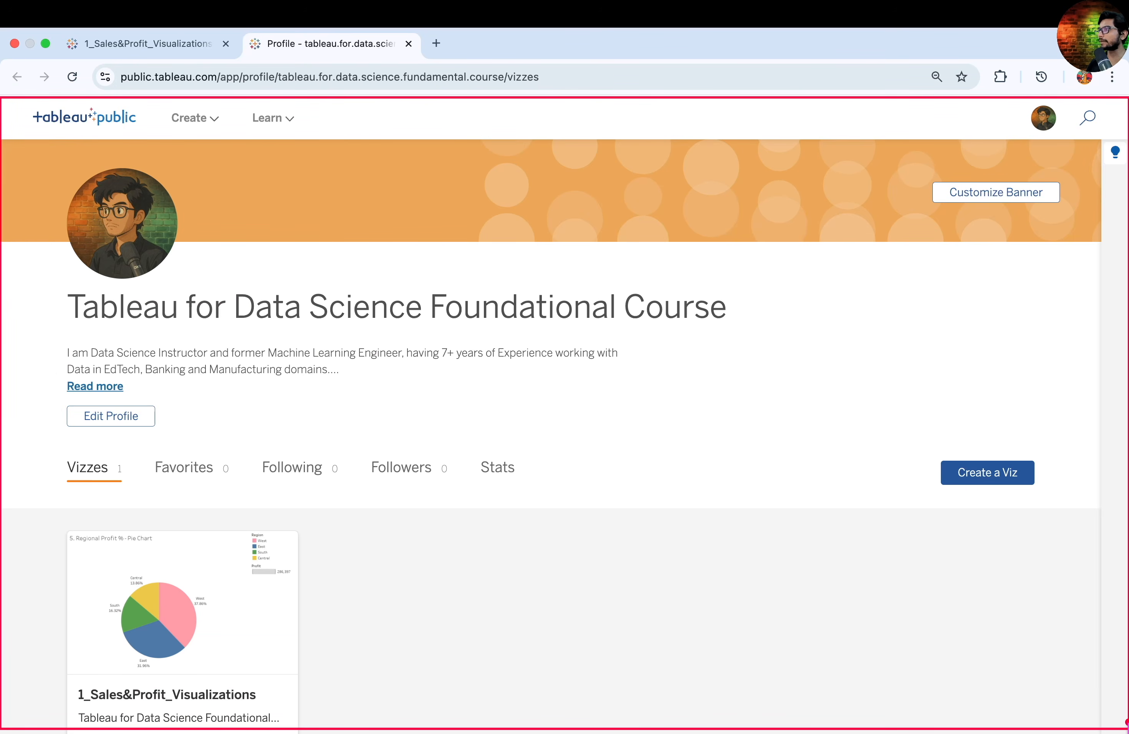
key("Escape")
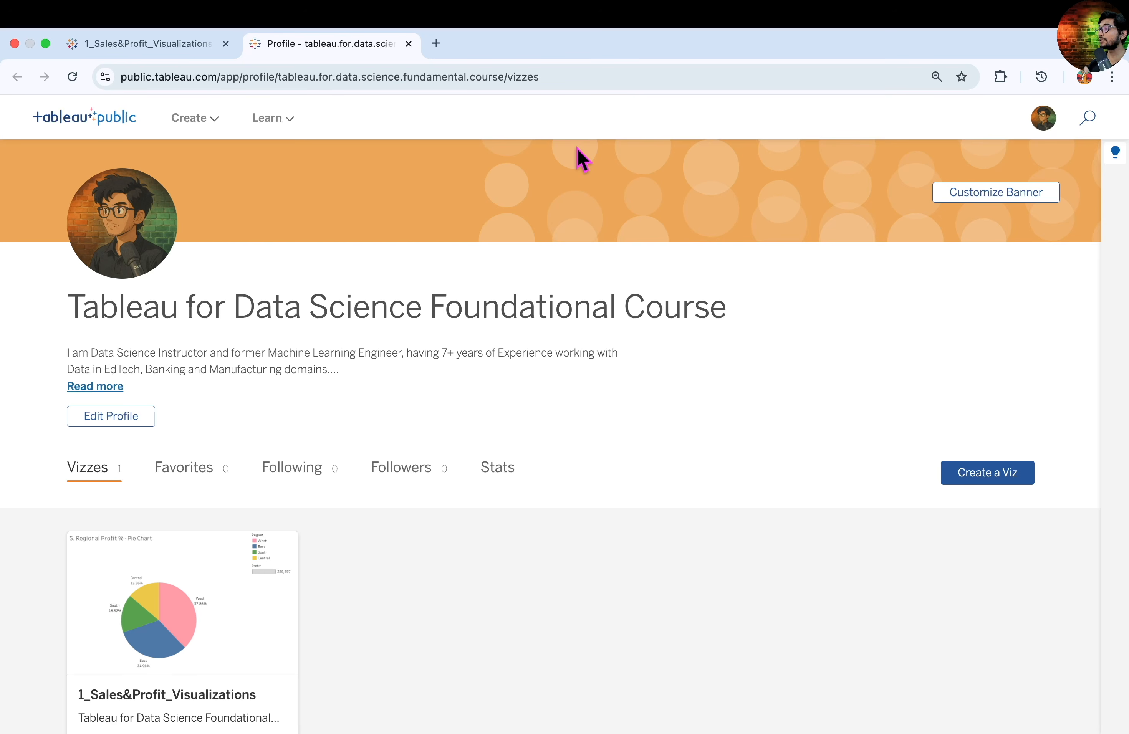
key("ctrl+Right")
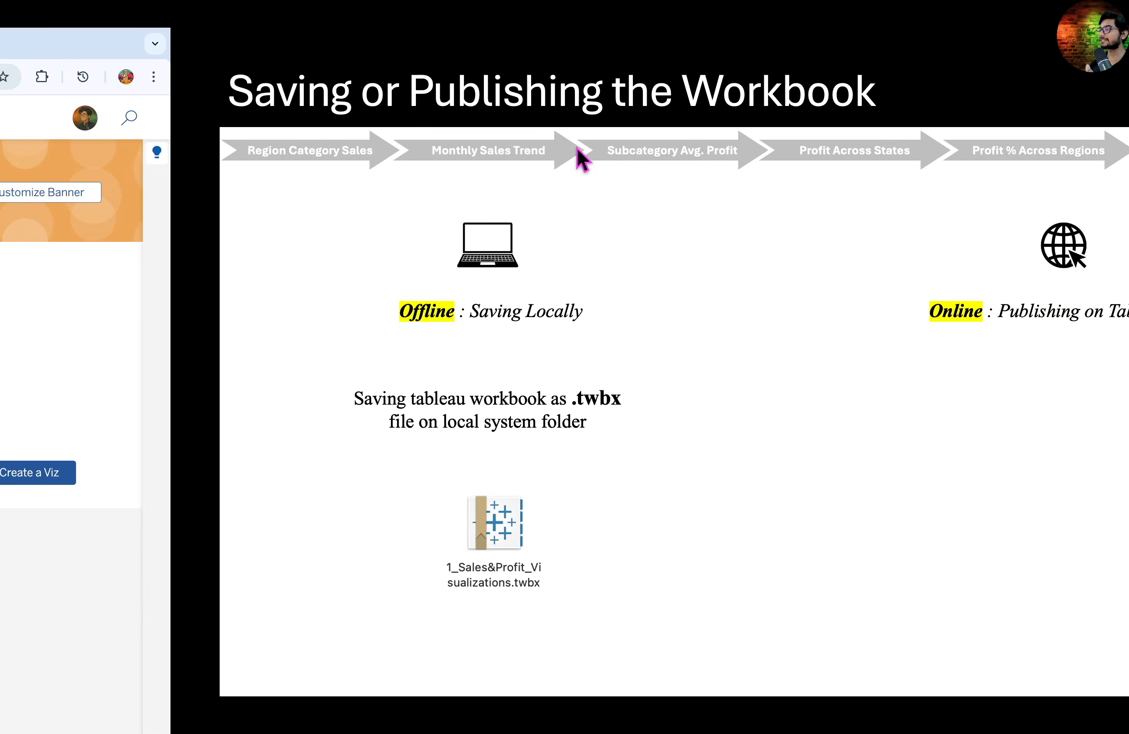
key("Right")
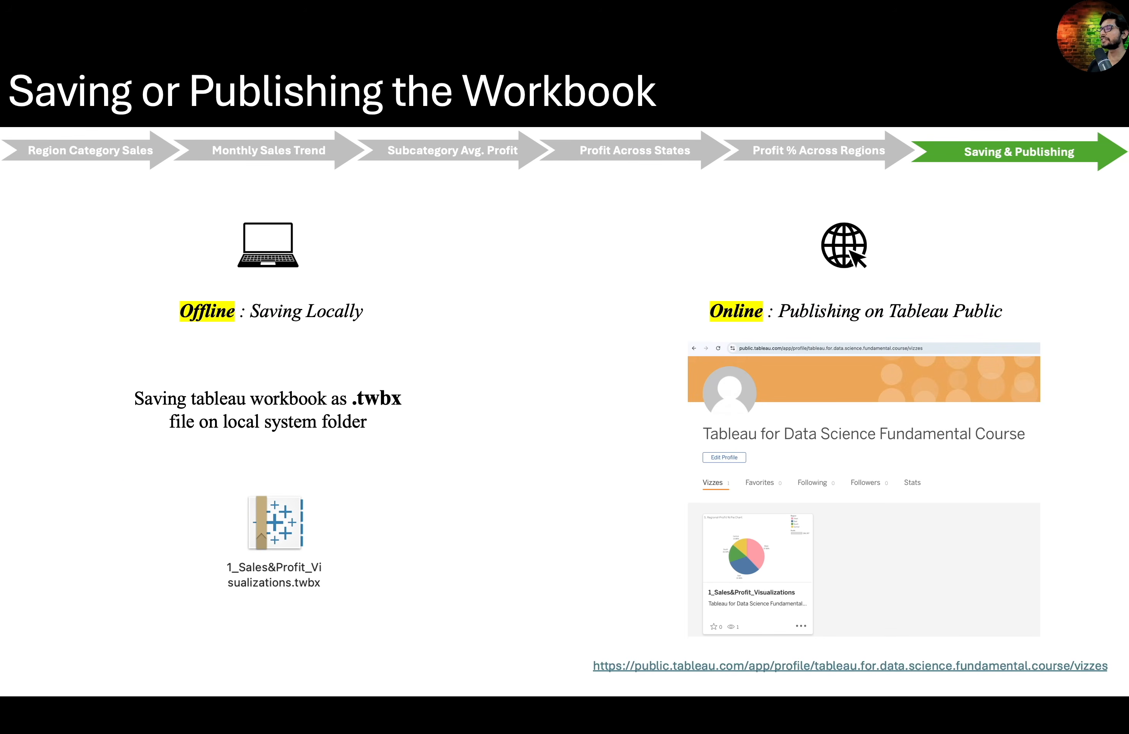
key("Right")
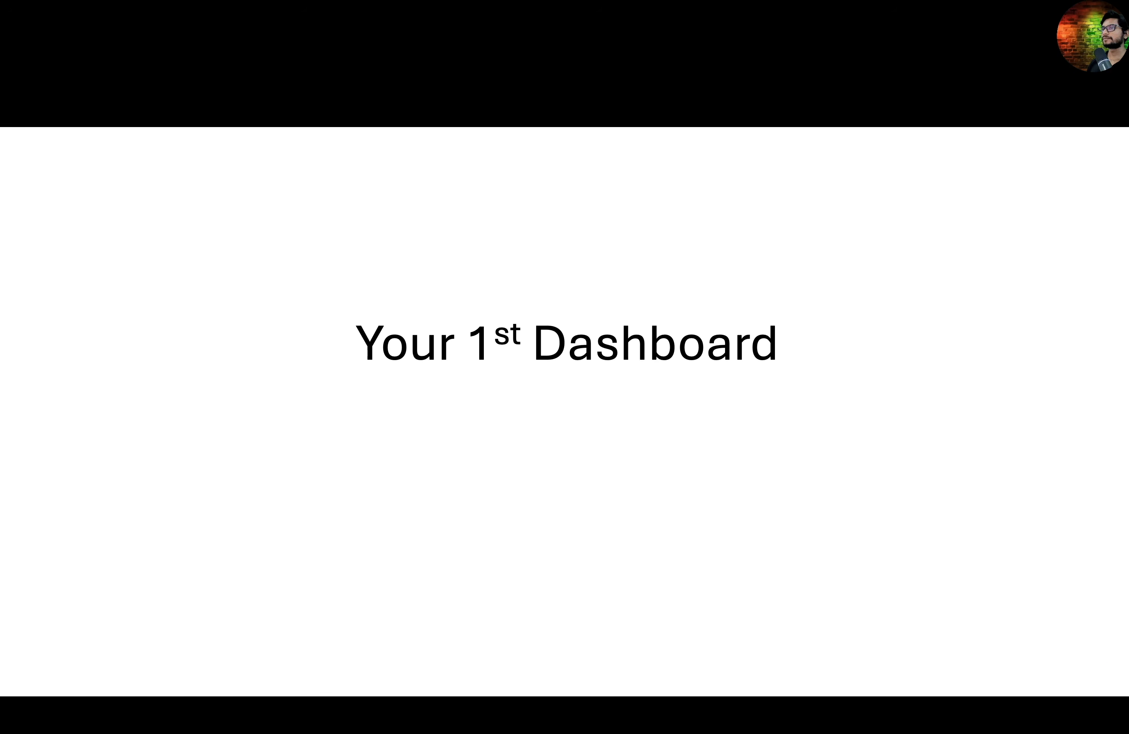